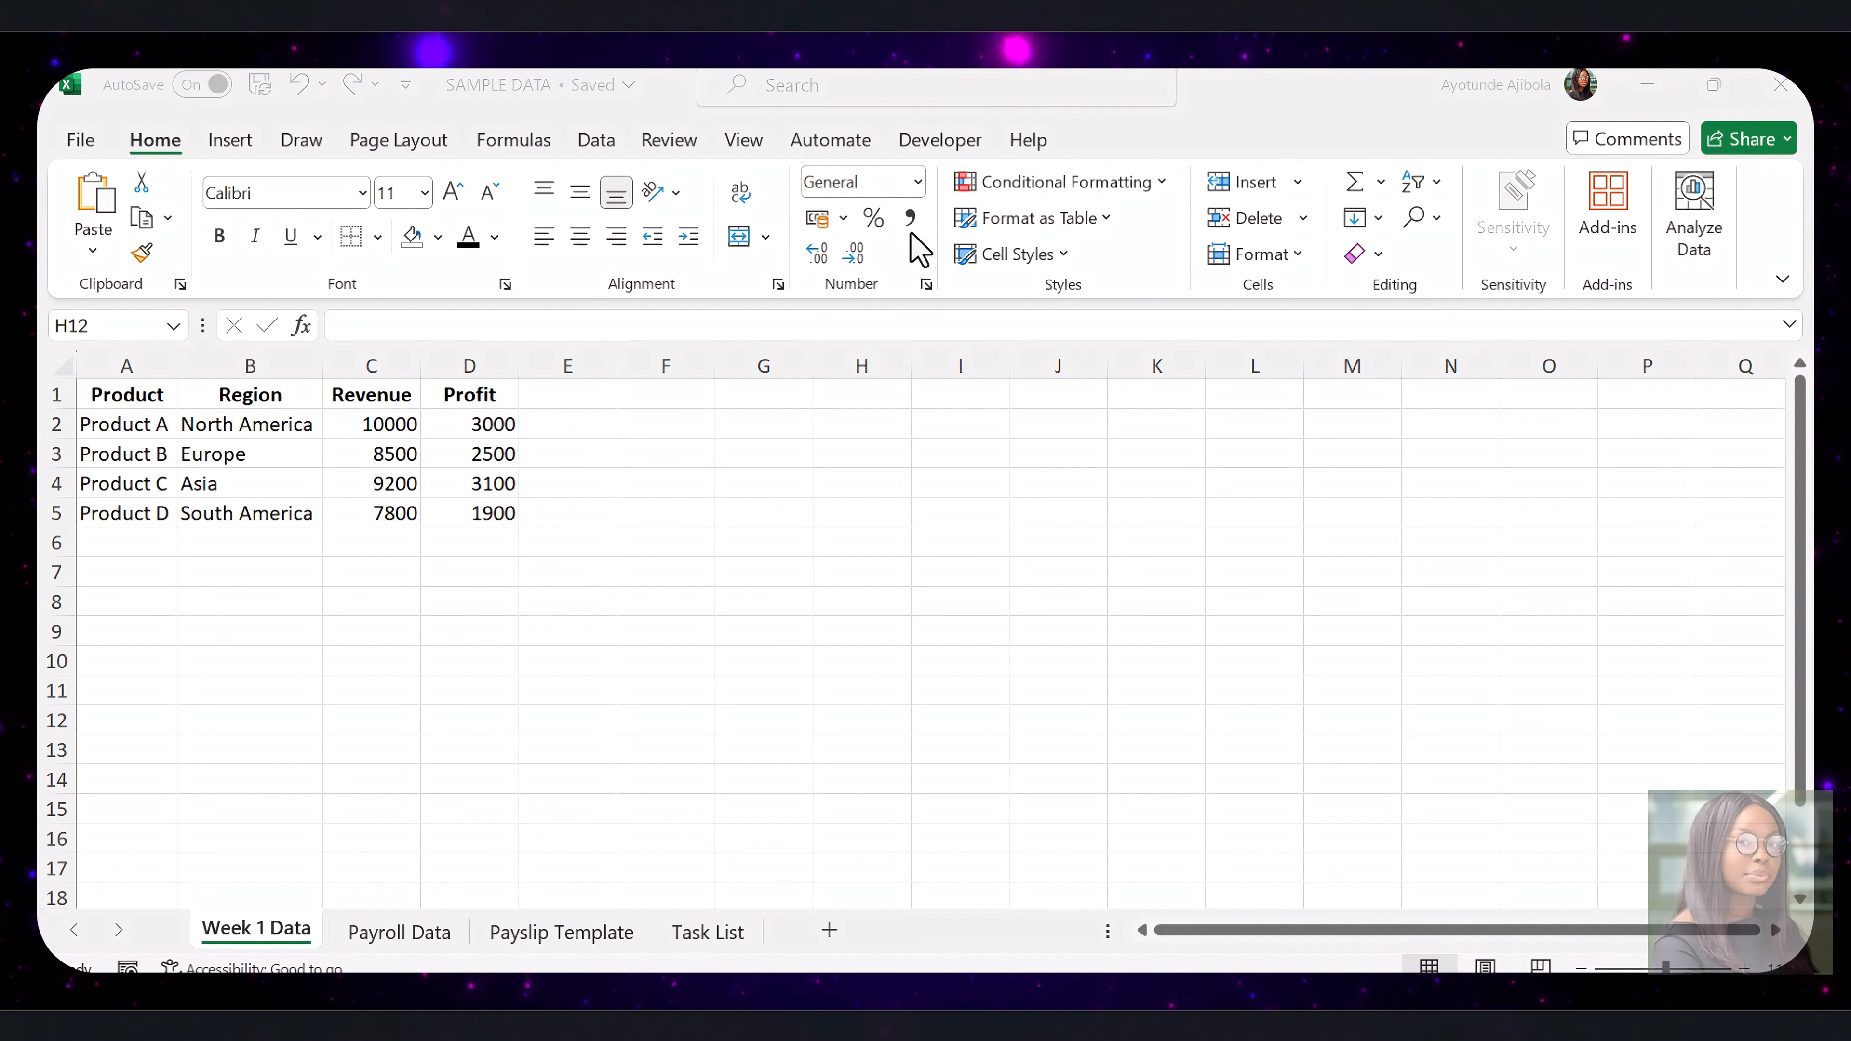
# Check in the ribbon customization options that the Developer tab is enabled, and confirm
pyautogui.click(1137, 254)
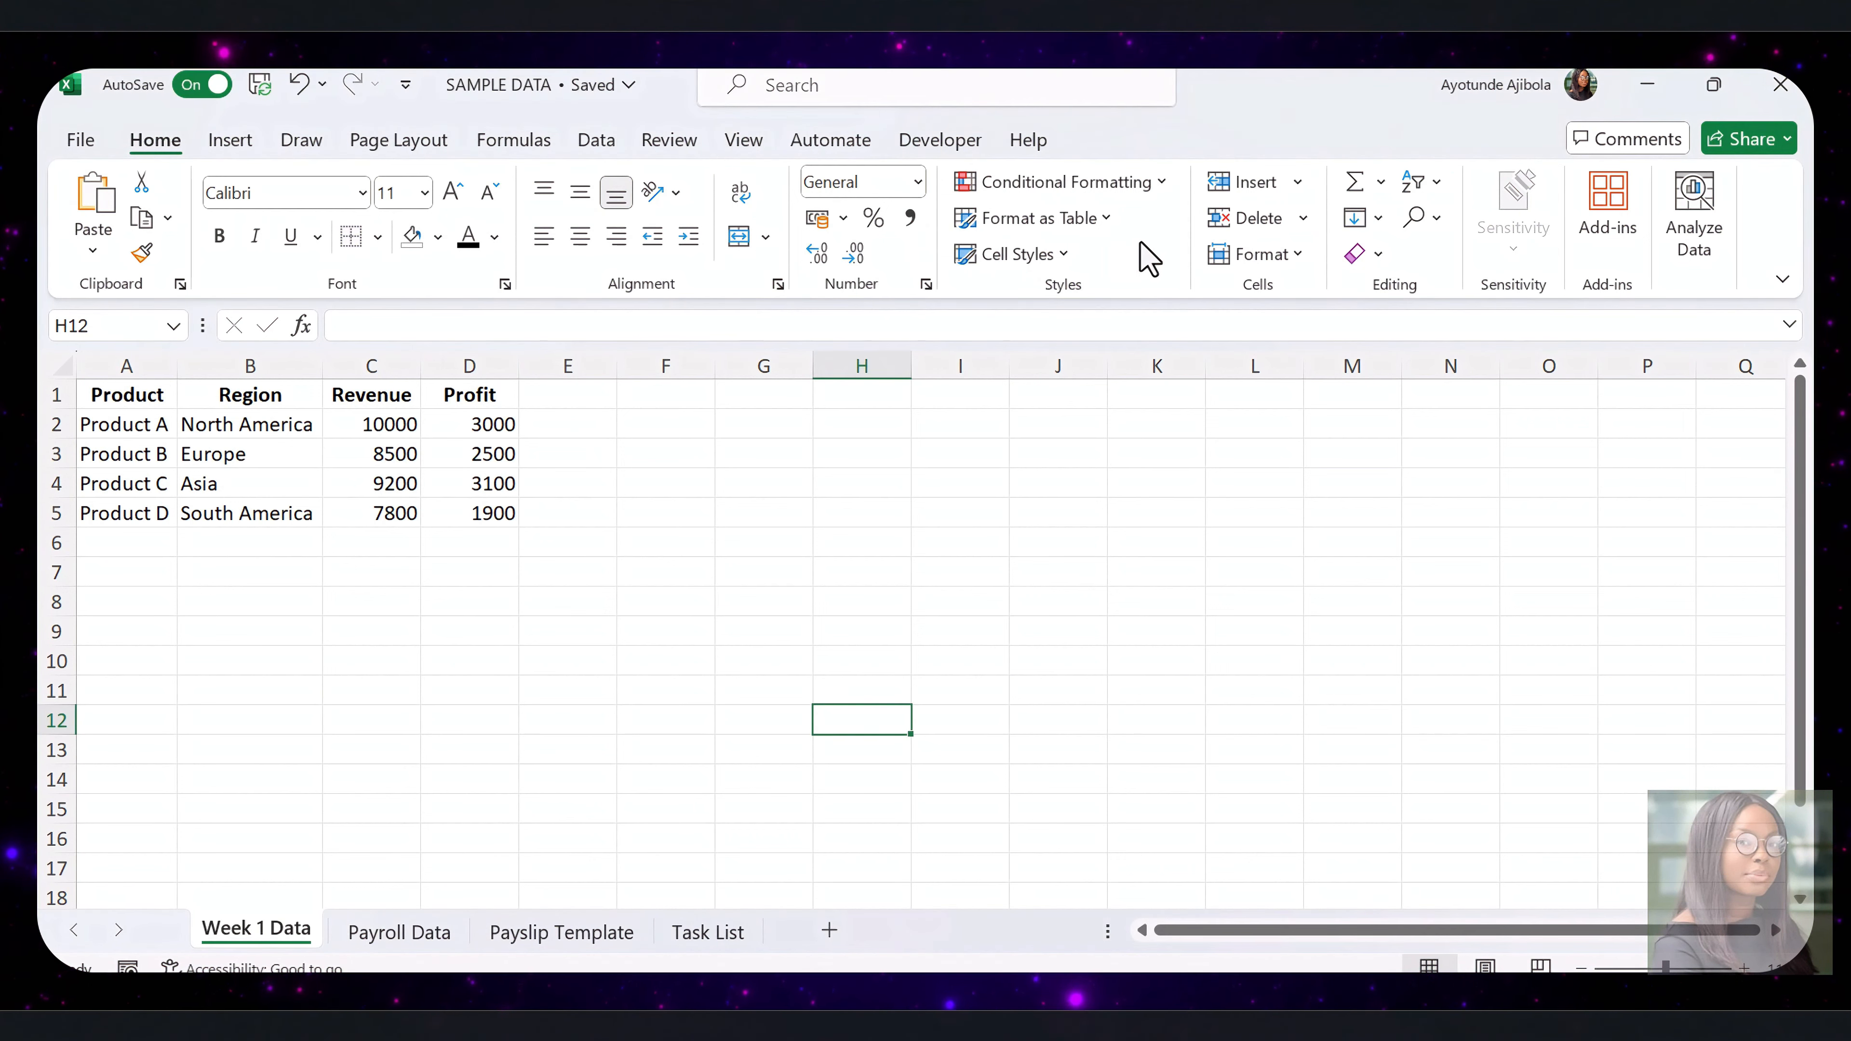
pyautogui.rightClick(1141, 255)
pyautogui.click(1287, 352)
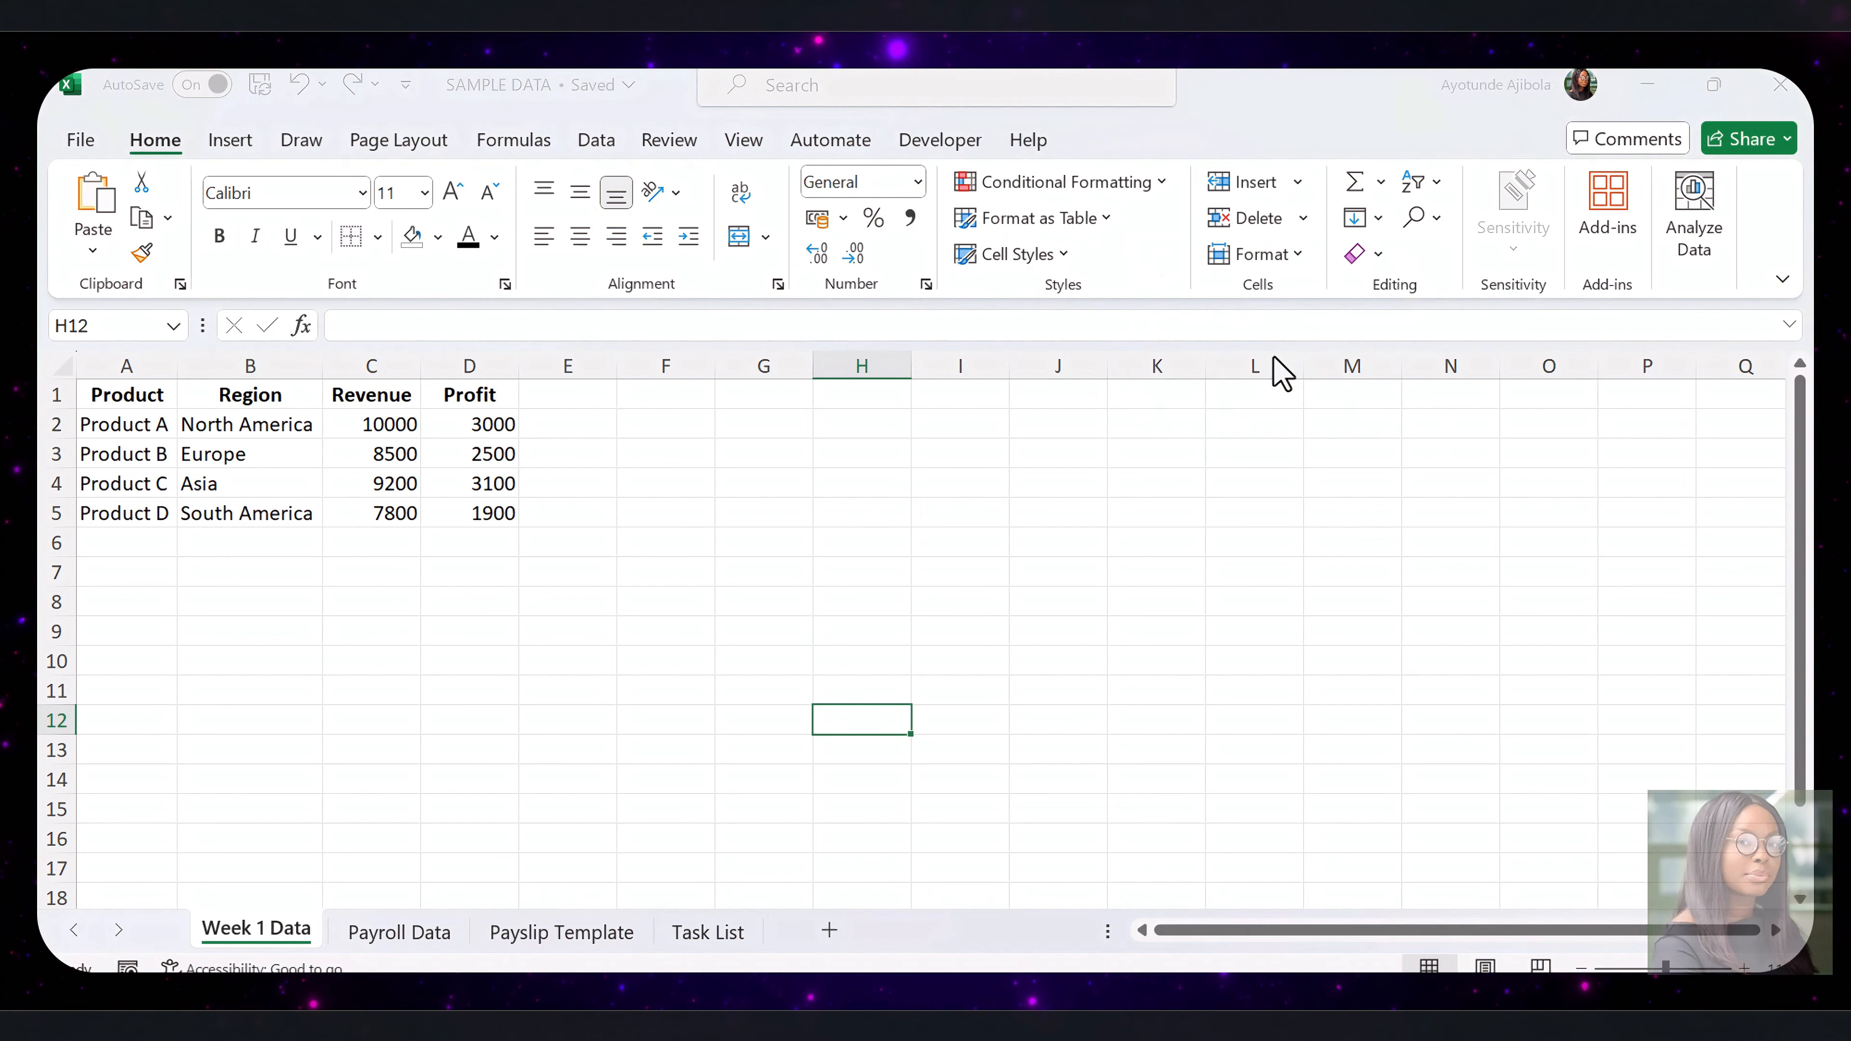
pyautogui.scroll(-1, 1141, 693)
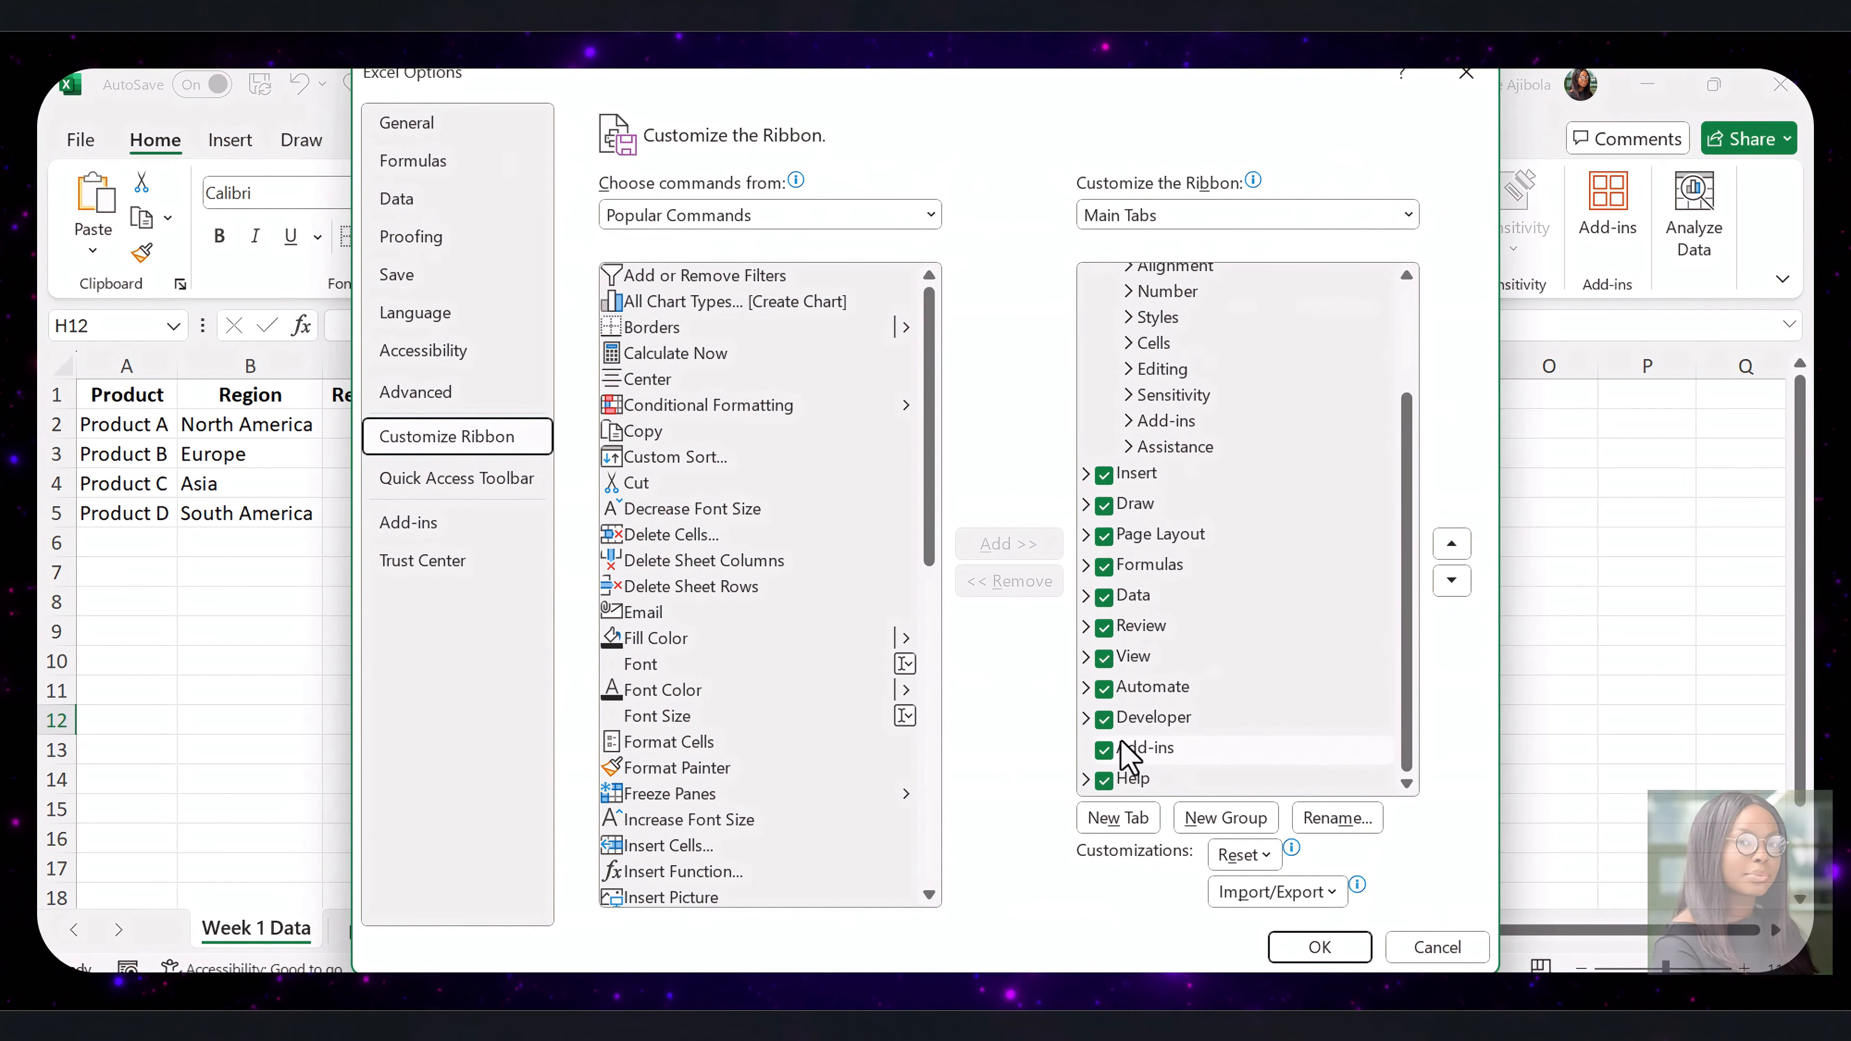
pyautogui.click(1320, 946)
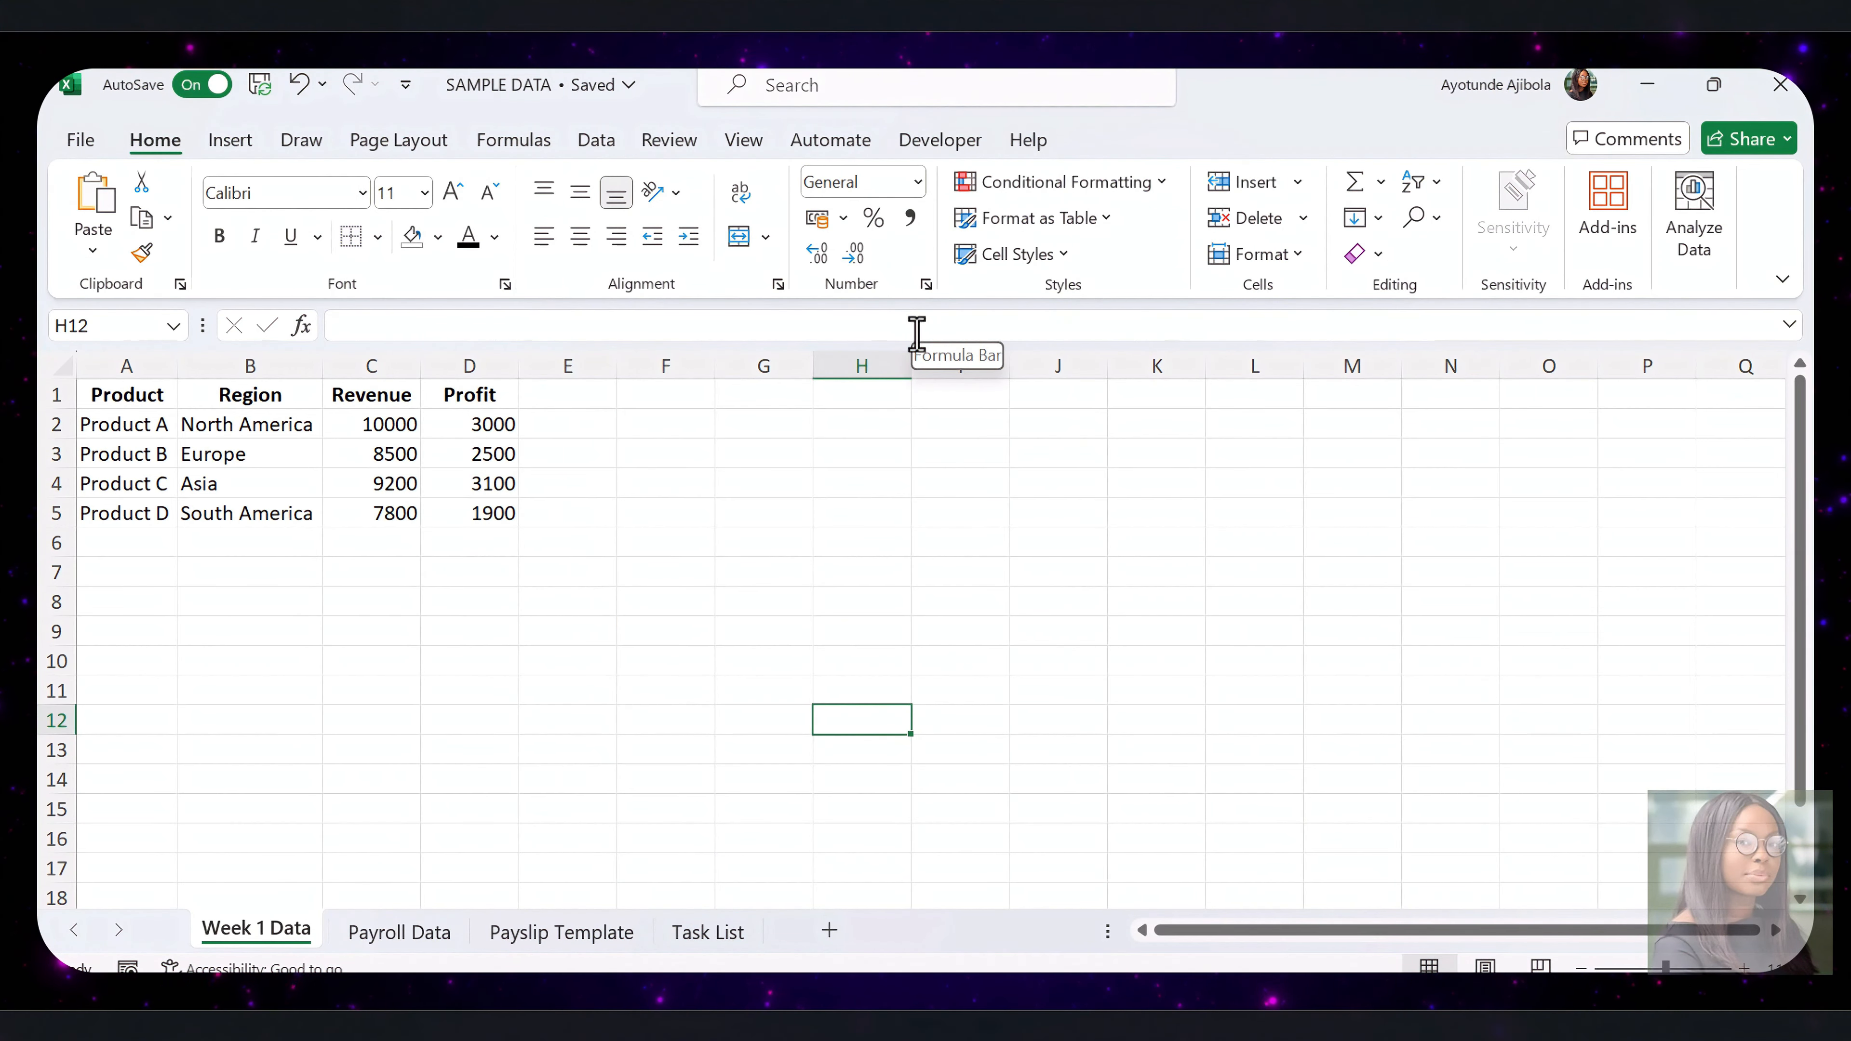
# Start recording a macro named FormatSalesDataWeek1, stored in This Workbook
pyautogui.click(955, 144)
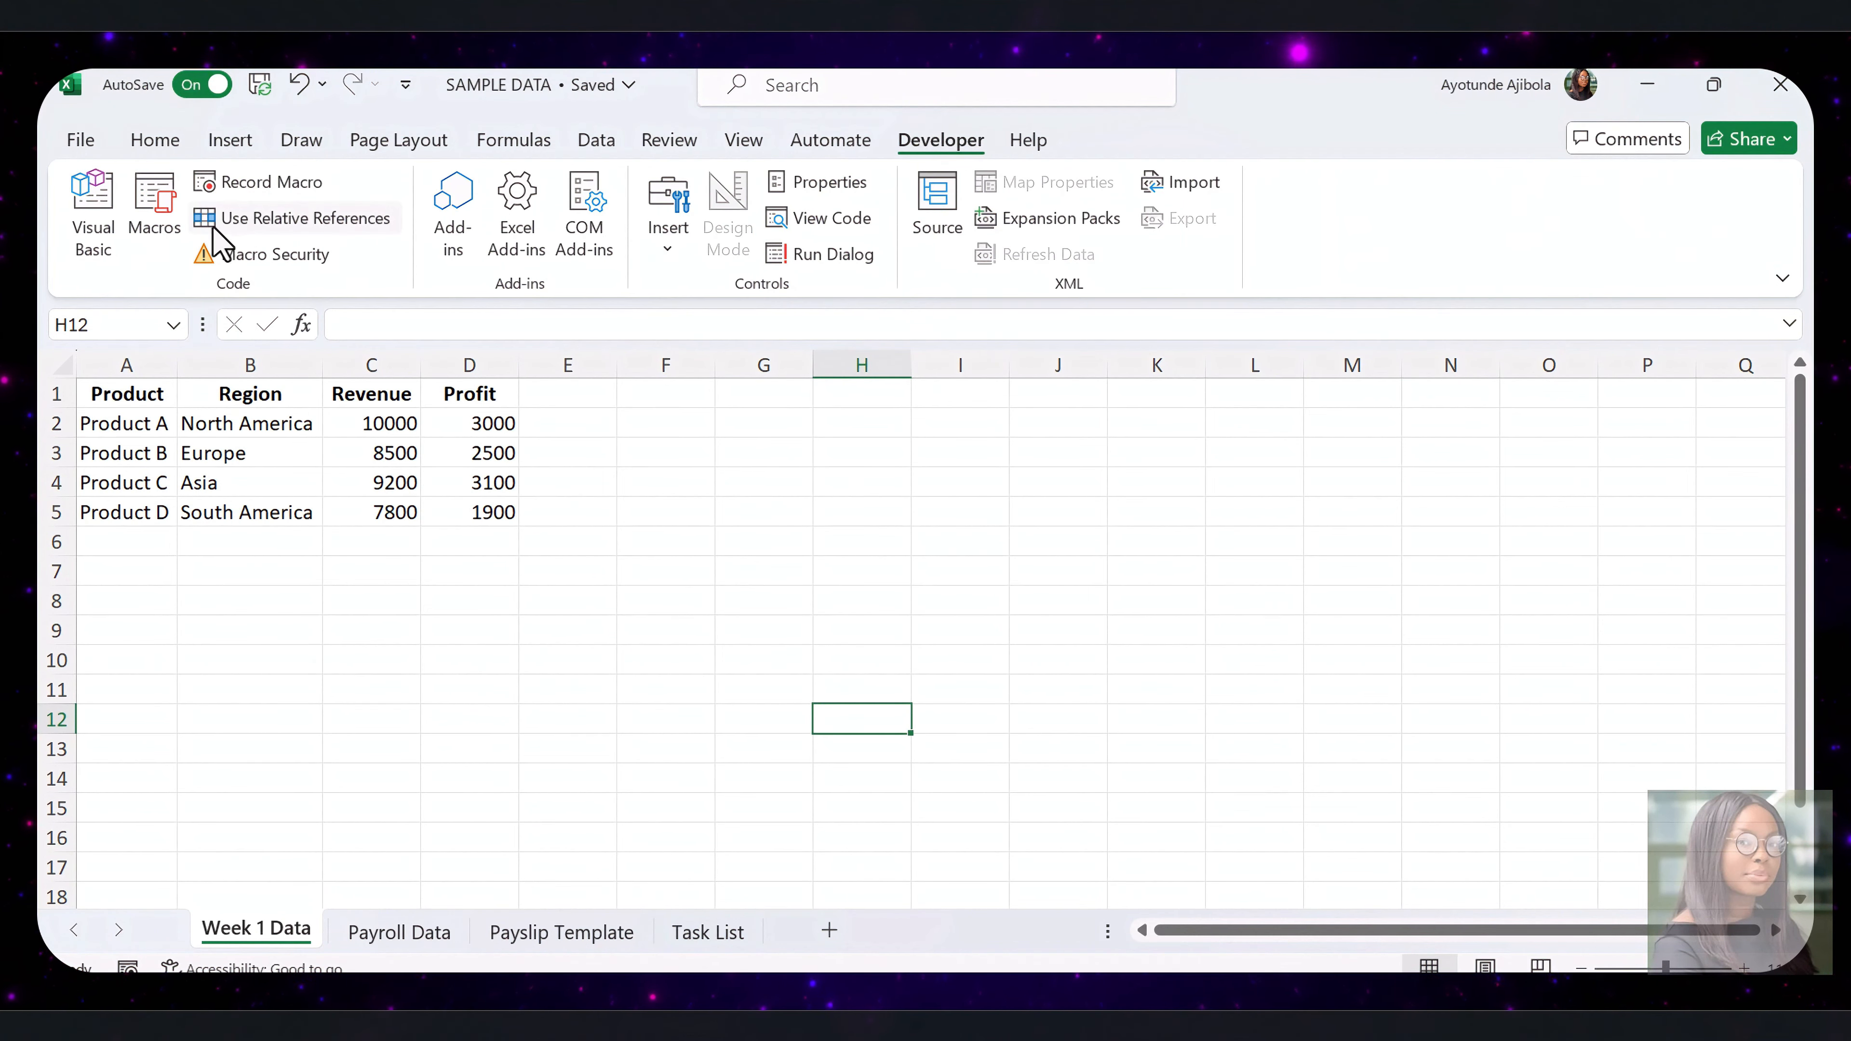
pyautogui.click(271, 183)
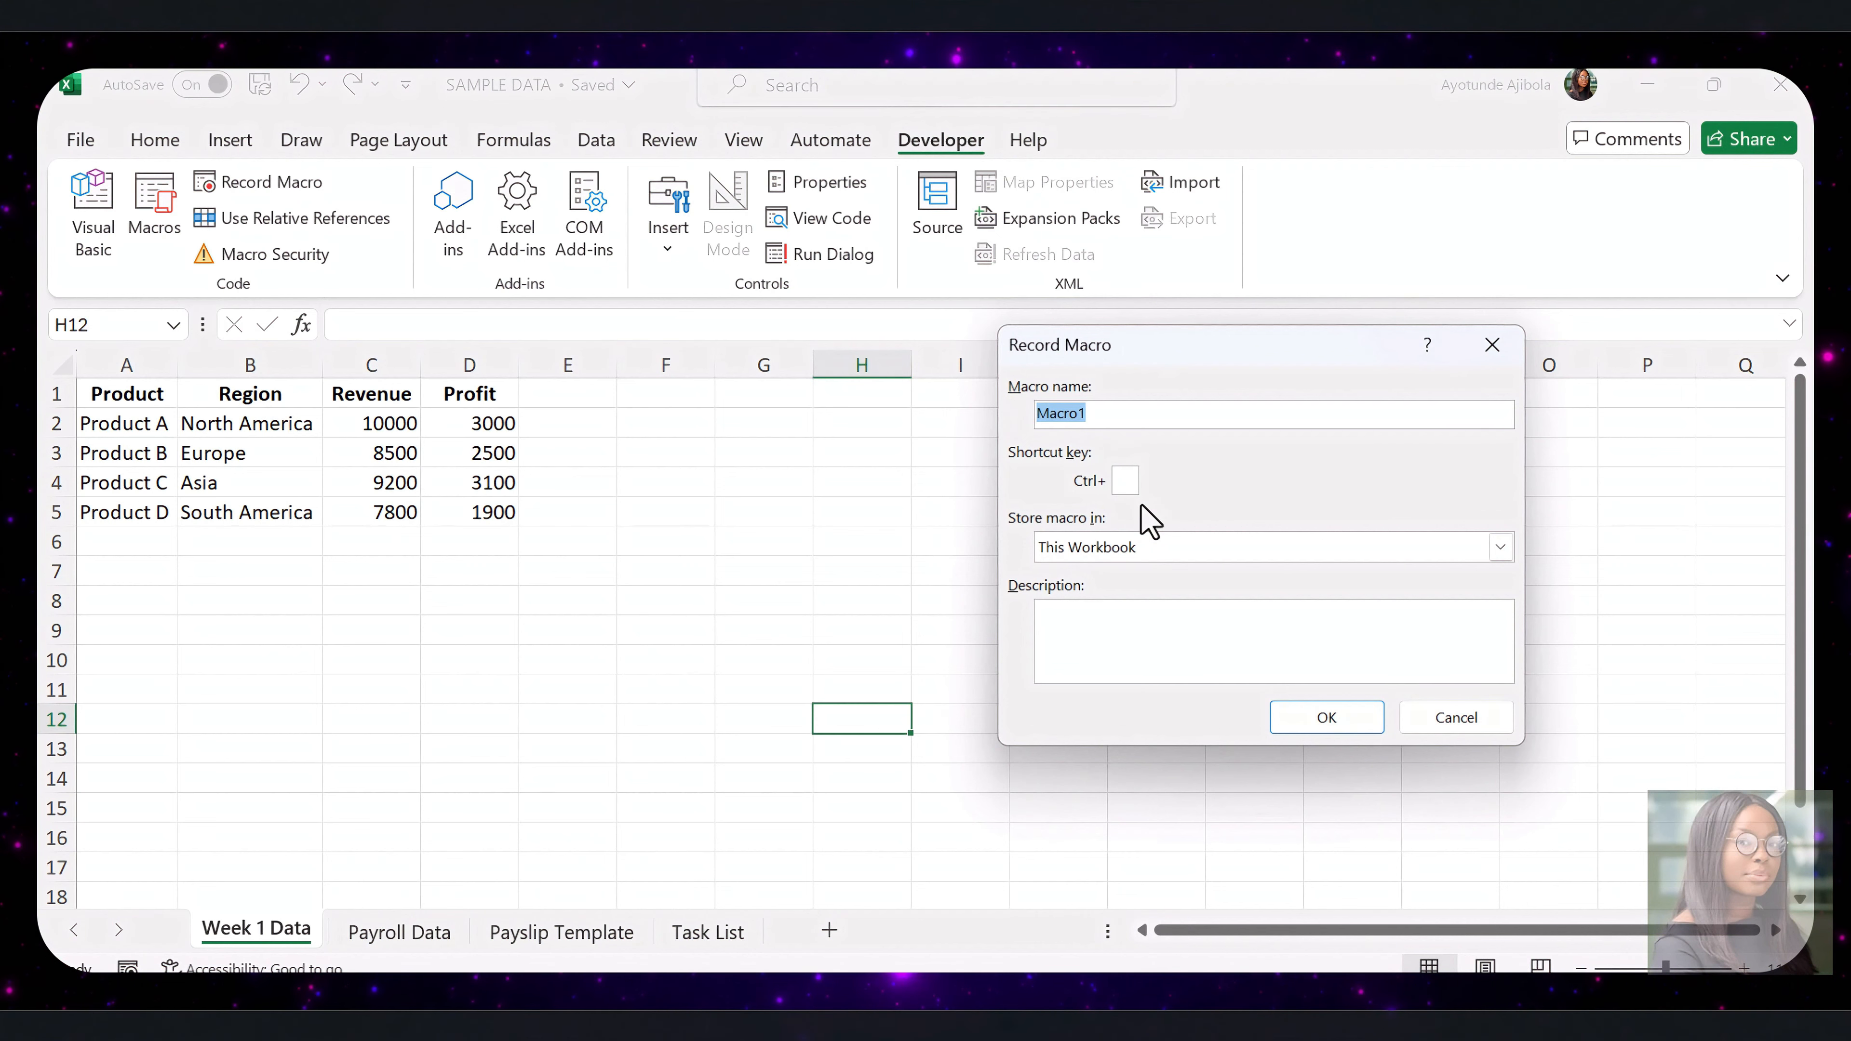
pyautogui.write('FormatSalesDataWeek1')
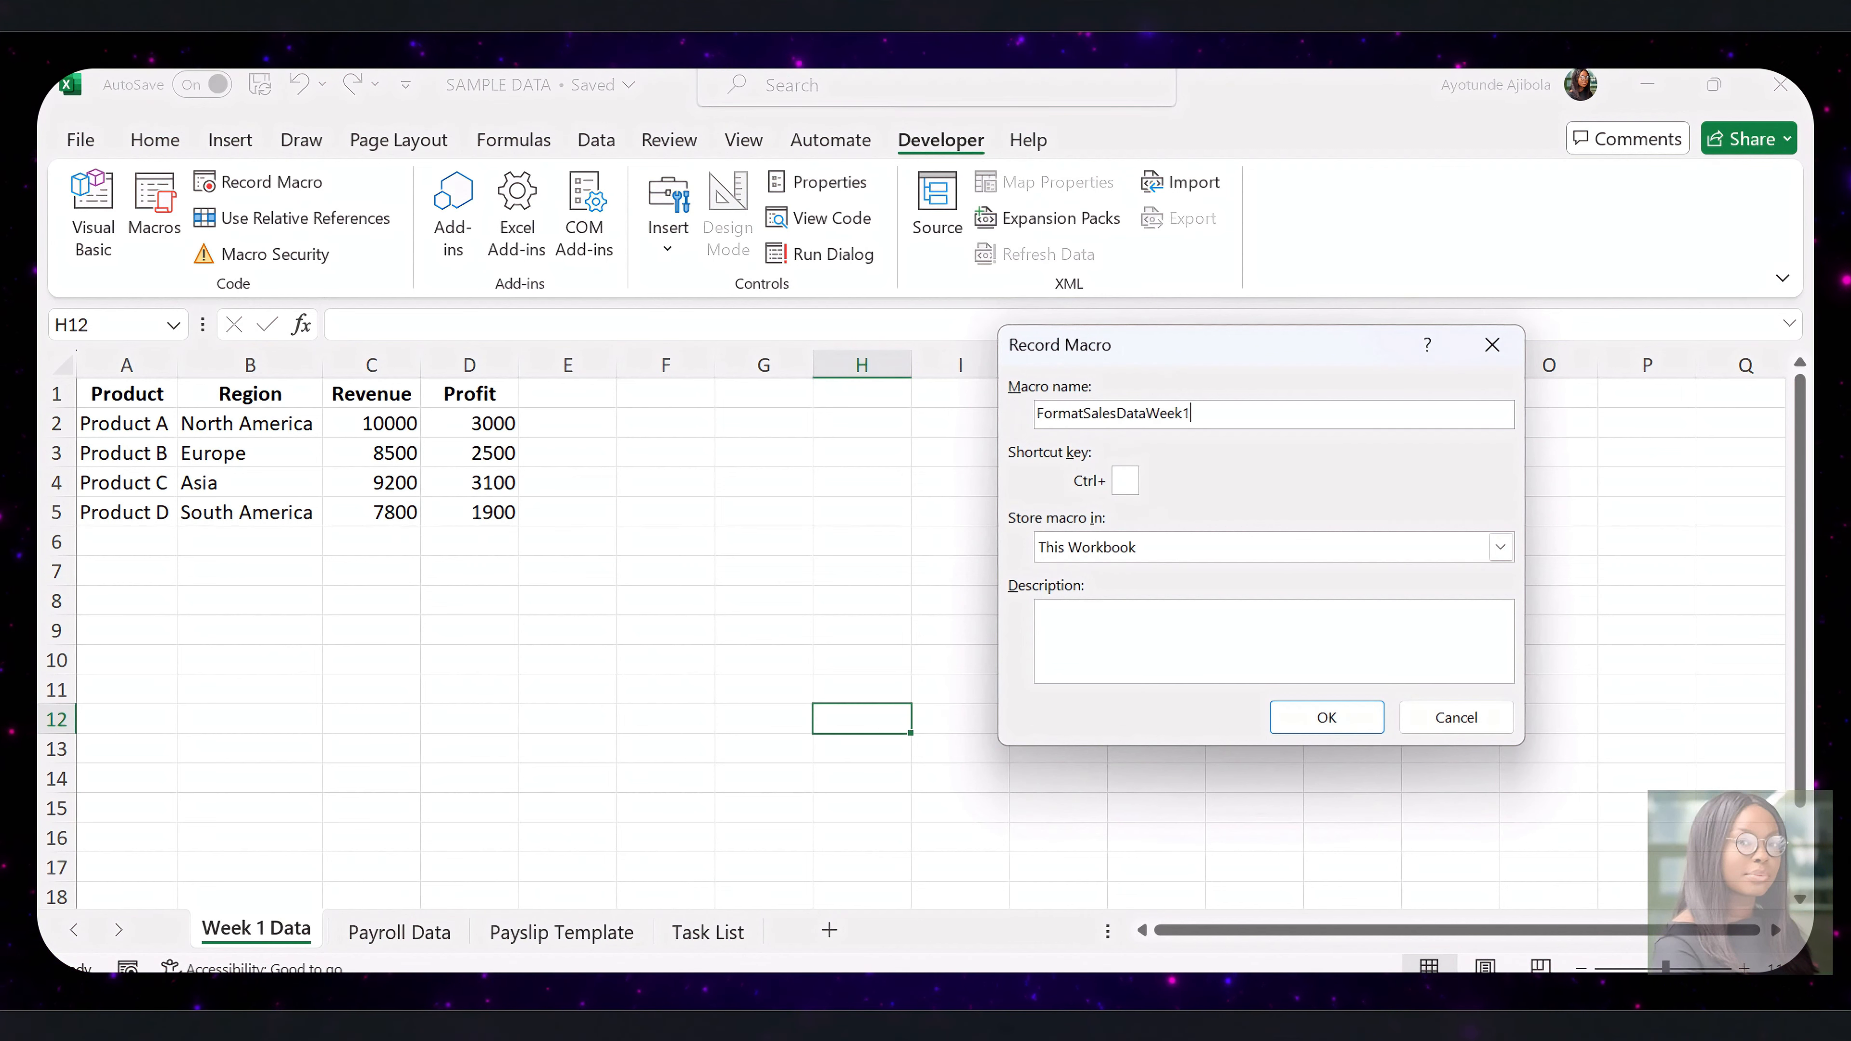
pyautogui.click(1328, 724)
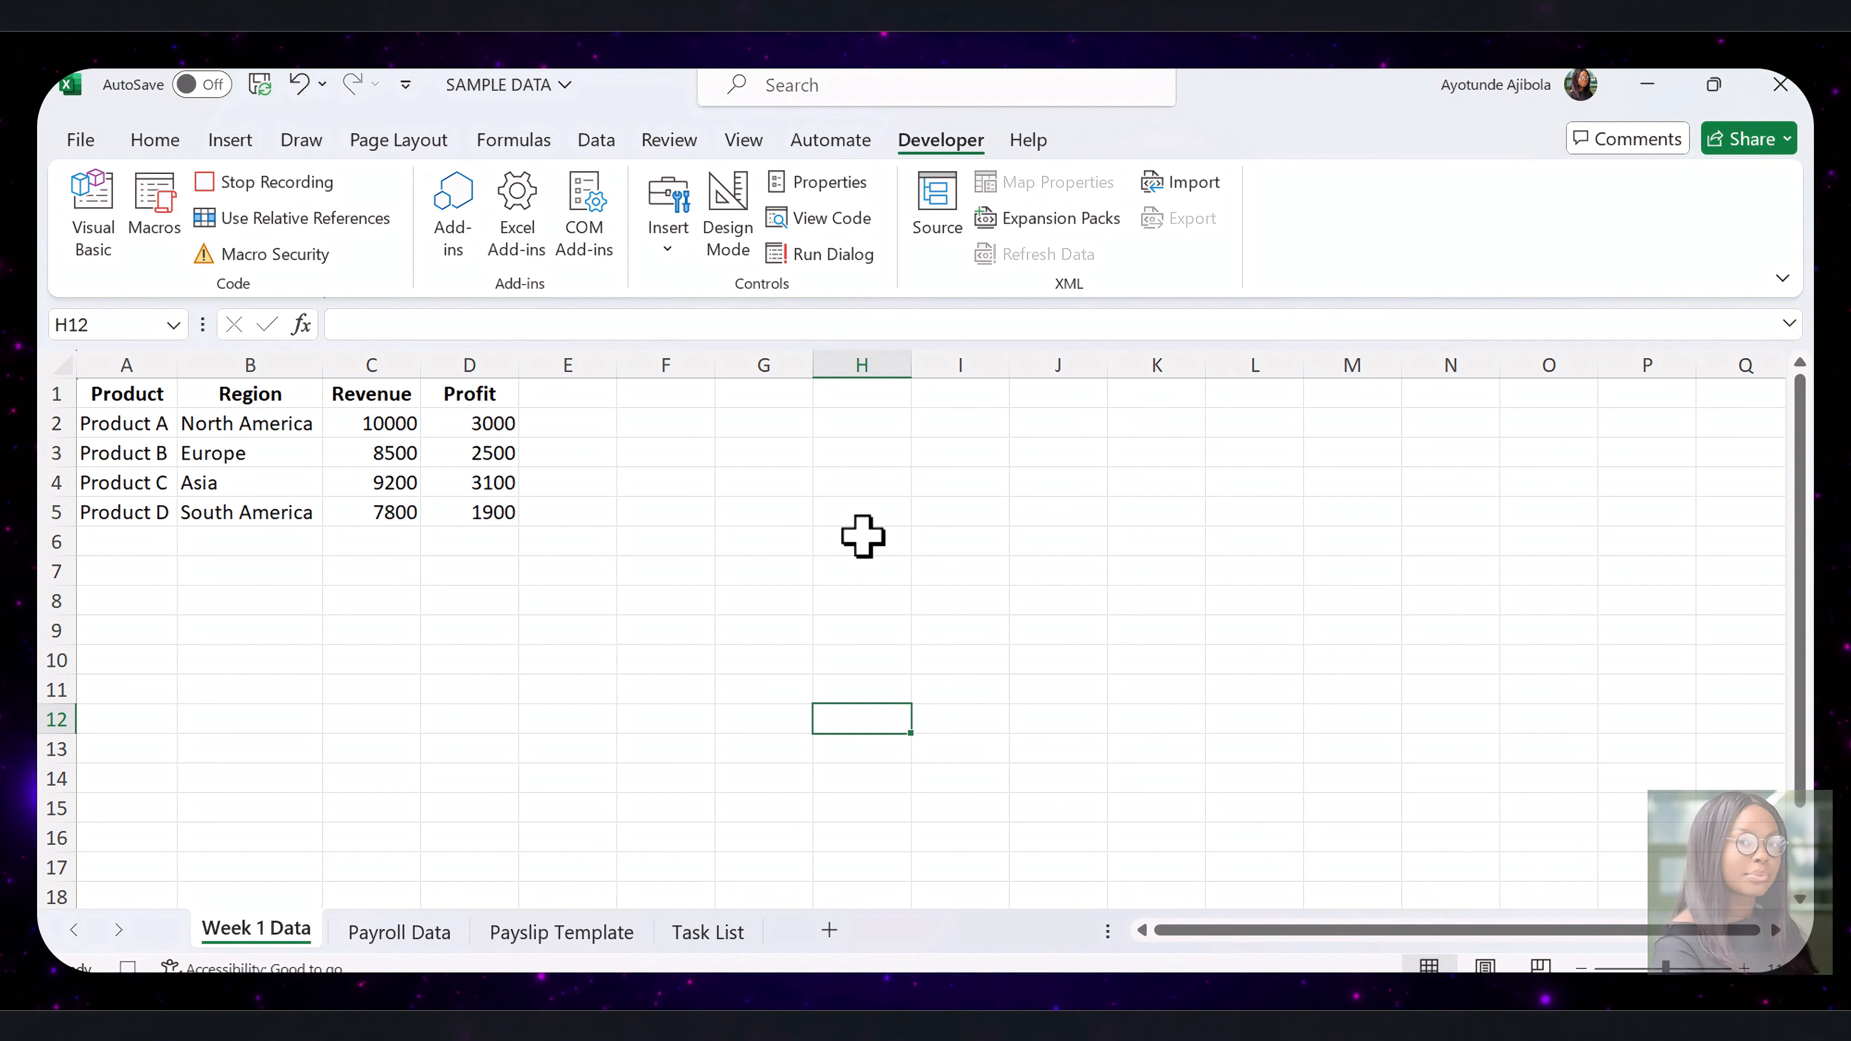
# Center the header cells A1:D1 horizontally
pyautogui.click(568, 505)
pyautogui.click(151, 392)
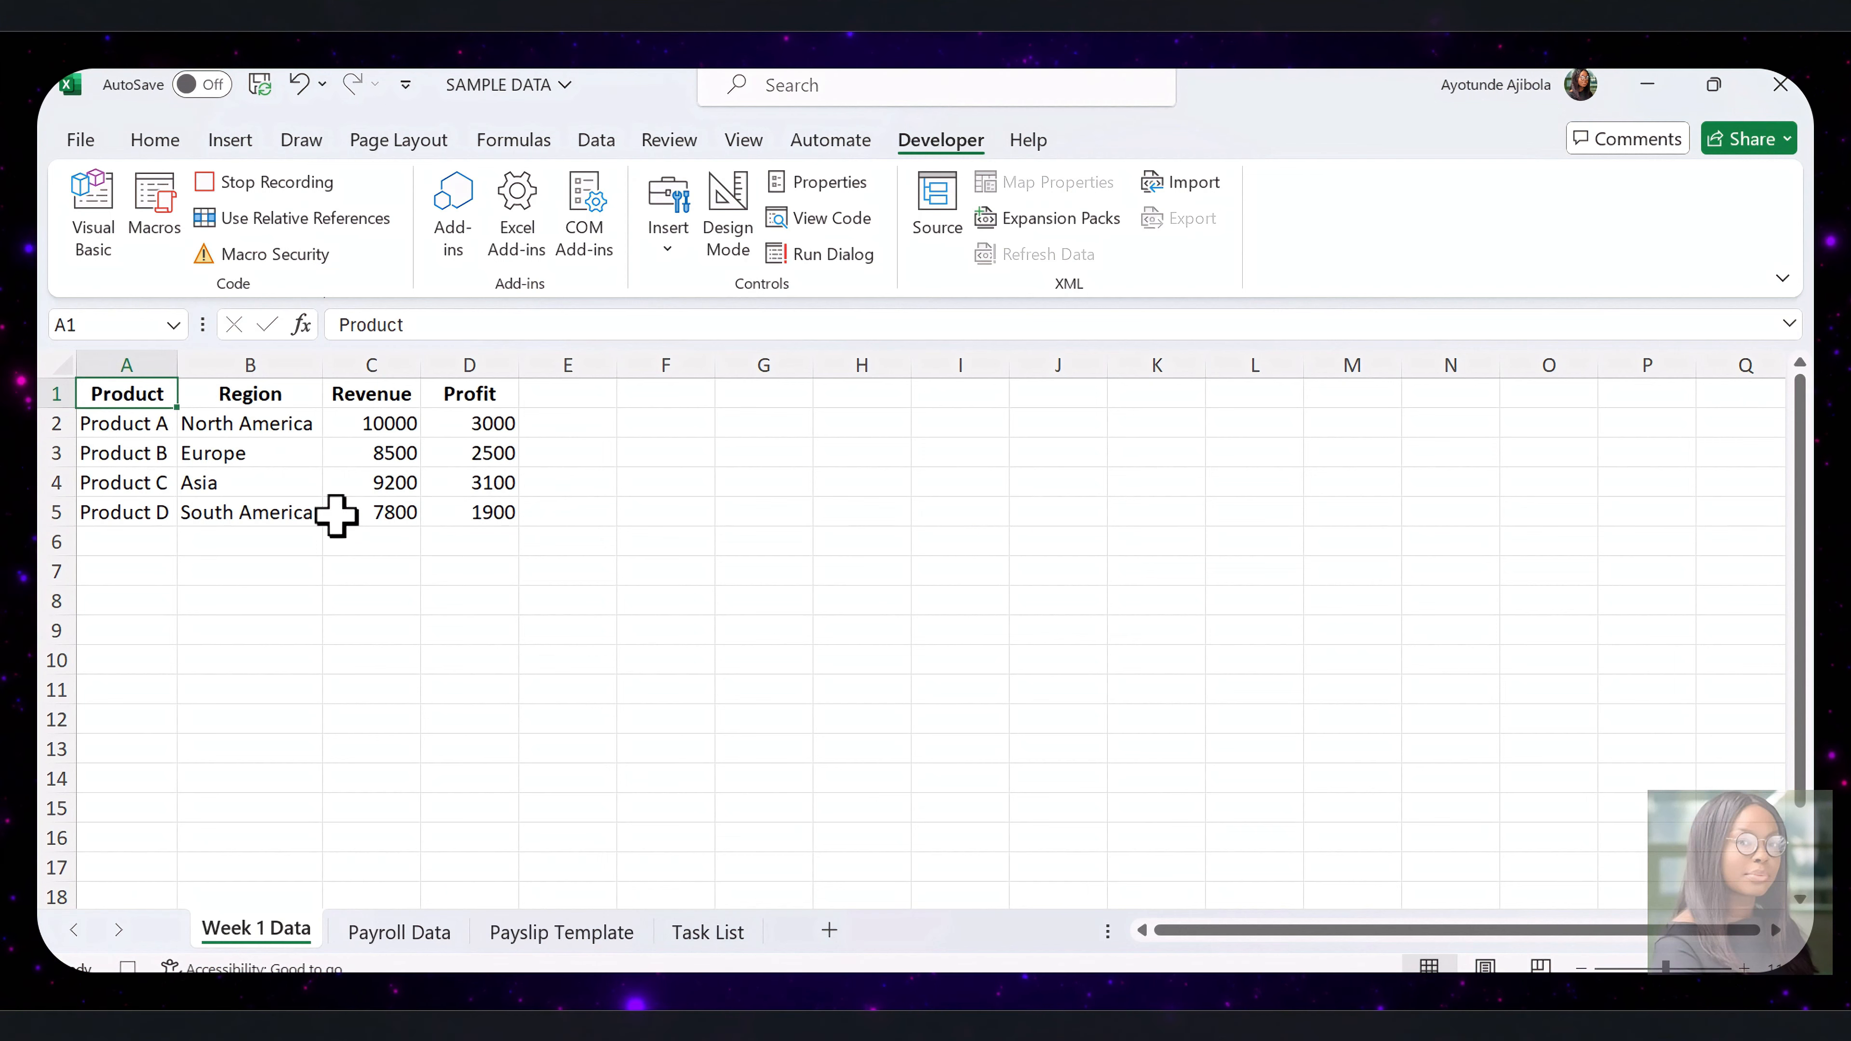
pyautogui.hotkey('shift', 'Right')
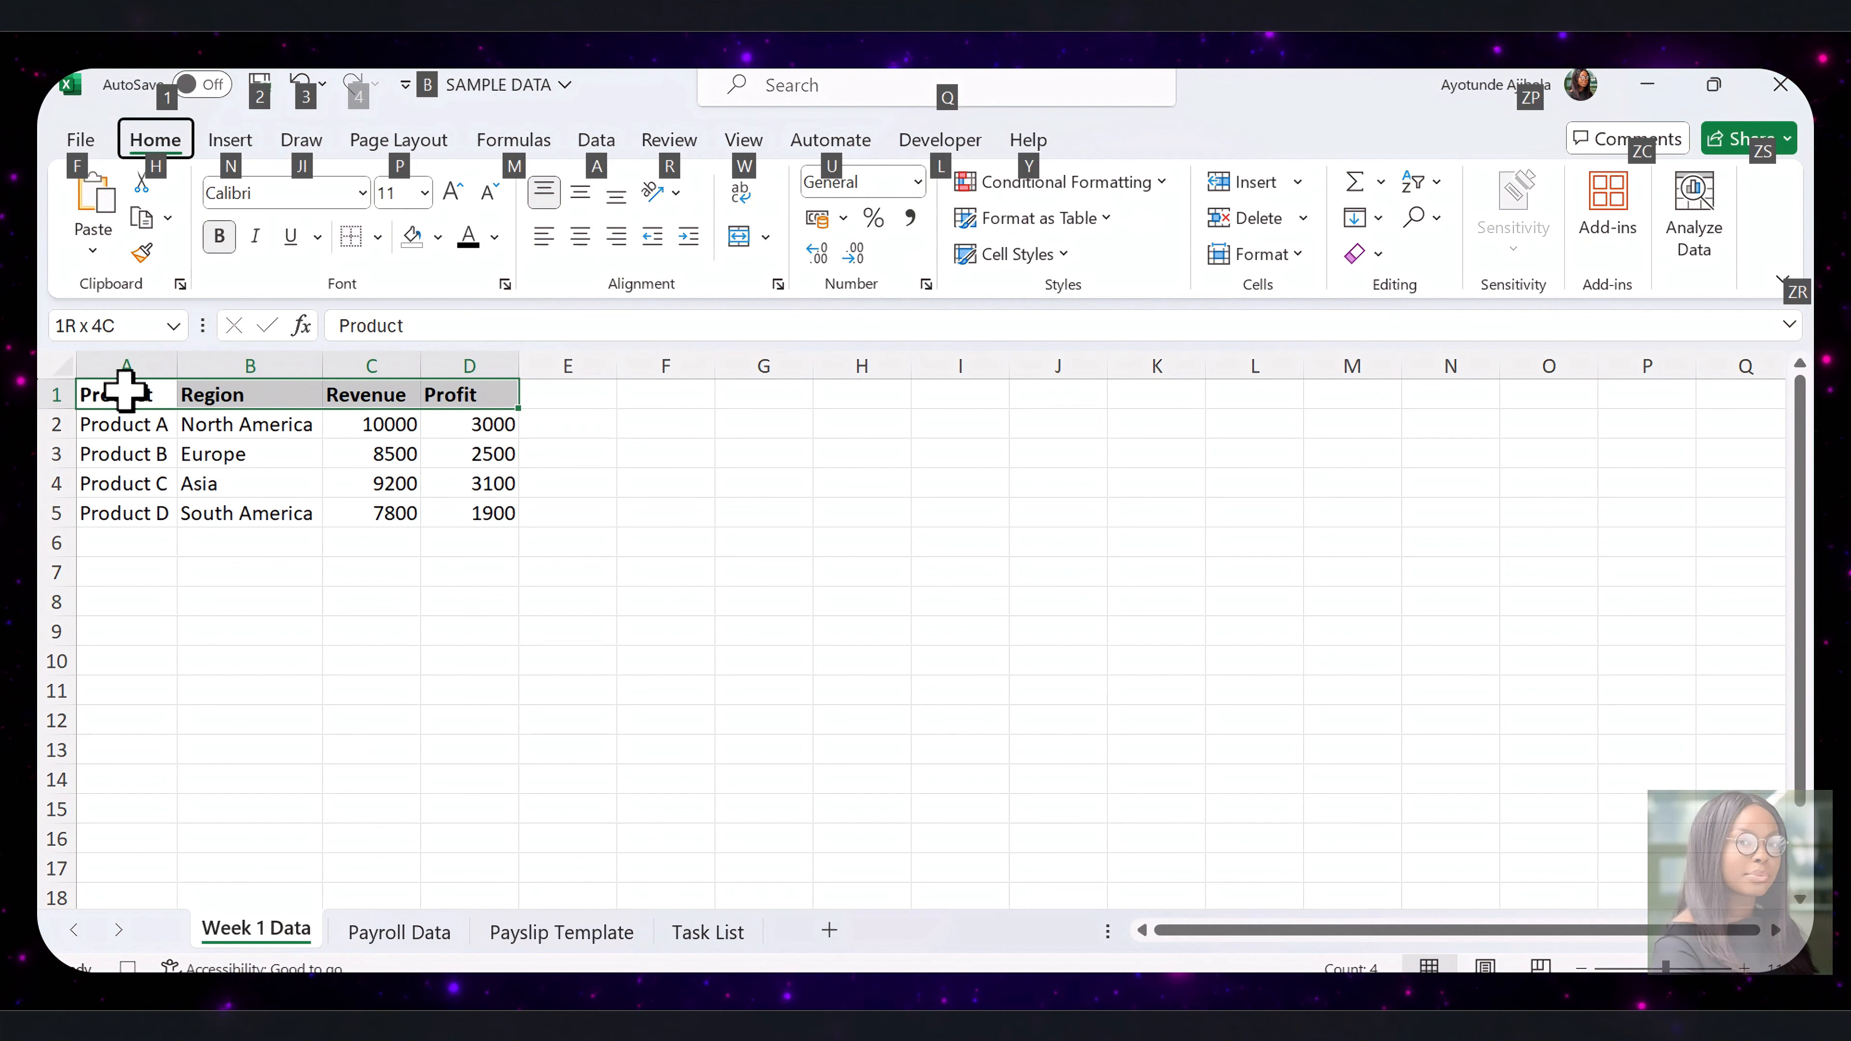
pyautogui.press('h')
pyautogui.press('a')
pyautogui.press('c')
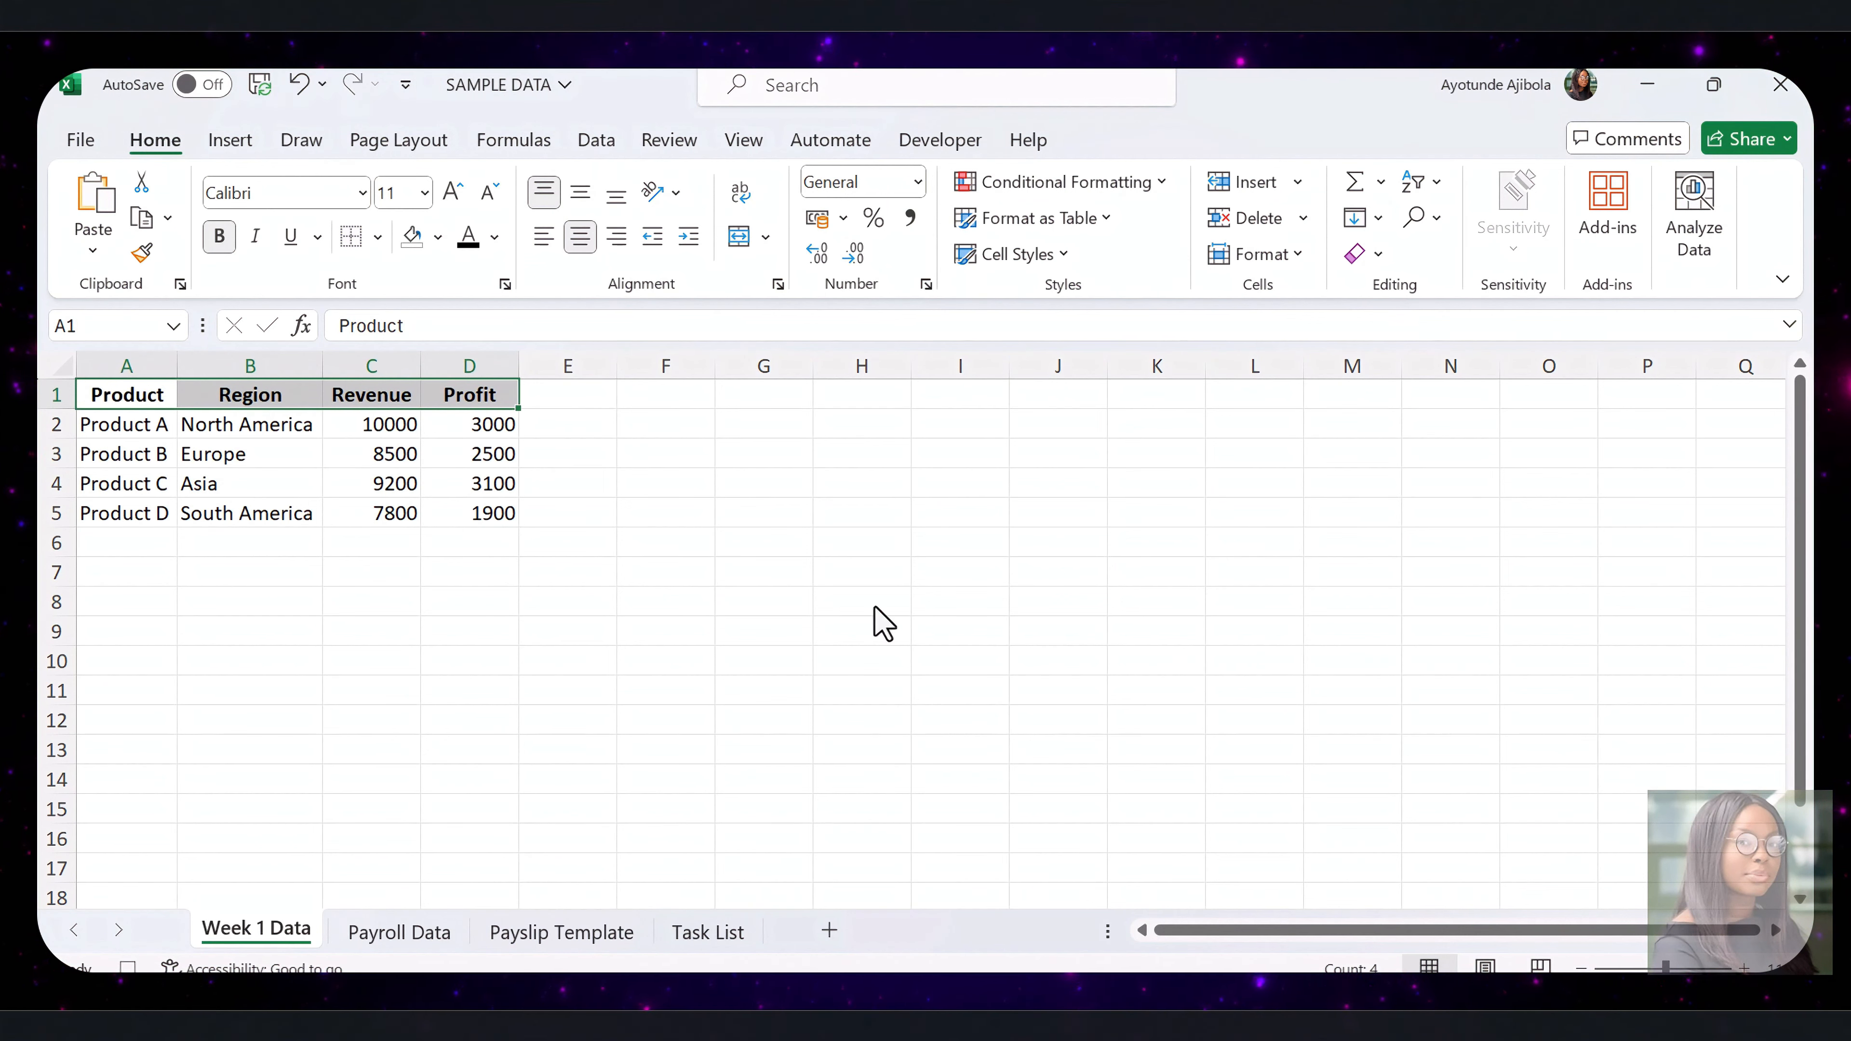
# Fill the header cells A1:D1 with the standard purple color
pyautogui.press('alt')
pyautogui.press('h')
pyautogui.press('h')
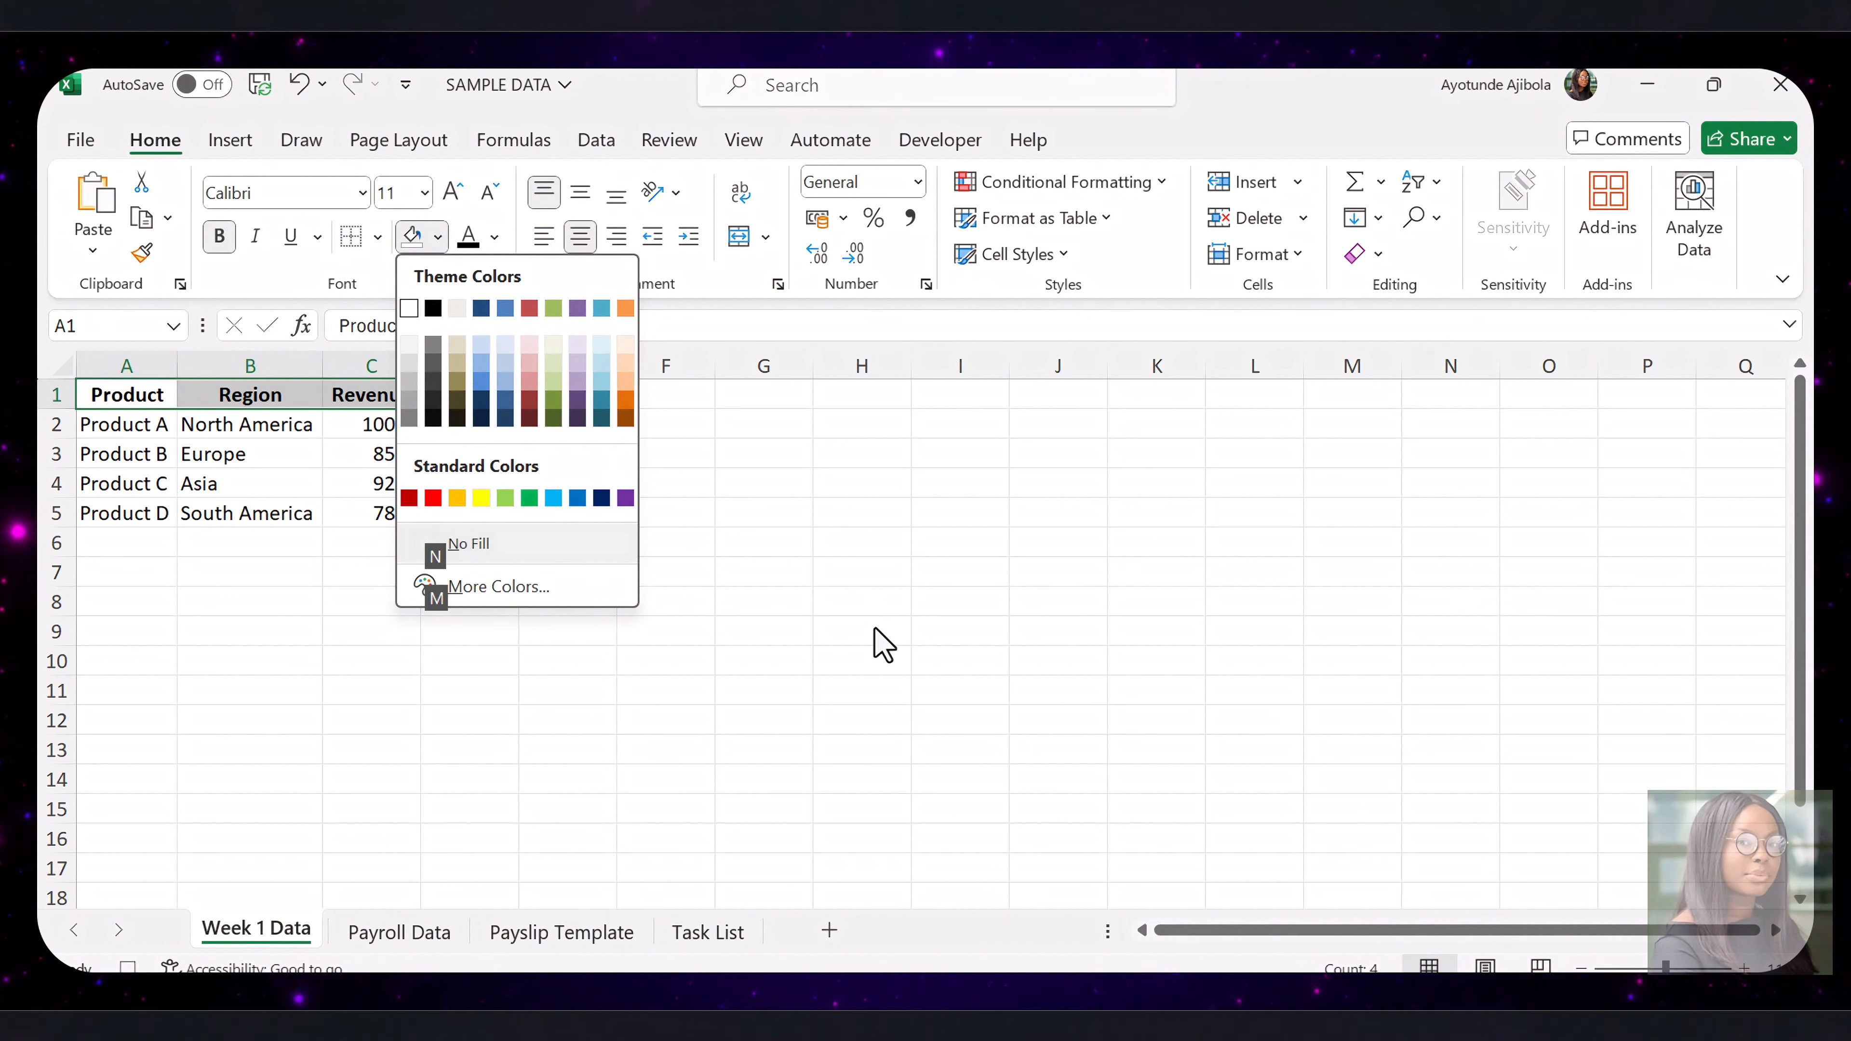
pyautogui.click(625, 499)
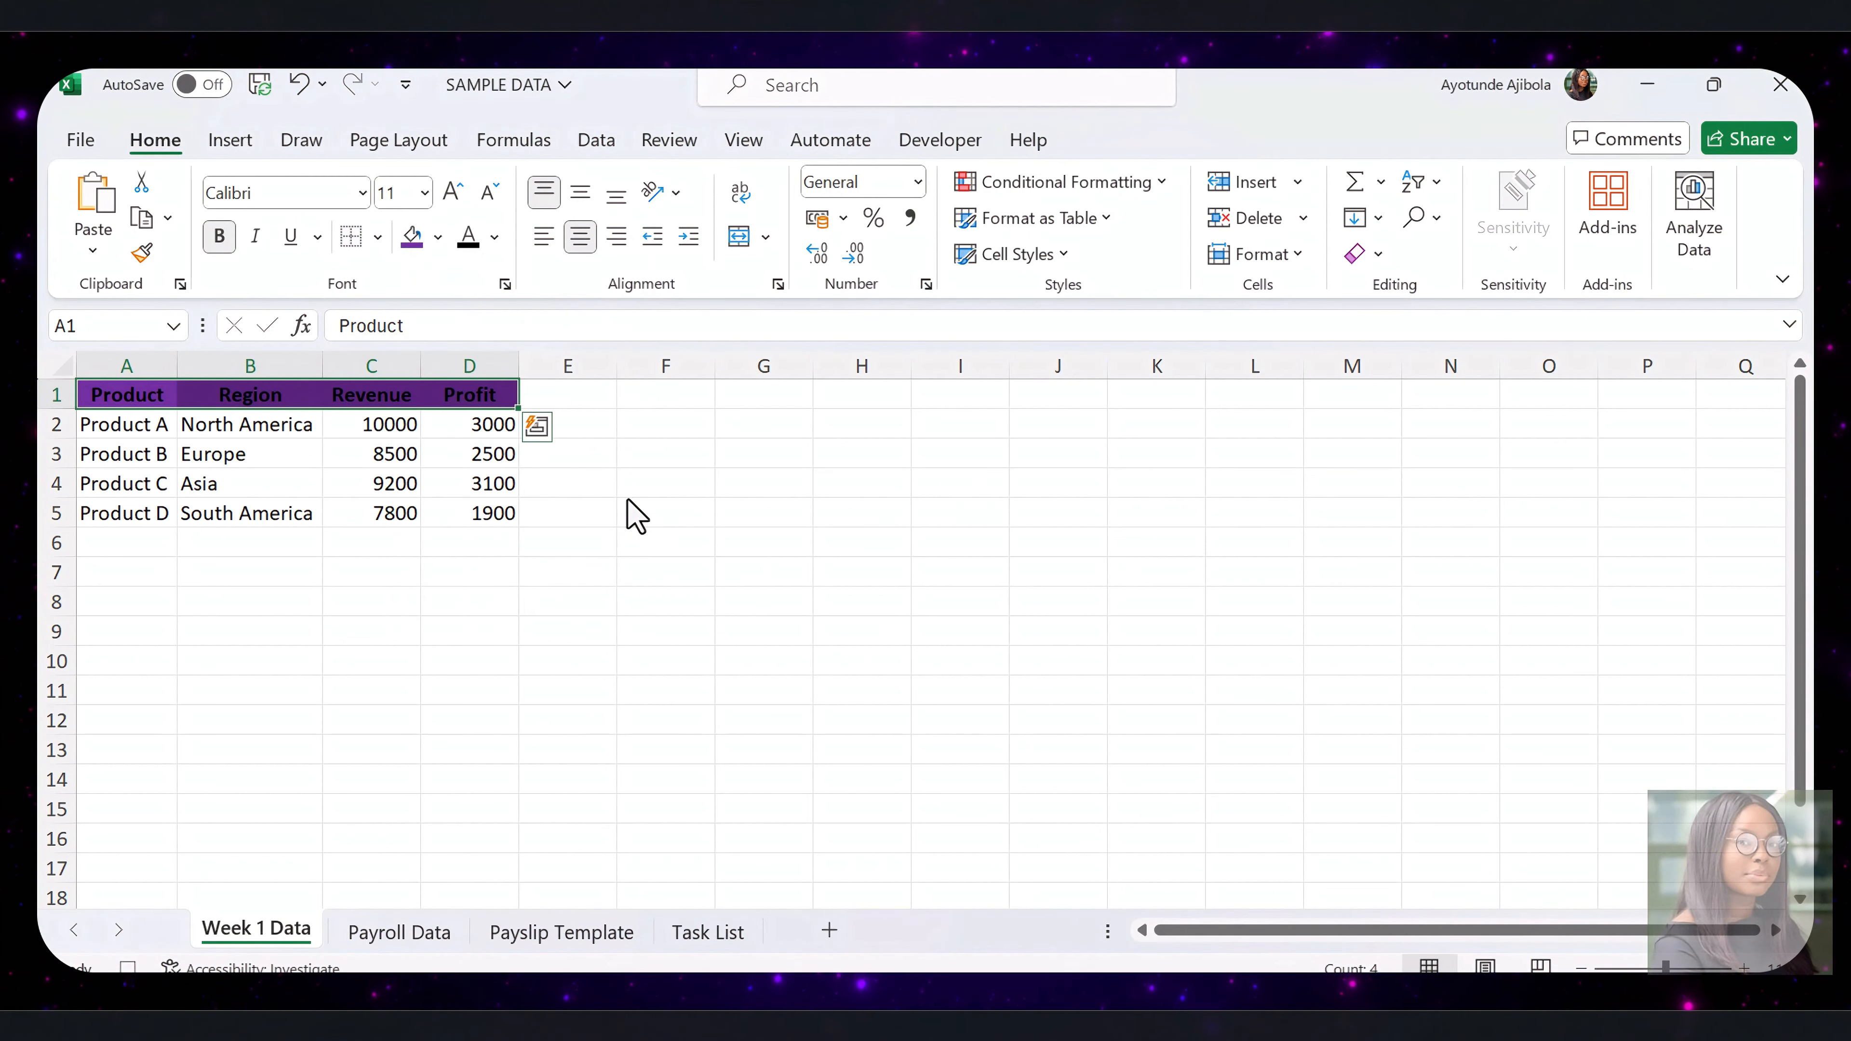
# Set the header text in A1:D1 to white and bold
pyautogui.hotkey('alt', 'h')
pyautogui.press('f')
pyautogui.press('c')
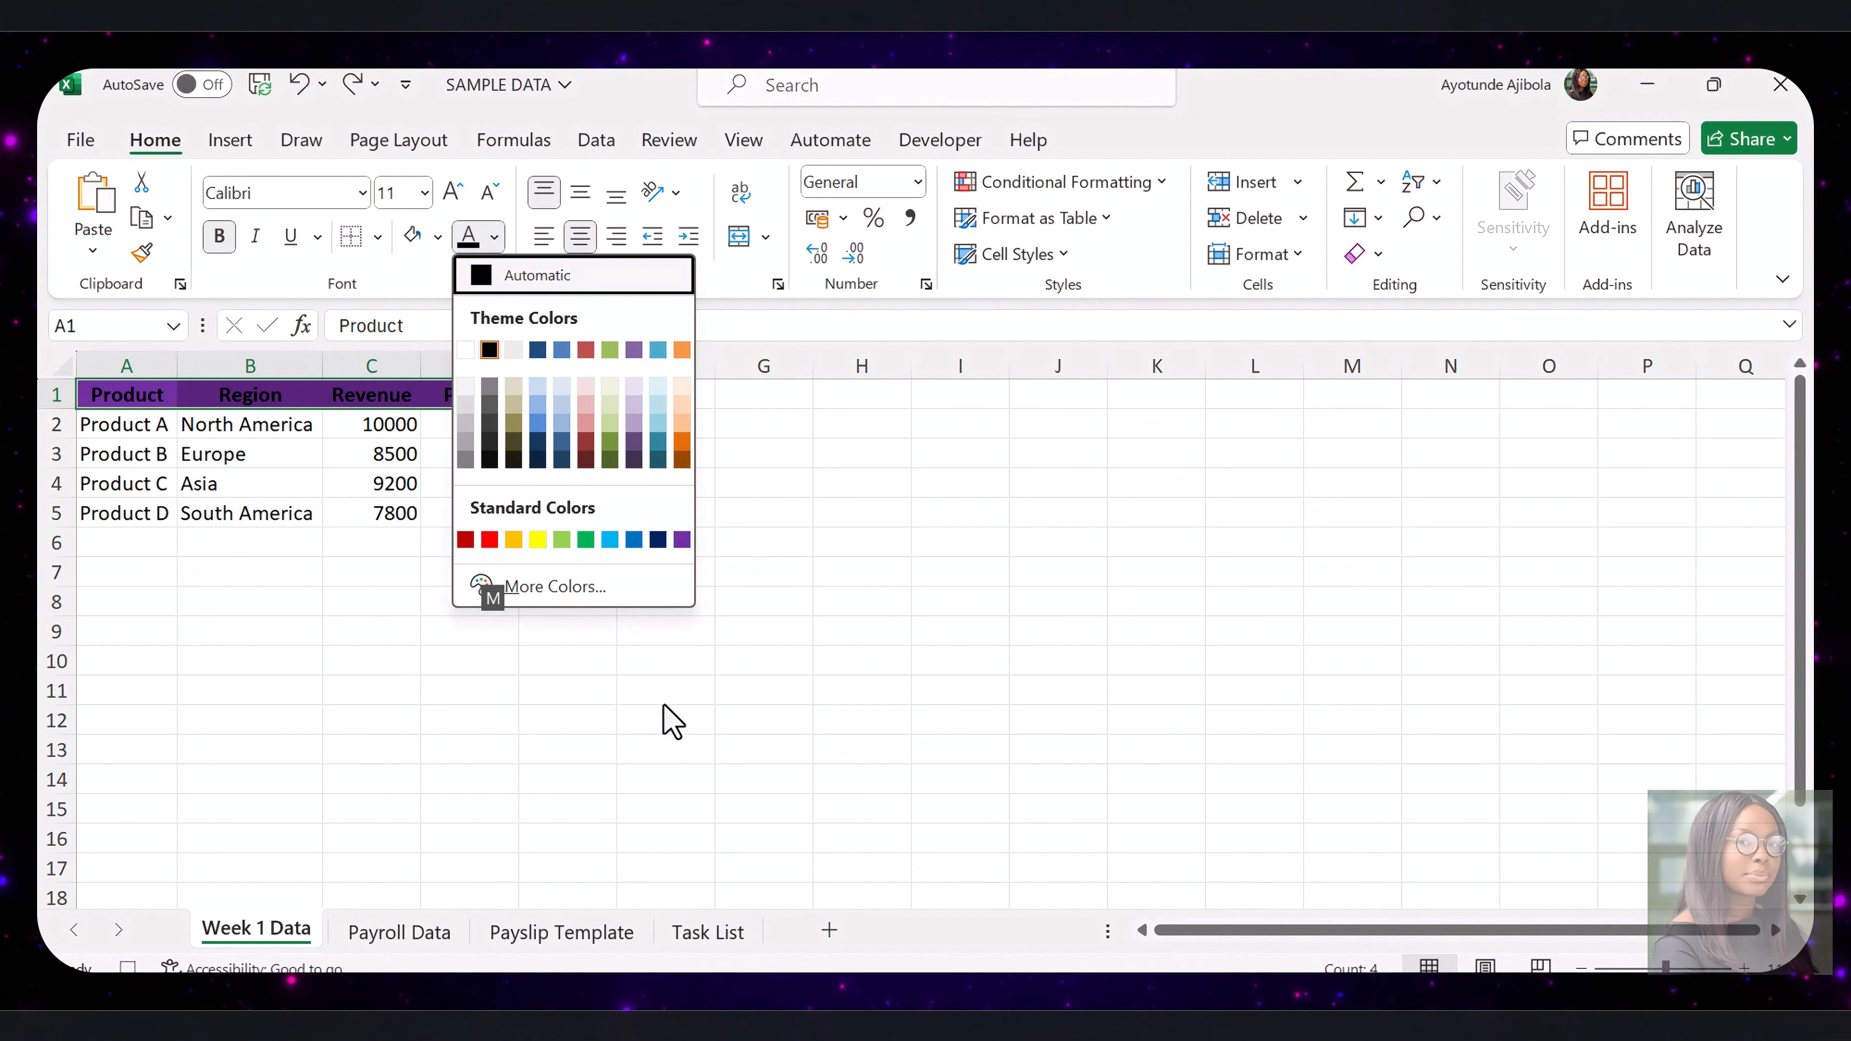
pyautogui.click(465, 350)
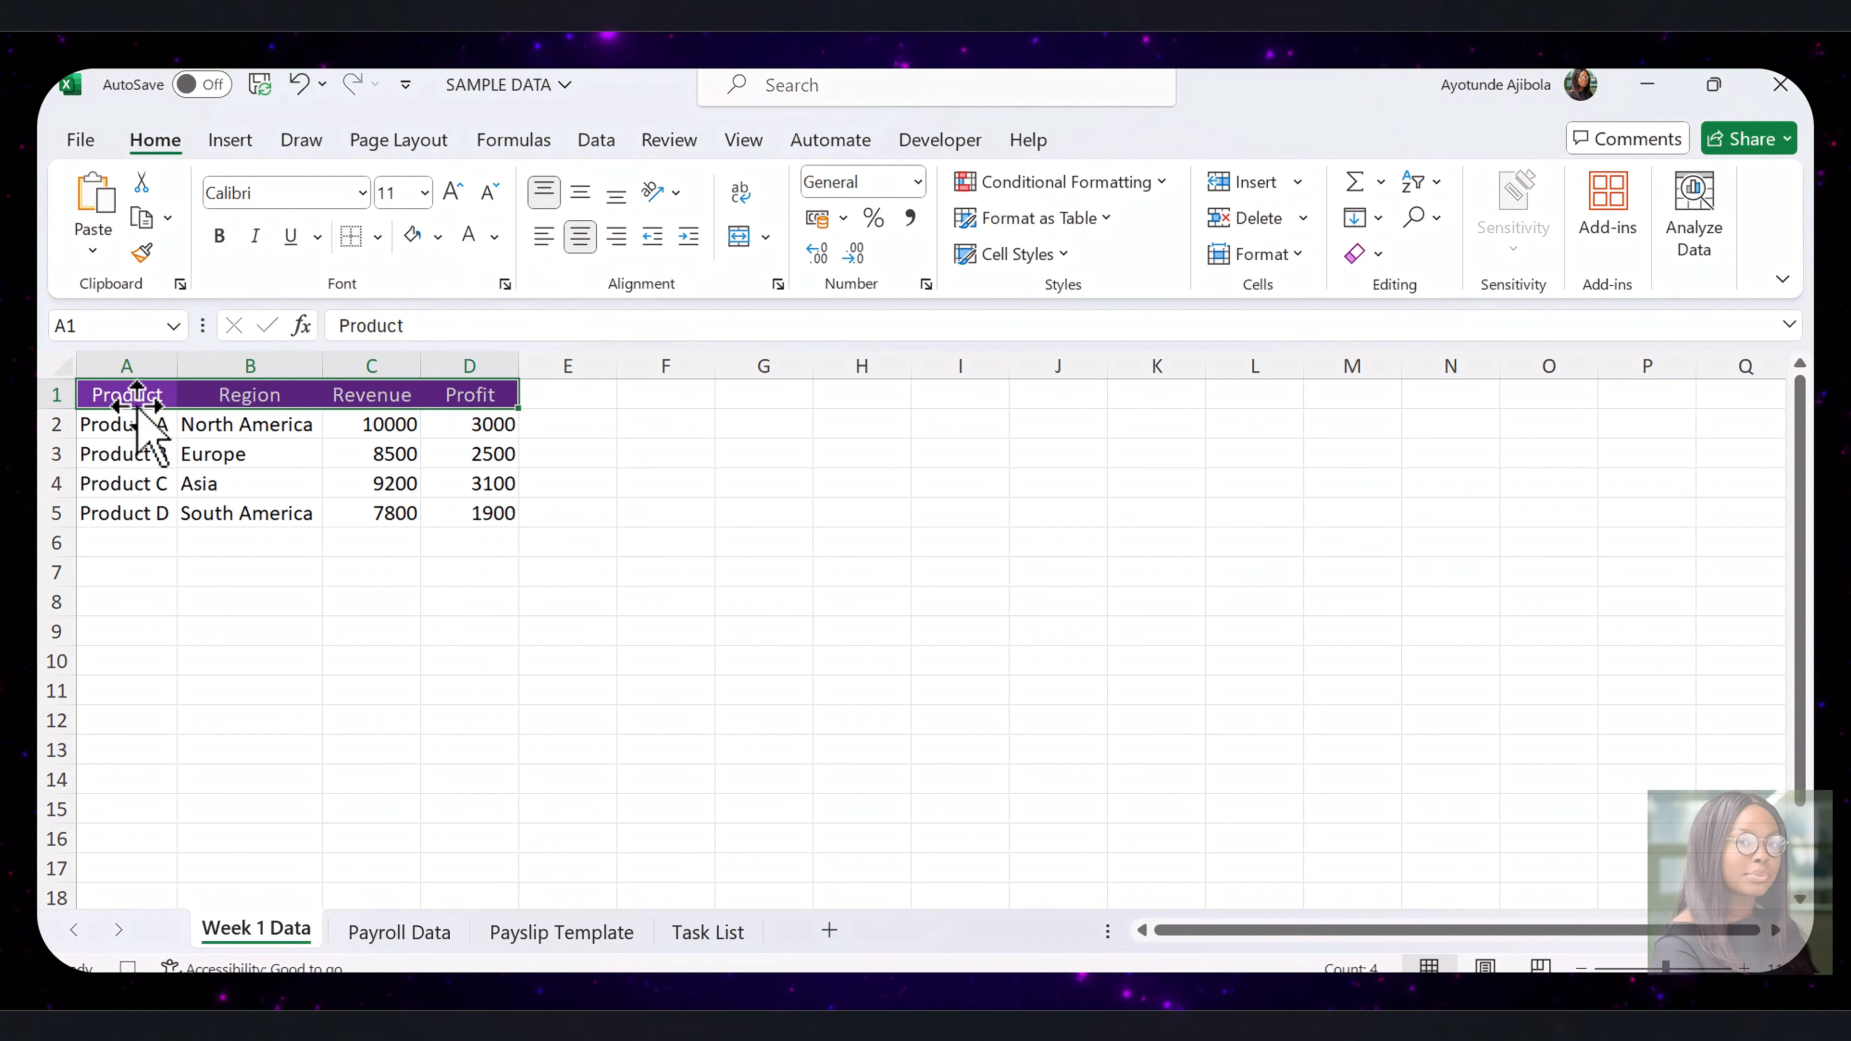
pyautogui.hotkey('ctrl', 'b')
pyautogui.click(696, 624)
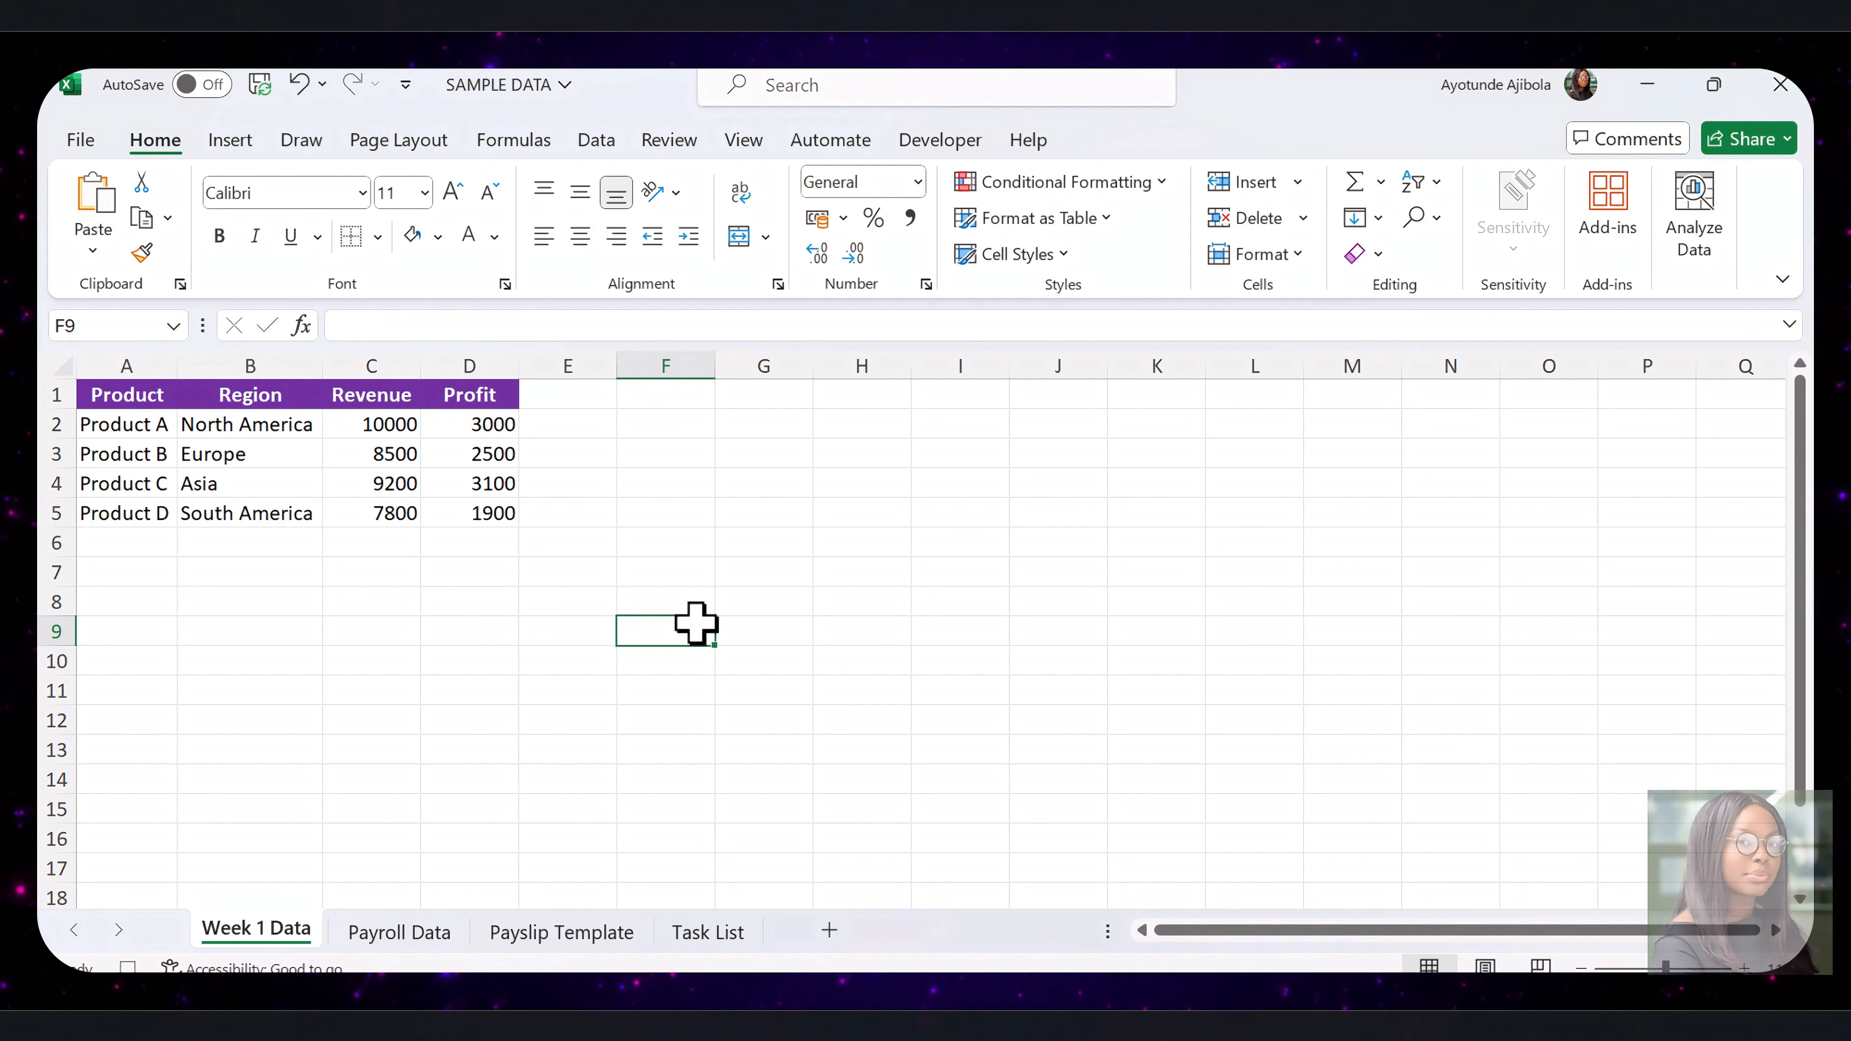
# Fill the data cells A2:D5 with the lightest green theme color
pyautogui.moveTo(120, 424); pyautogui.dragTo(490, 514)
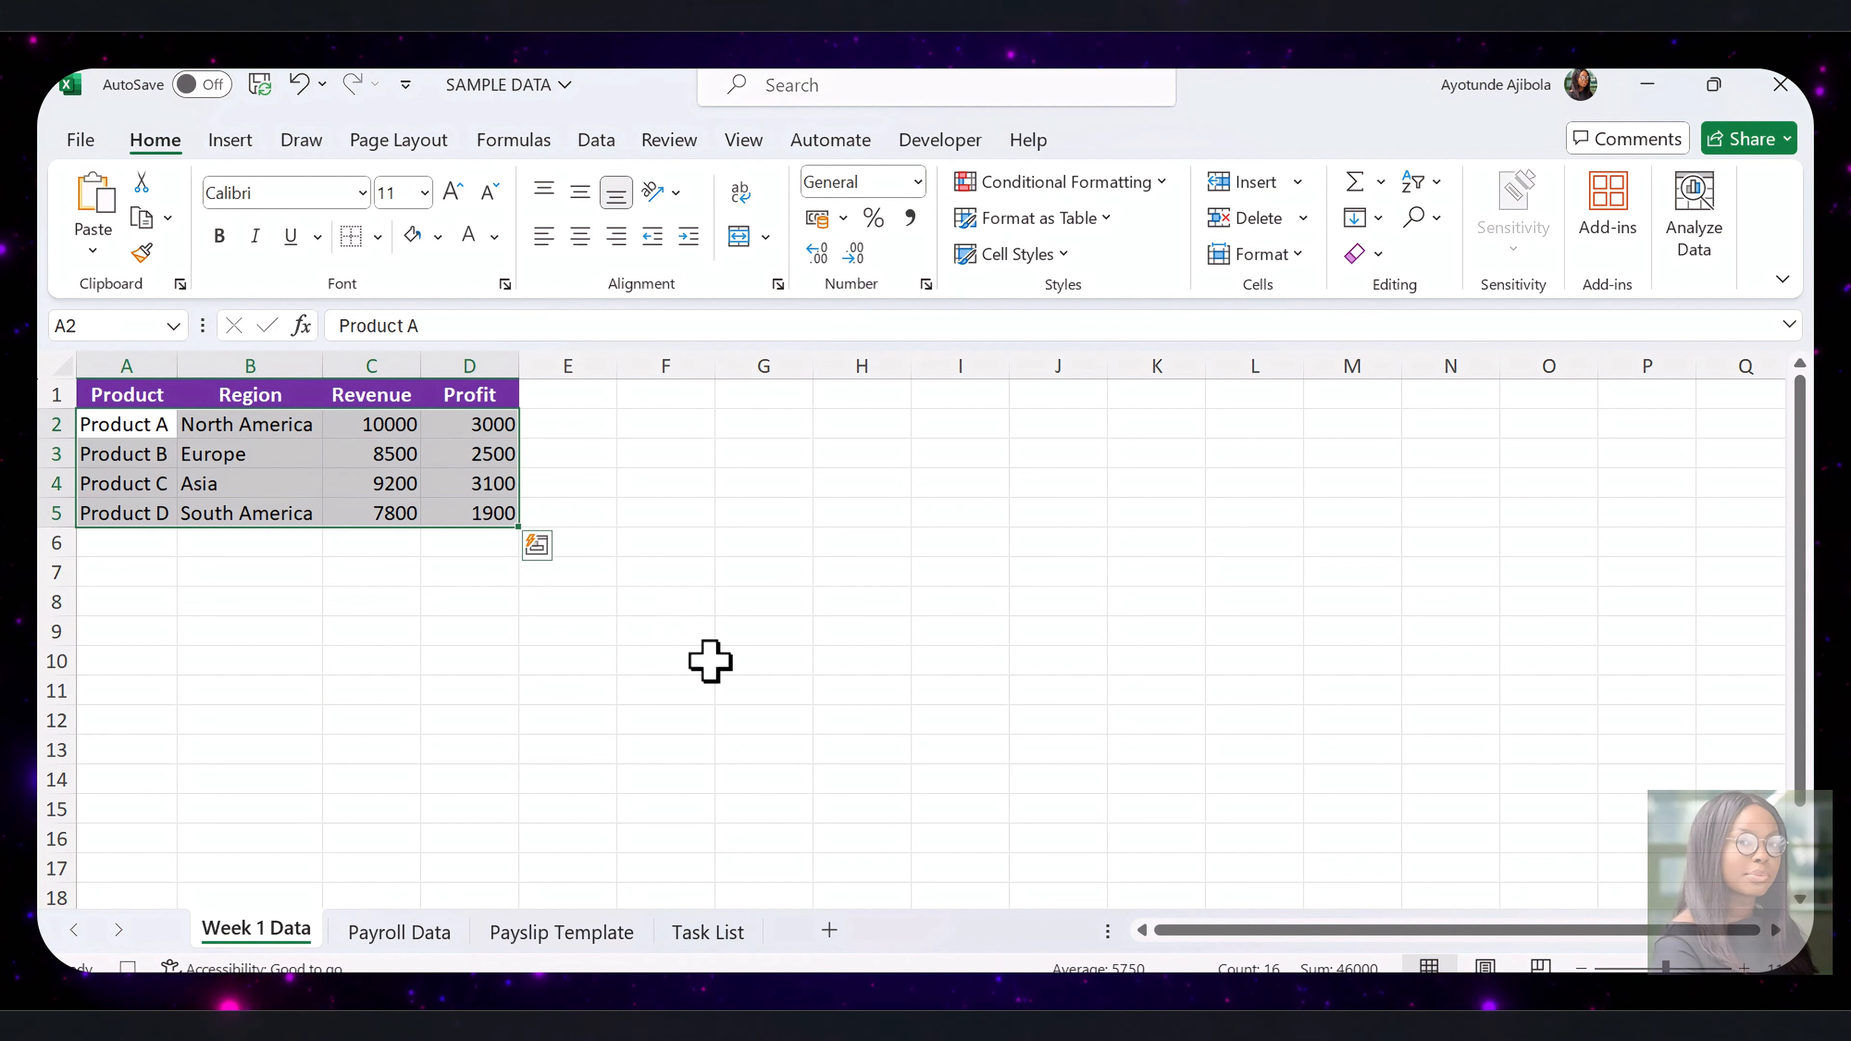
pyautogui.hotkey('alt', 'h')
pyautogui.press('h')
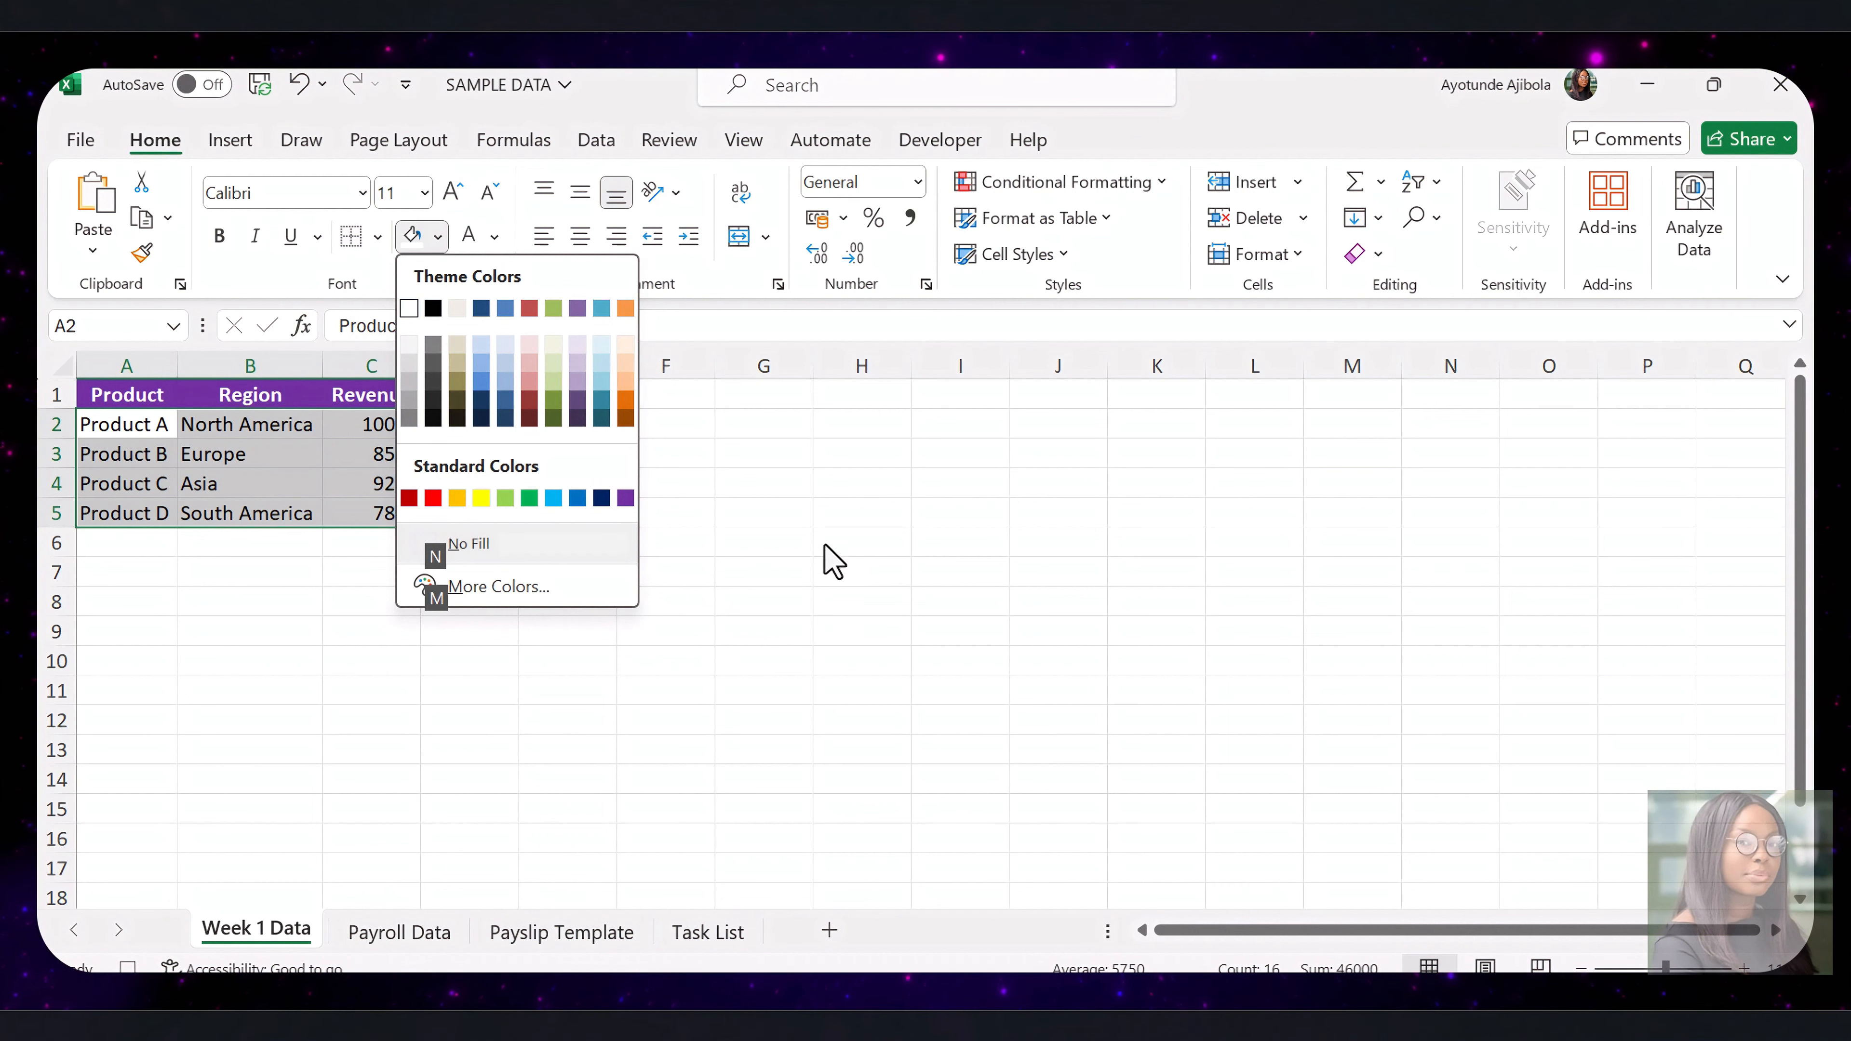
pyautogui.click(554, 343)
pyautogui.click(372, 452)
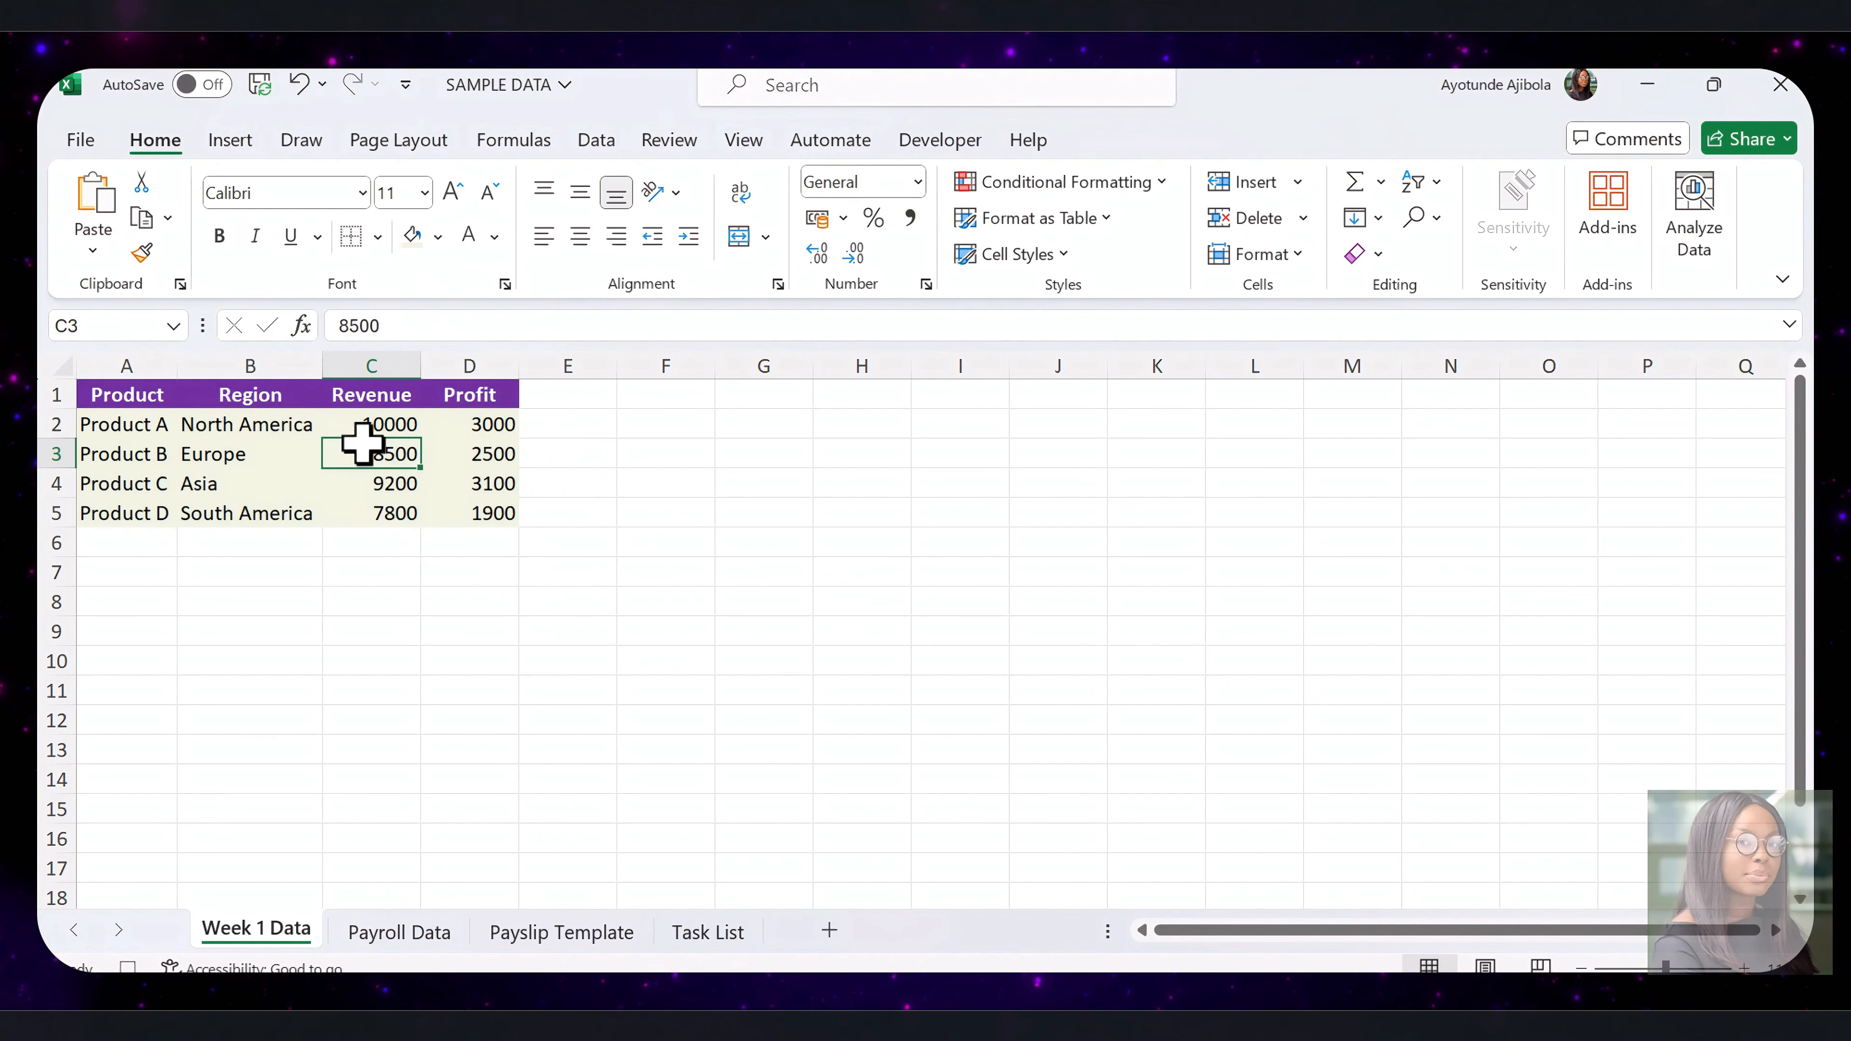
# Apply All Borders to the whole table A1:D5 and center its contents
pyautogui.moveTo(136, 401); pyautogui.dragTo(496, 514)
pyautogui.click(379, 236)
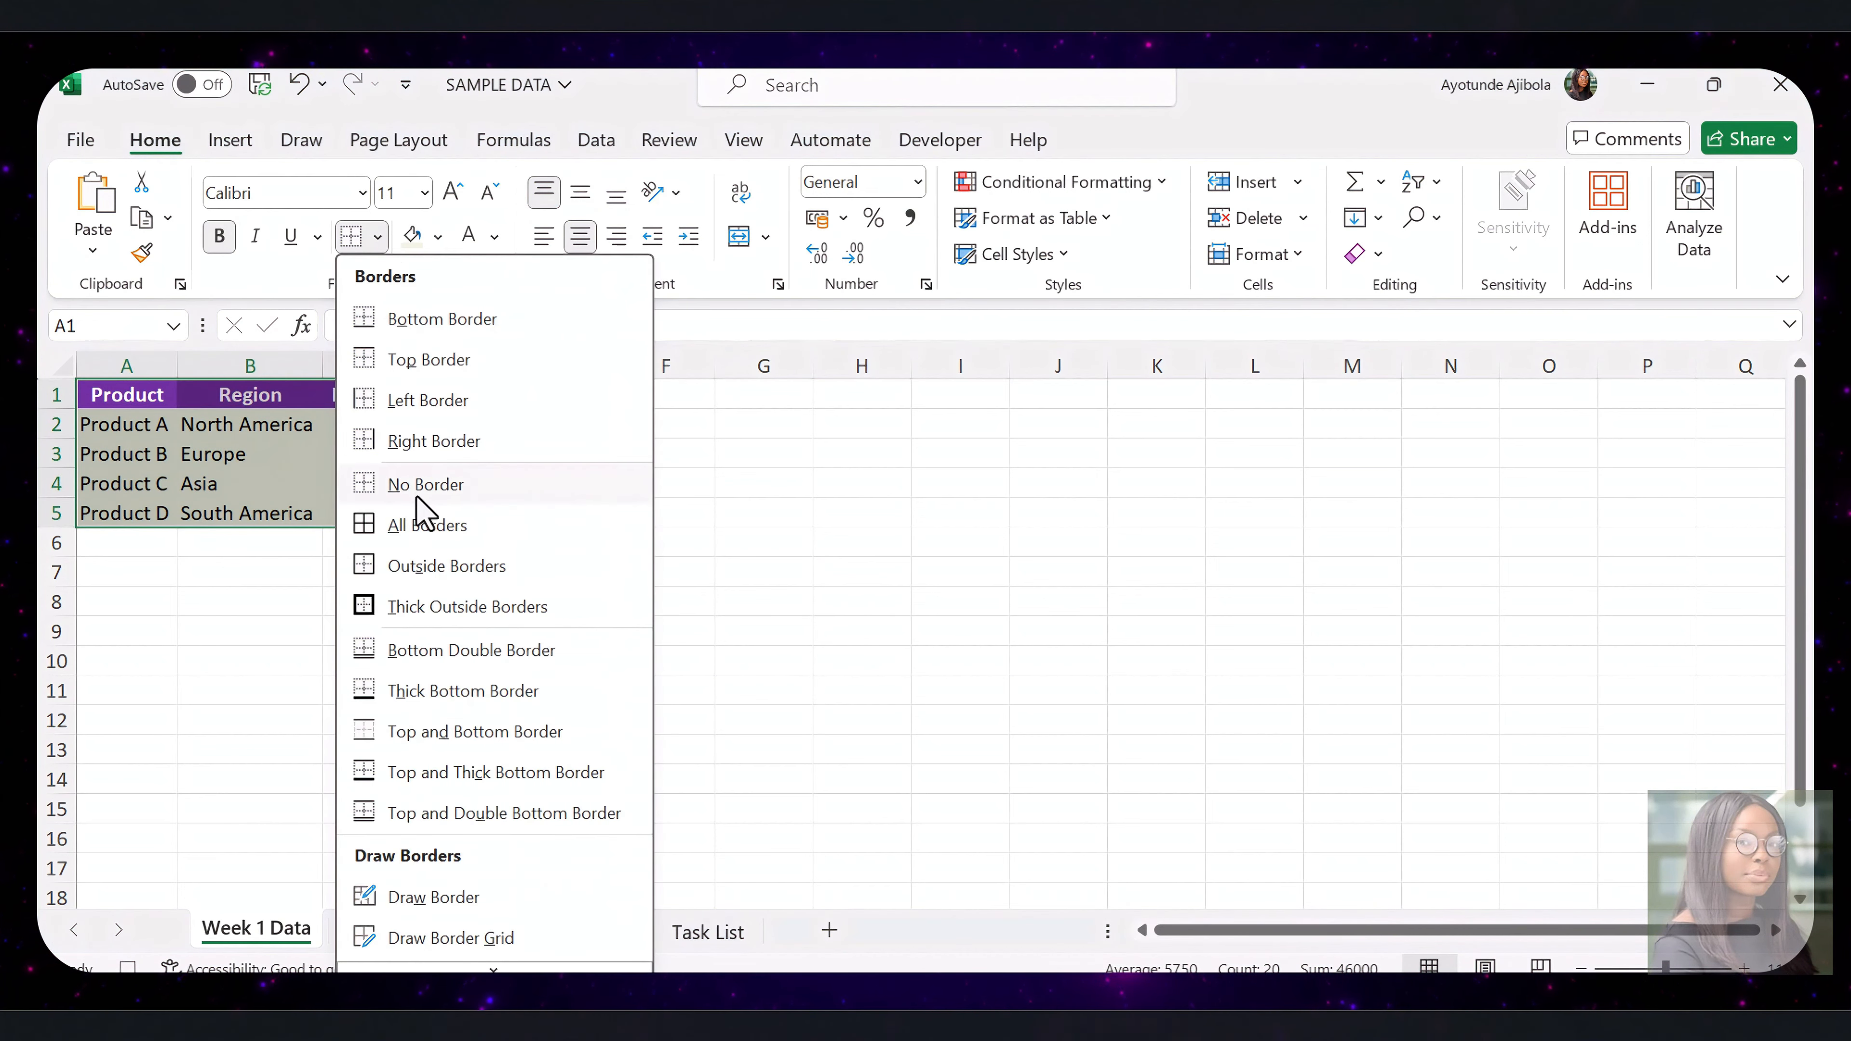
pyautogui.click(426, 527)
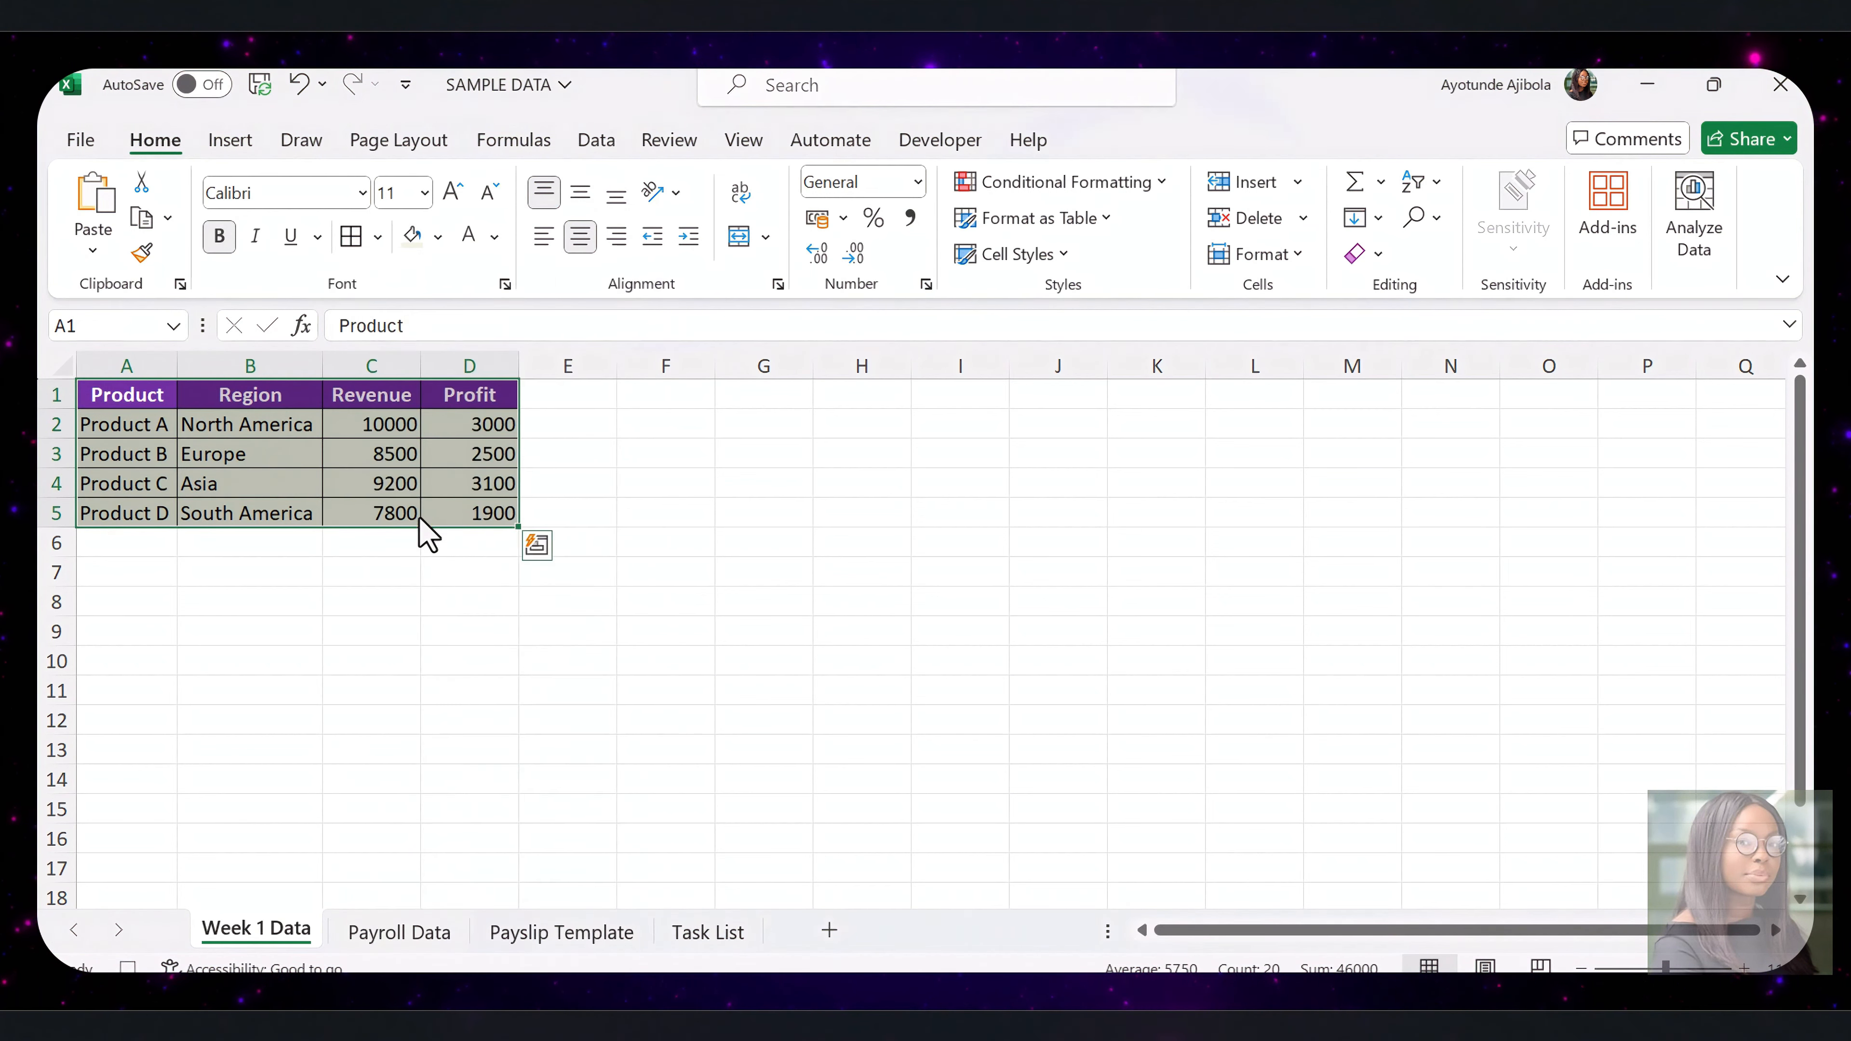
pyautogui.click(577, 242)
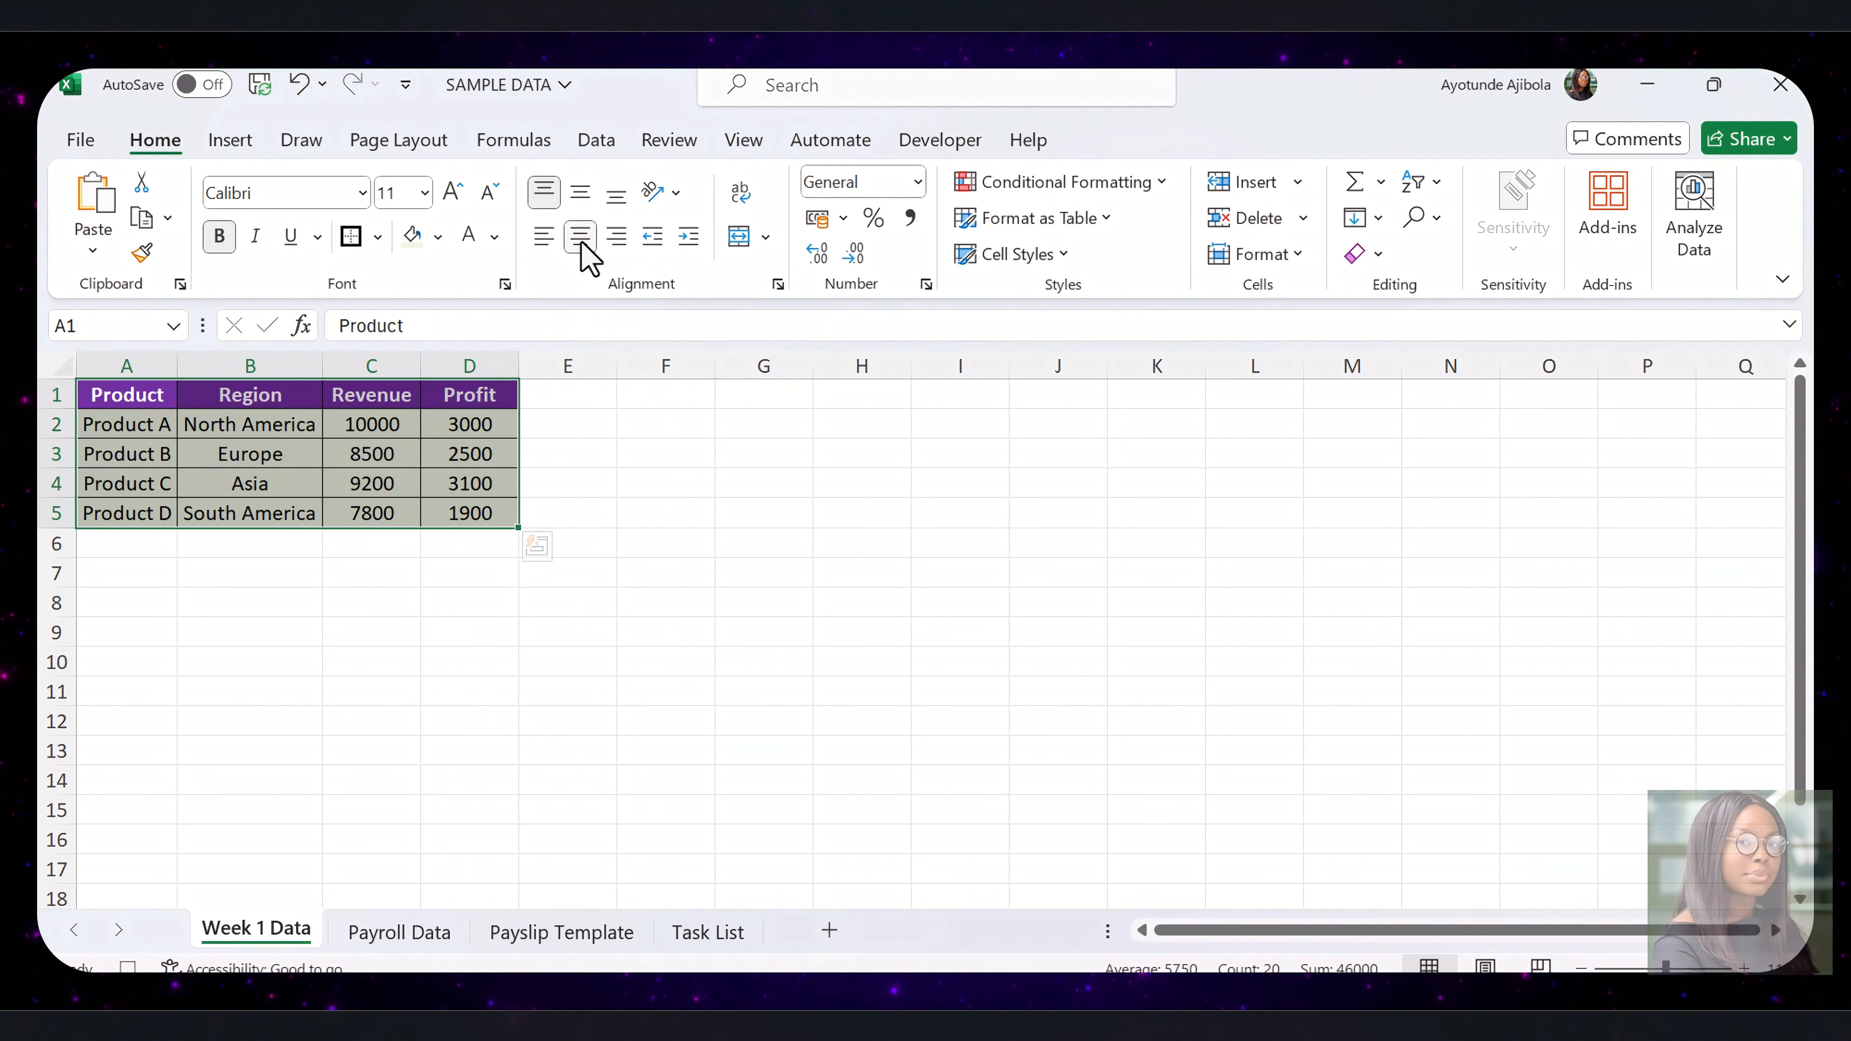
pyautogui.click(861, 458)
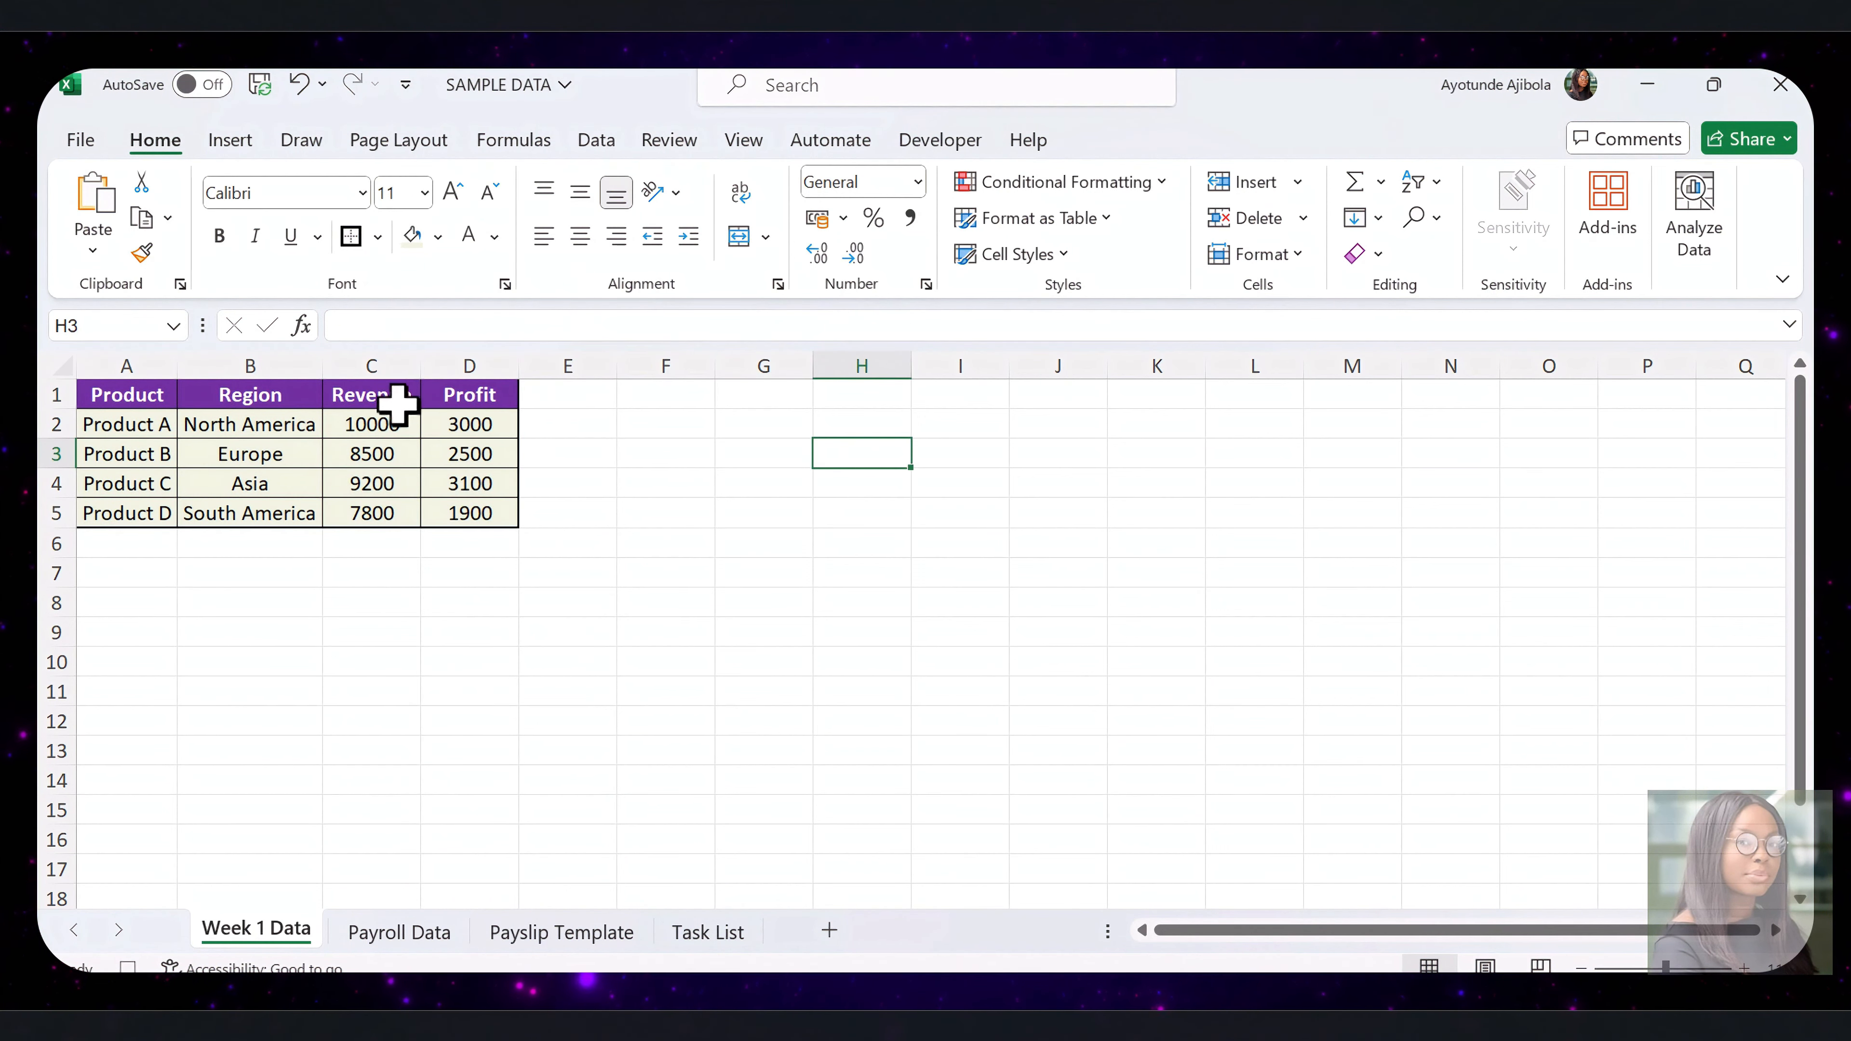
# Apply the comma number style to the Revenue and Profit values in C2:D5
pyautogui.moveTo(382, 422); pyautogui.dragTo(490, 511)
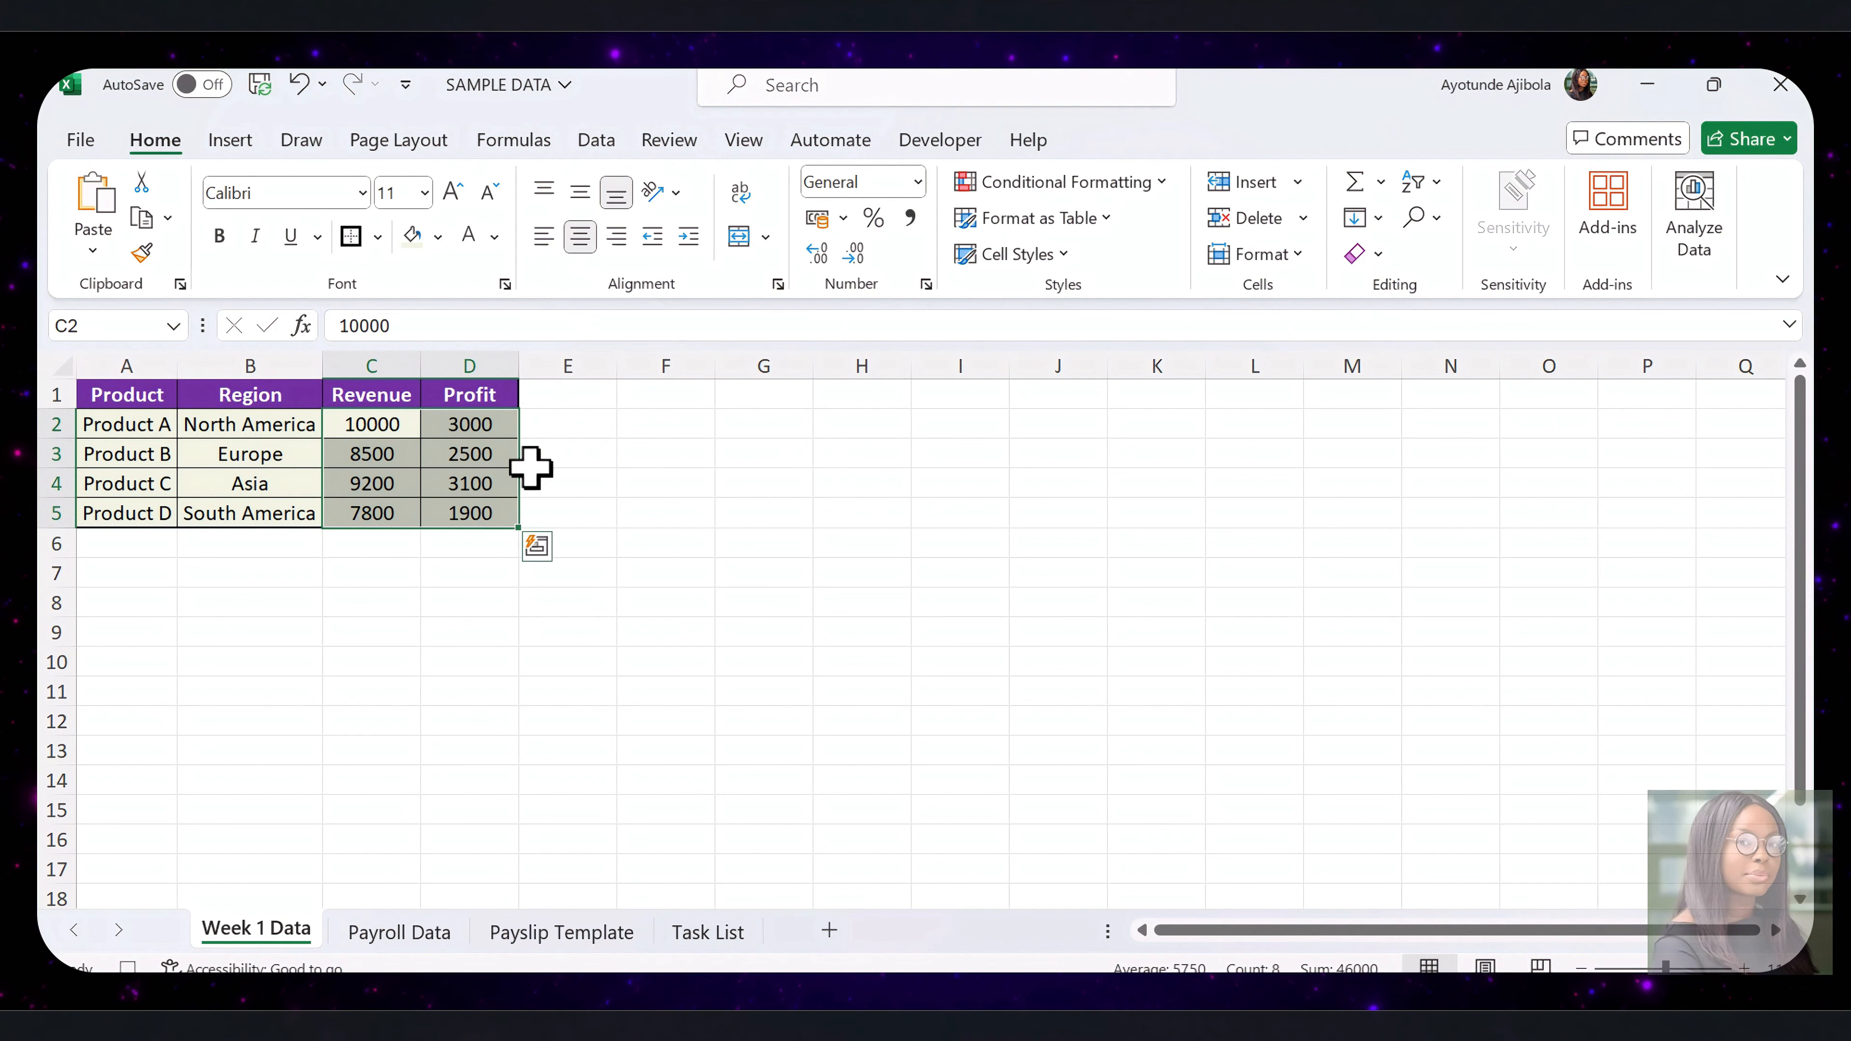
pyautogui.click(911, 226)
pyautogui.click(860, 506)
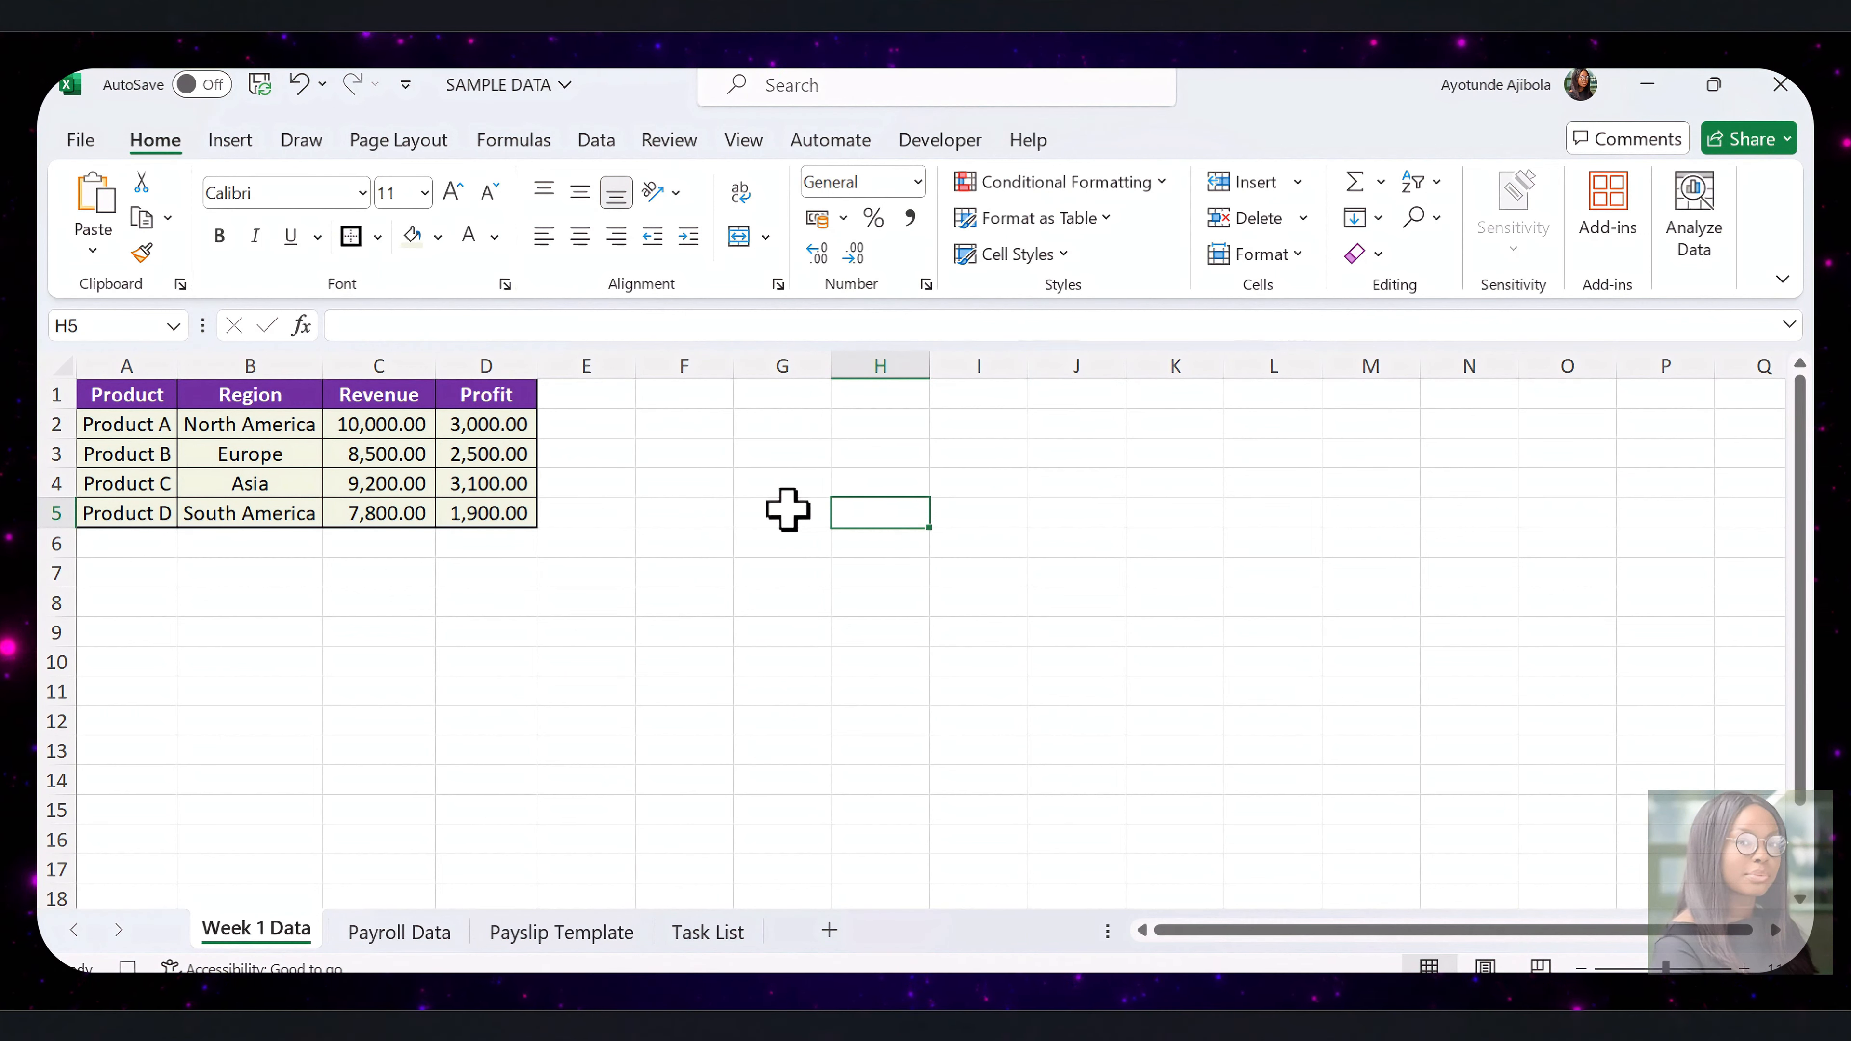
# Insert a 2-D clustered column chart from the values in C2:D5 and shrink it beside the table
pyautogui.moveTo(393, 419); pyautogui.dragTo(512, 508)
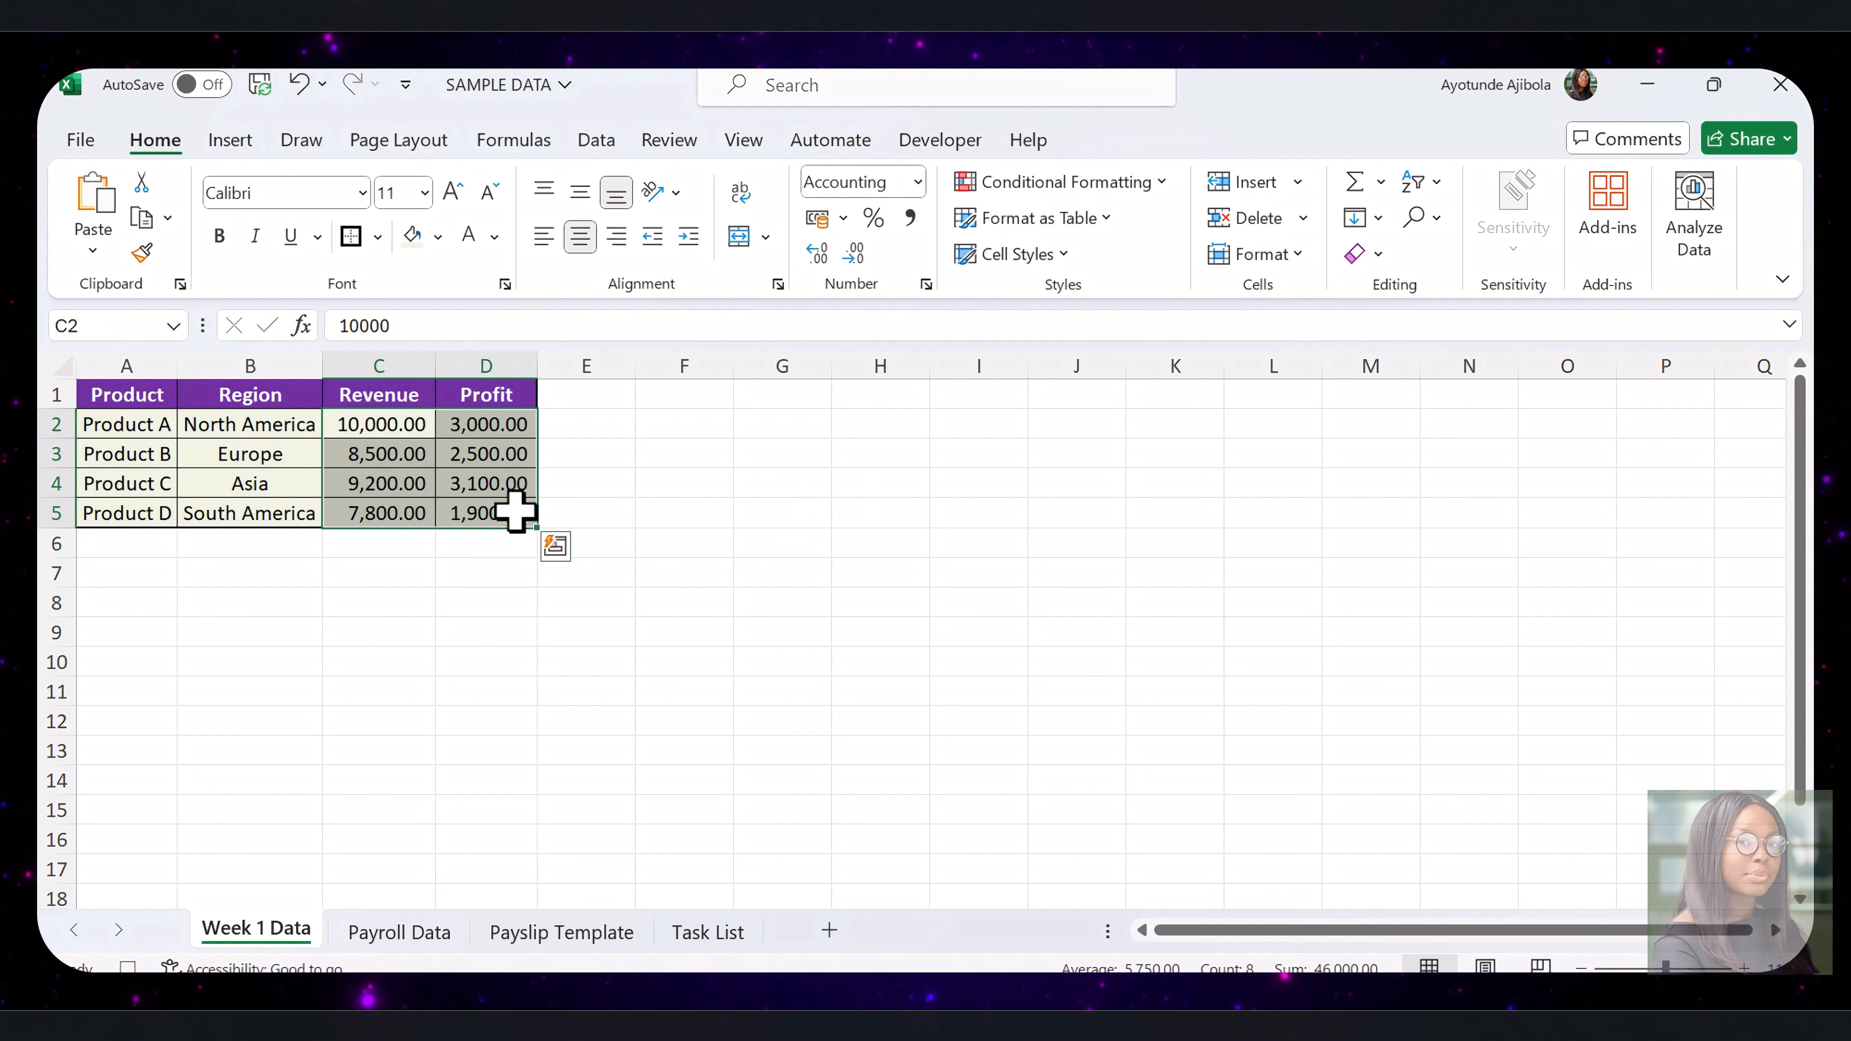
pyautogui.click(232, 140)
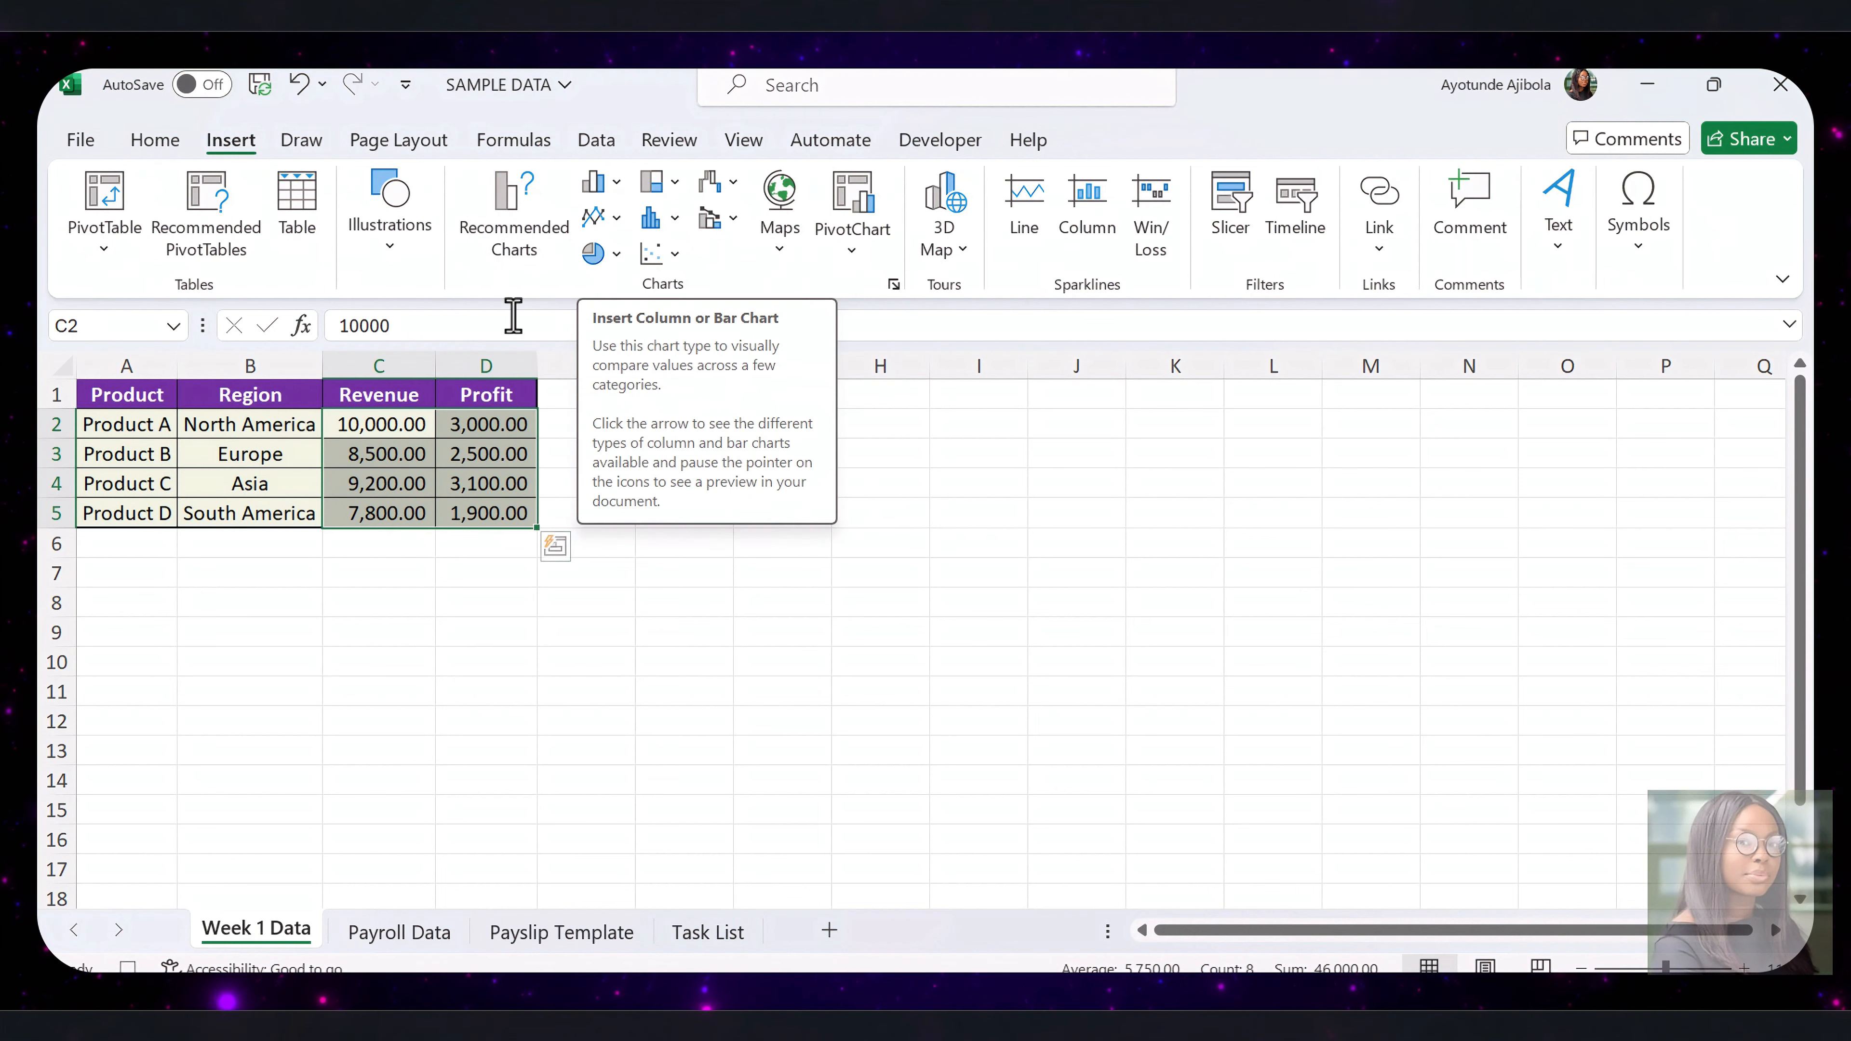
pyautogui.click(595, 182)
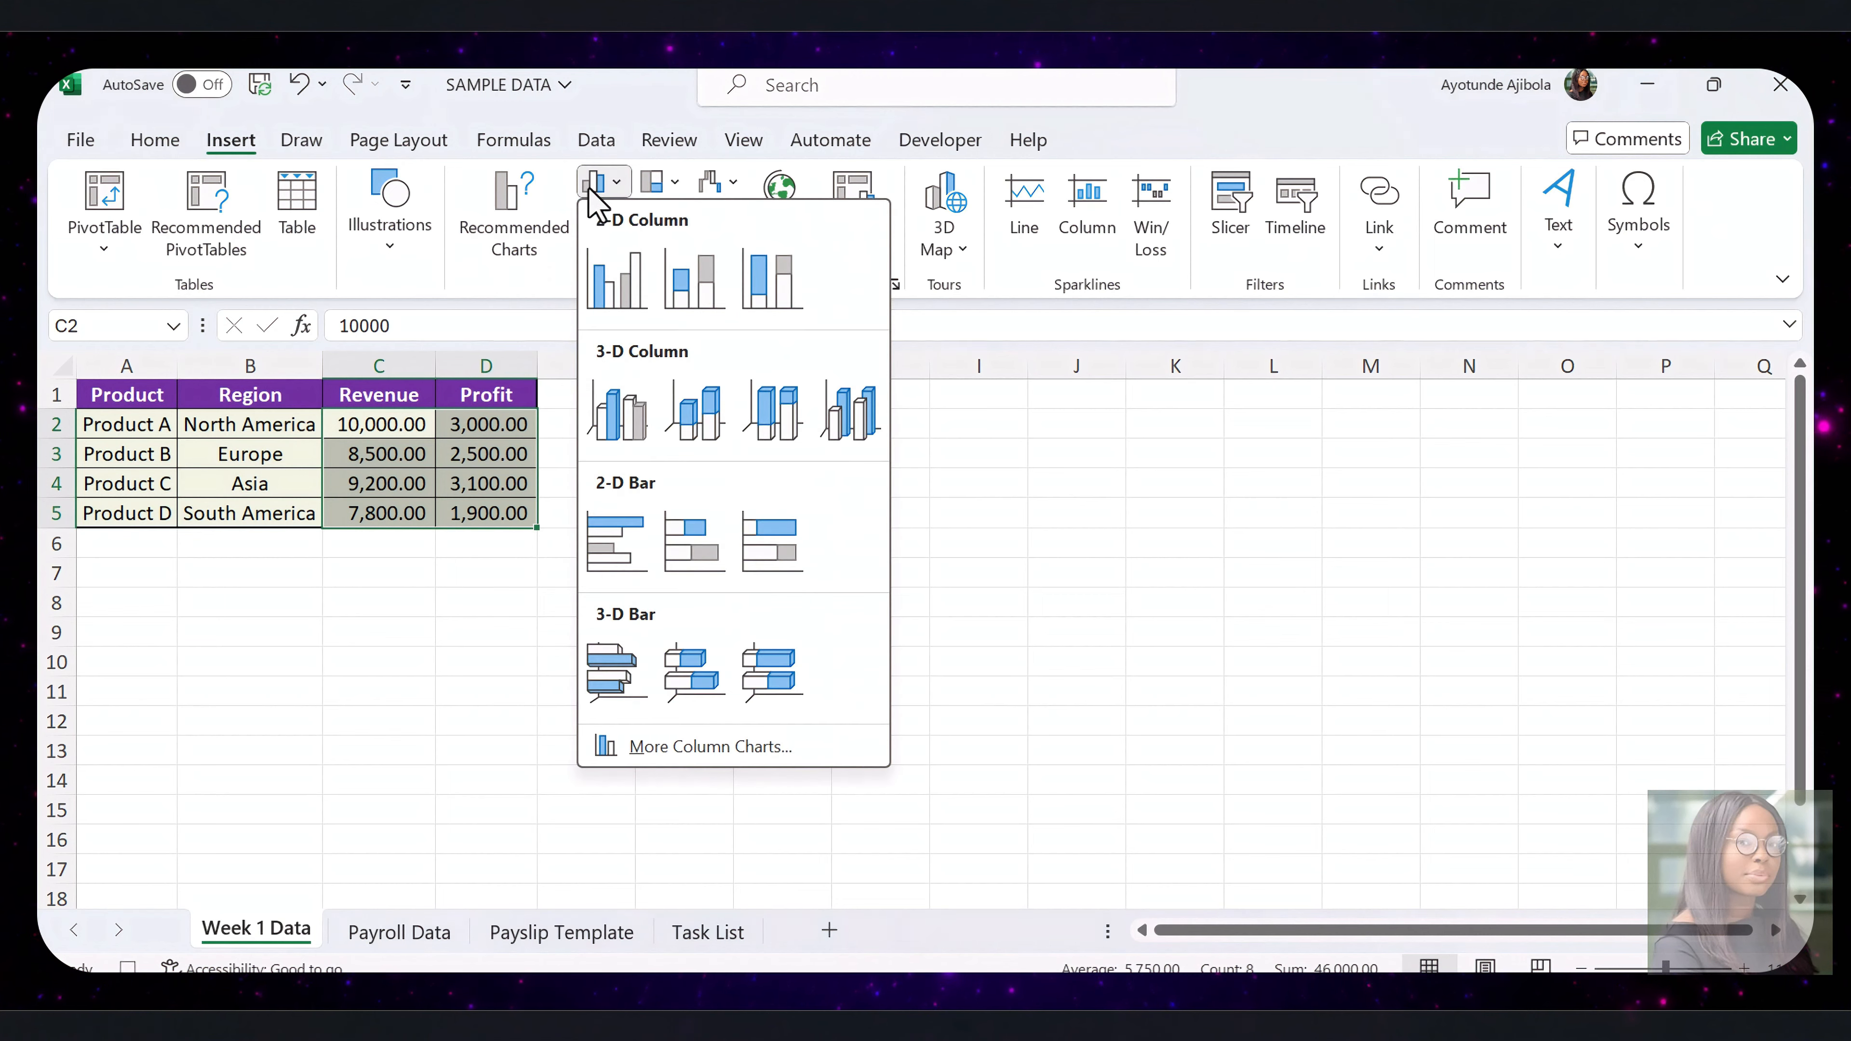
pyautogui.click(618, 281)
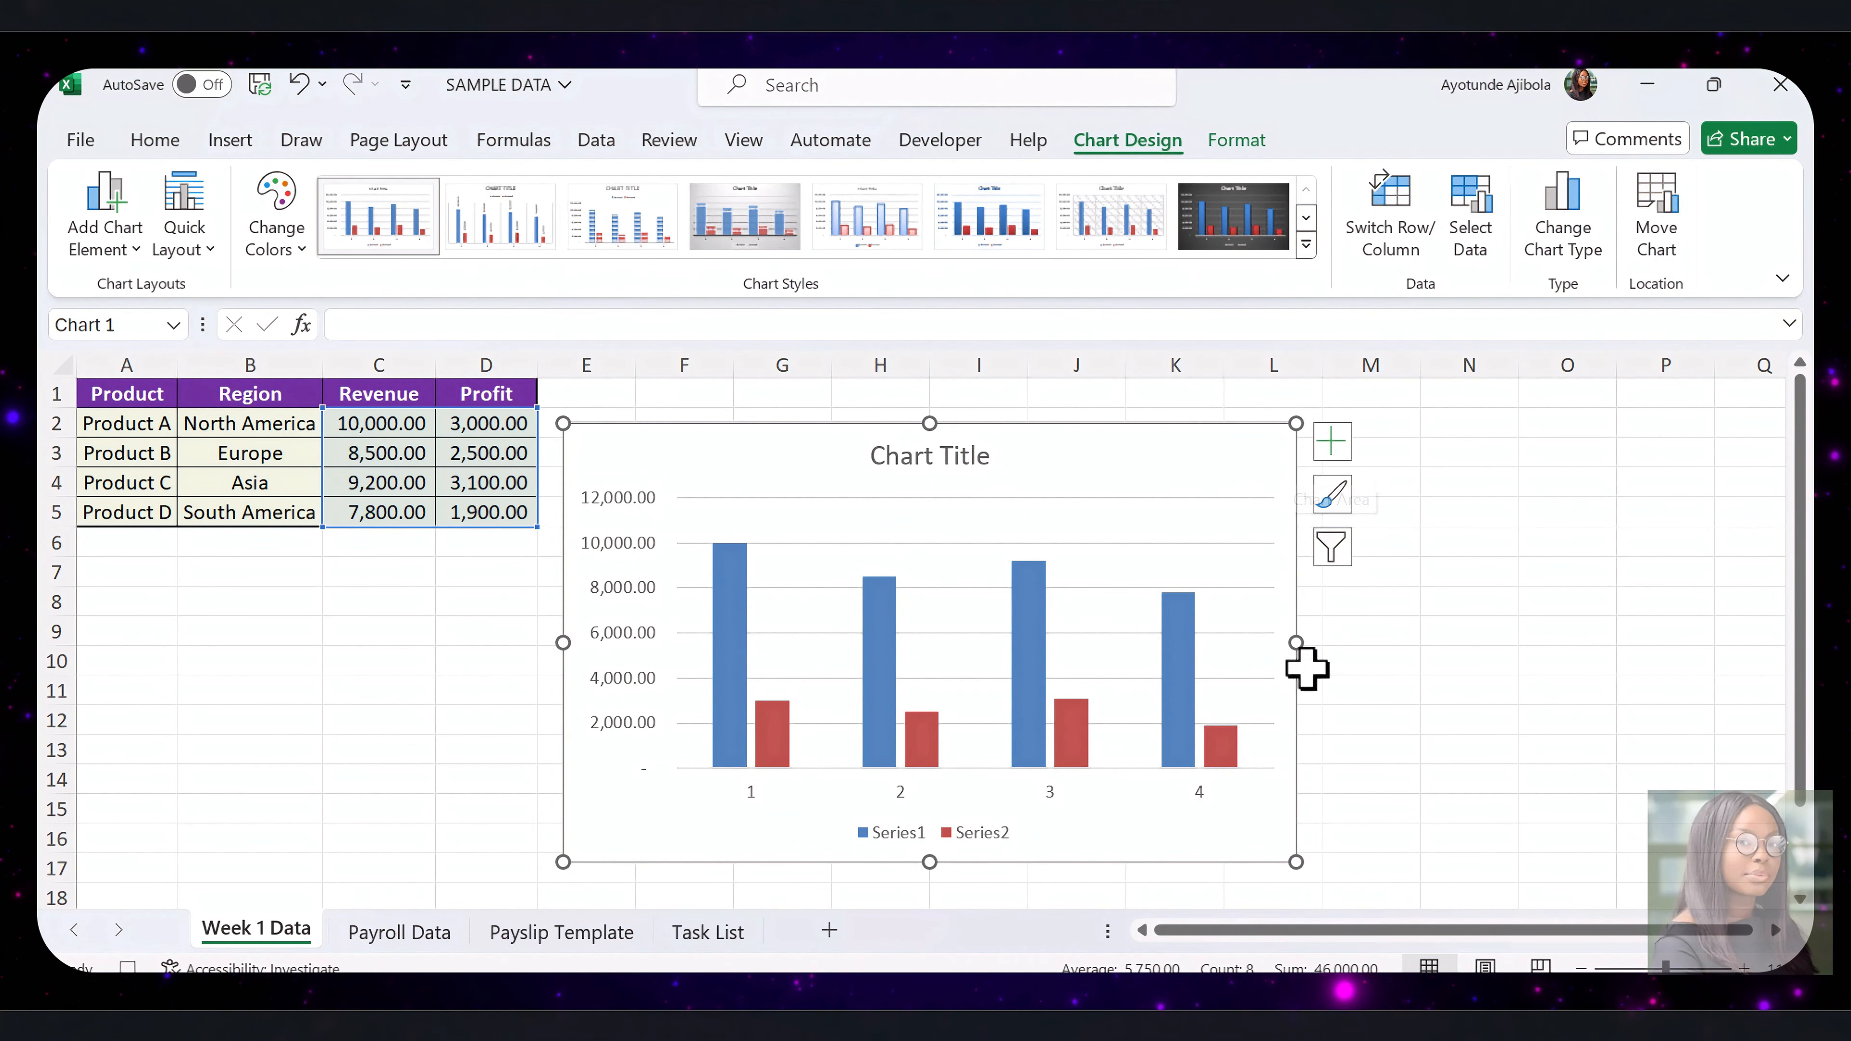
pyautogui.click(1313, 575)
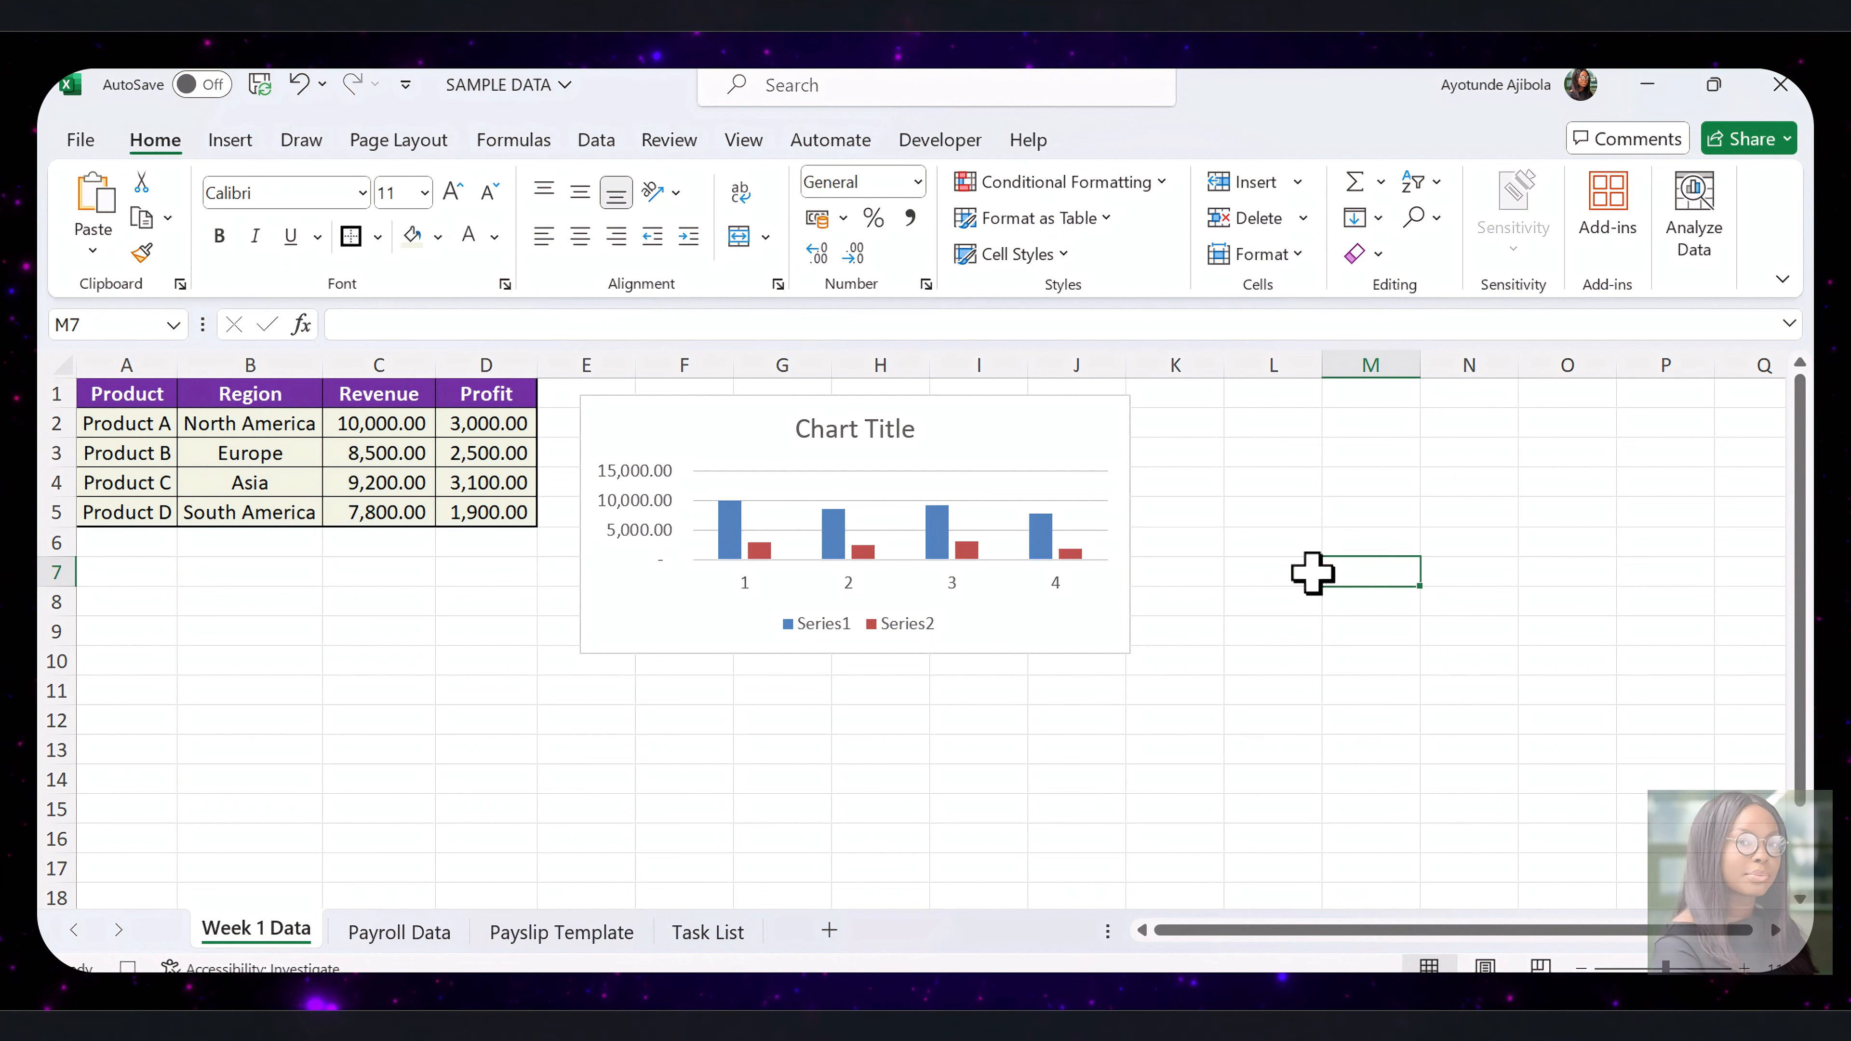
# Stop recording the macro
pyautogui.click(929, 142)
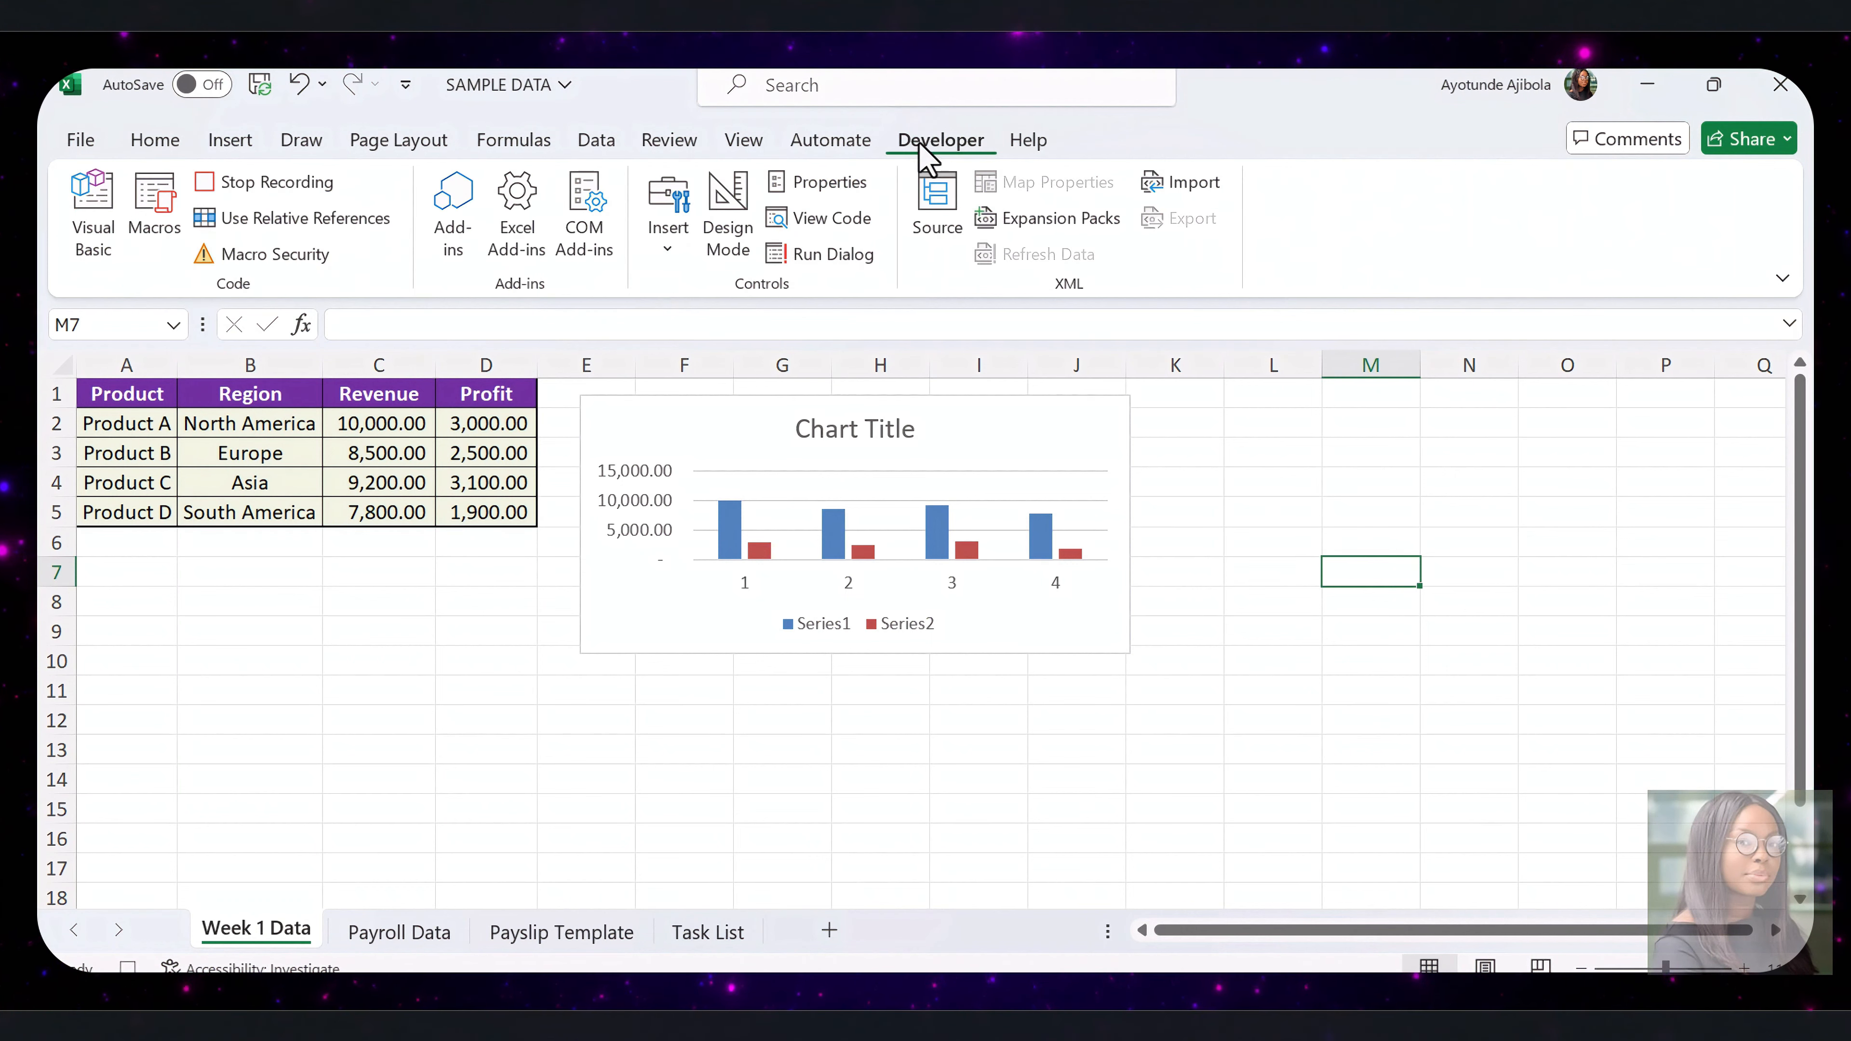
pyautogui.click(300, 184)
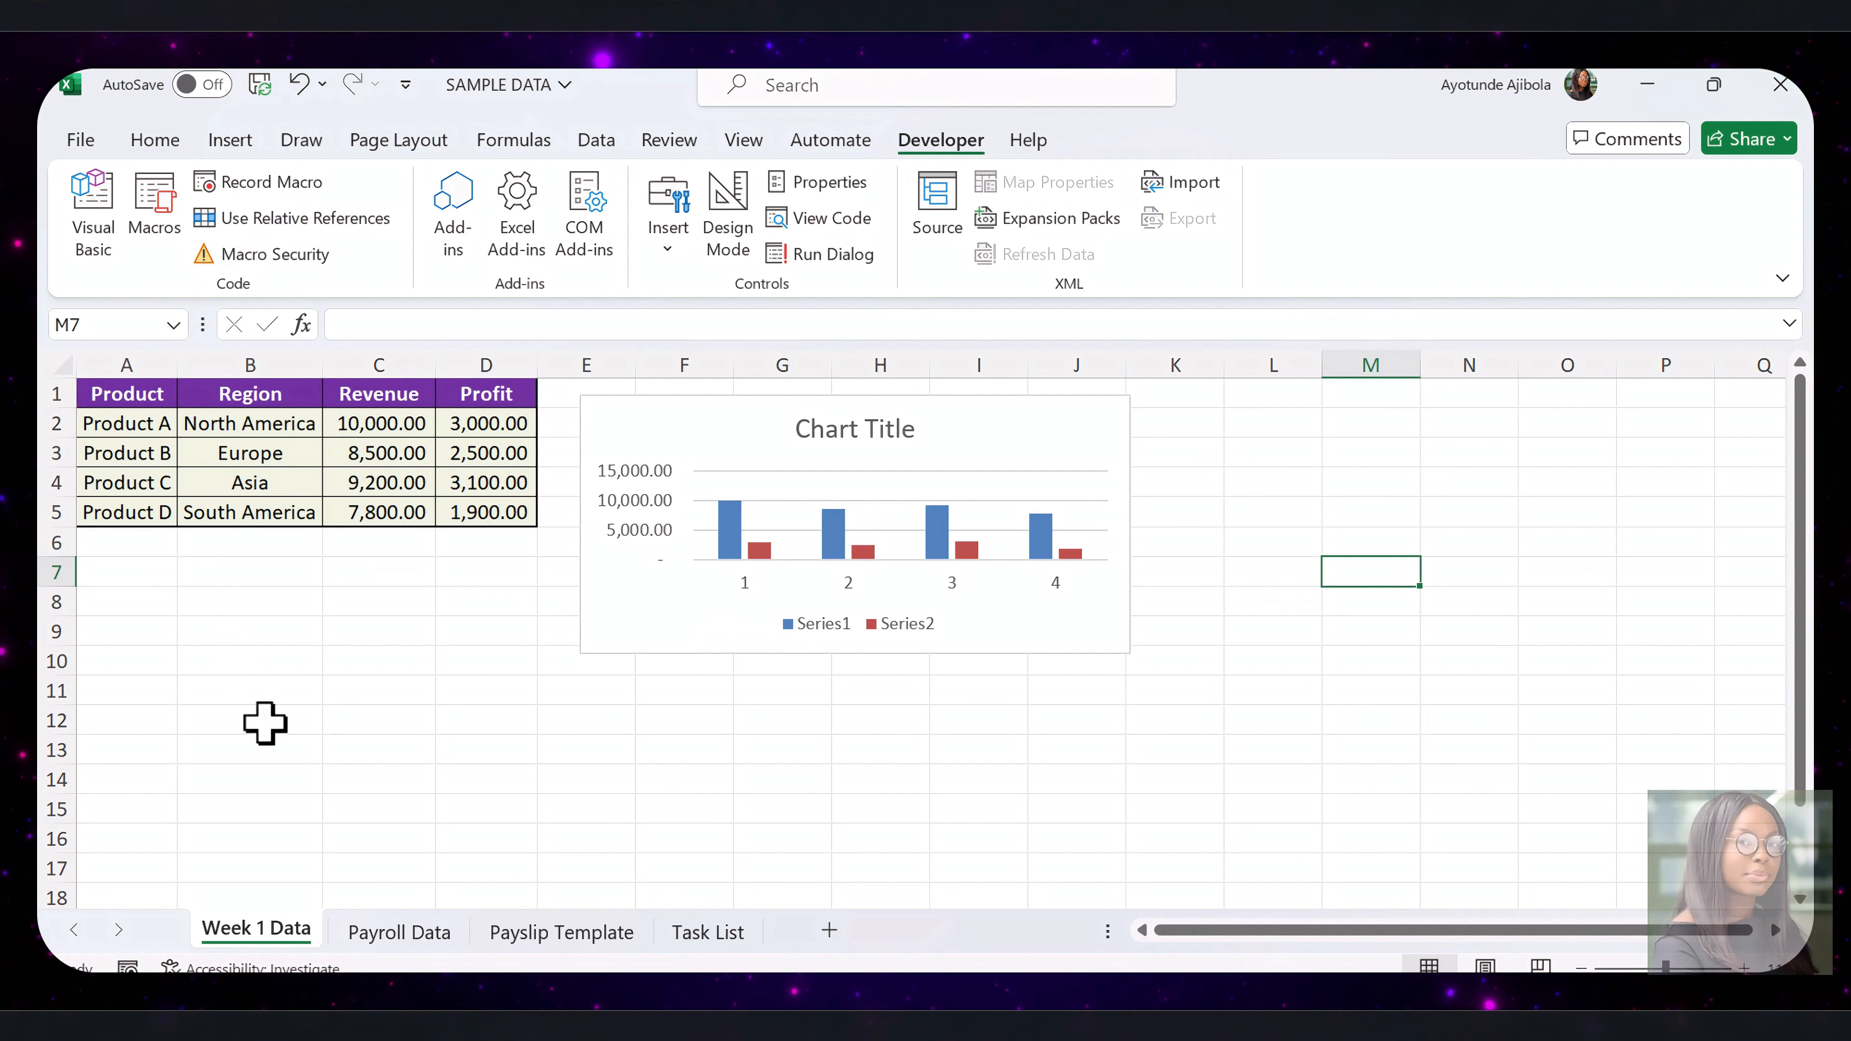
# Create a copy of the Week 1 Data sheet in this workbook and rename the copy Week 2 Data
pyautogui.rightClick(285, 943)
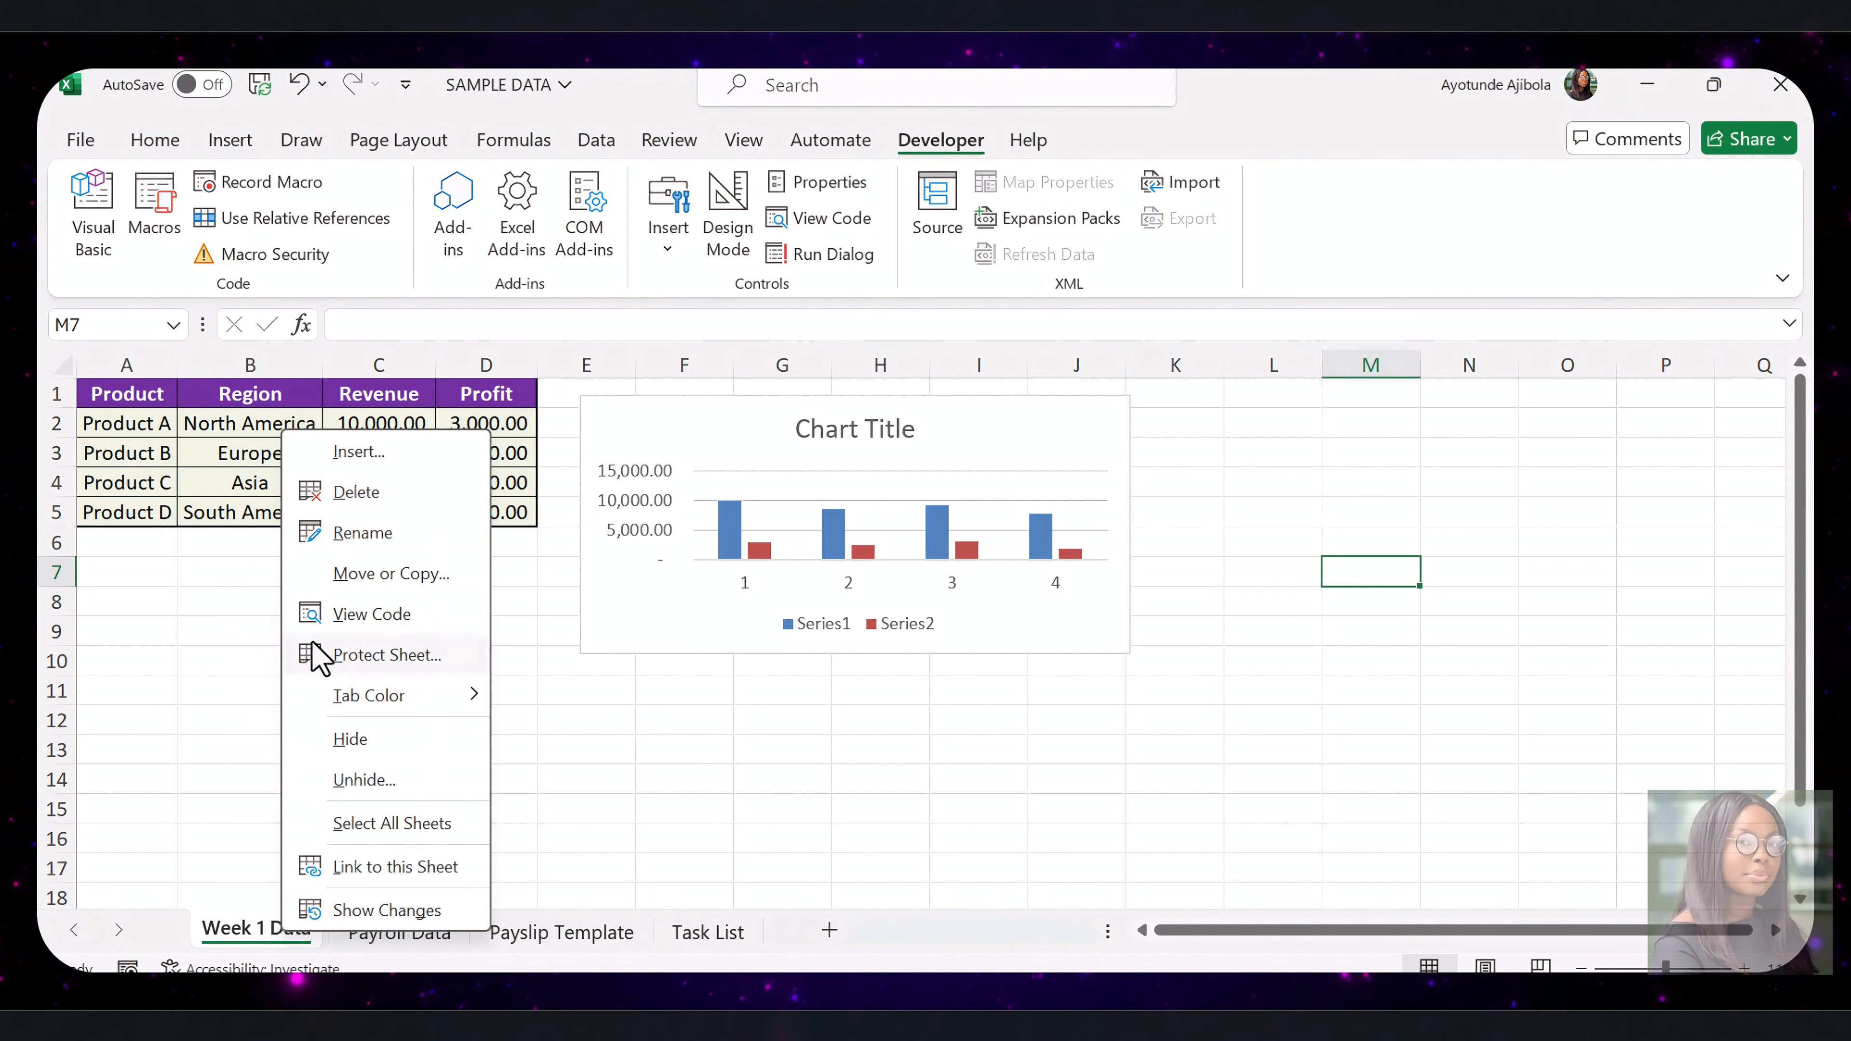
pyautogui.click(364, 576)
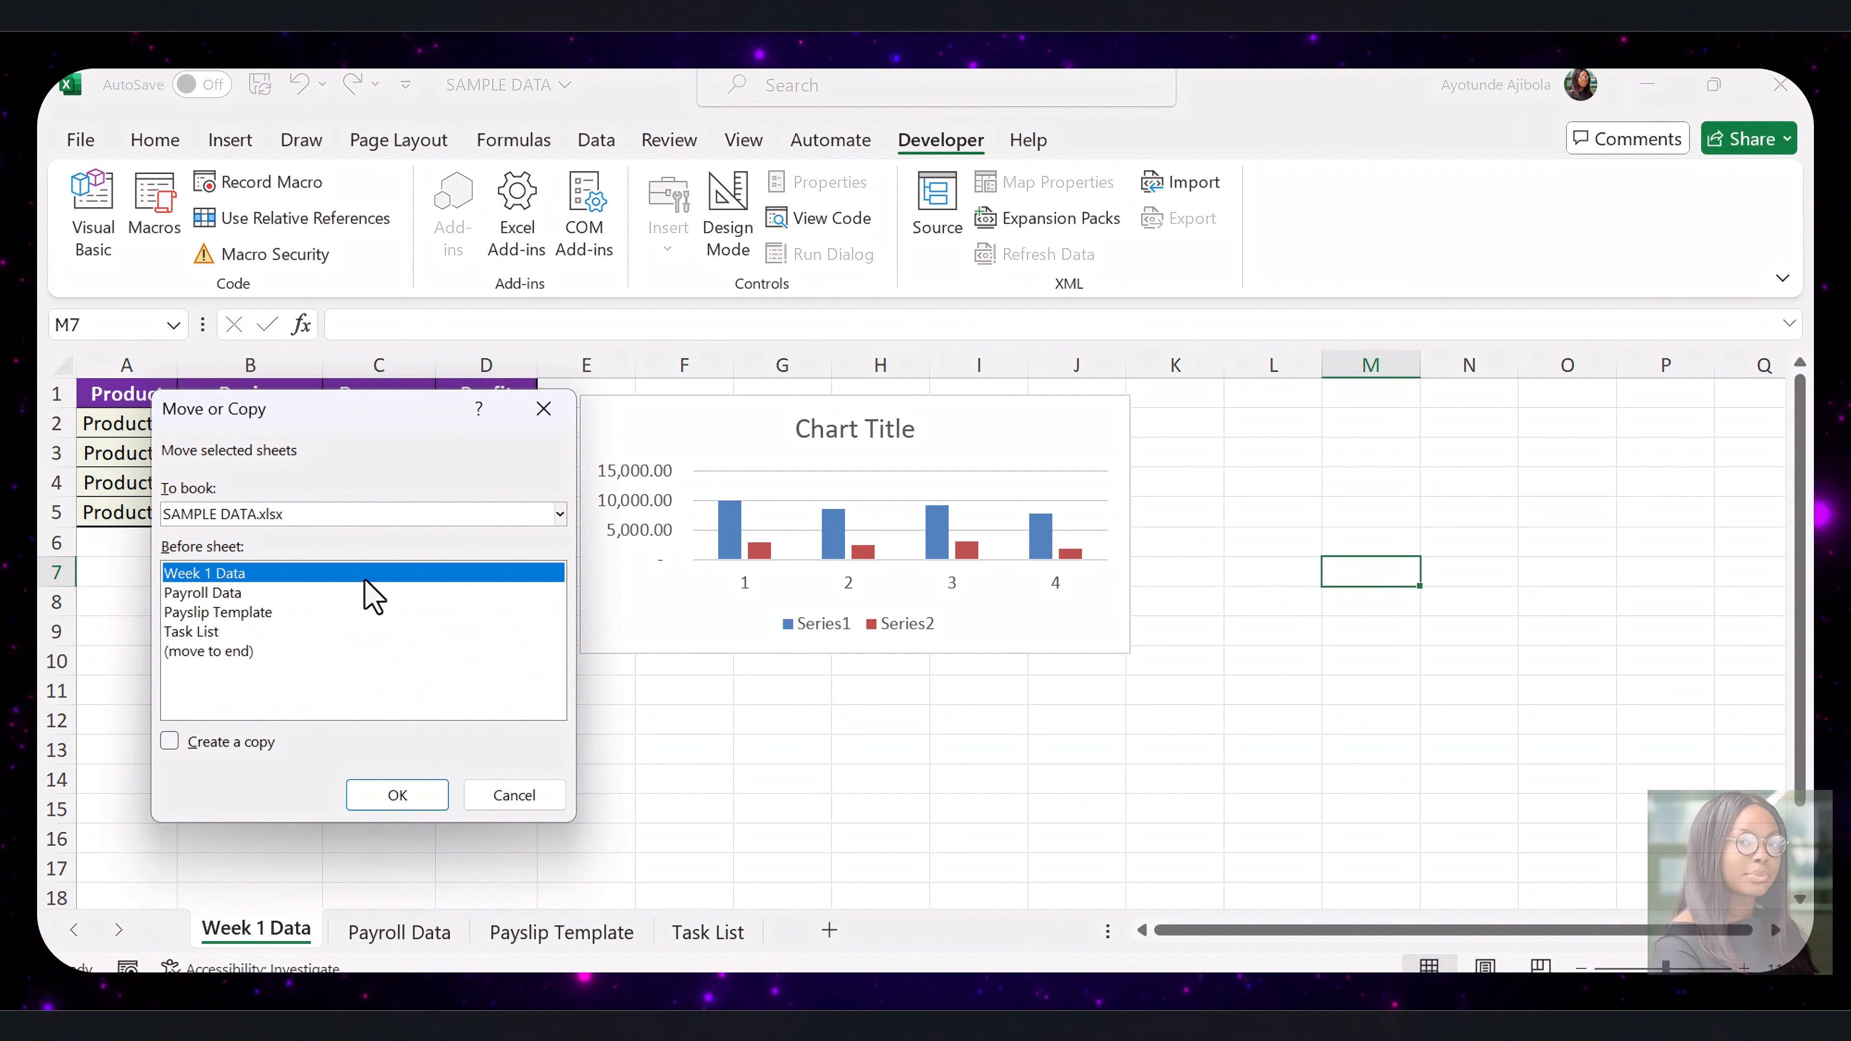
pyautogui.click(172, 746)
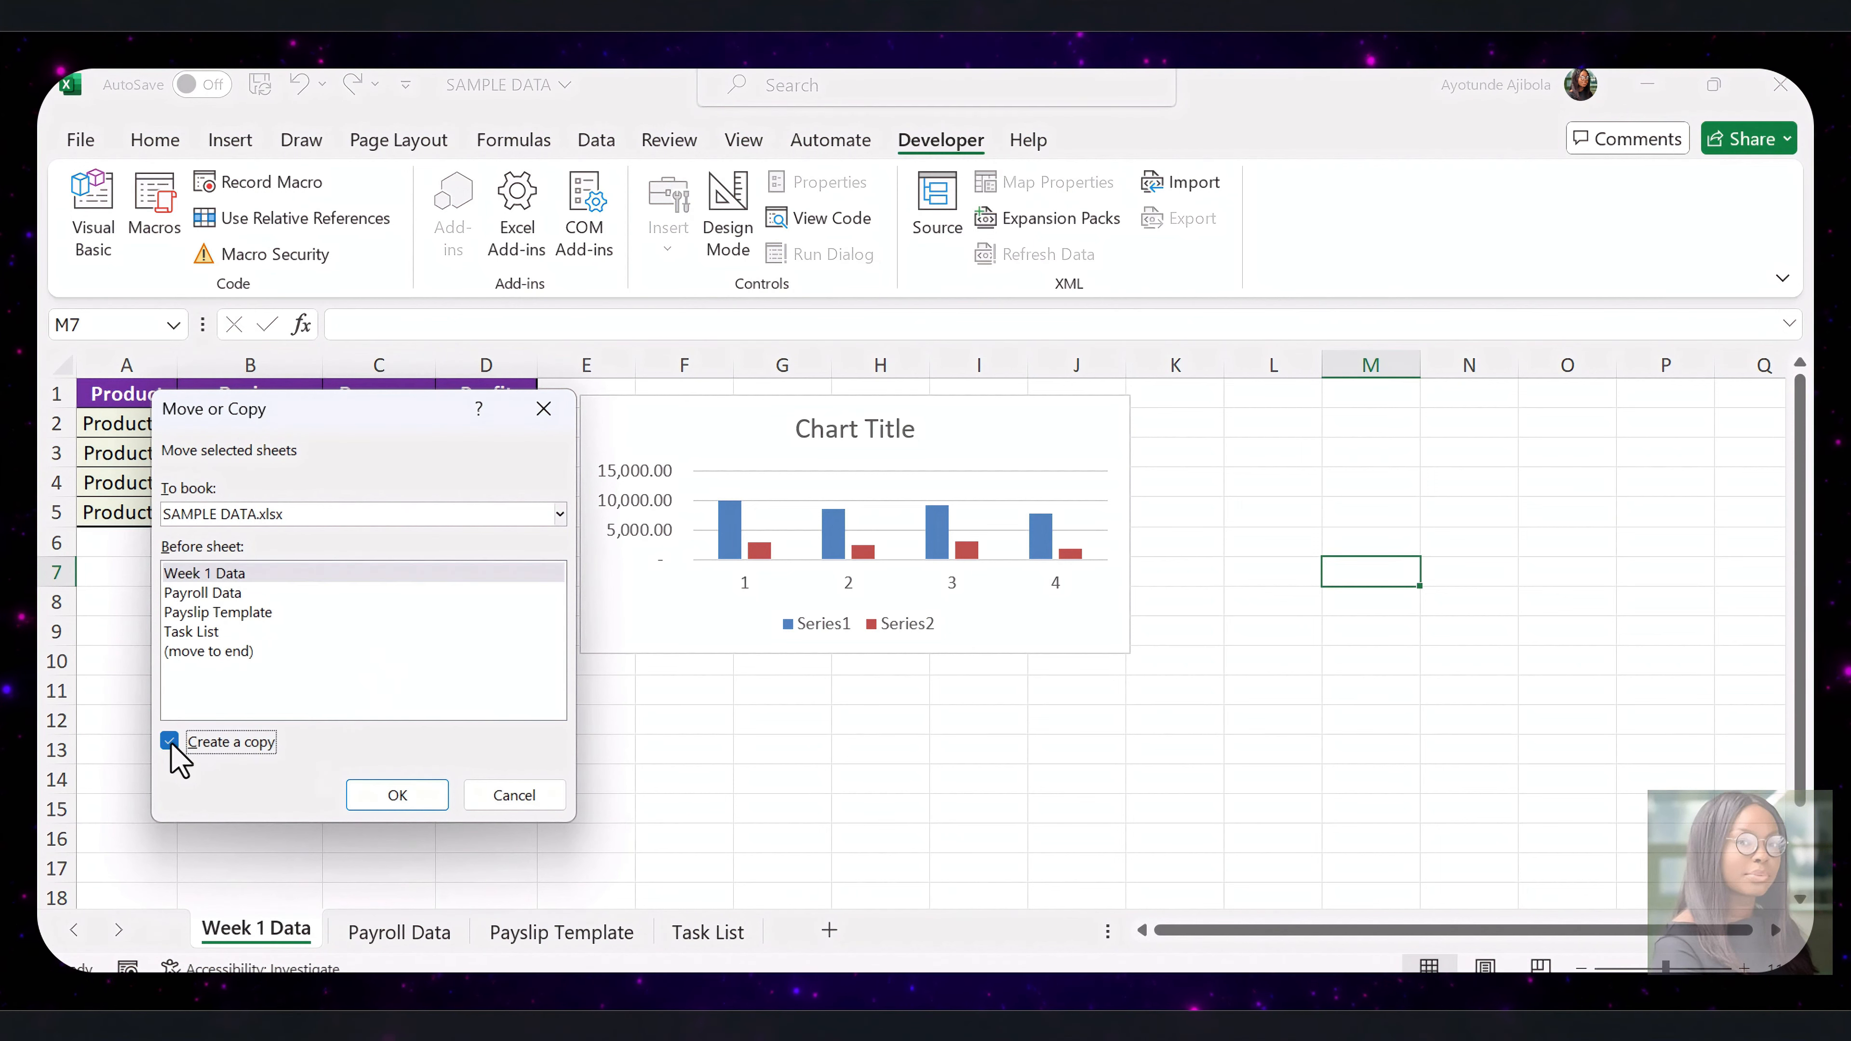
pyautogui.click(397, 795)
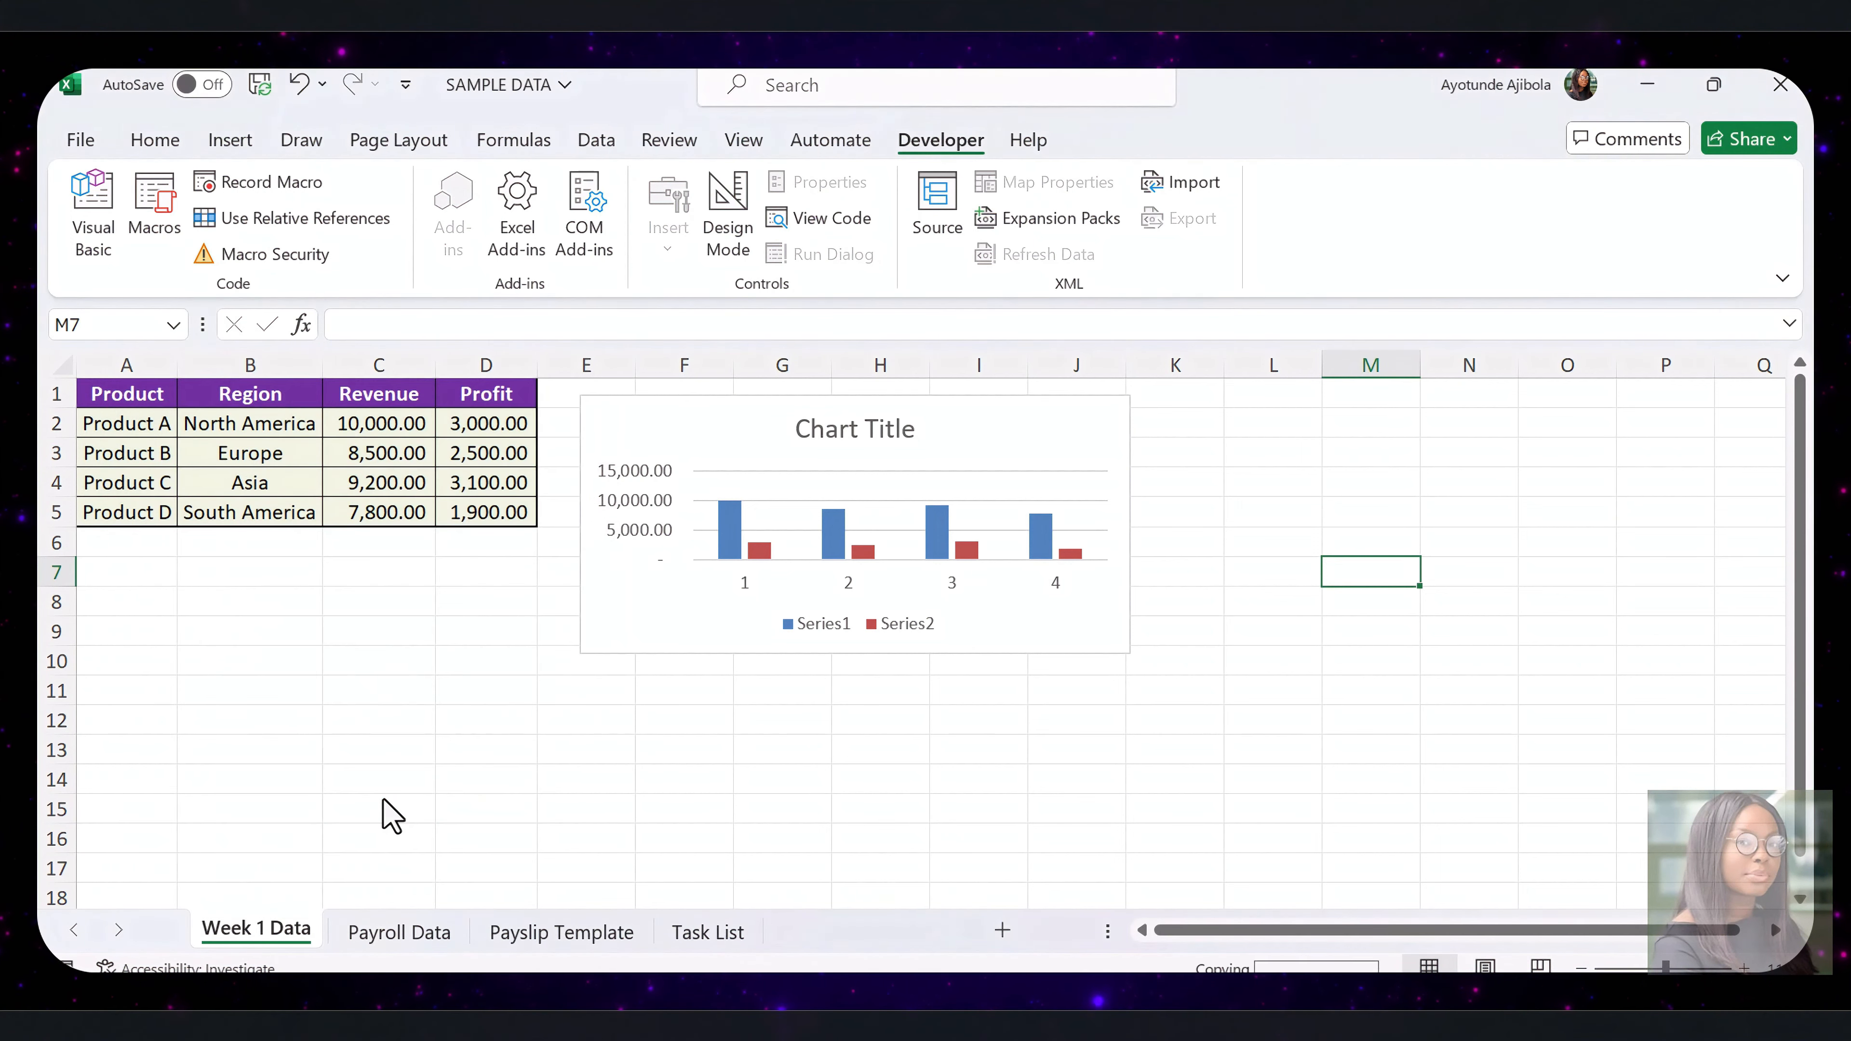
pyautogui.rightClick(269, 932)
pyautogui.click(330, 517)
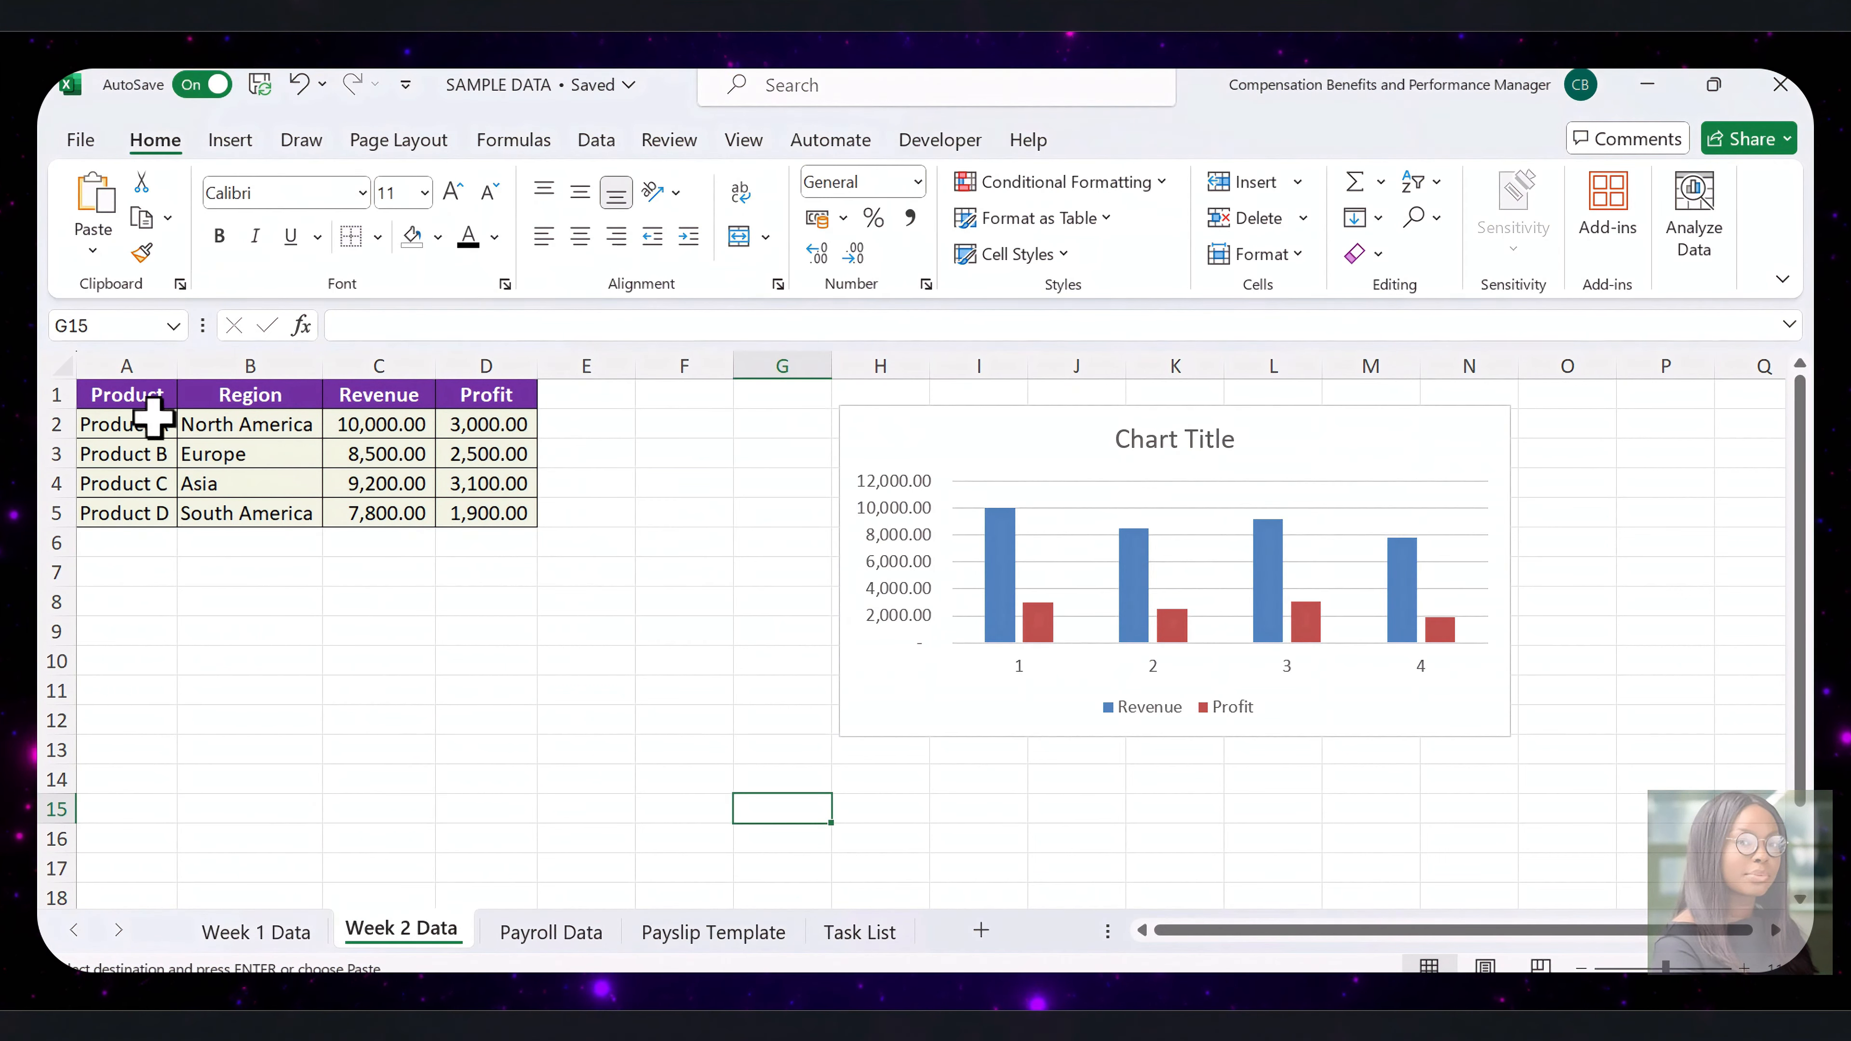
# Clear the old data in A2:D5 of the Week 2 Data sheet and delete its chart
pyautogui.moveTo(137, 423); pyautogui.dragTo(516, 513)
pyautogui.press('Delete')
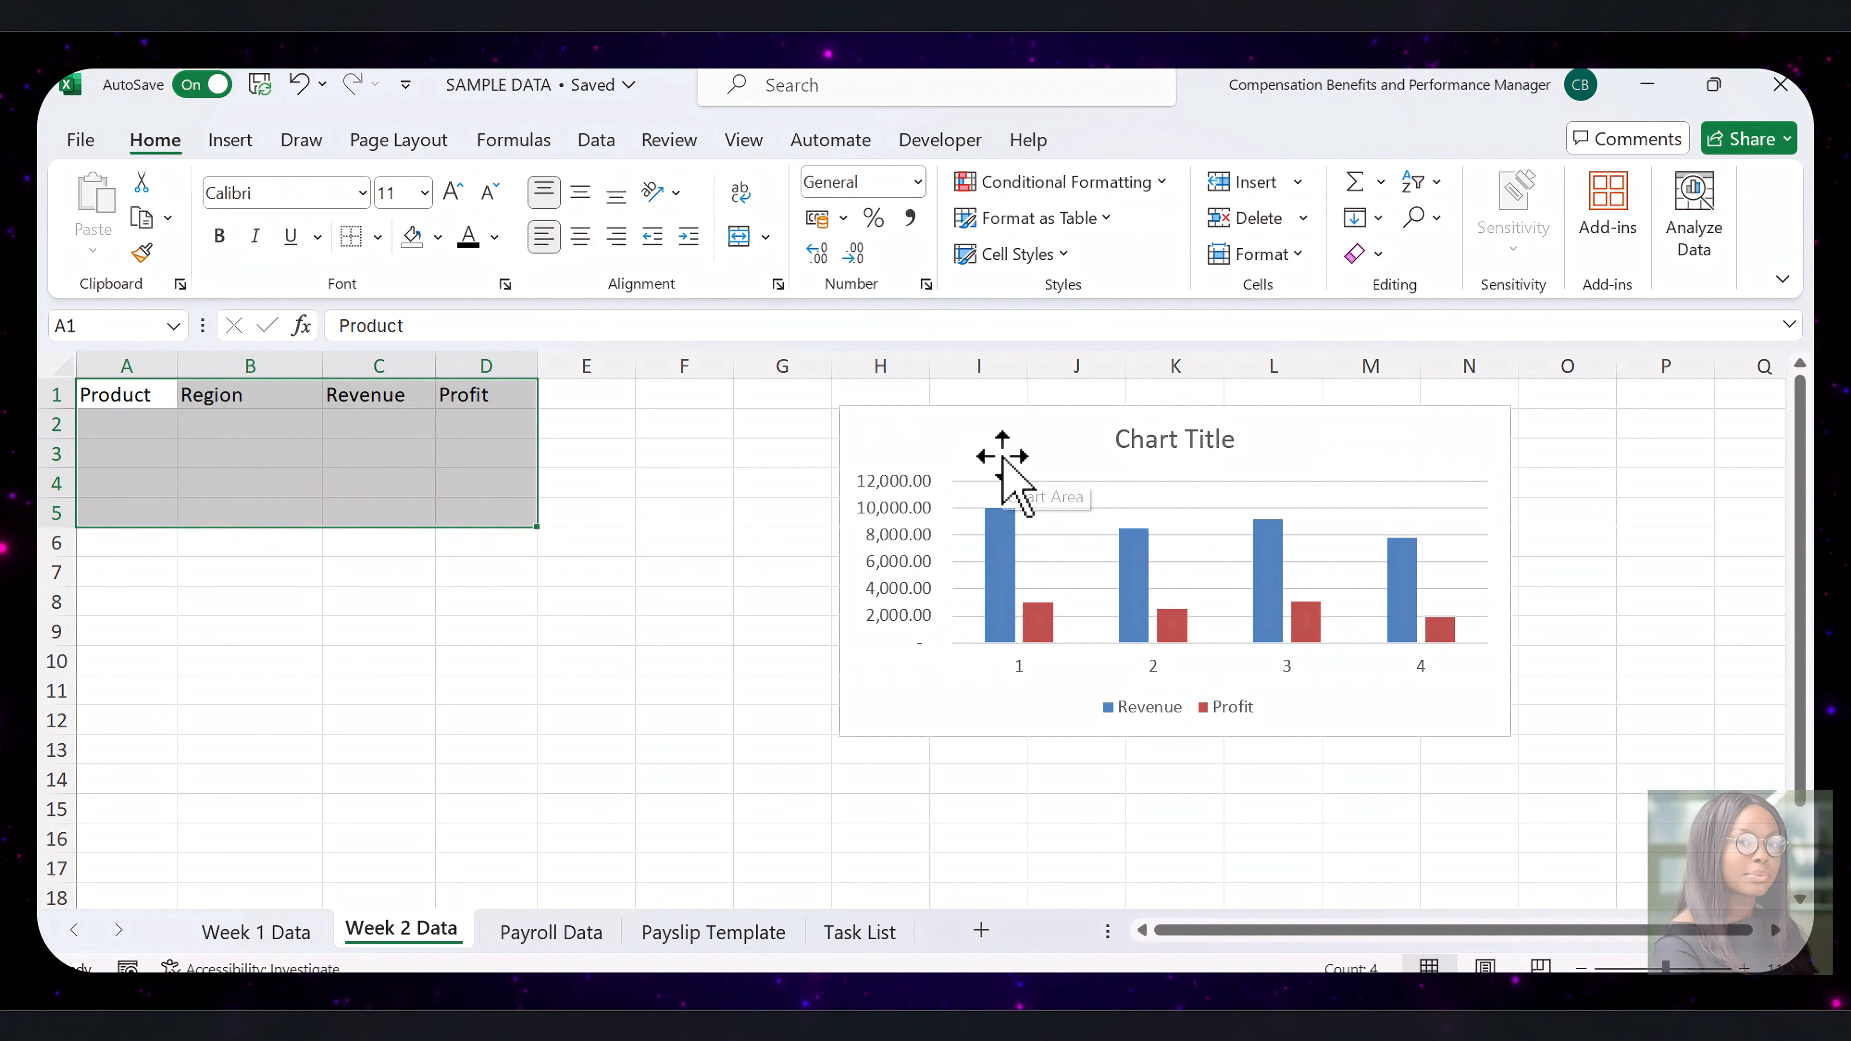
pyautogui.click(1003, 458)
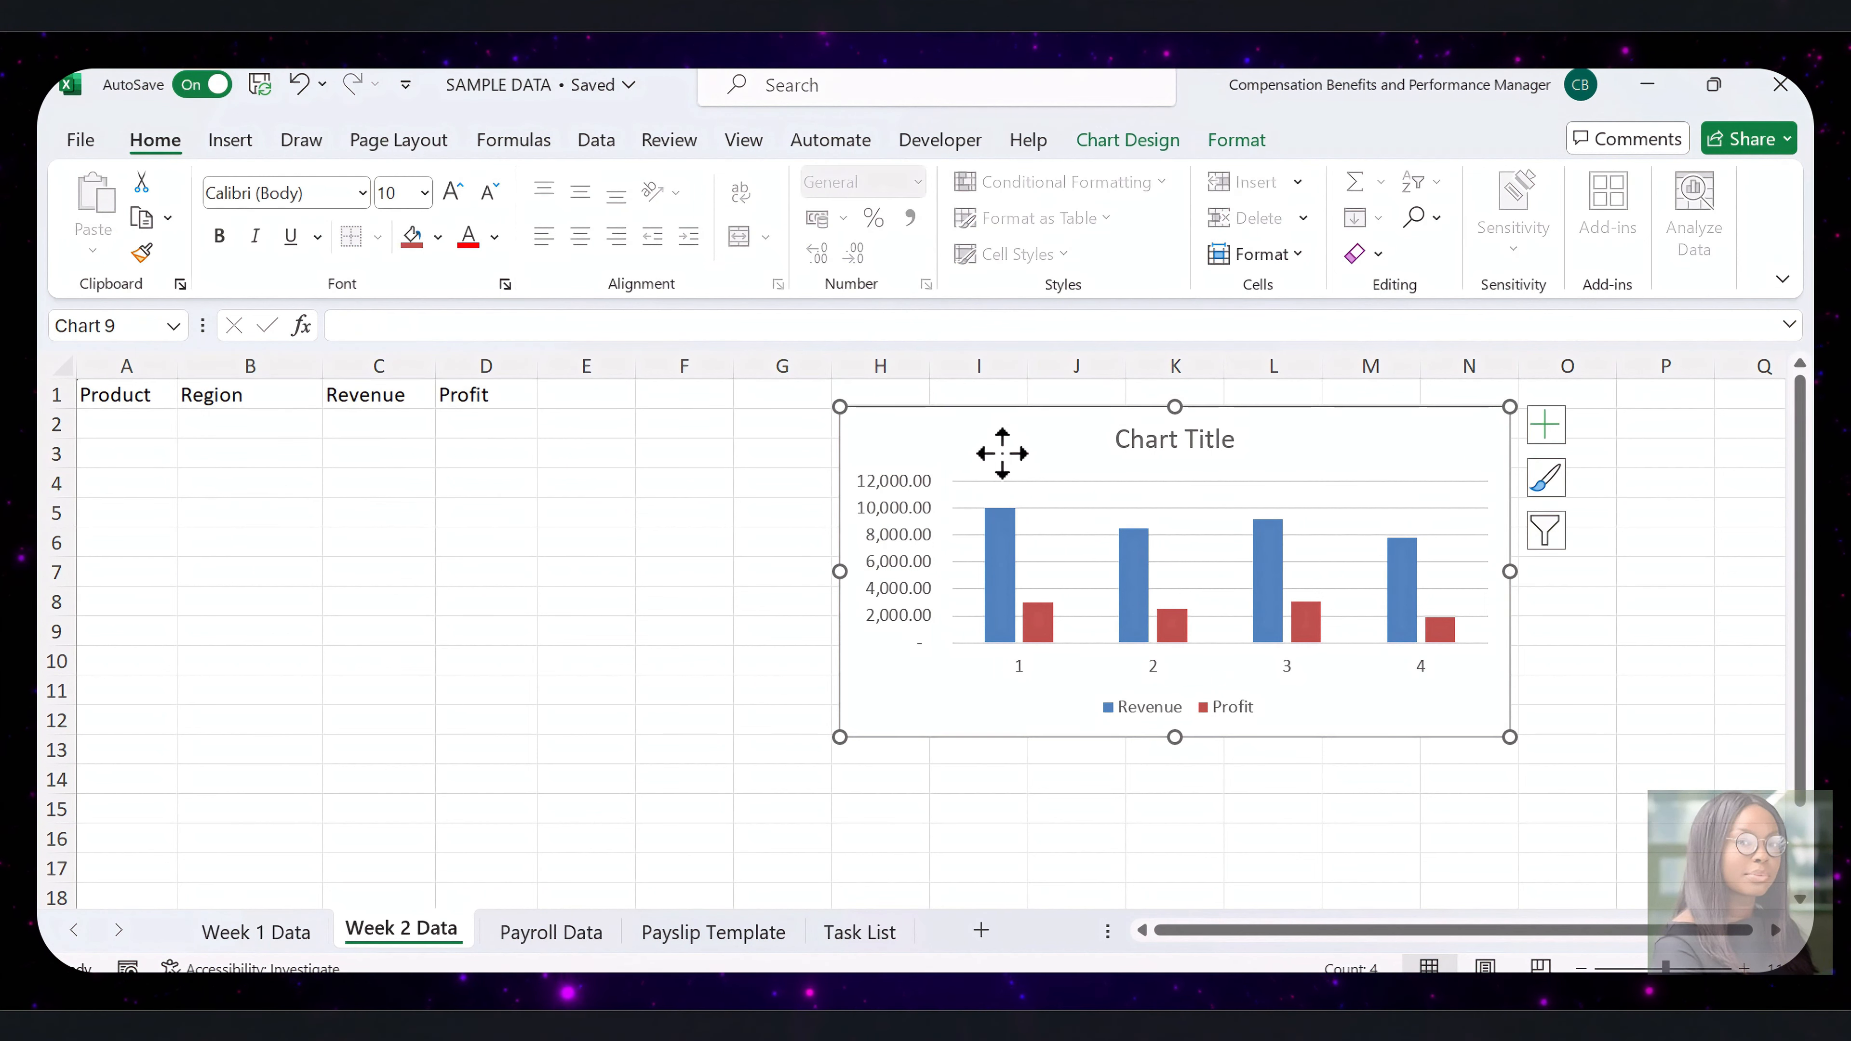
pyautogui.press('Delete')
# Paste the copied Week 2 product, region, revenue and profit values into the sheet starting at A2
pyautogui.click(128, 421)
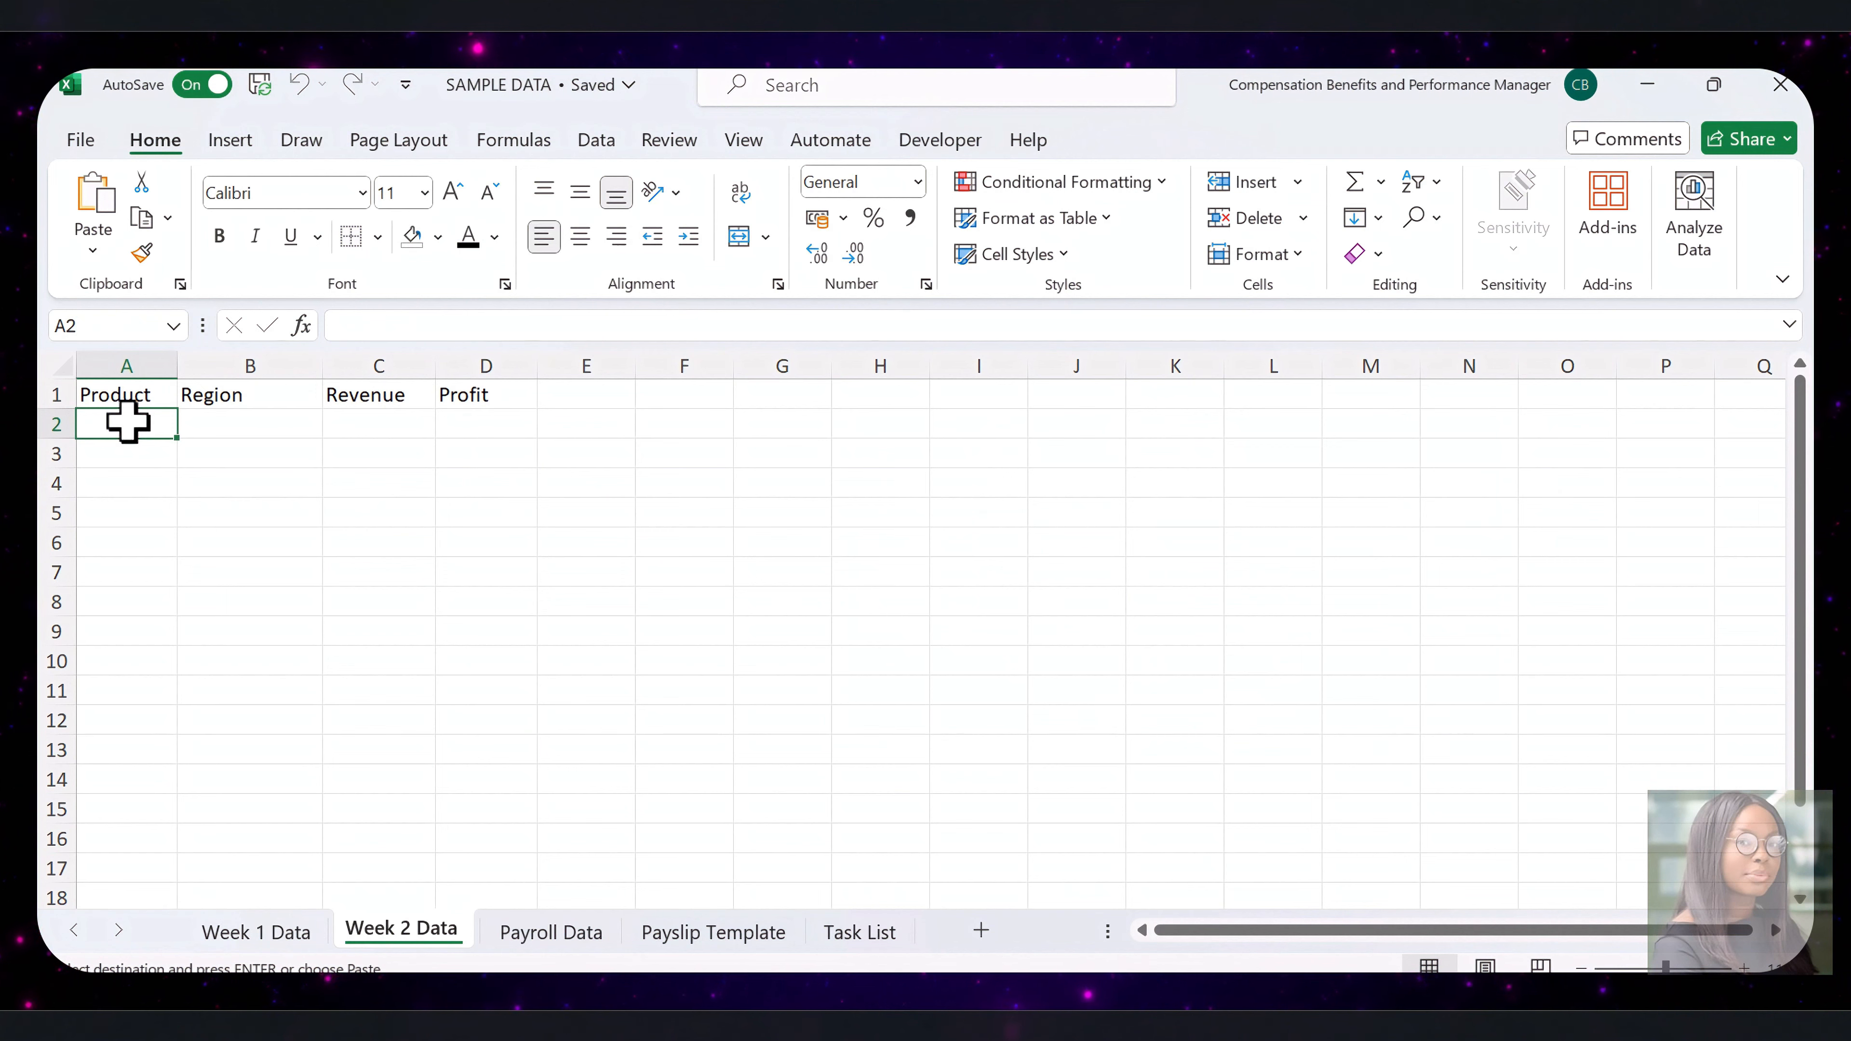
pyautogui.rightClick(129, 421)
pyautogui.click(195, 358)
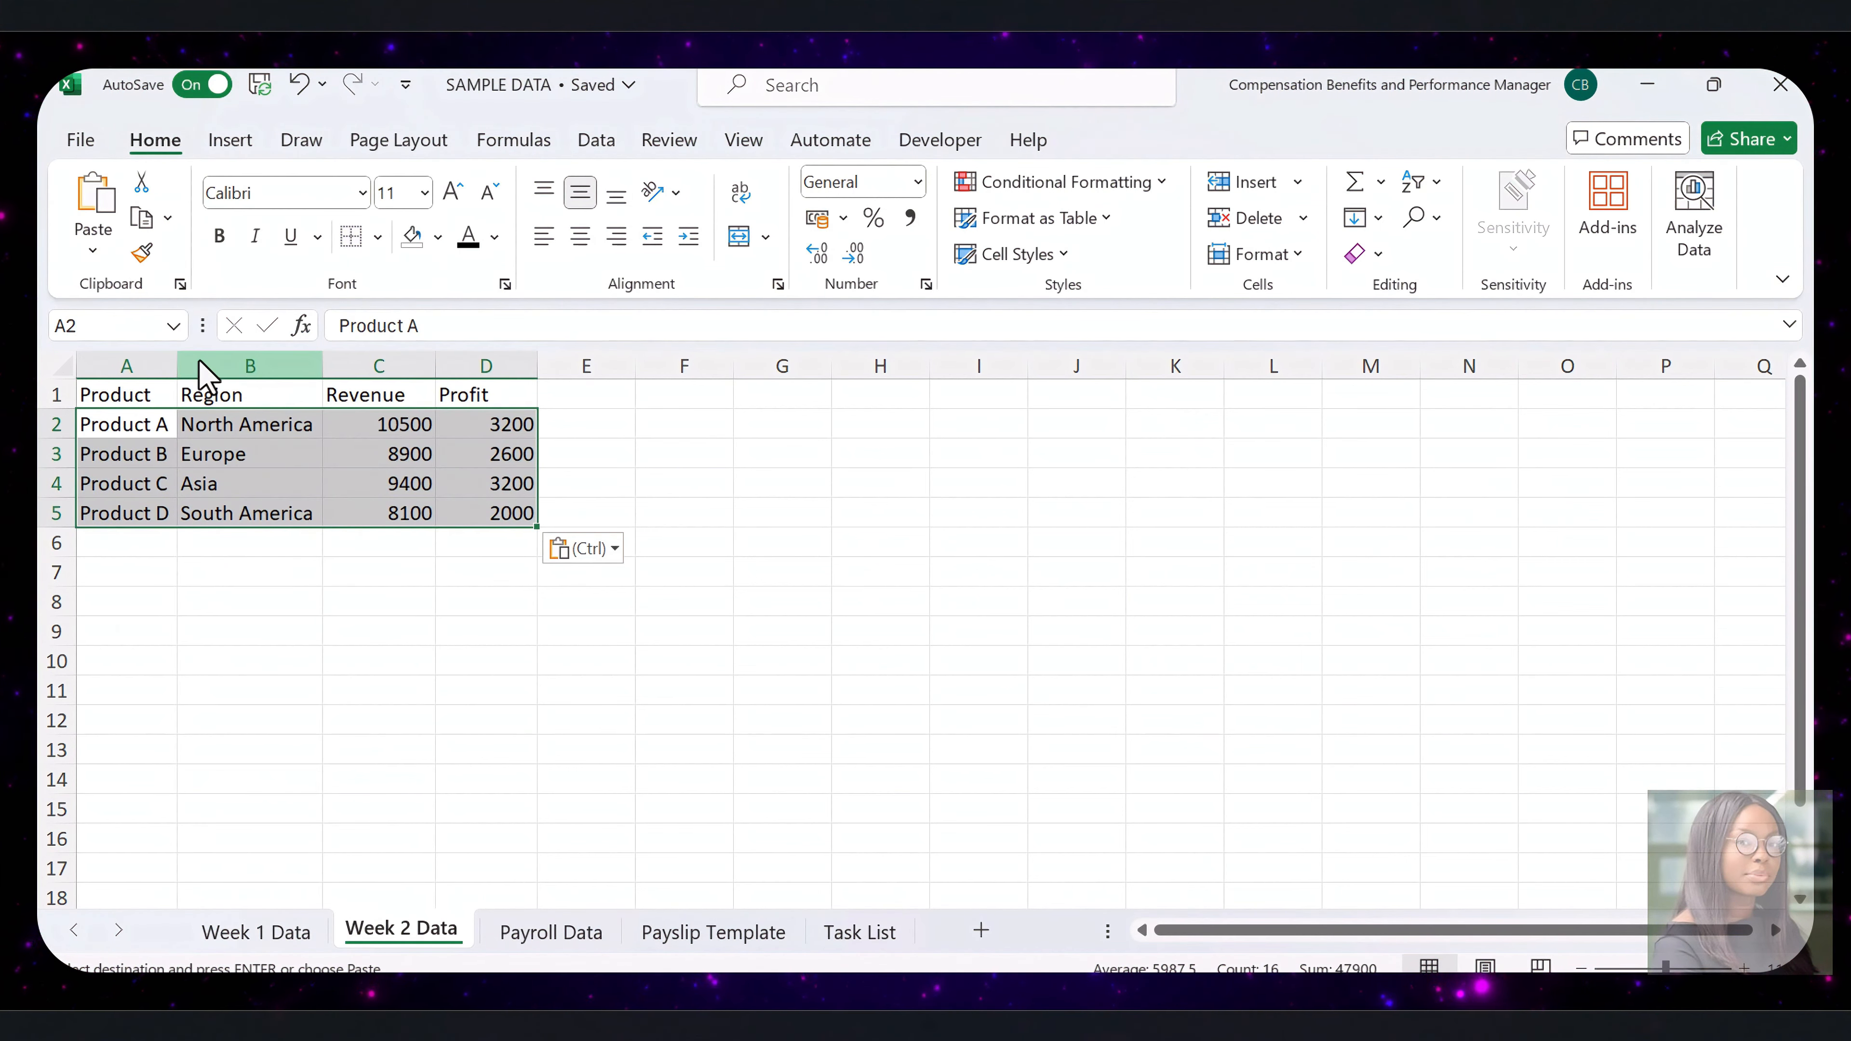
pyautogui.click(481, 608)
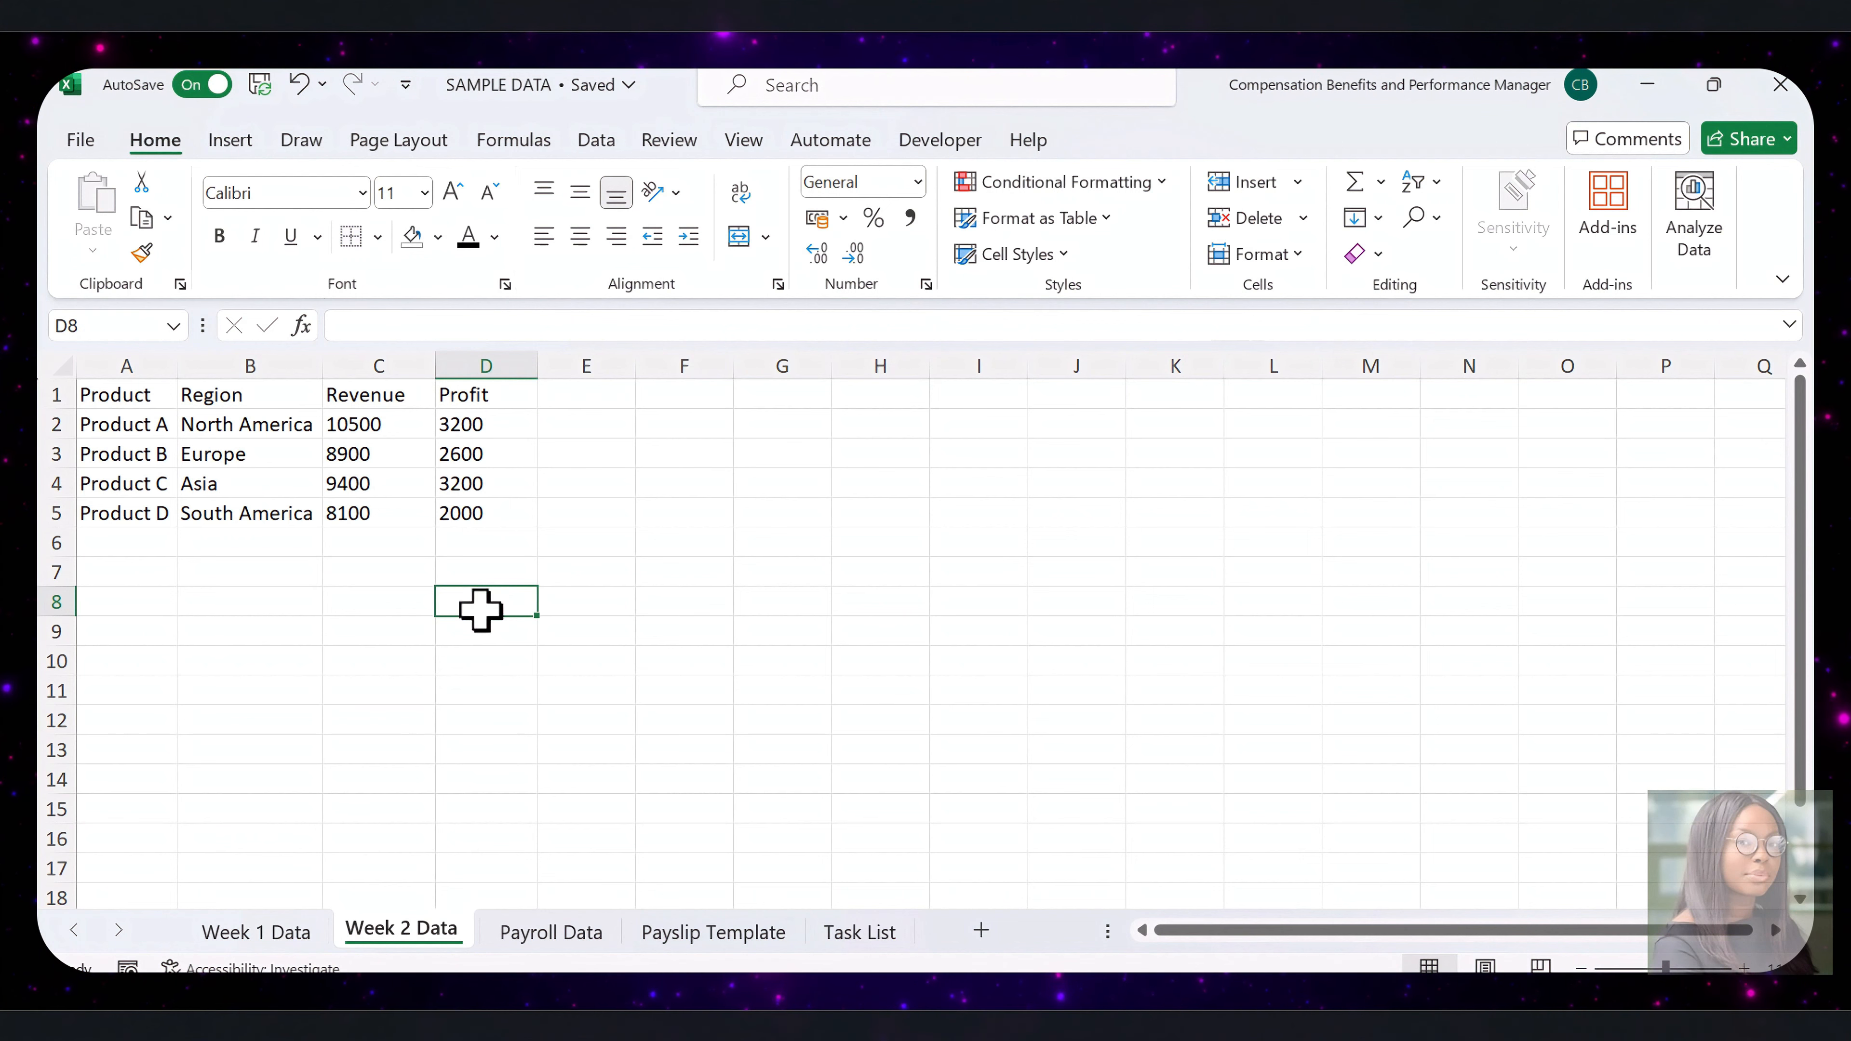
# Run the FormatSalesDataWeek1 macro on the Week 2 Data sheet and dismiss its completion message
pyautogui.click(968, 137)
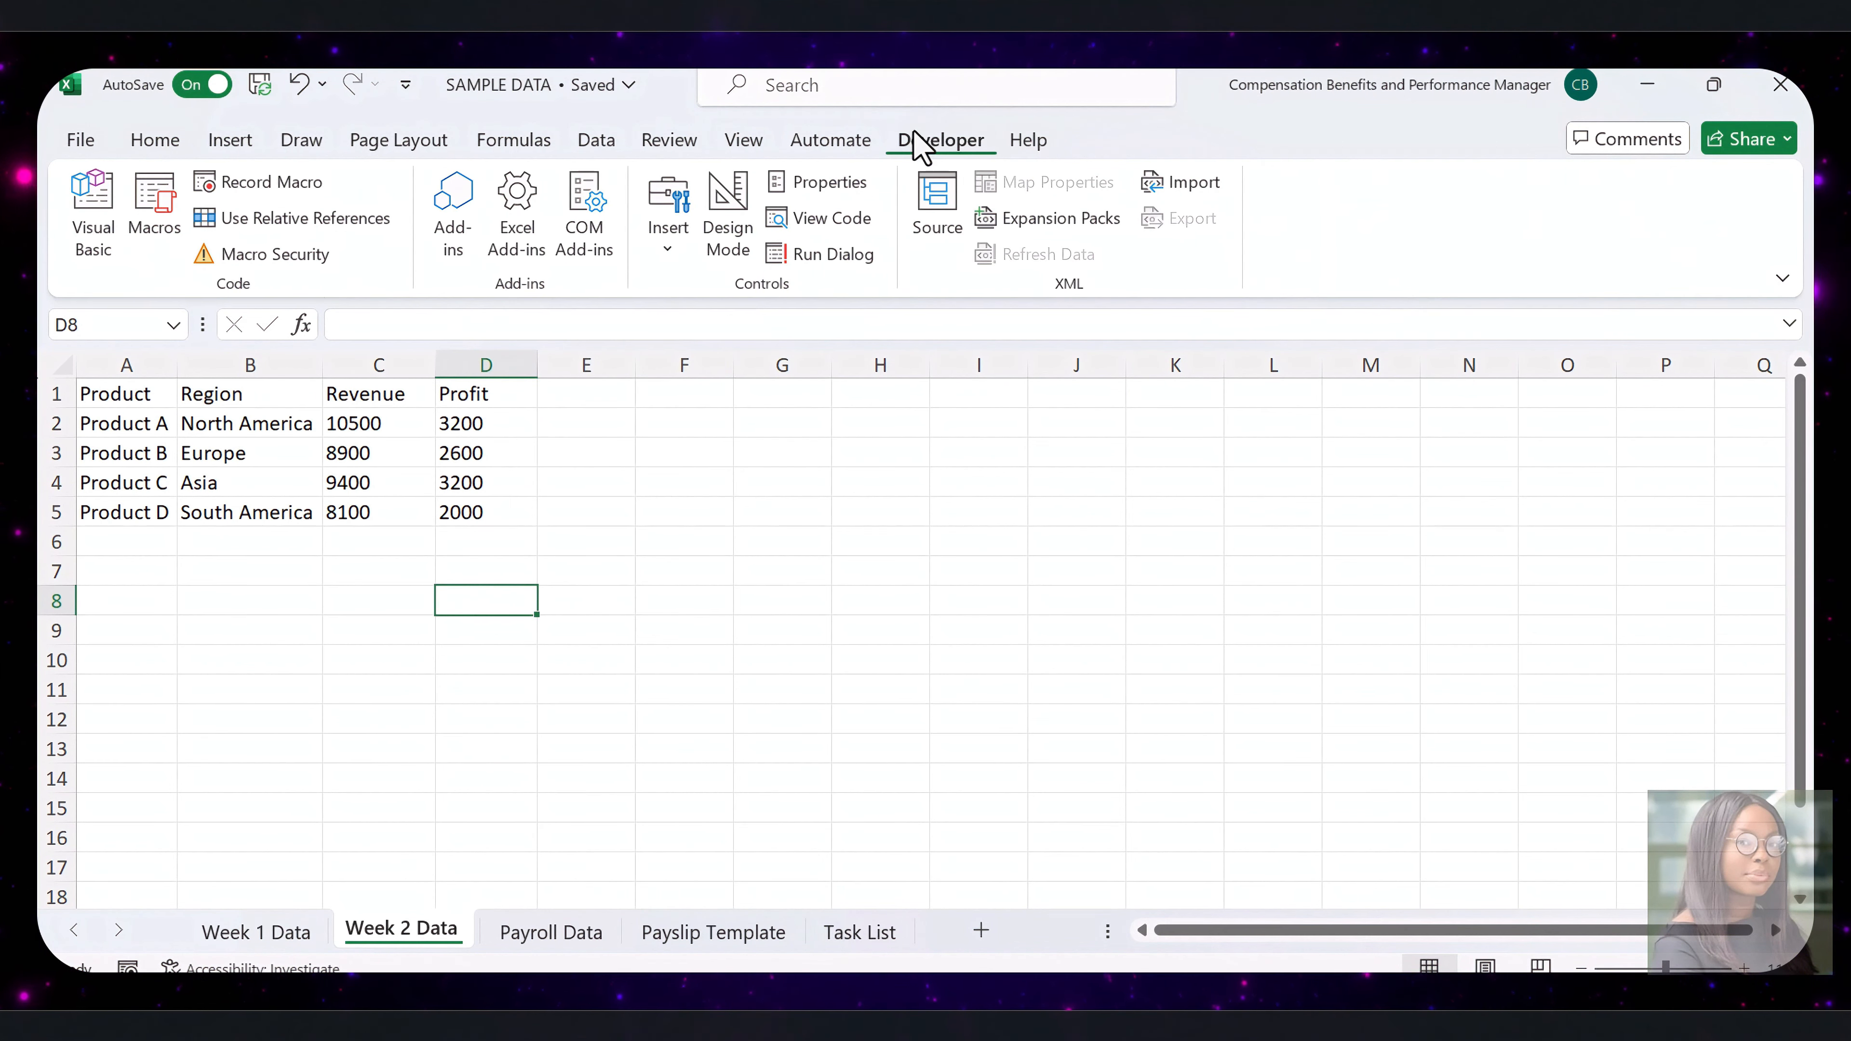
pyautogui.click(171, 229)
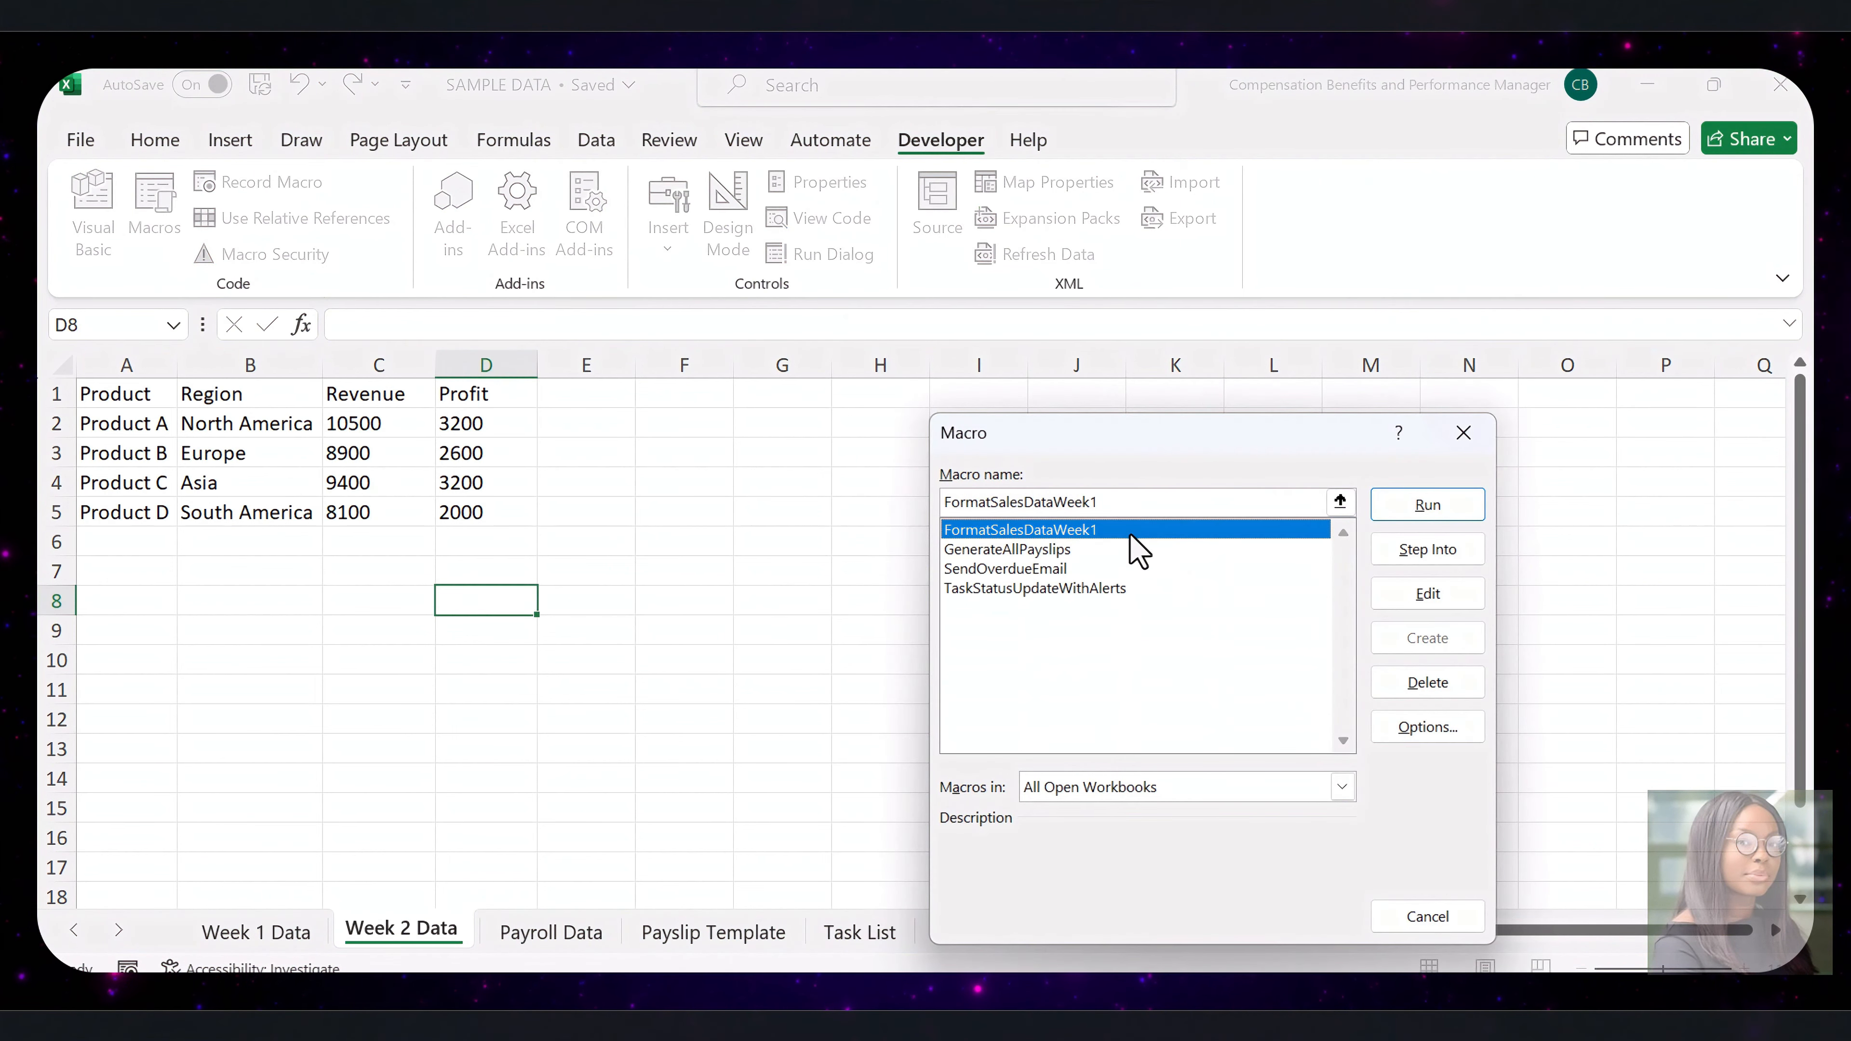
pyautogui.click(1403, 510)
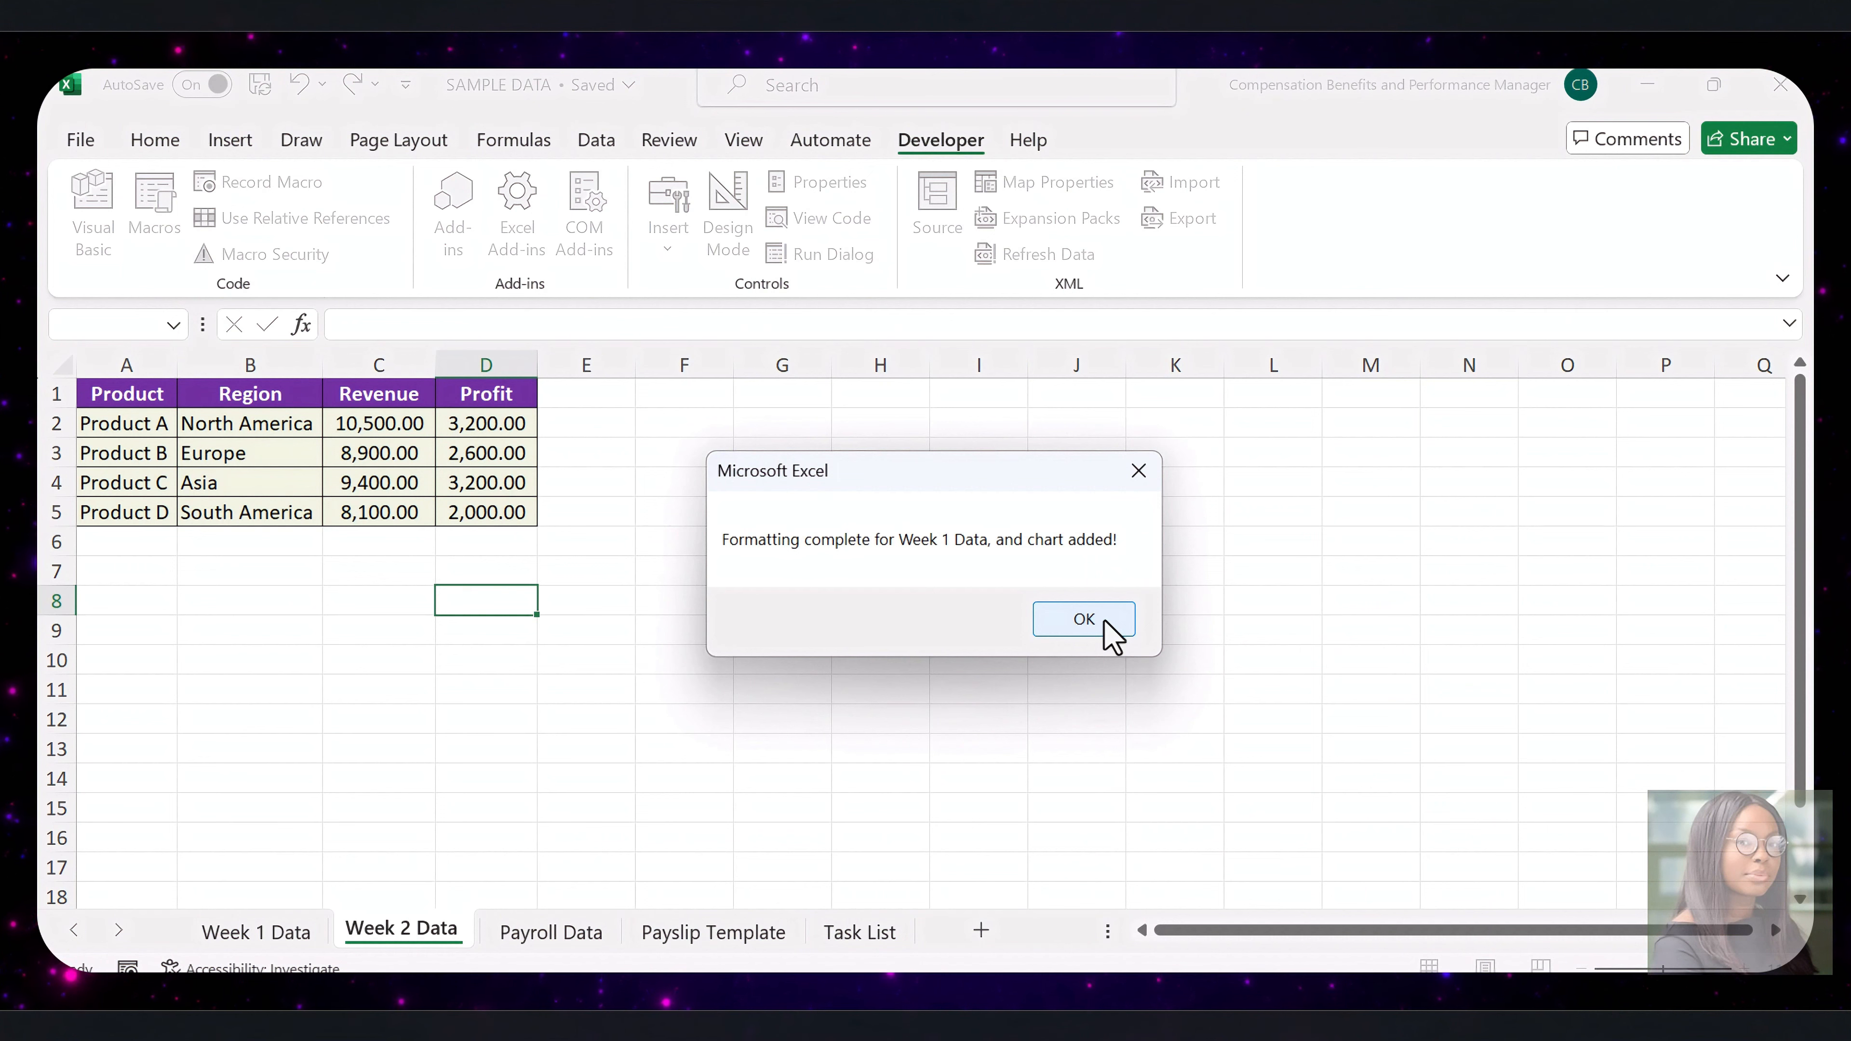
pyautogui.click(1081, 620)
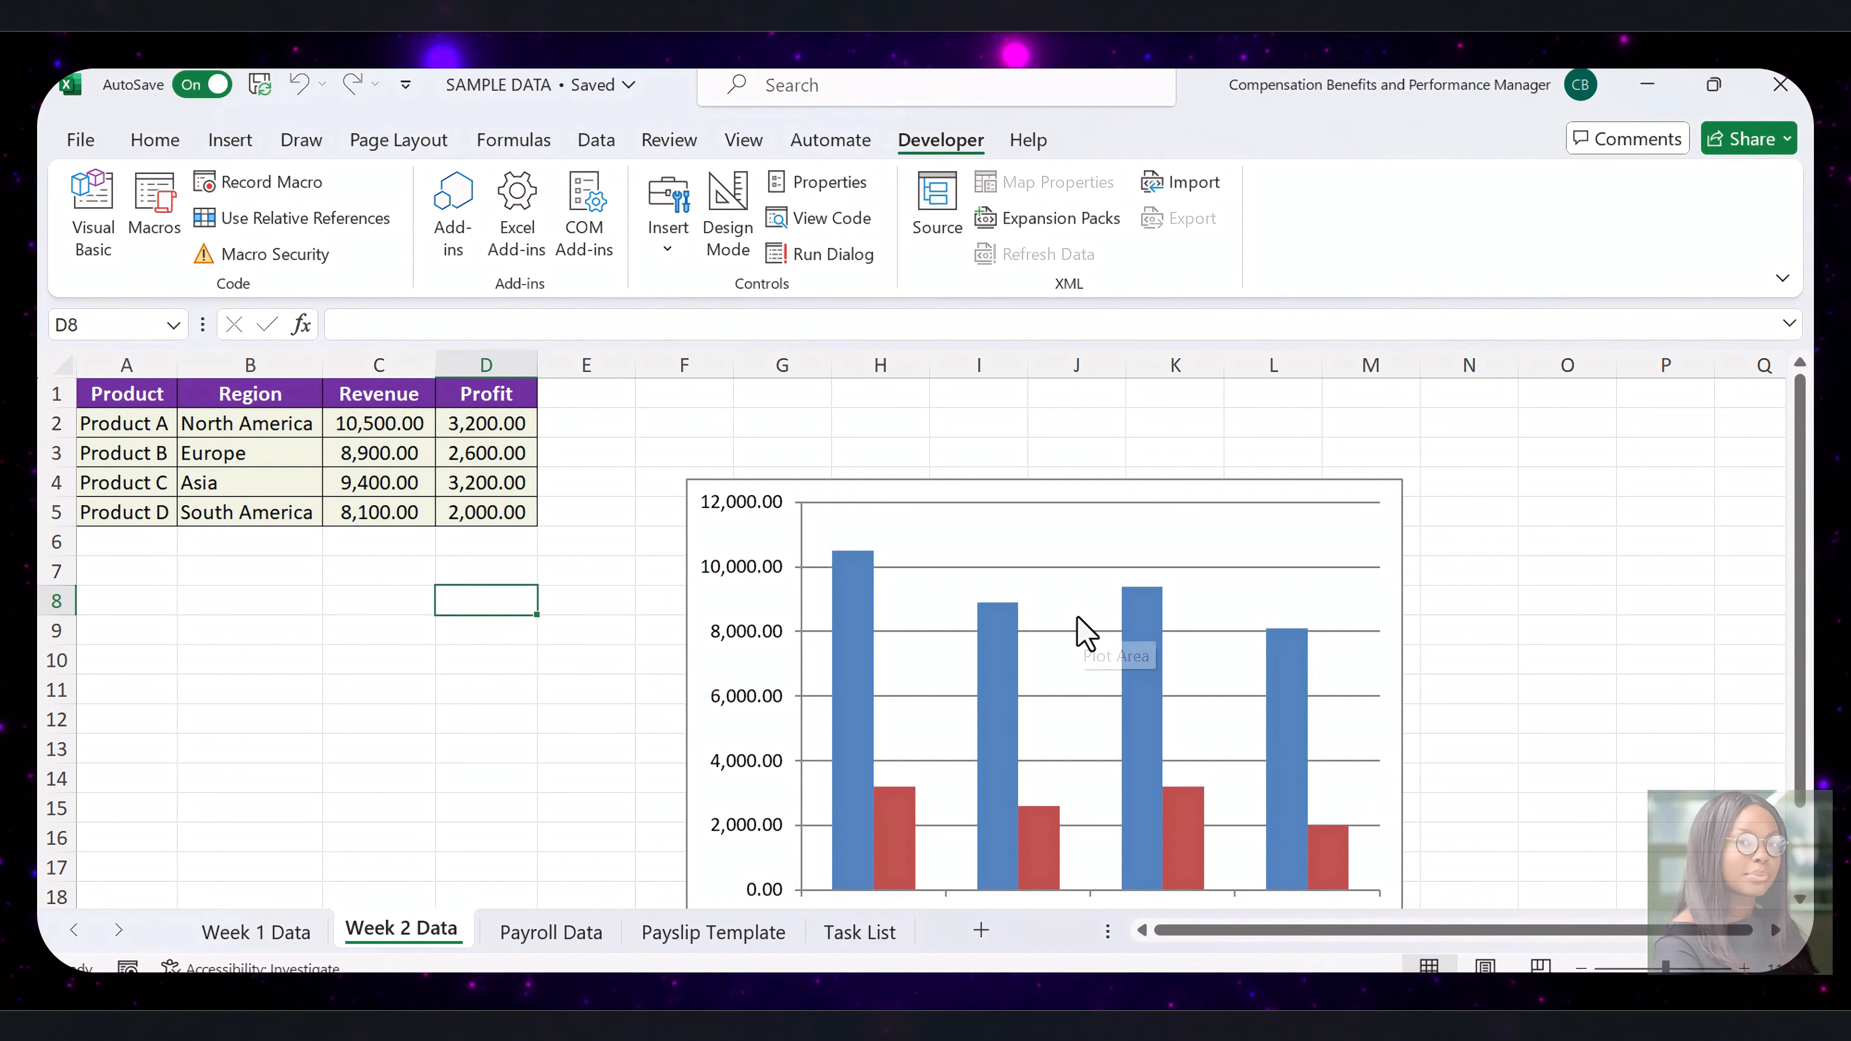
# Move the new Week 2 chart up beside the table, reduce its height and width, and compare it with the Week 1 Data sheet
pyautogui.click(814, 855)
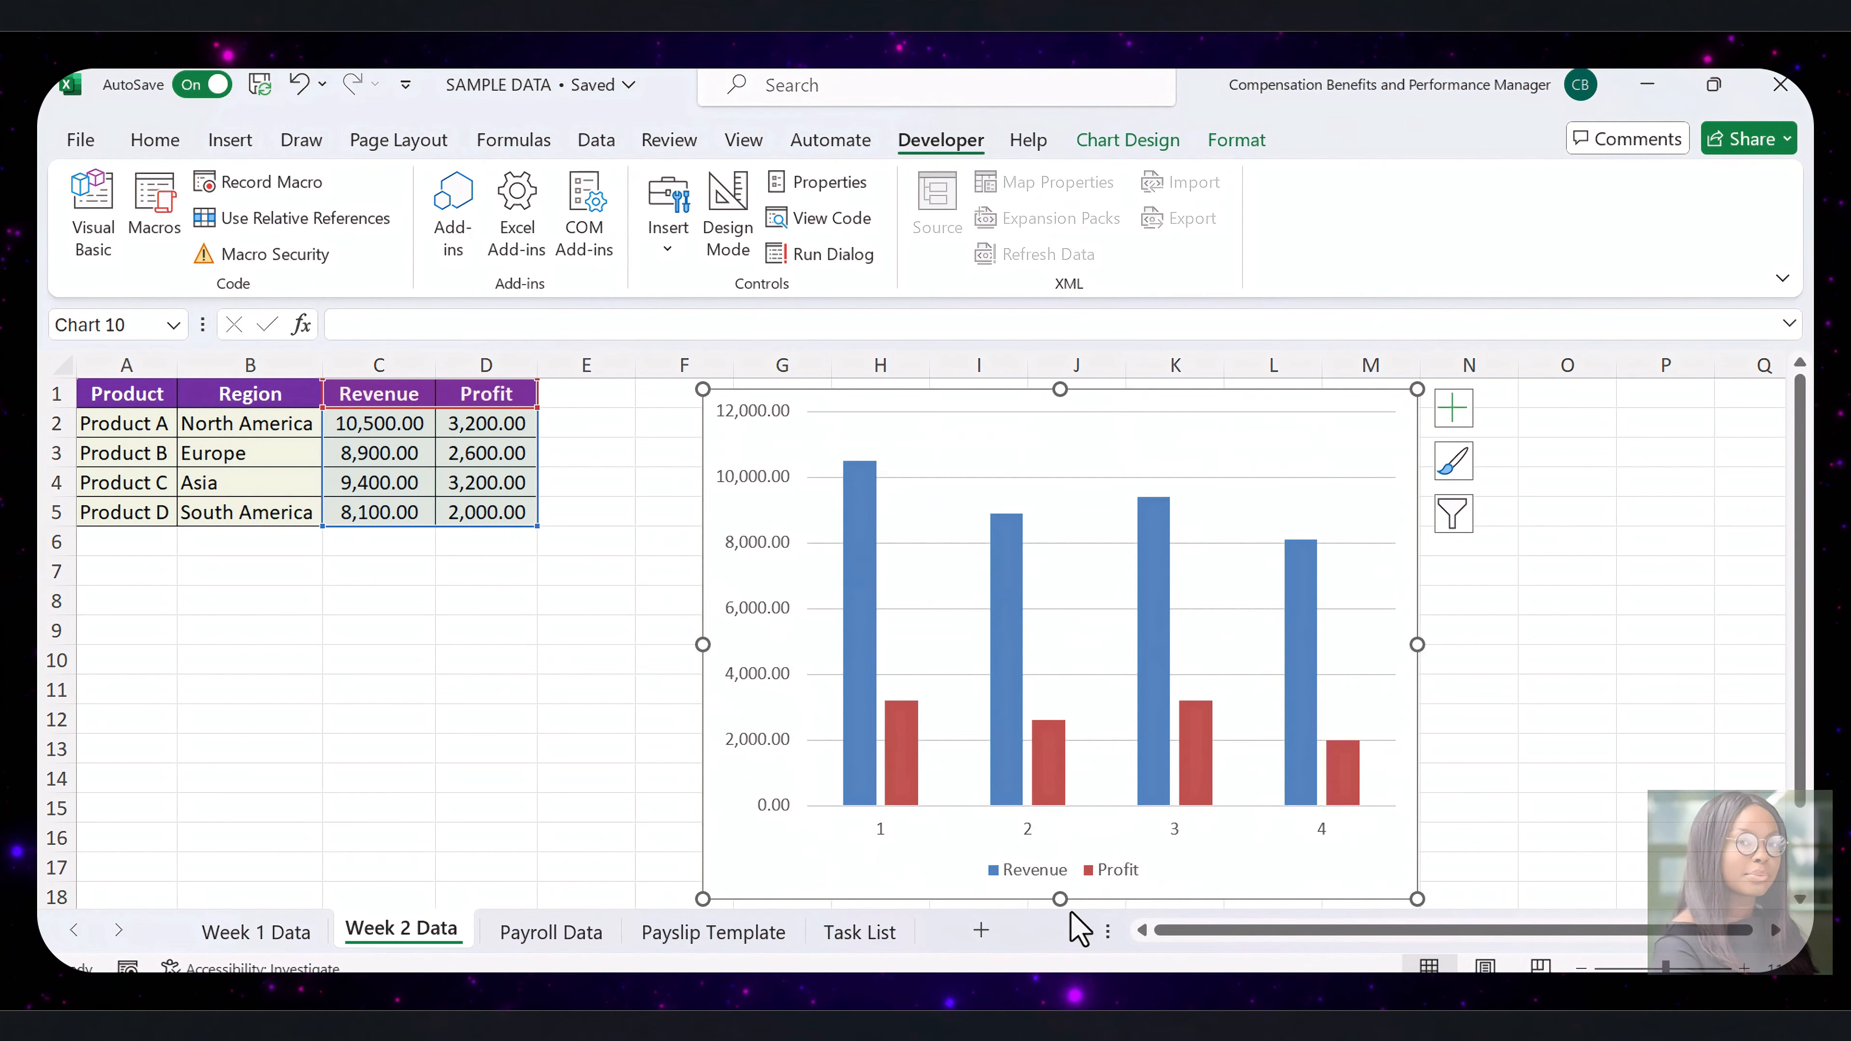
pyautogui.moveTo(1061, 900); pyautogui.dragTo(1095, 736)
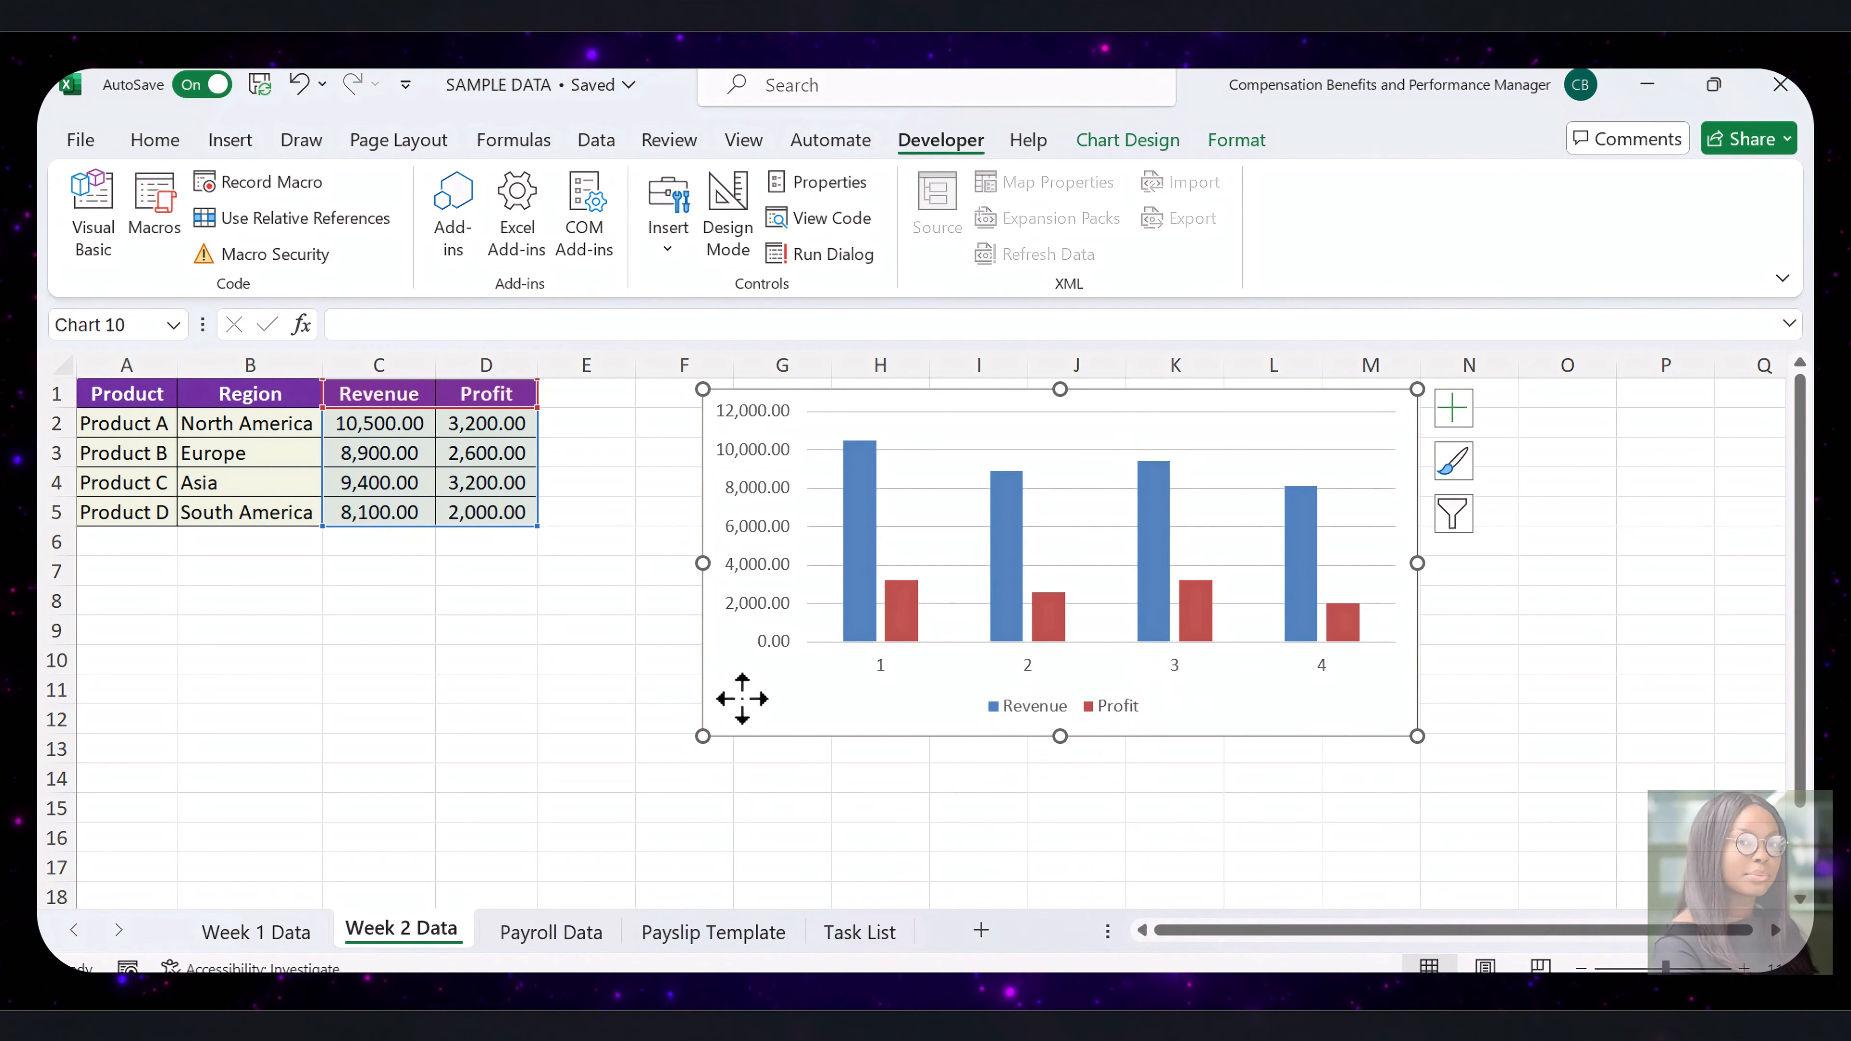
pyautogui.click(325, 935)
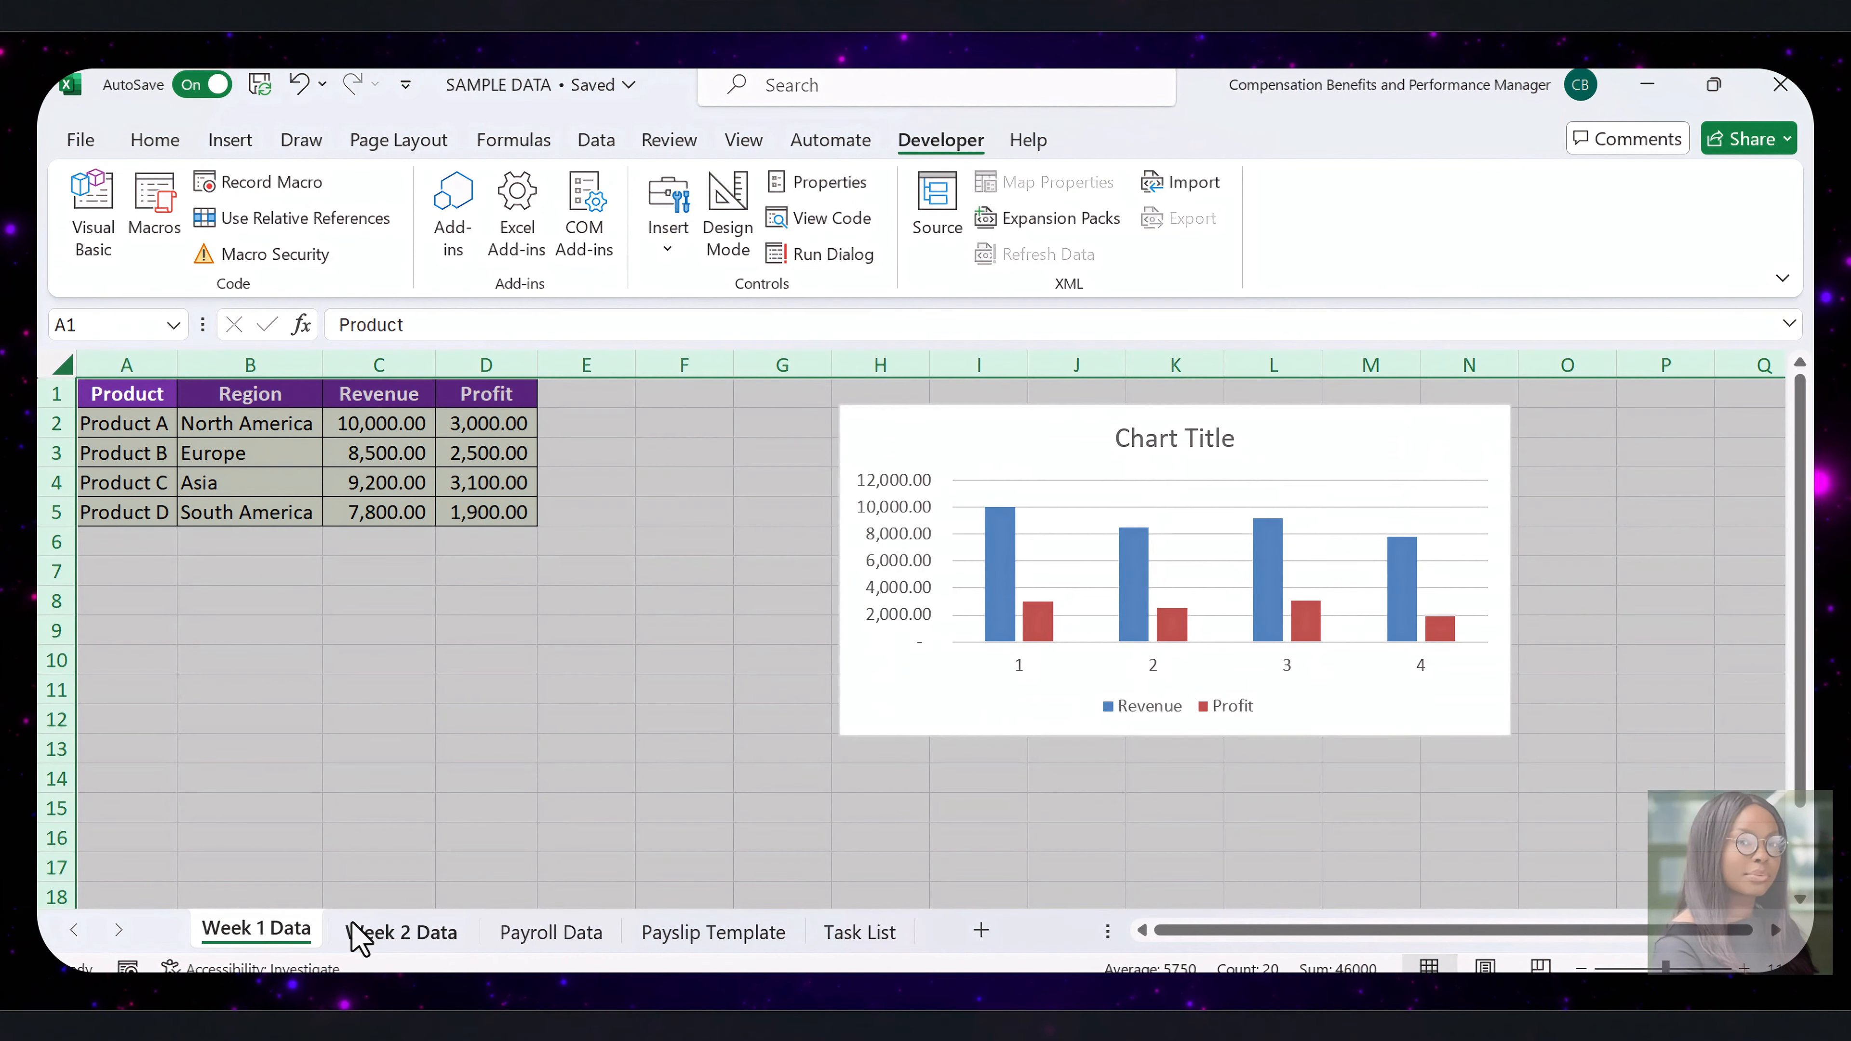
pyautogui.click(355, 930)
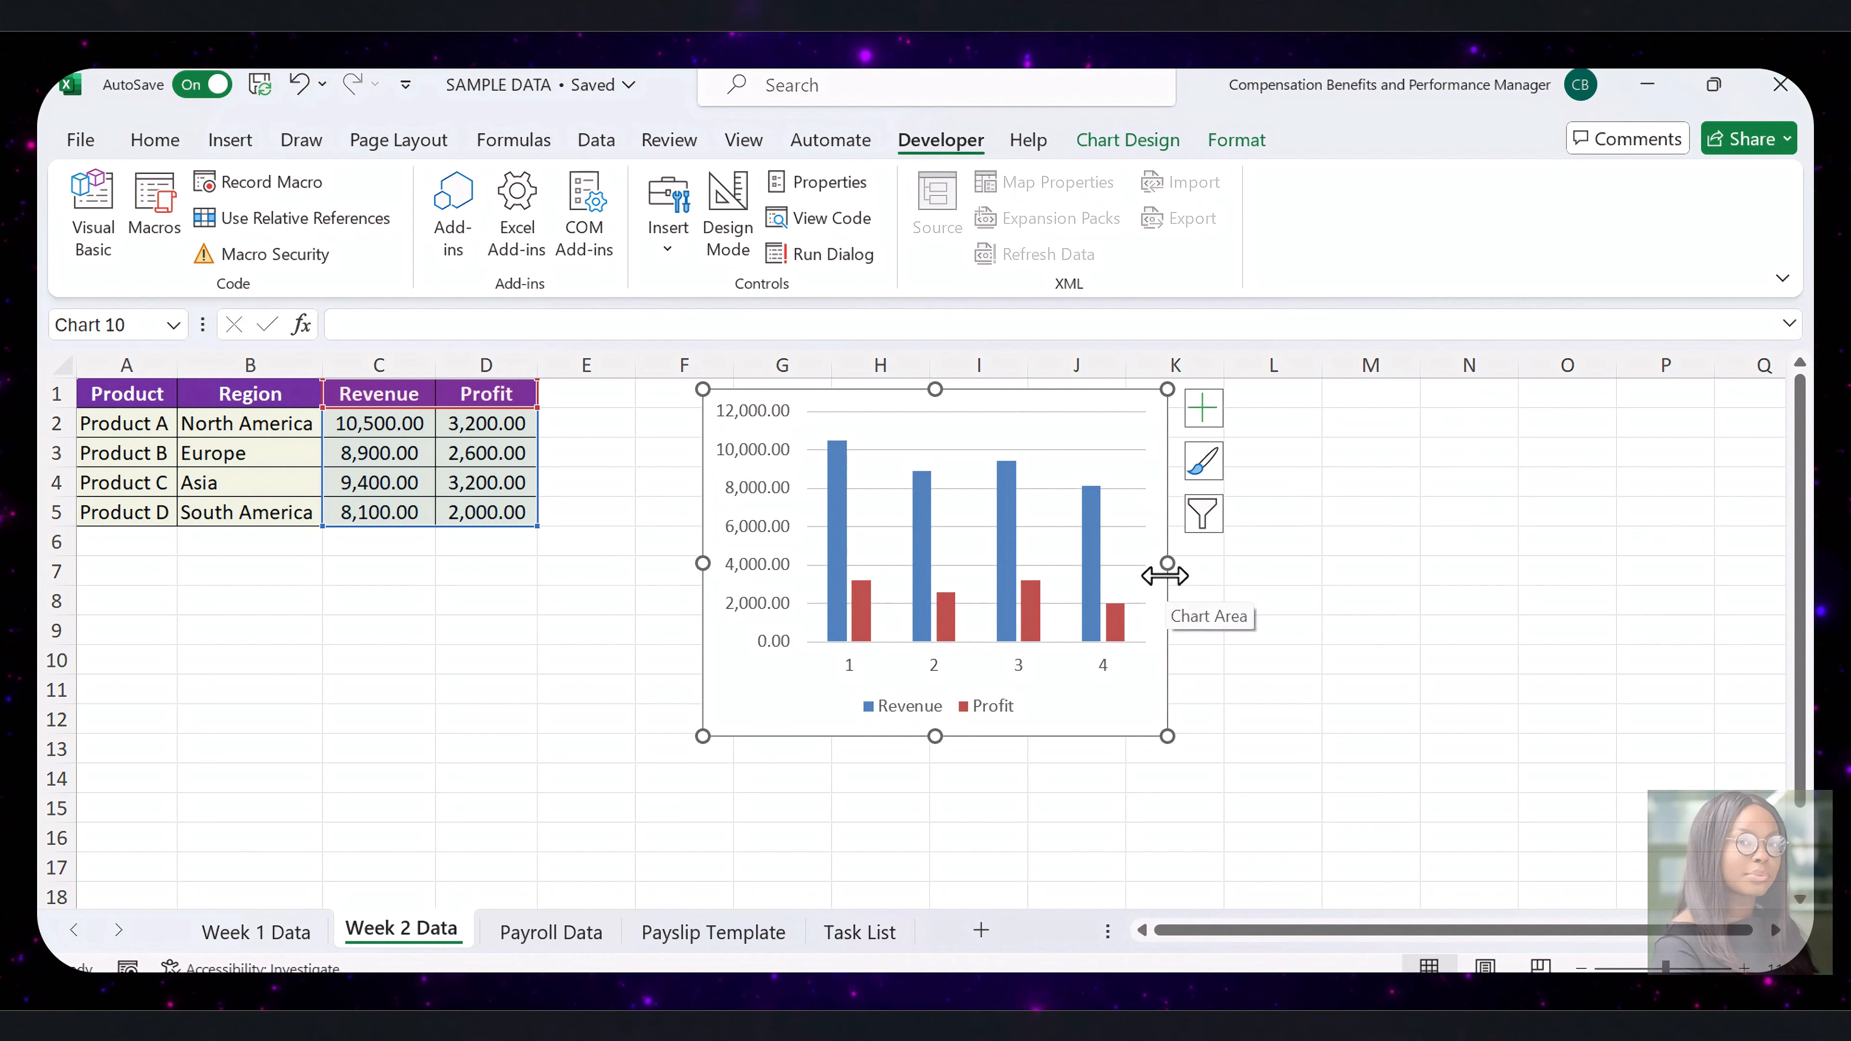
pyautogui.press('Escape')
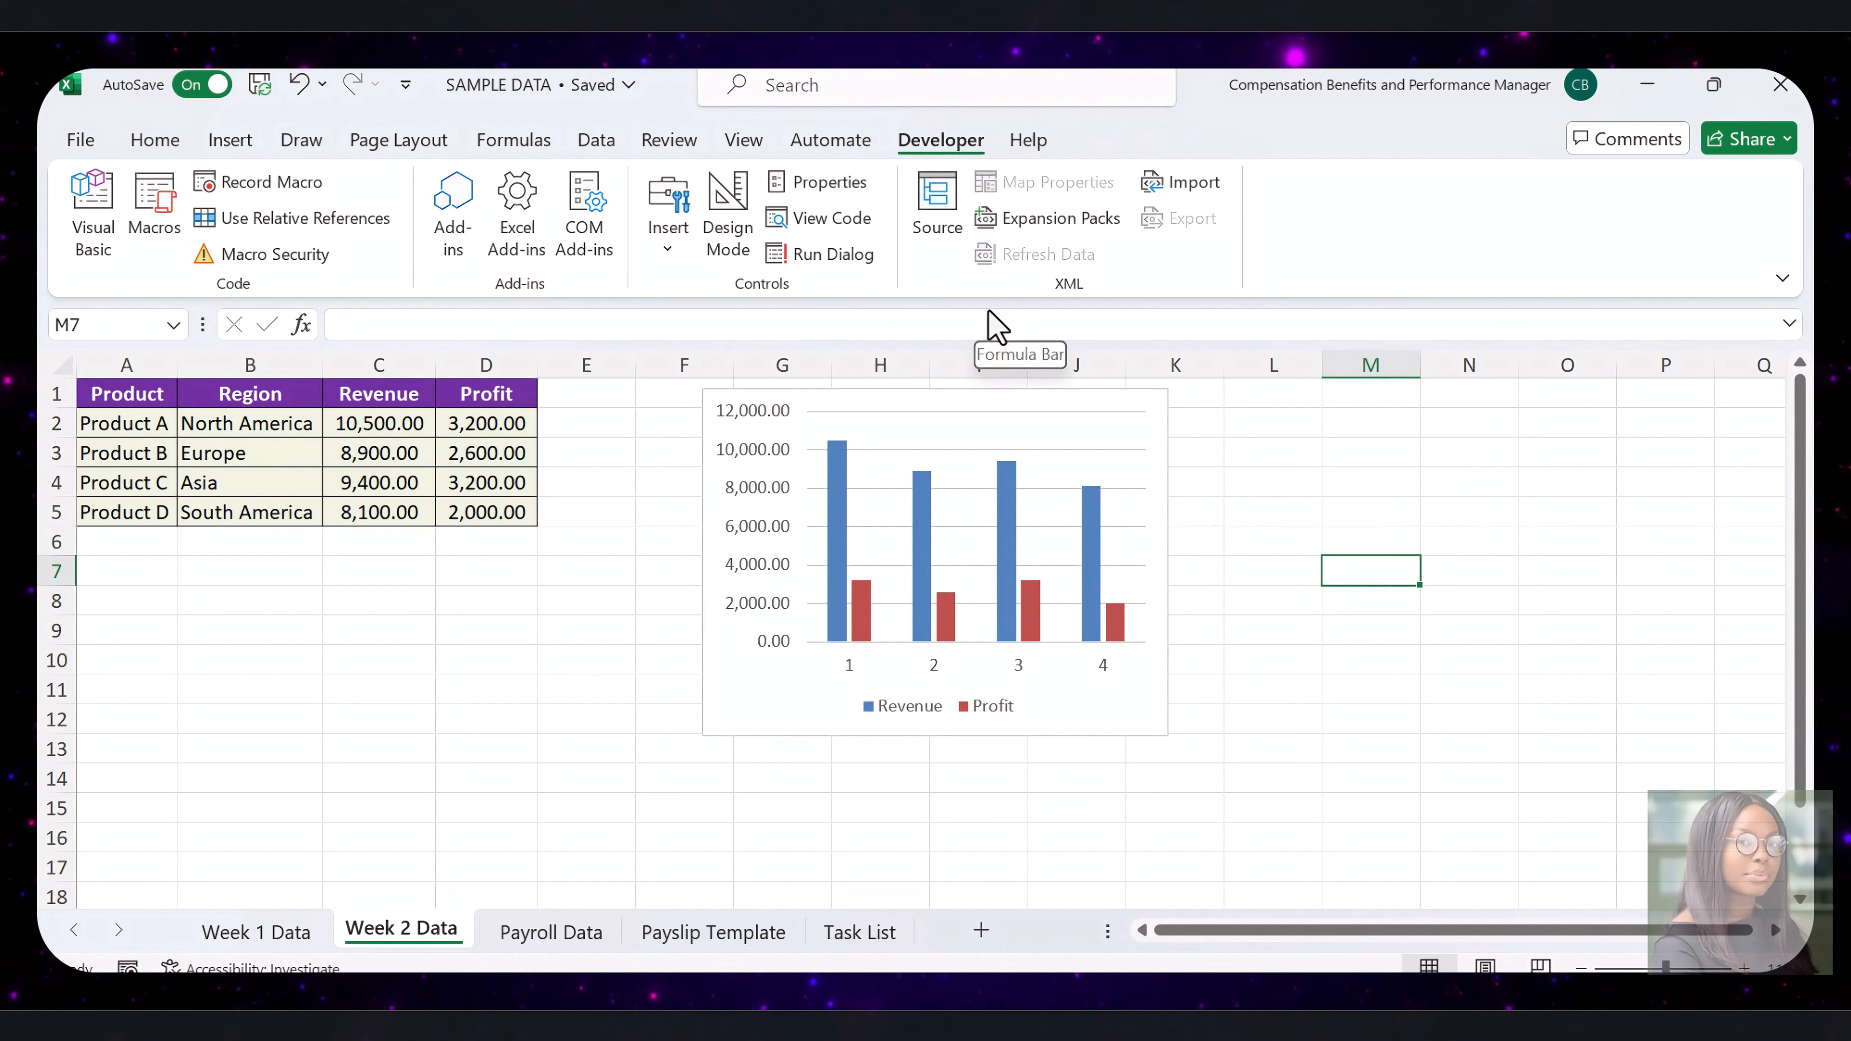
# Insert a form control button to the right of the chart and assign the FormatSalesDataWeek1 macro to it
pyautogui.click(667, 233)
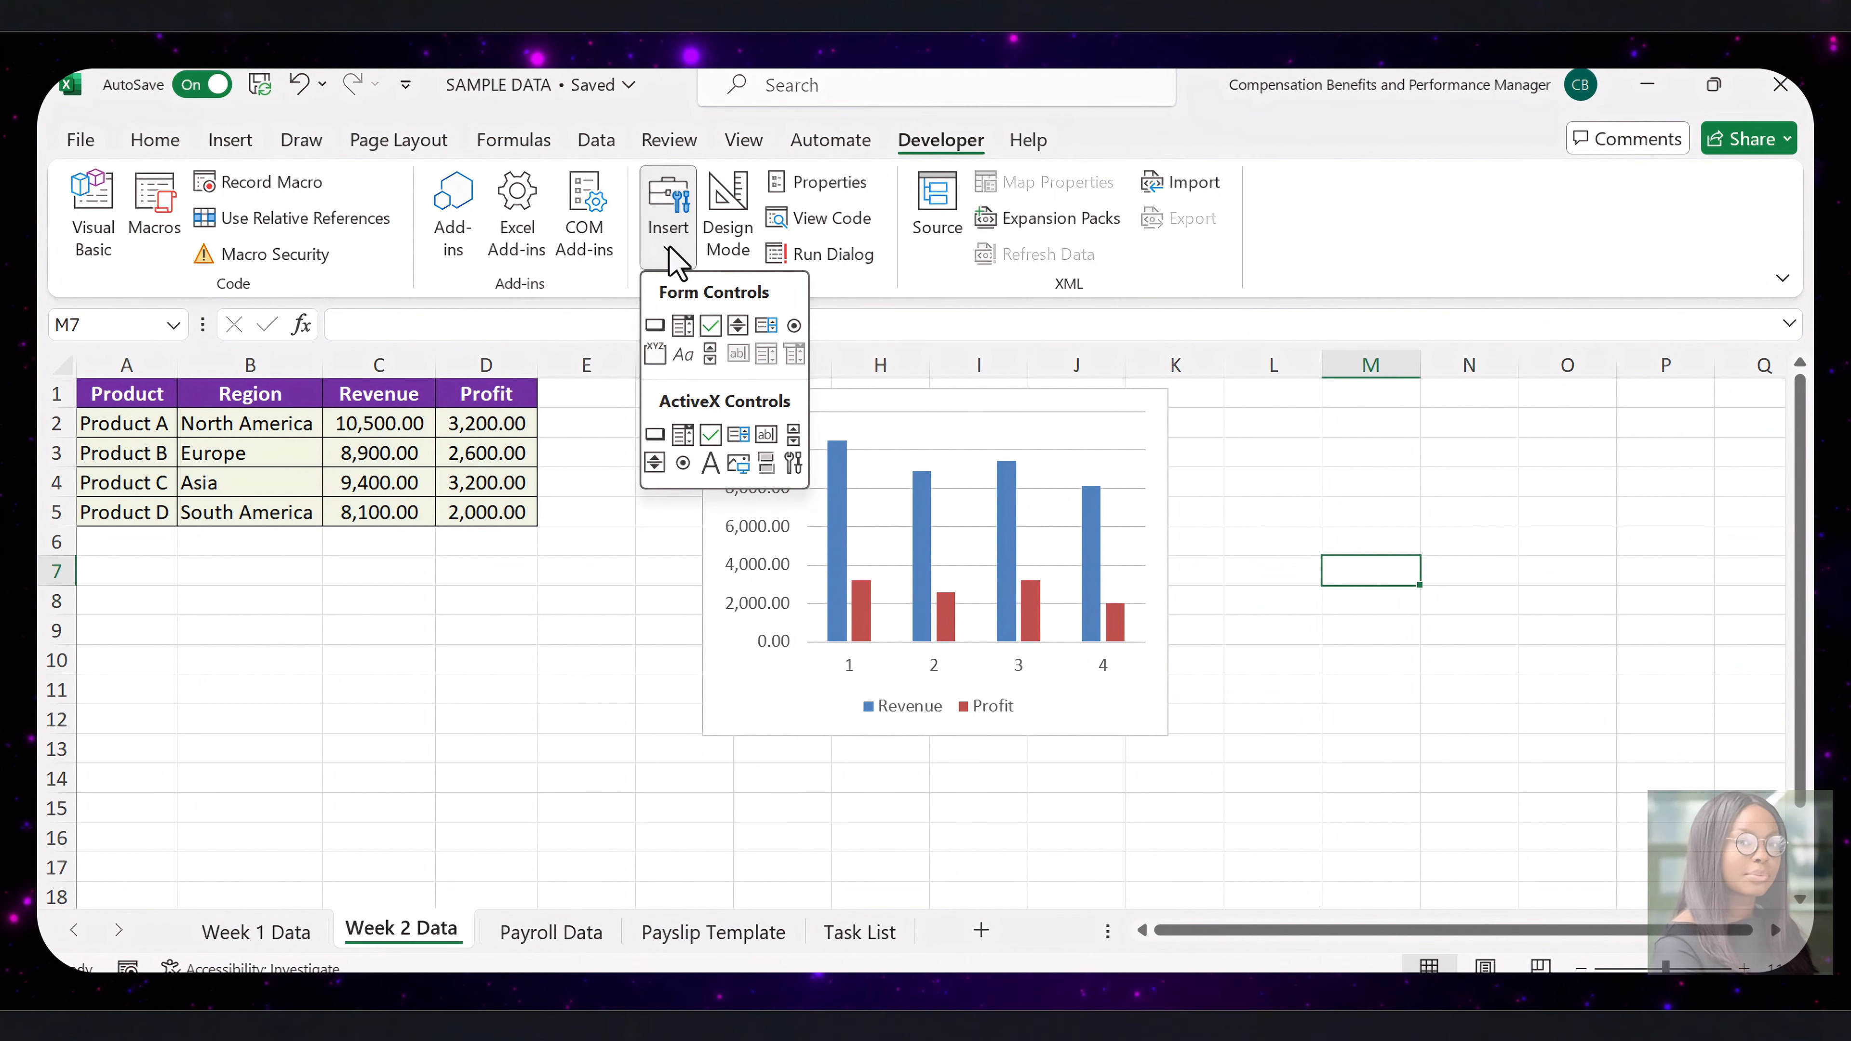
pyautogui.click(655, 324)
pyautogui.click(1104, 592)
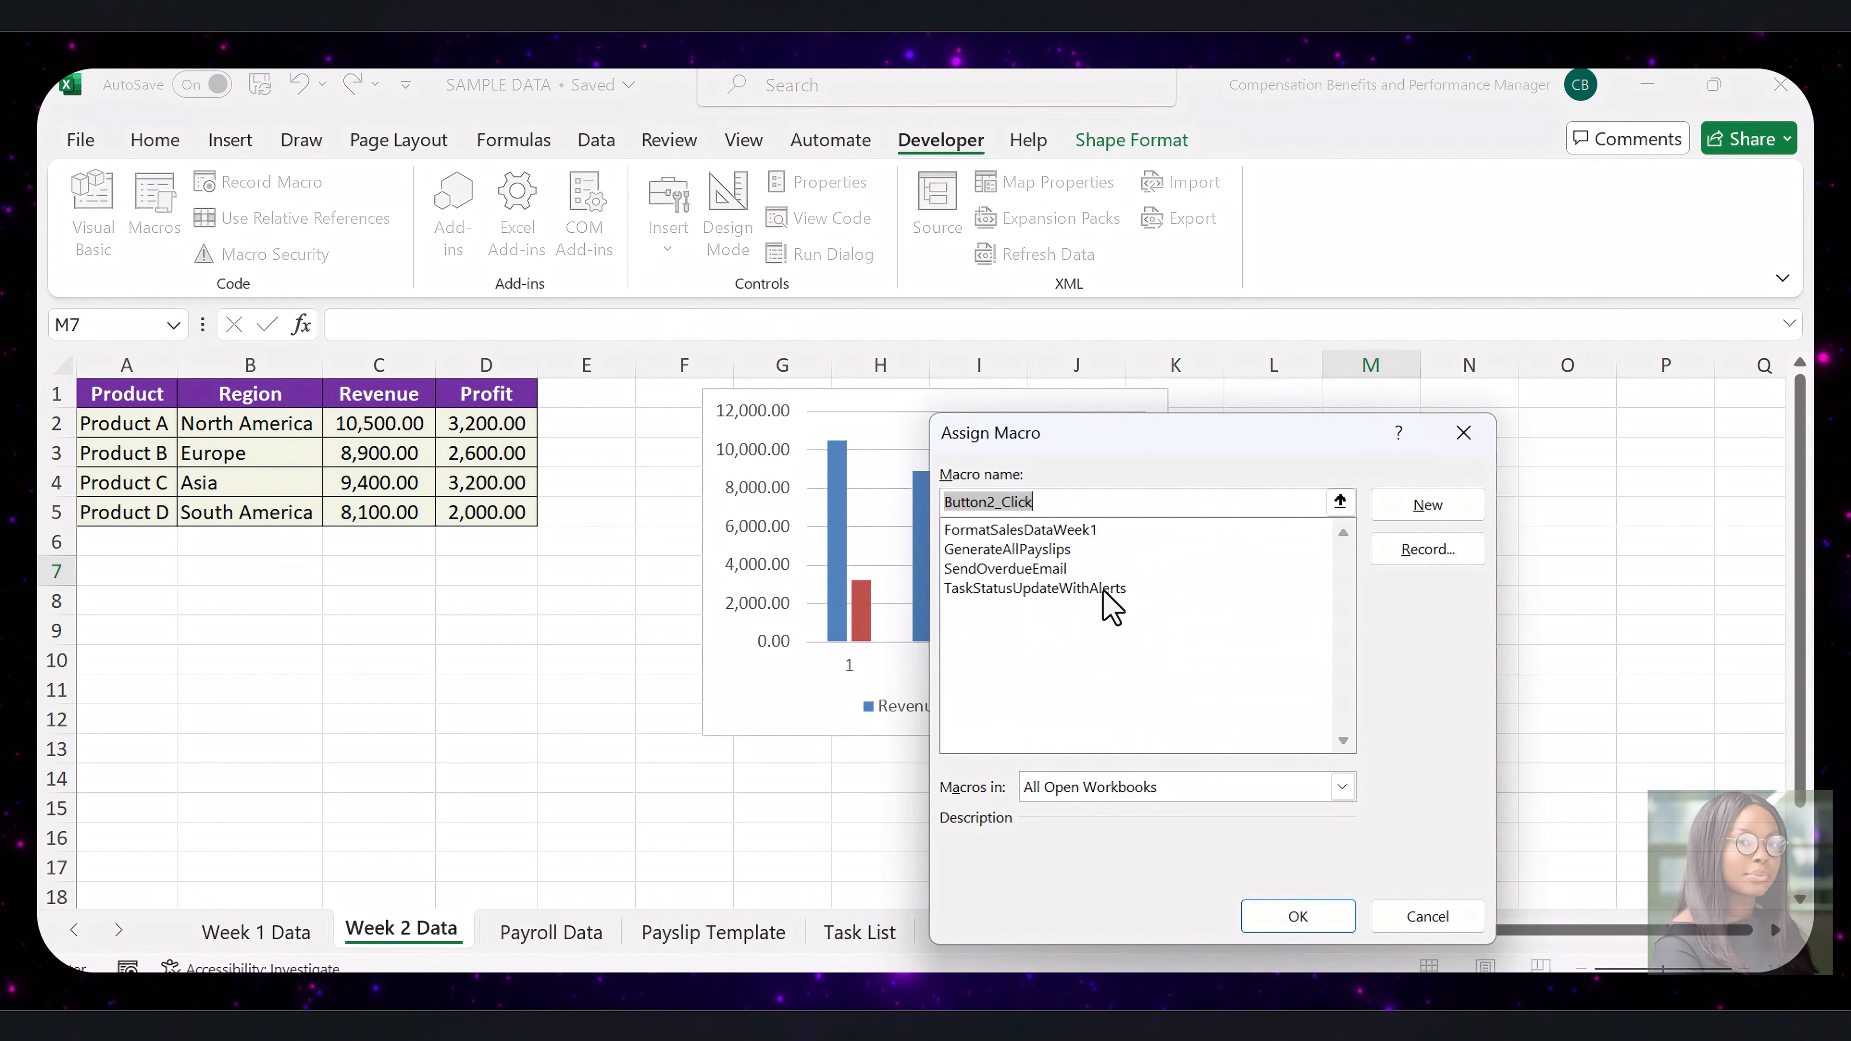
pyautogui.click(1079, 530)
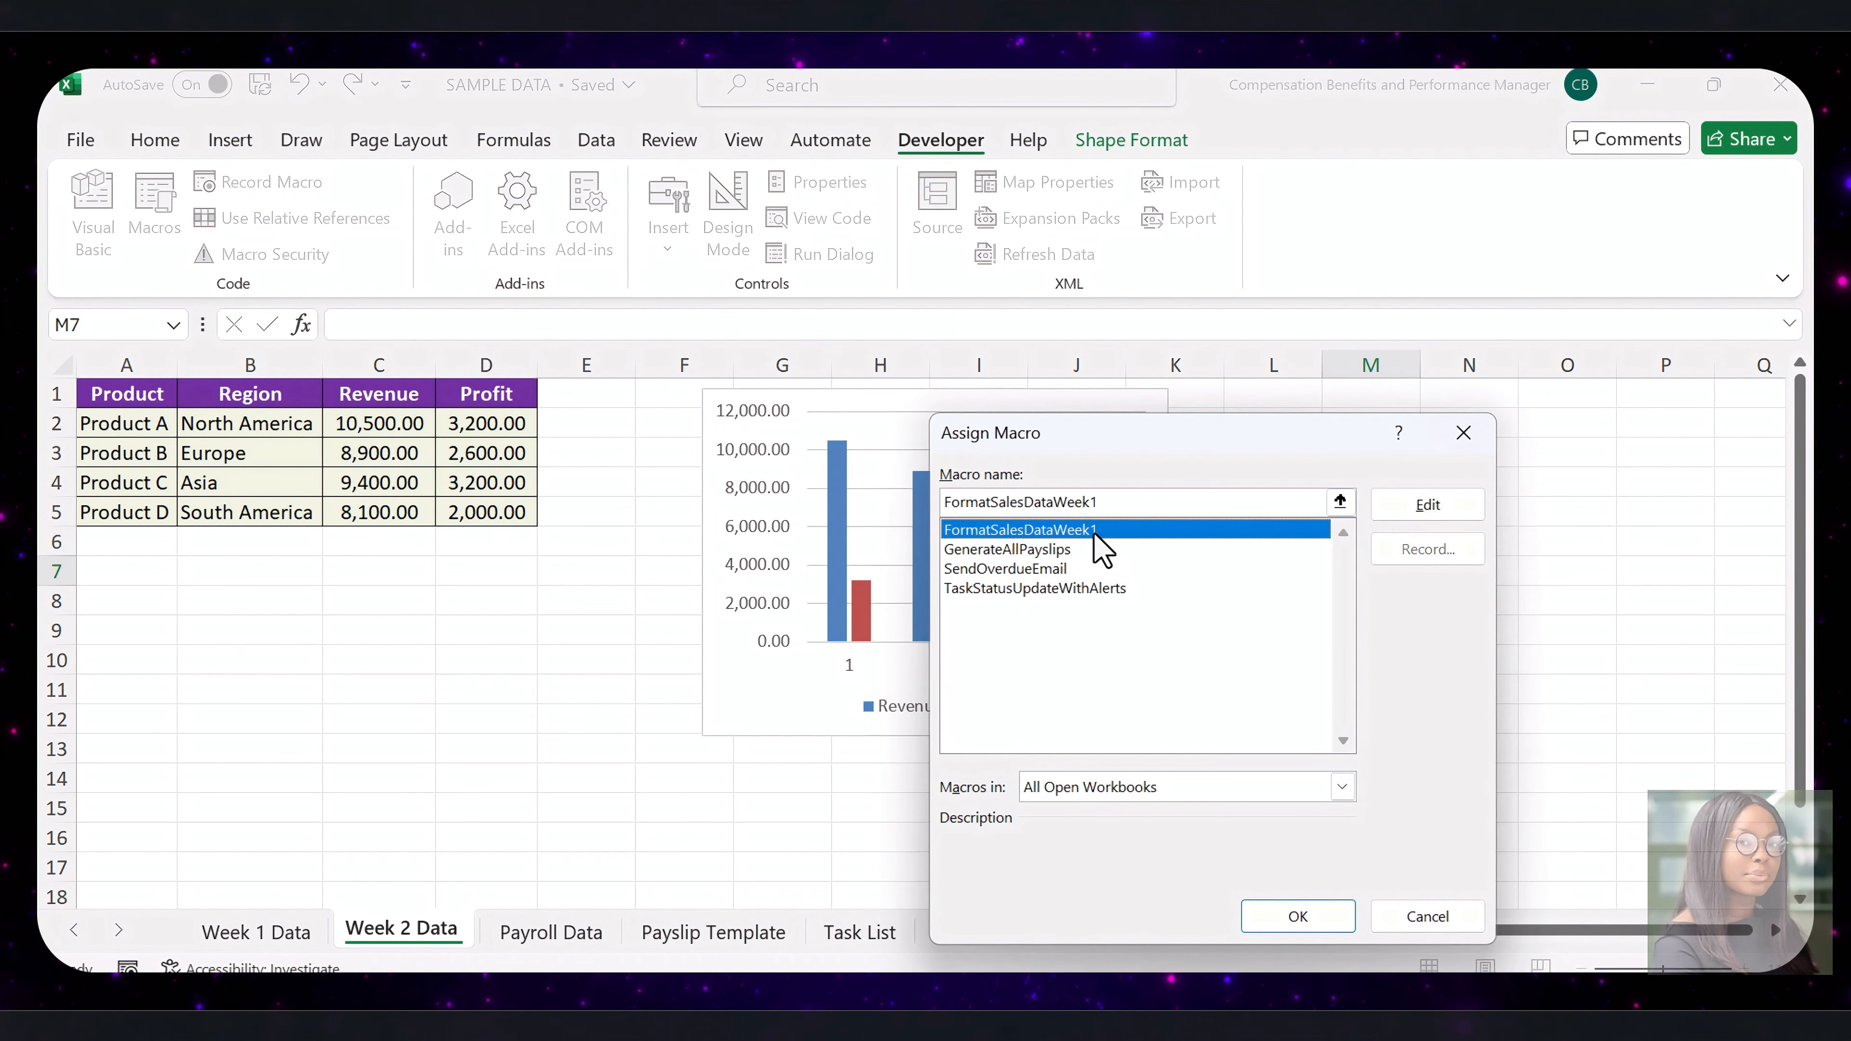
pyautogui.click(1304, 919)
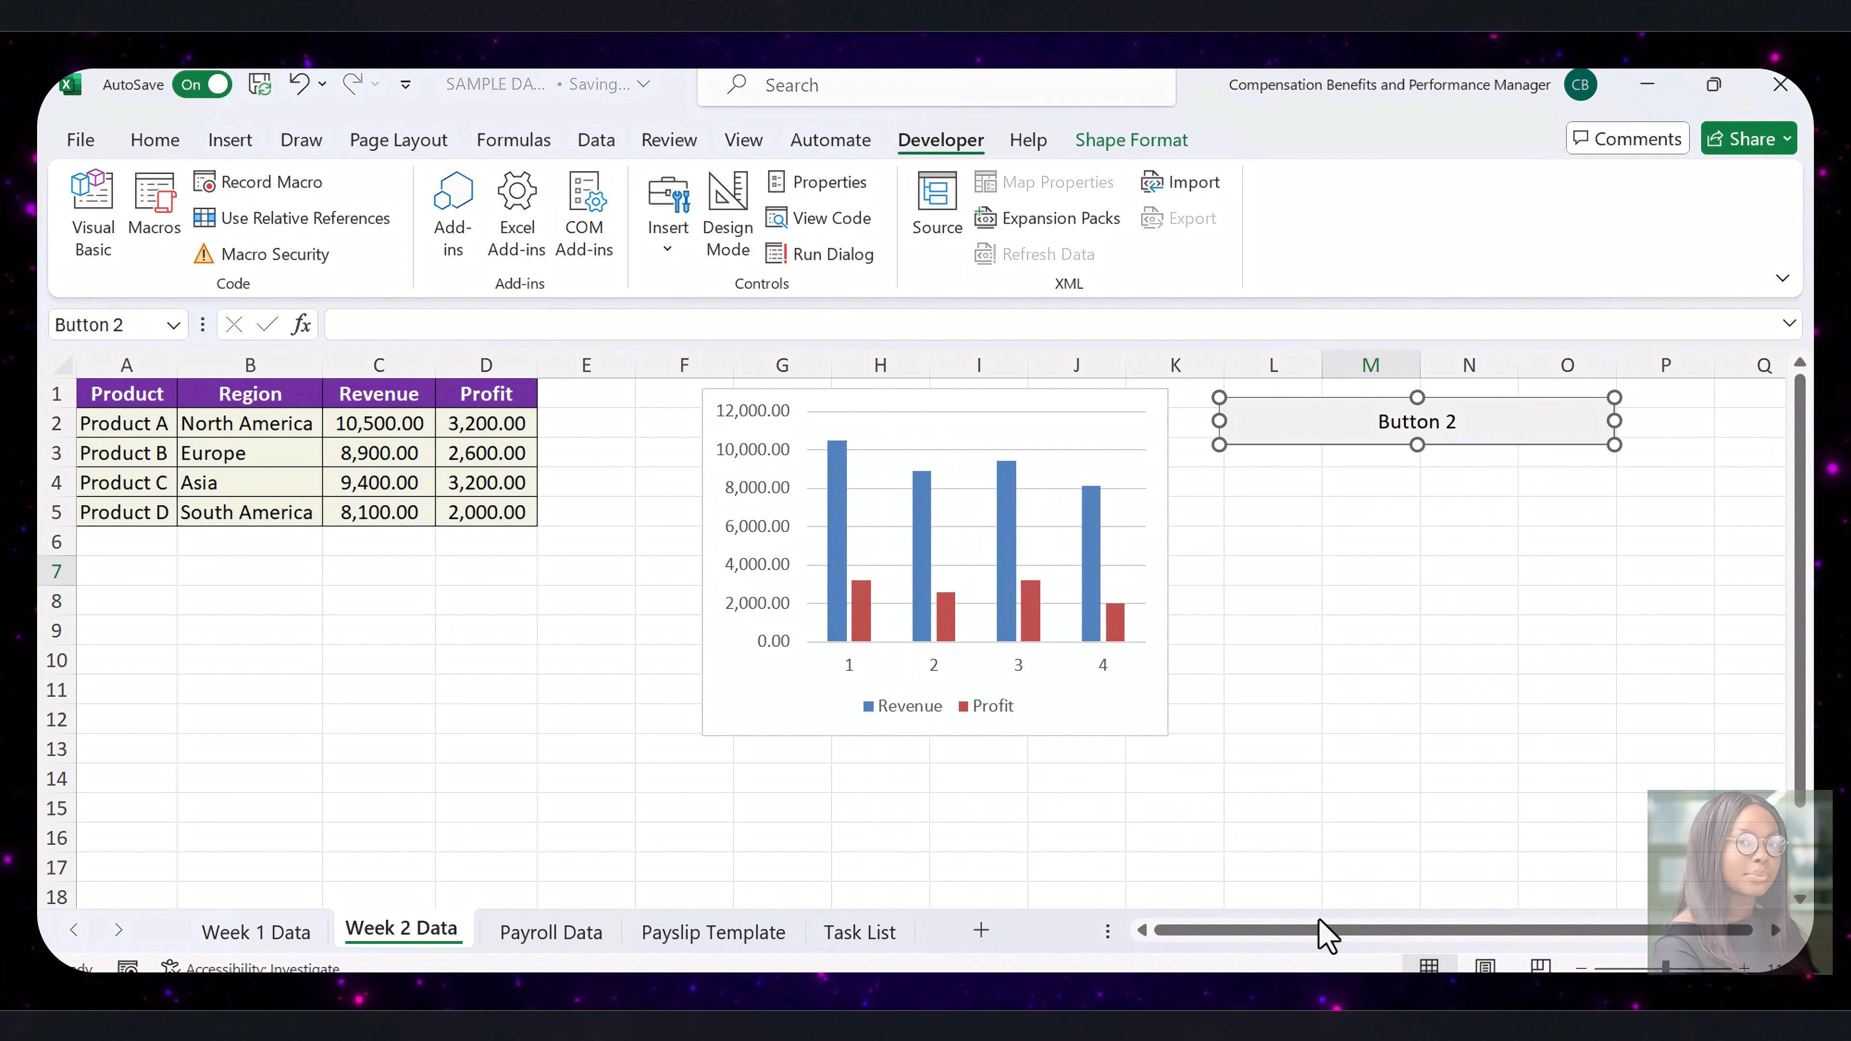
# Change the new button's label to "Format Week 2 Data"
pyautogui.rightClick(1384, 427)
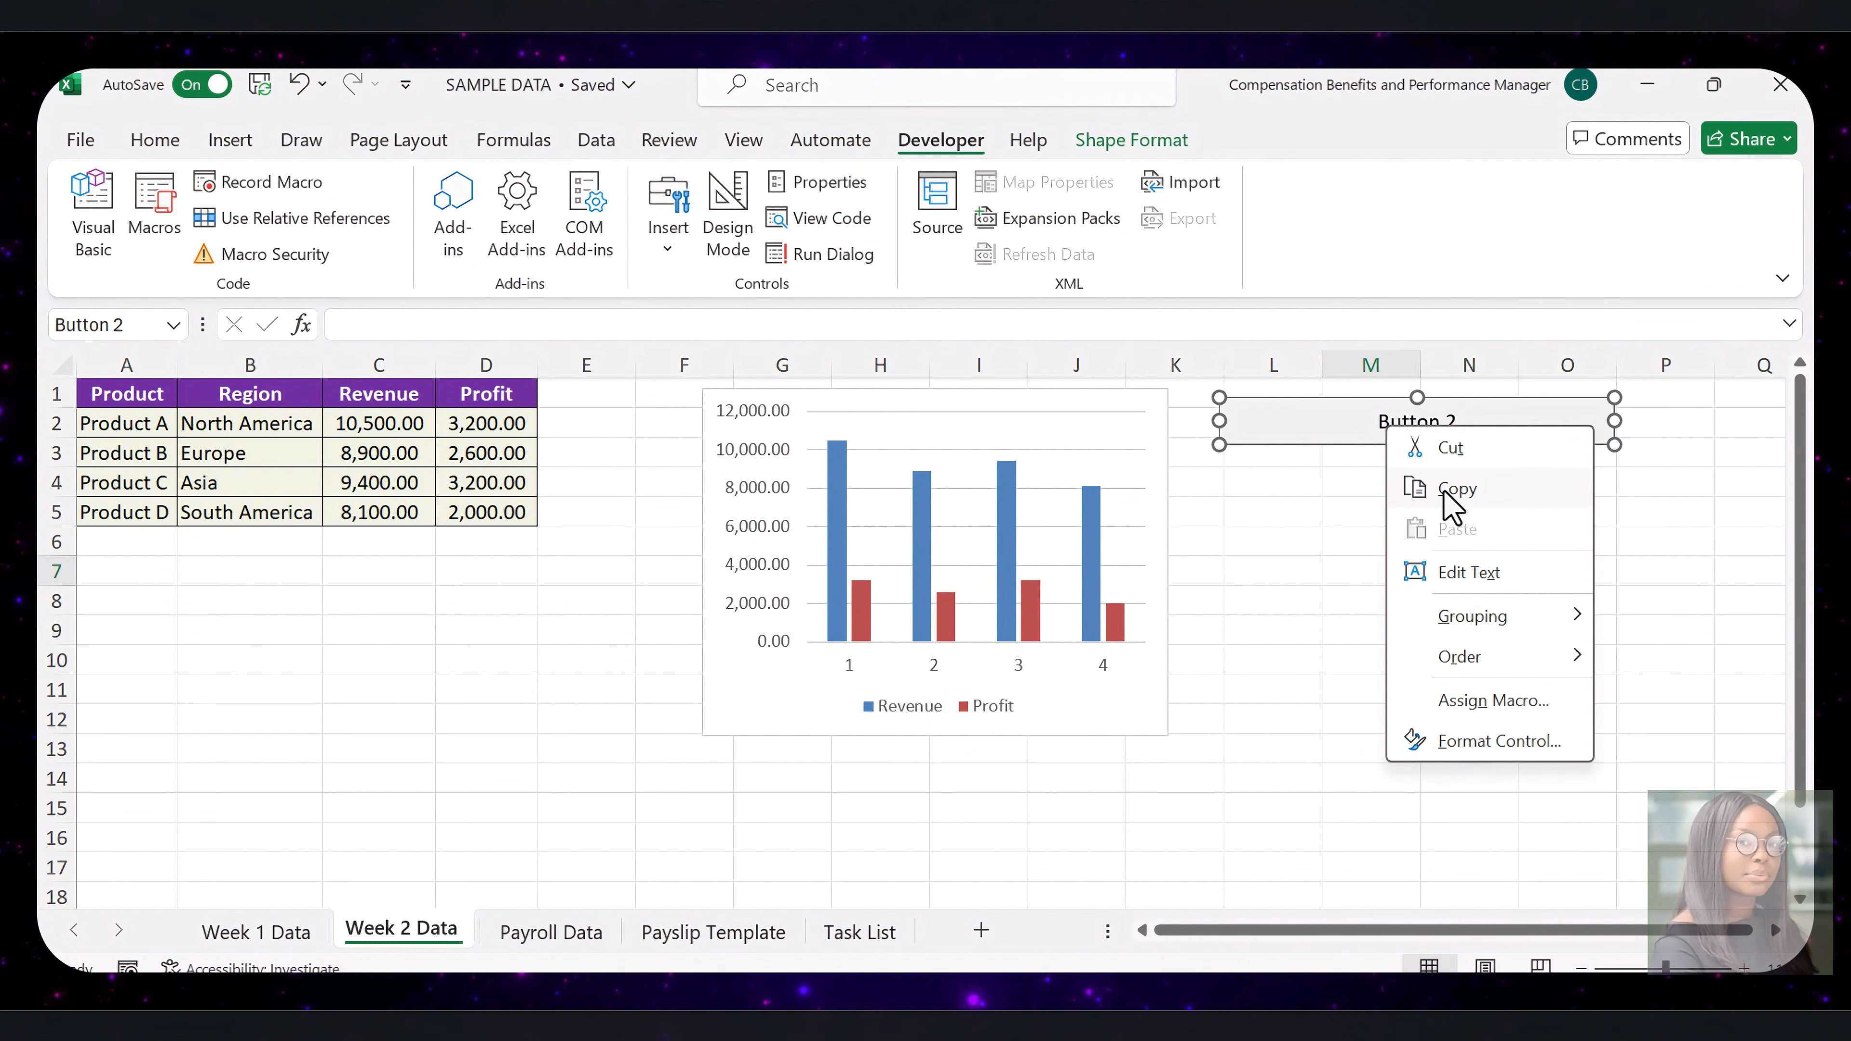
pyautogui.click(1524, 702)
pyautogui.hotkey('ctrl', 'a')
pyautogui.write('Format Week 2 Data')
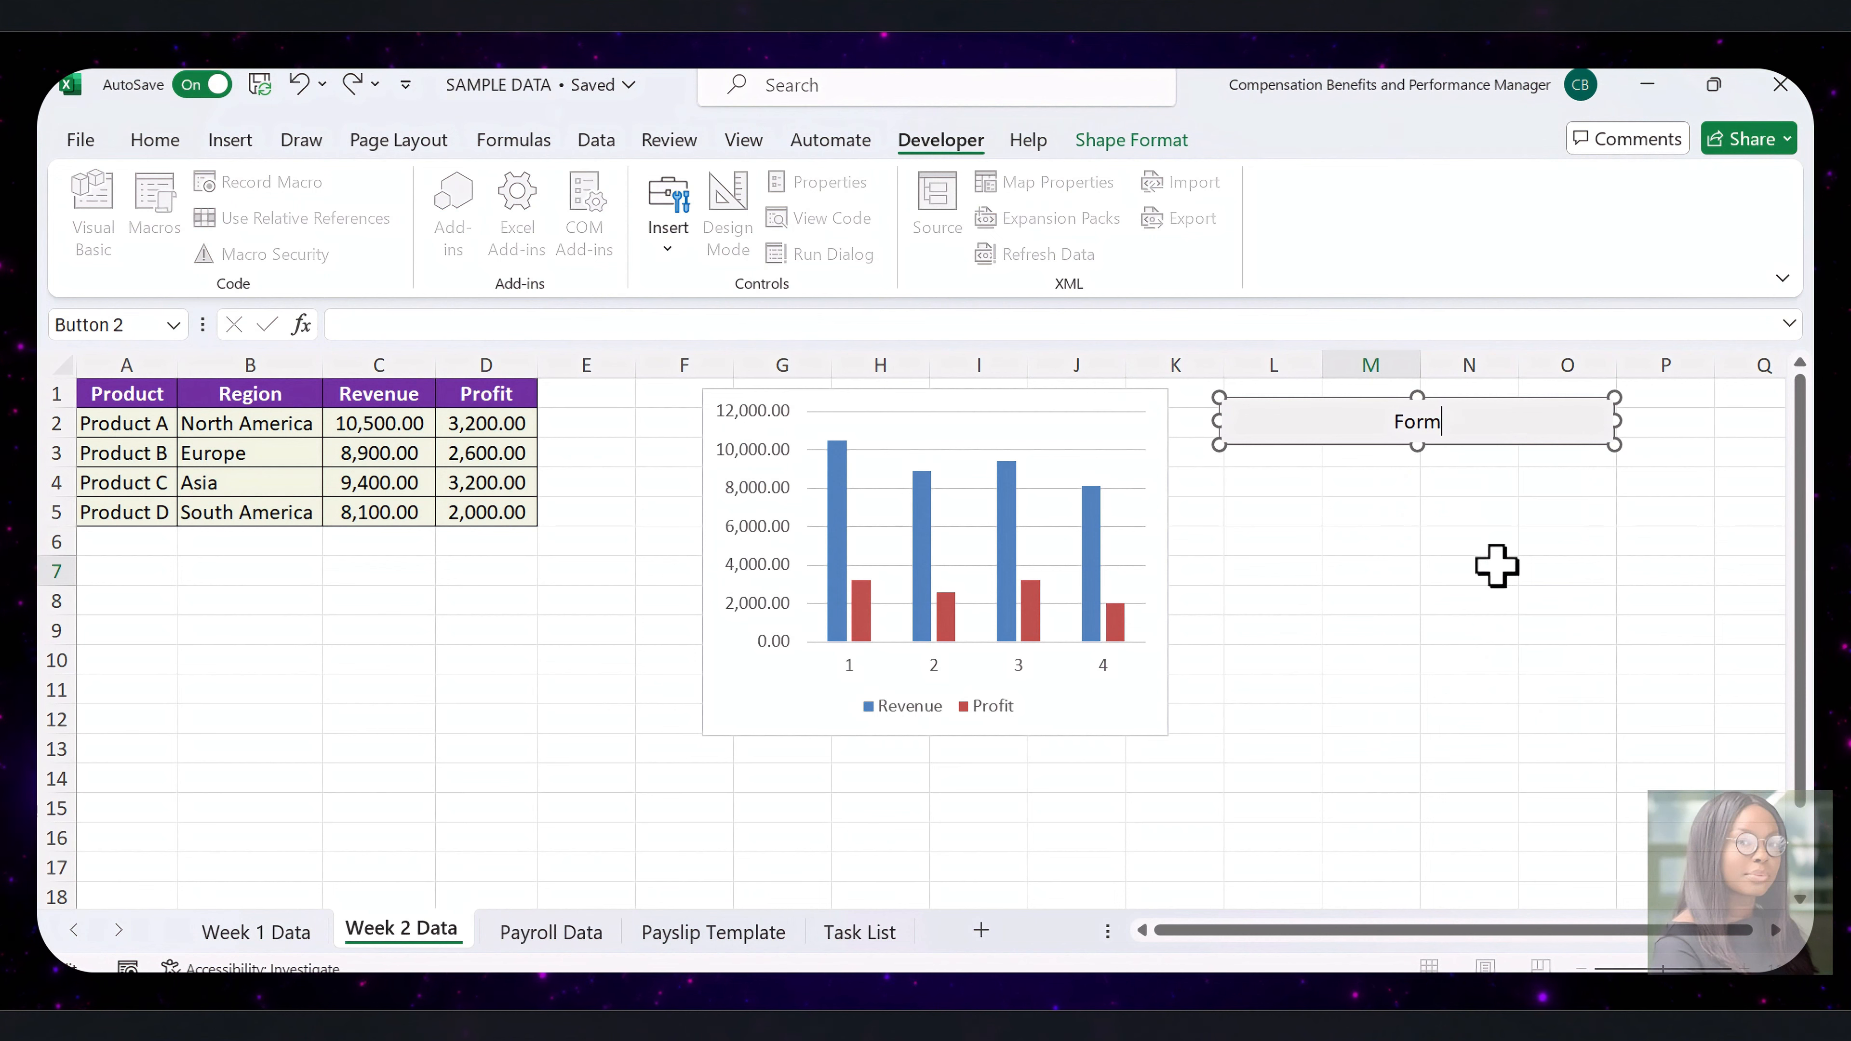
# Make the "Format Week 2 Data" button label bold and finish editing the button
pyautogui.click(1323, 423)
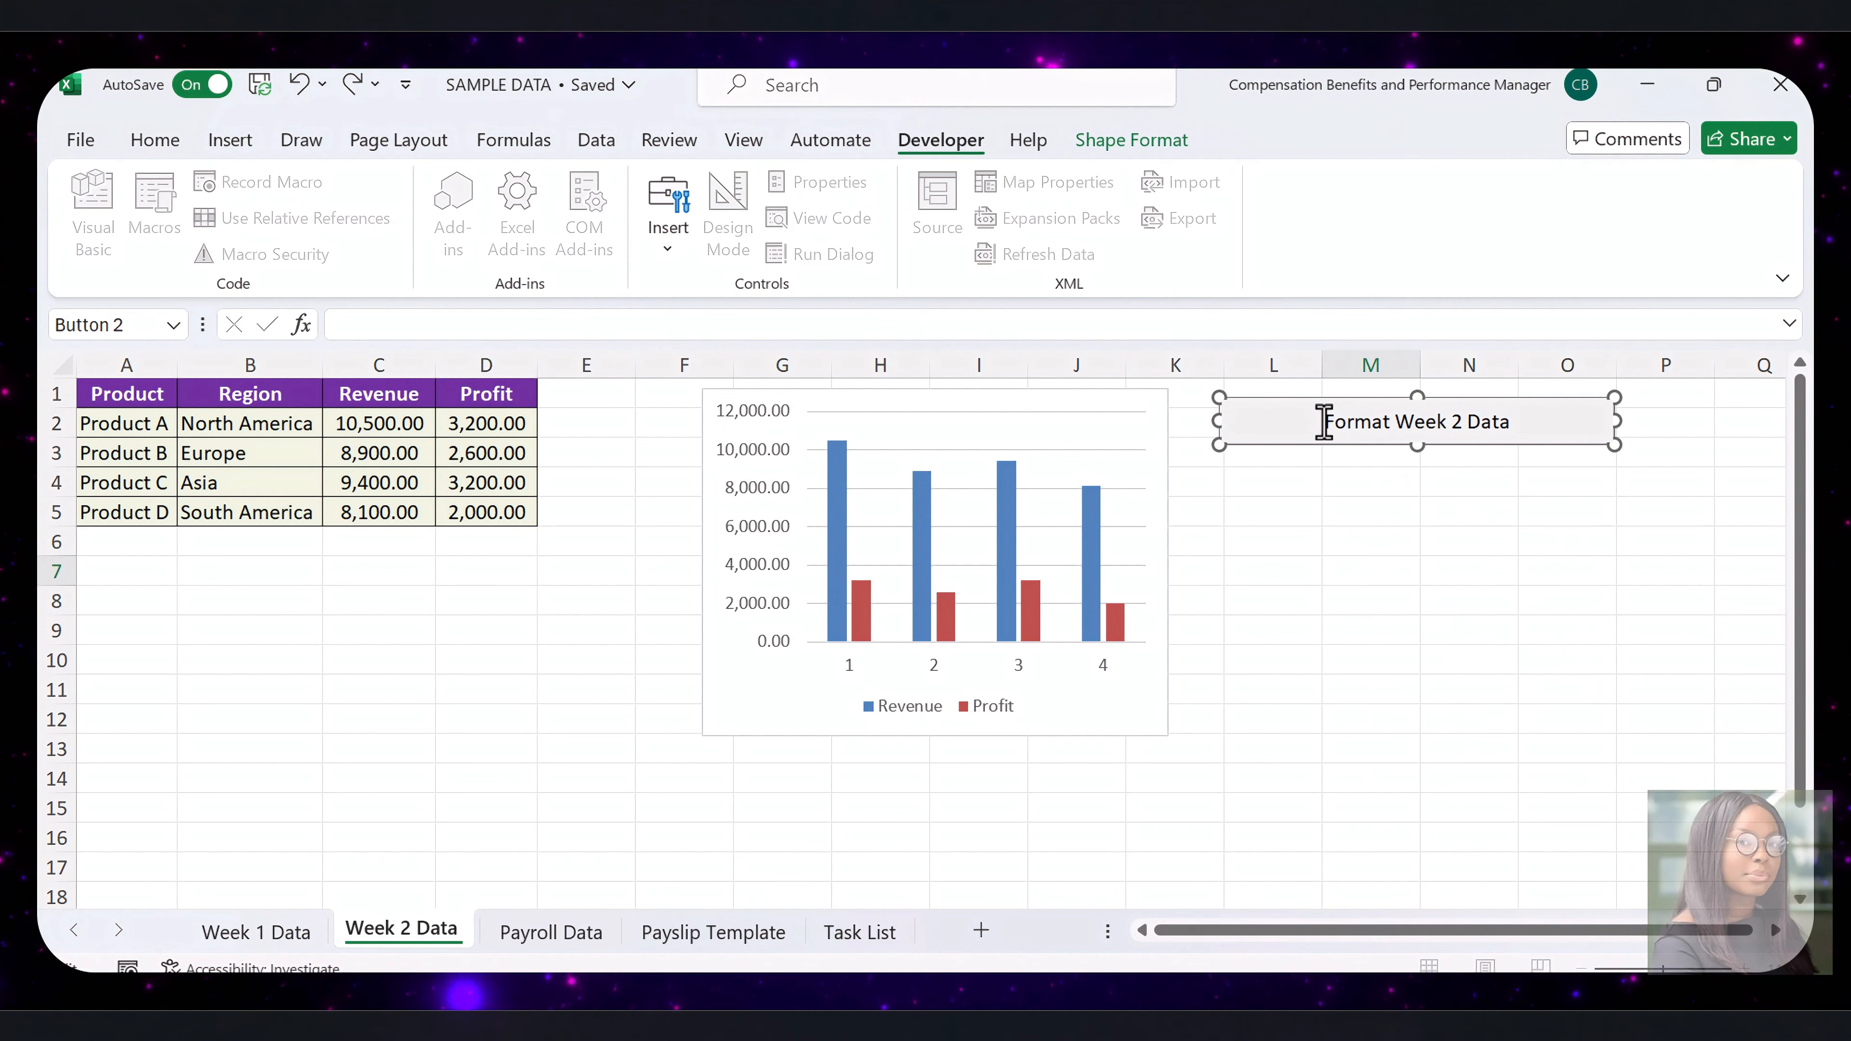
pyautogui.hotkey('shift', 'Right')
pyautogui.hotkey('shift', 'Right')
pyautogui.hotkey('shift', 'Right')
pyautogui.hotkey('shift', 'Right')
pyautogui.hotkey('shift', 'Right')
pyautogui.hotkey('shift', 'Right')
pyautogui.hotkey('shift', 'Right')
pyautogui.hotkey('shift', 'Right')
pyautogui.hotkey('shift', 'Right')
pyautogui.hotkey('shift', 'Right')
pyautogui.hotkey('shift', 'Right')
pyautogui.hotkey('shift', 'Right')
pyautogui.click(155, 139)
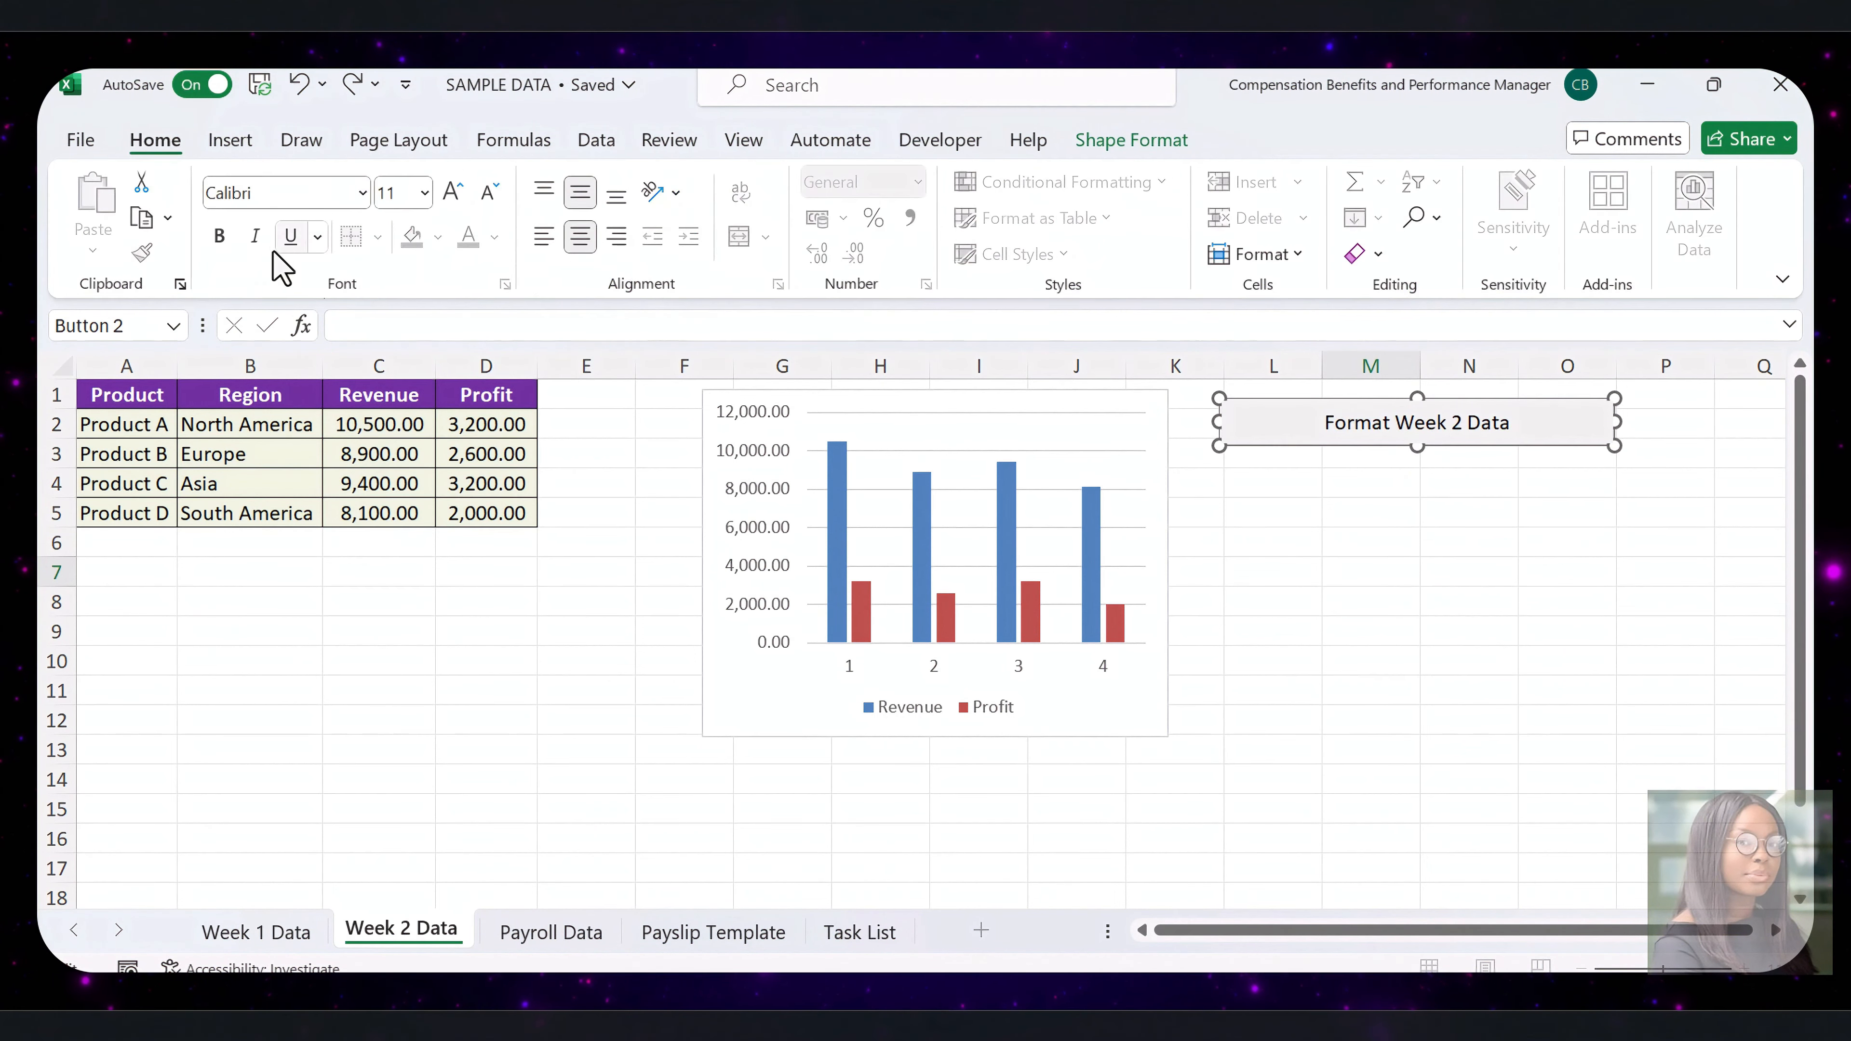
pyautogui.click(218, 235)
pyautogui.click(1440, 493)
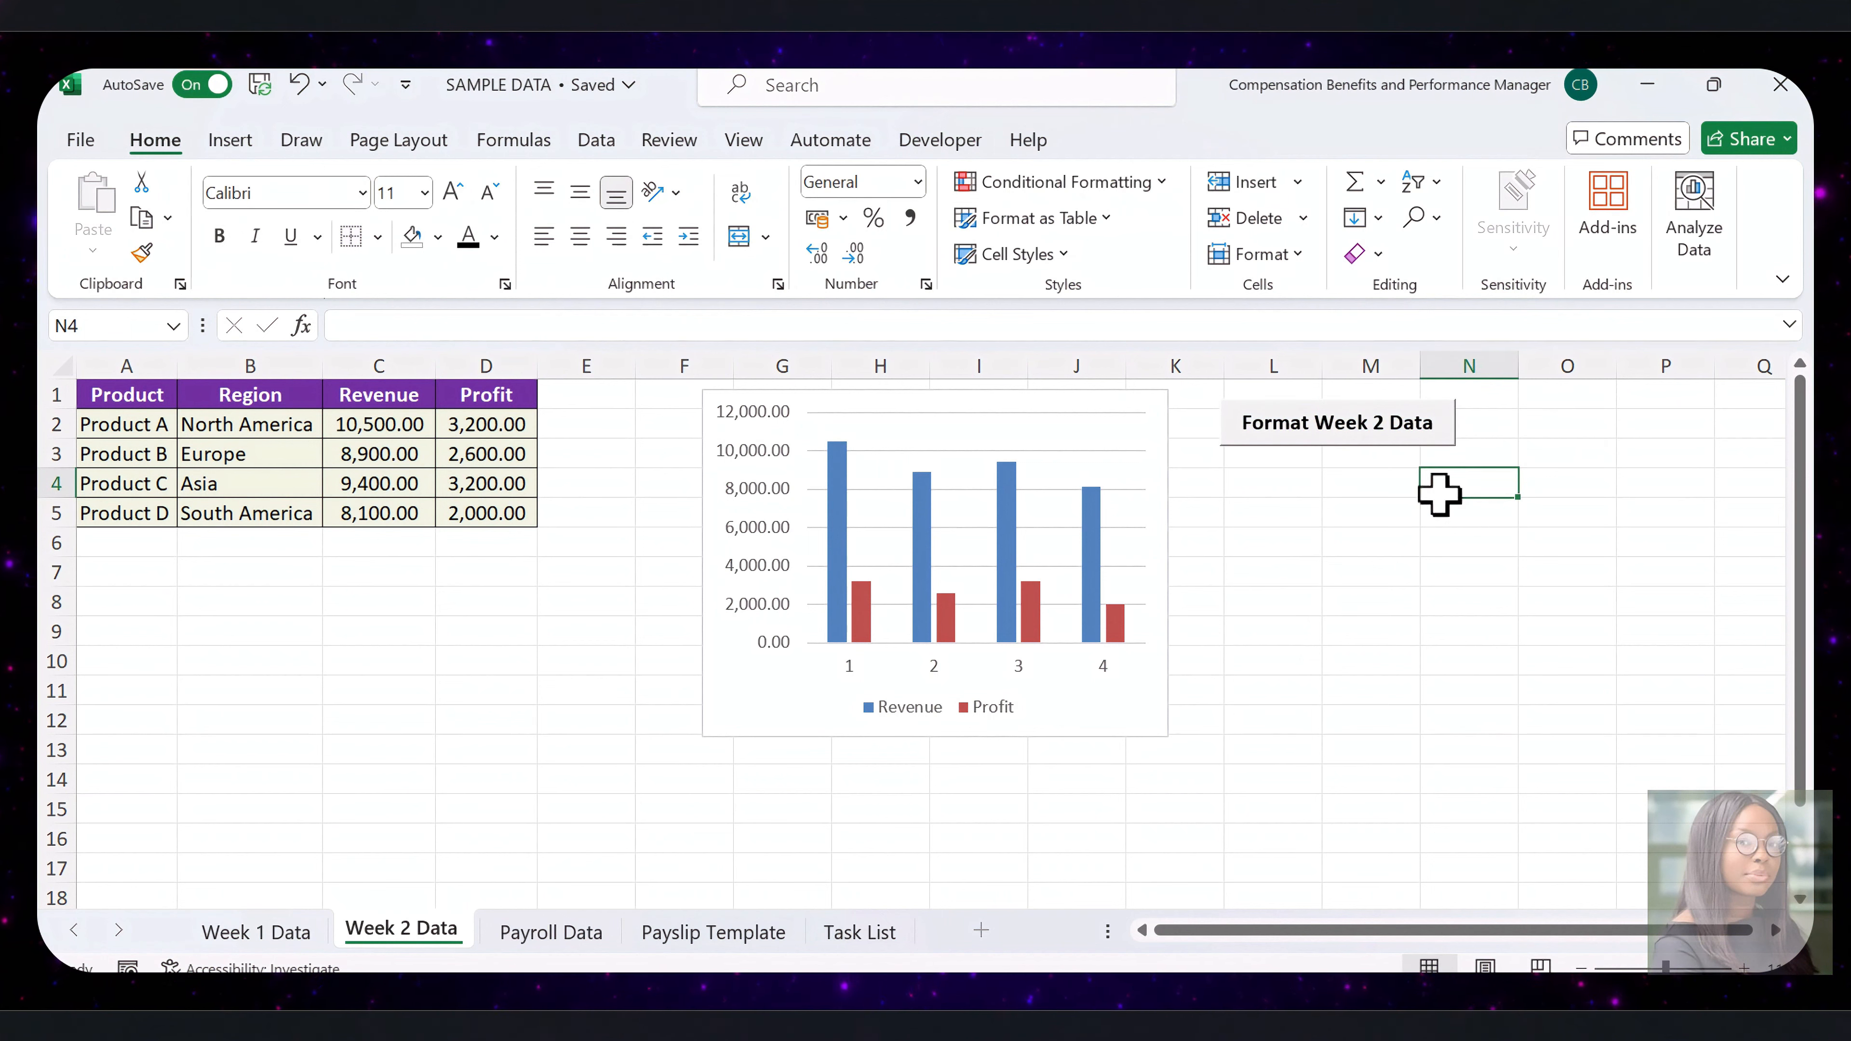
# Run the assigned macro with the Format Week 2 Data button and dismiss its completion message
pyautogui.click(1344, 435)
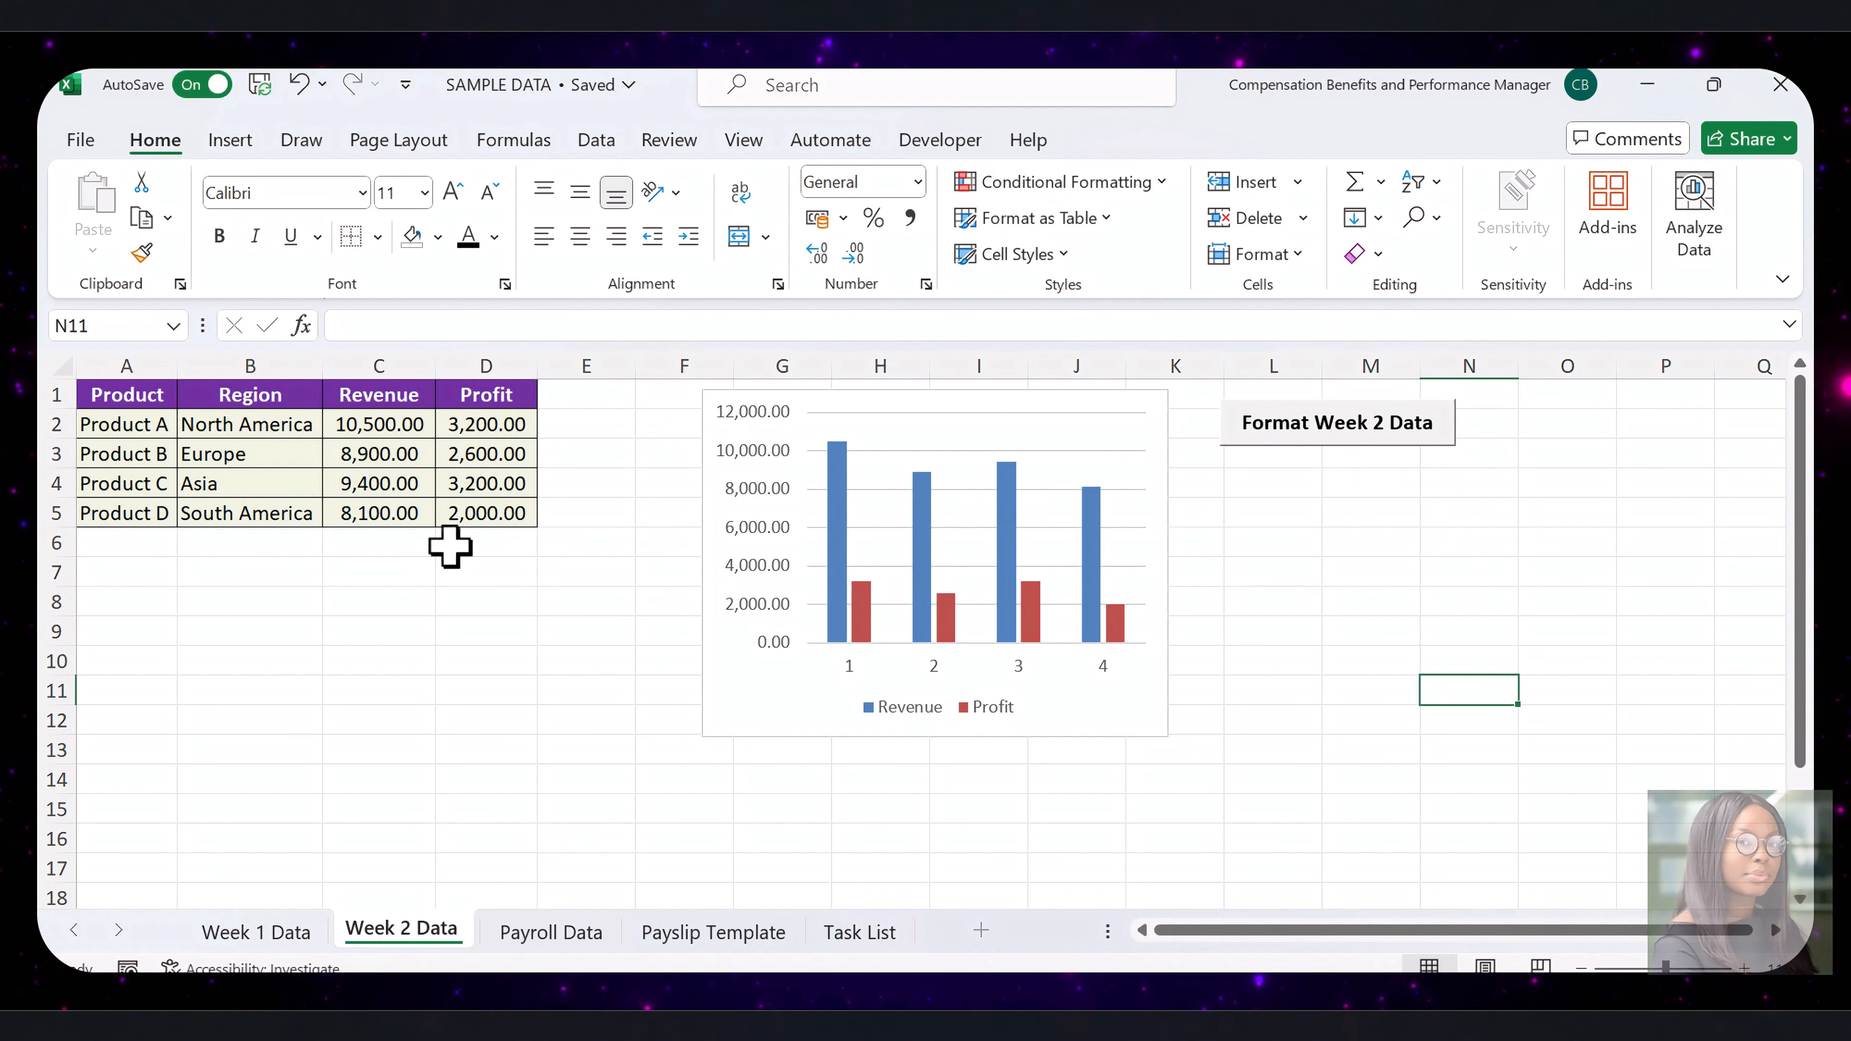
pyautogui.click(1320, 440)
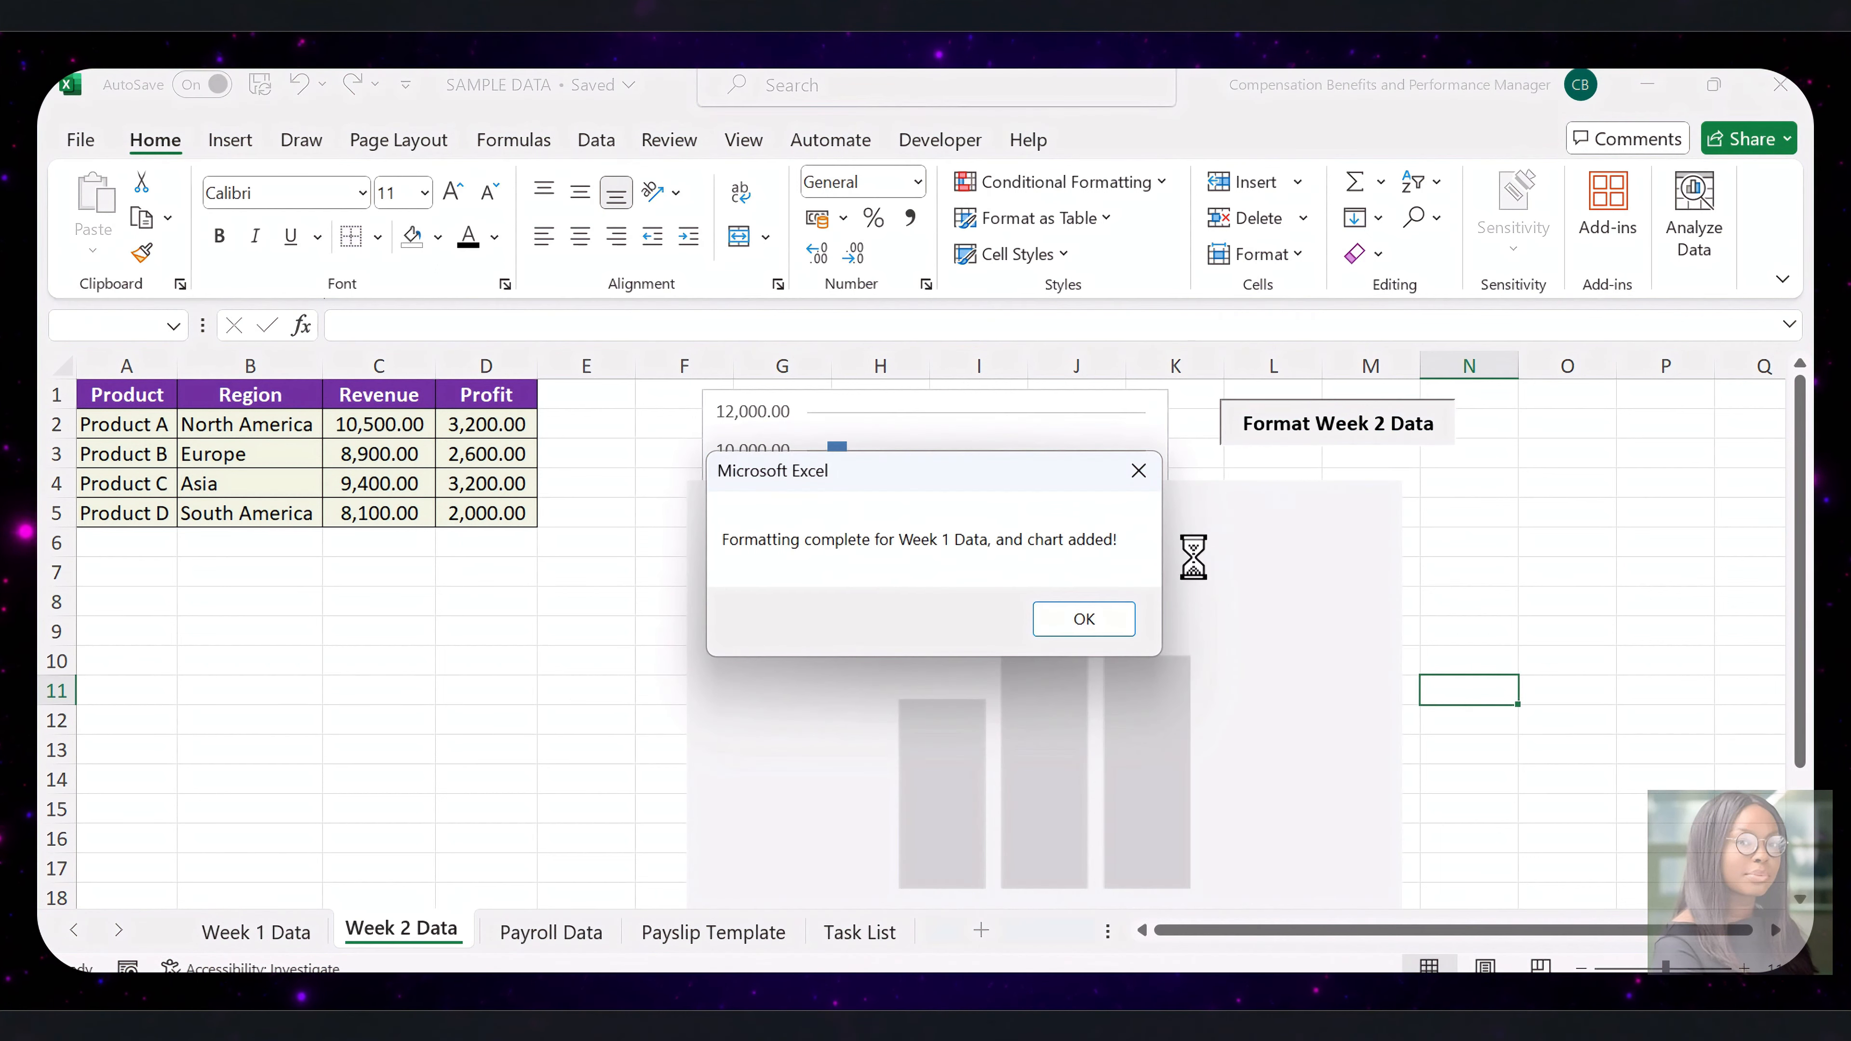
pyautogui.click(1115, 620)
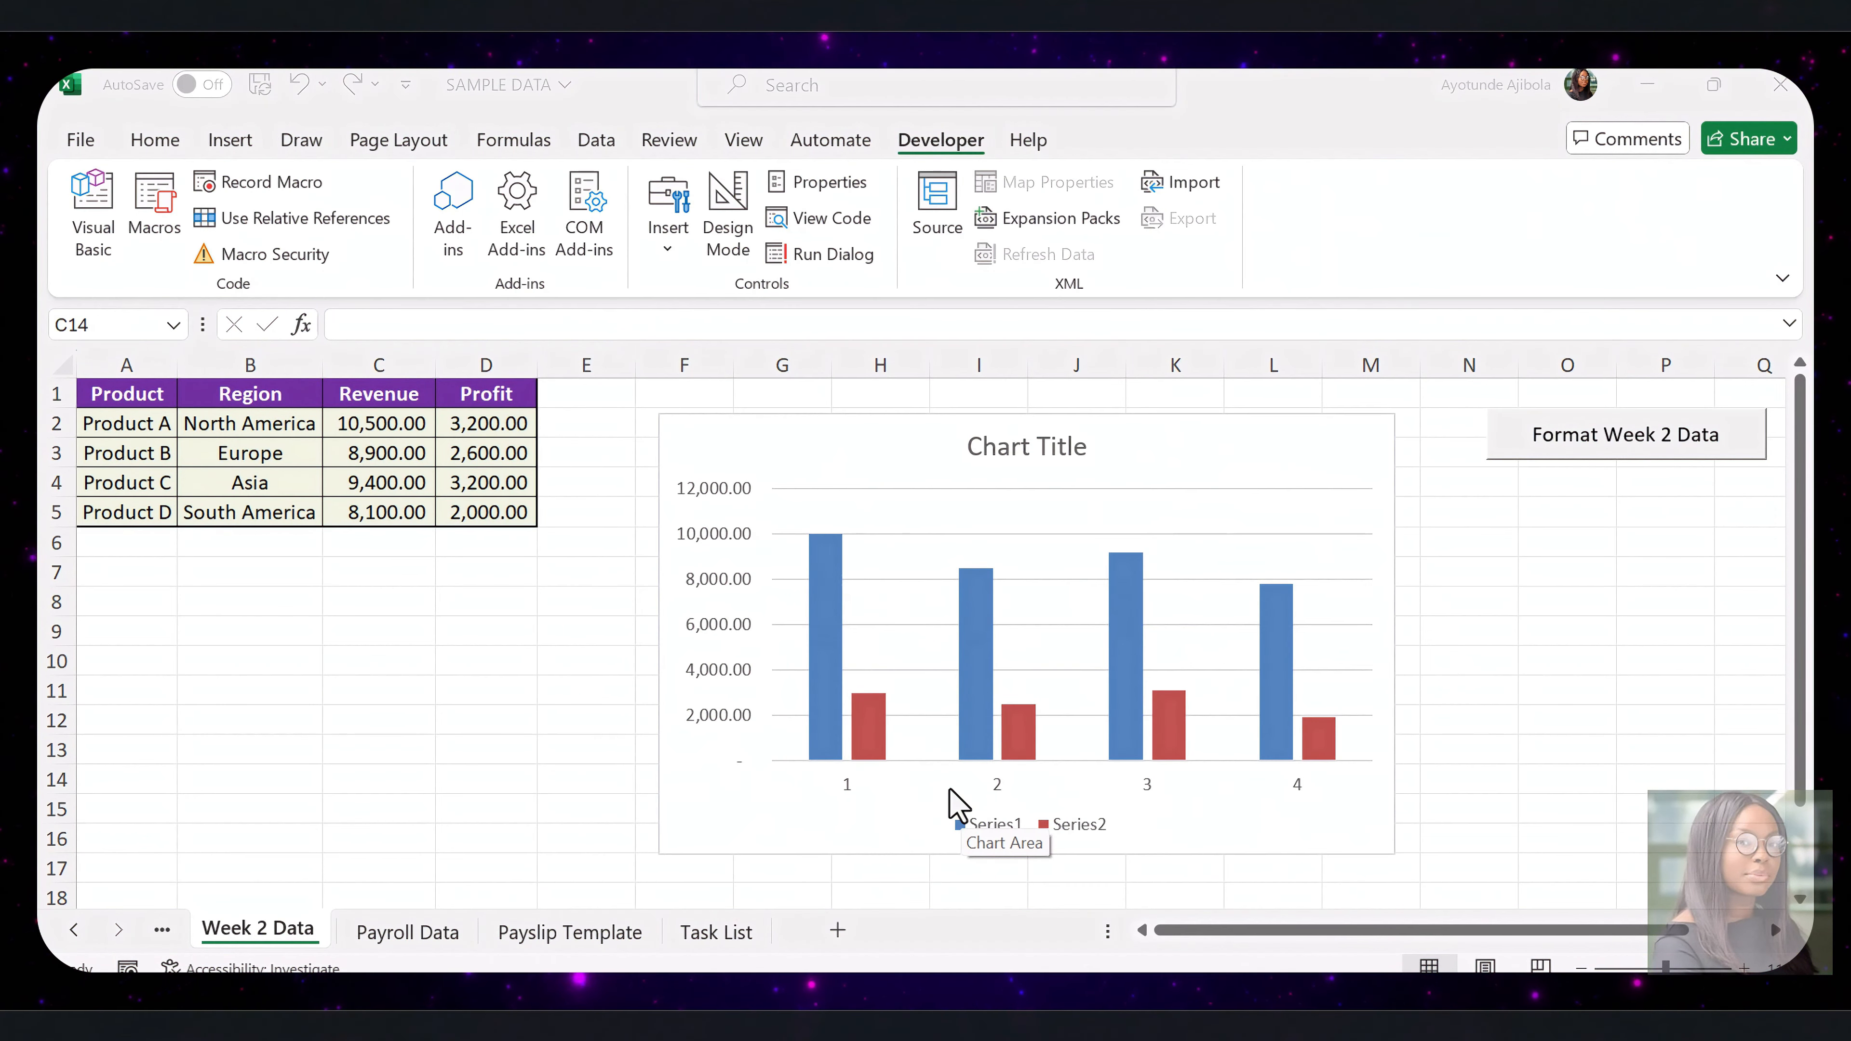
# Switch to the Payroll Data sheet and start recording a macro named GeneratePayslip, stored in This Workbook
pyautogui.click(383, 931)
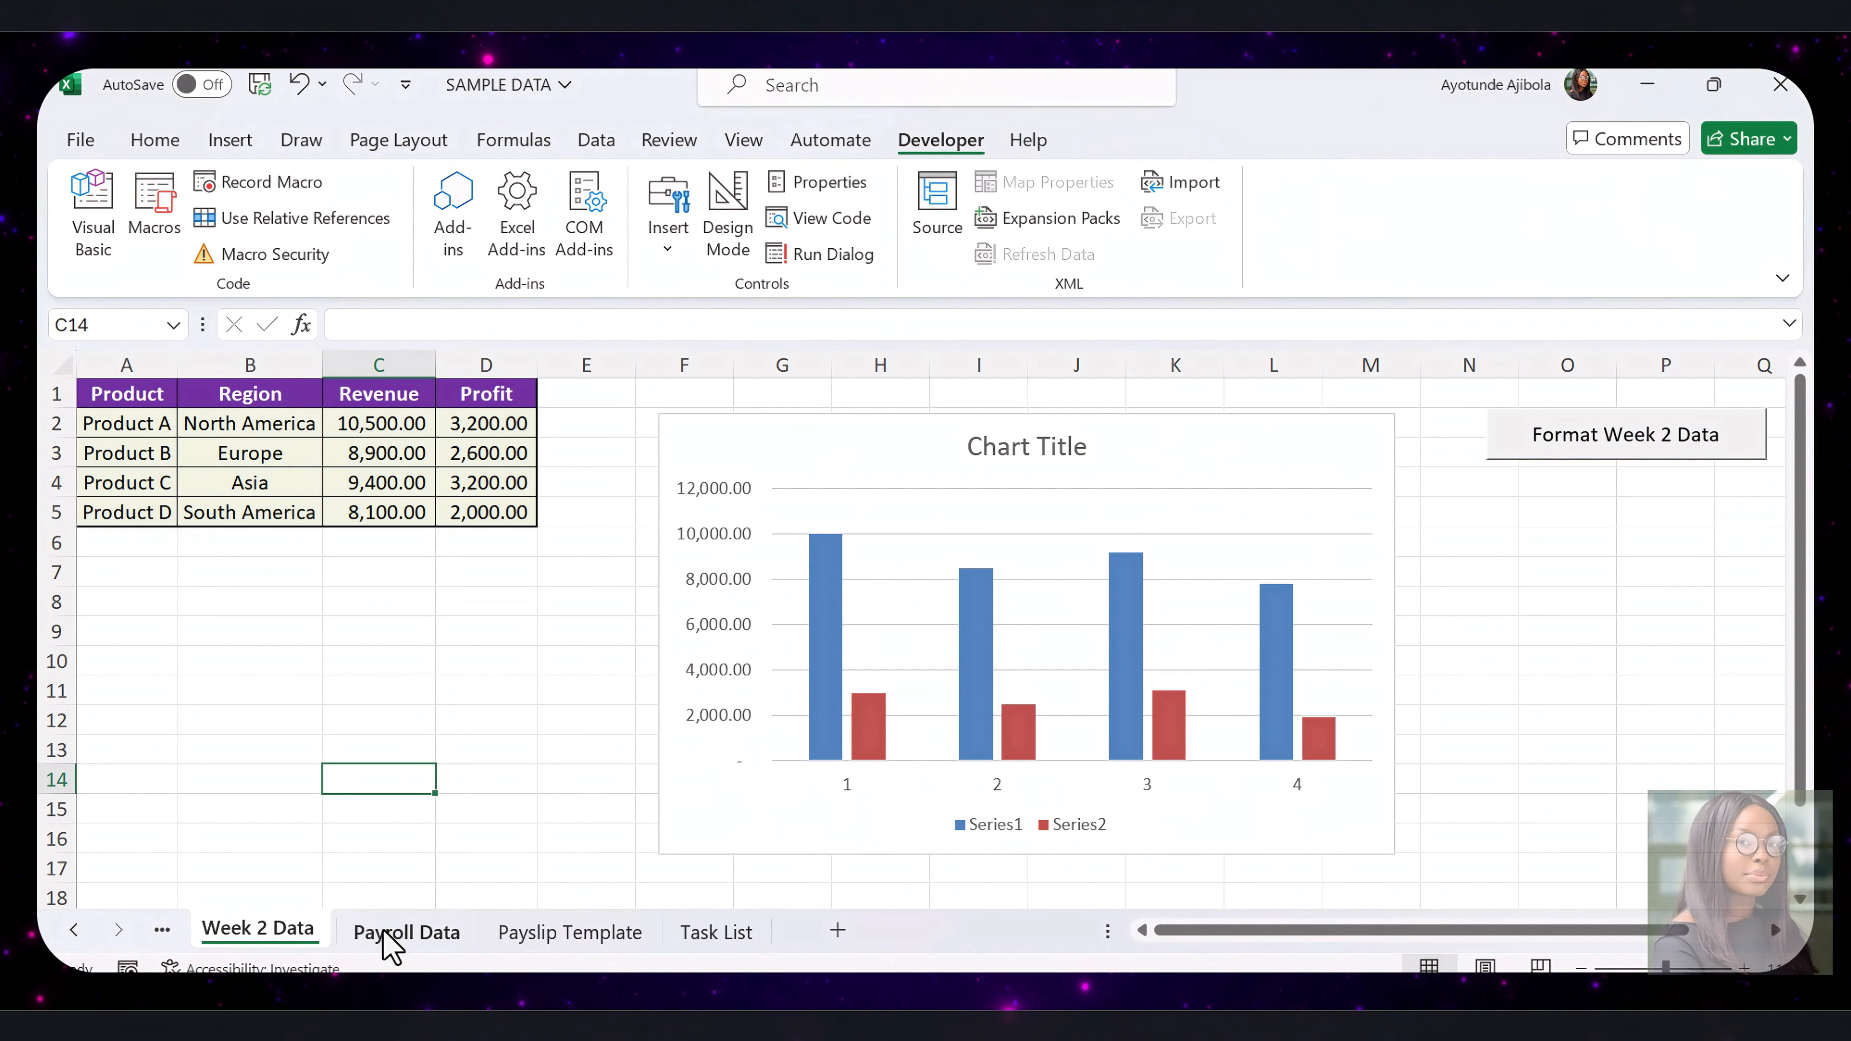
pyautogui.click(385, 934)
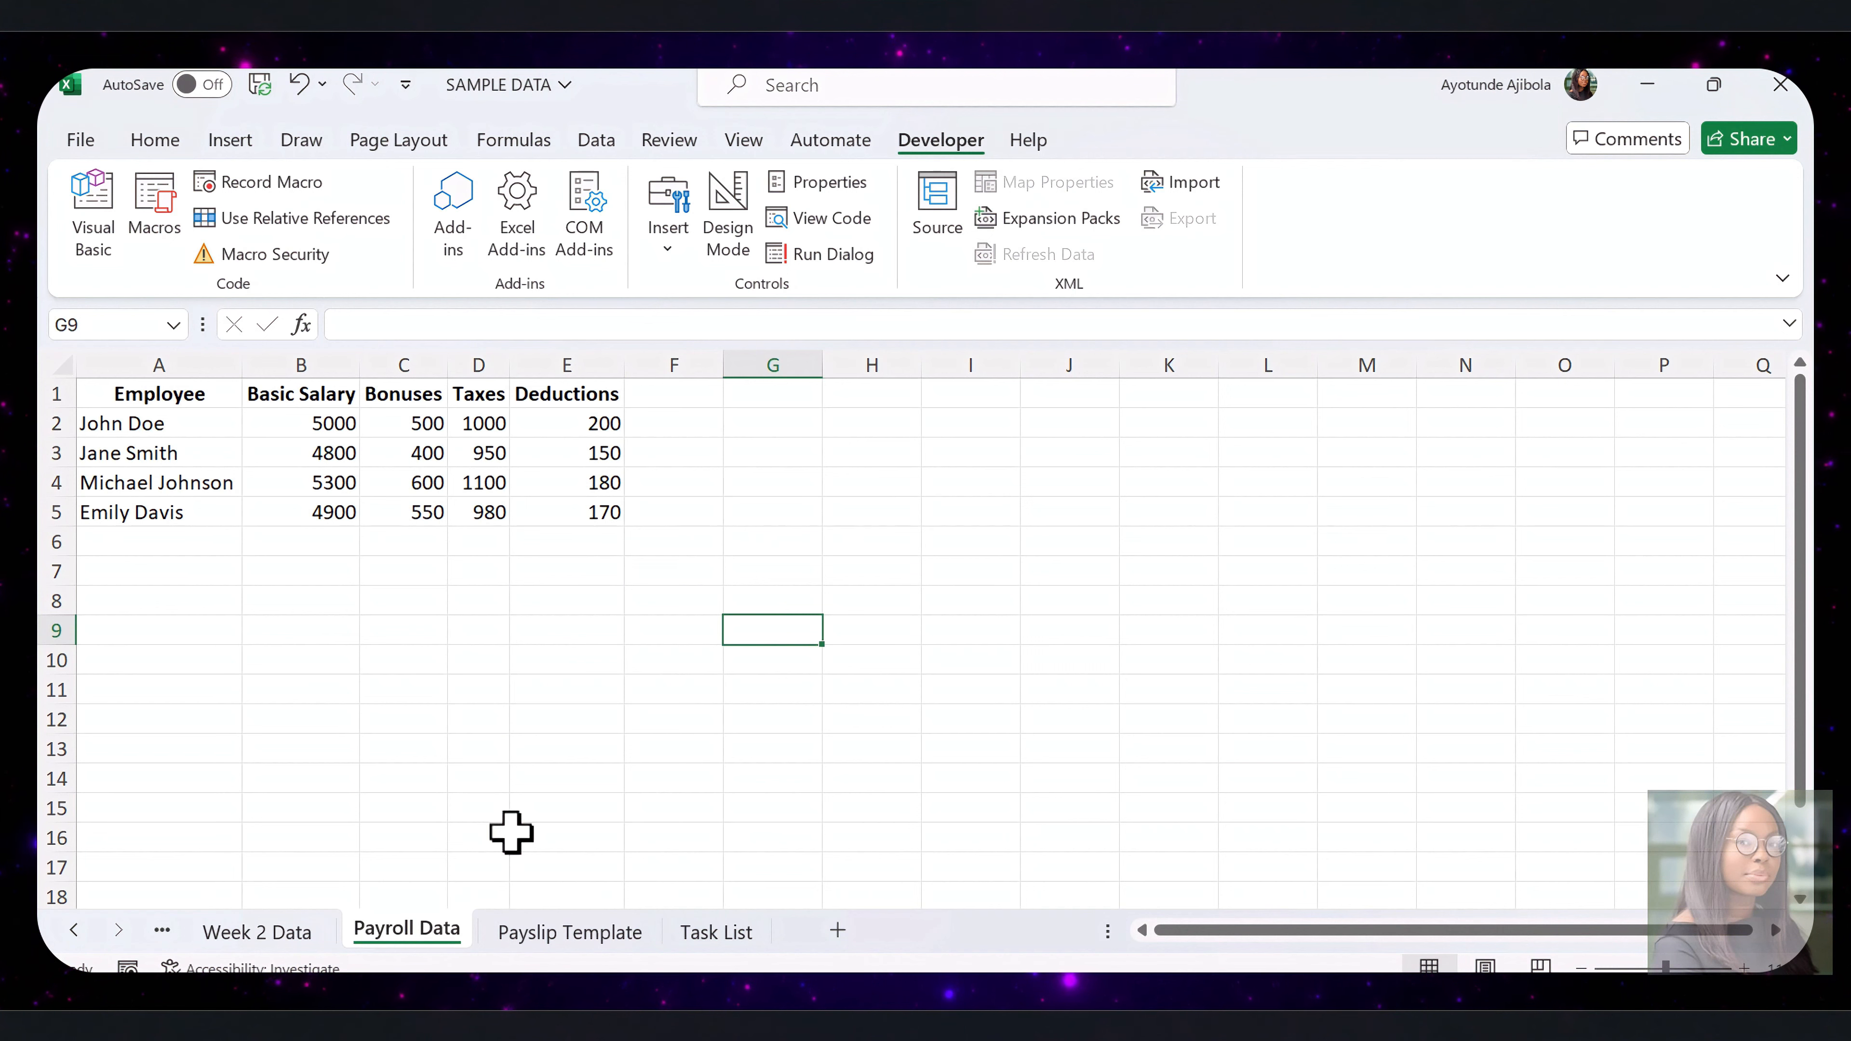
pyautogui.click(264, 187)
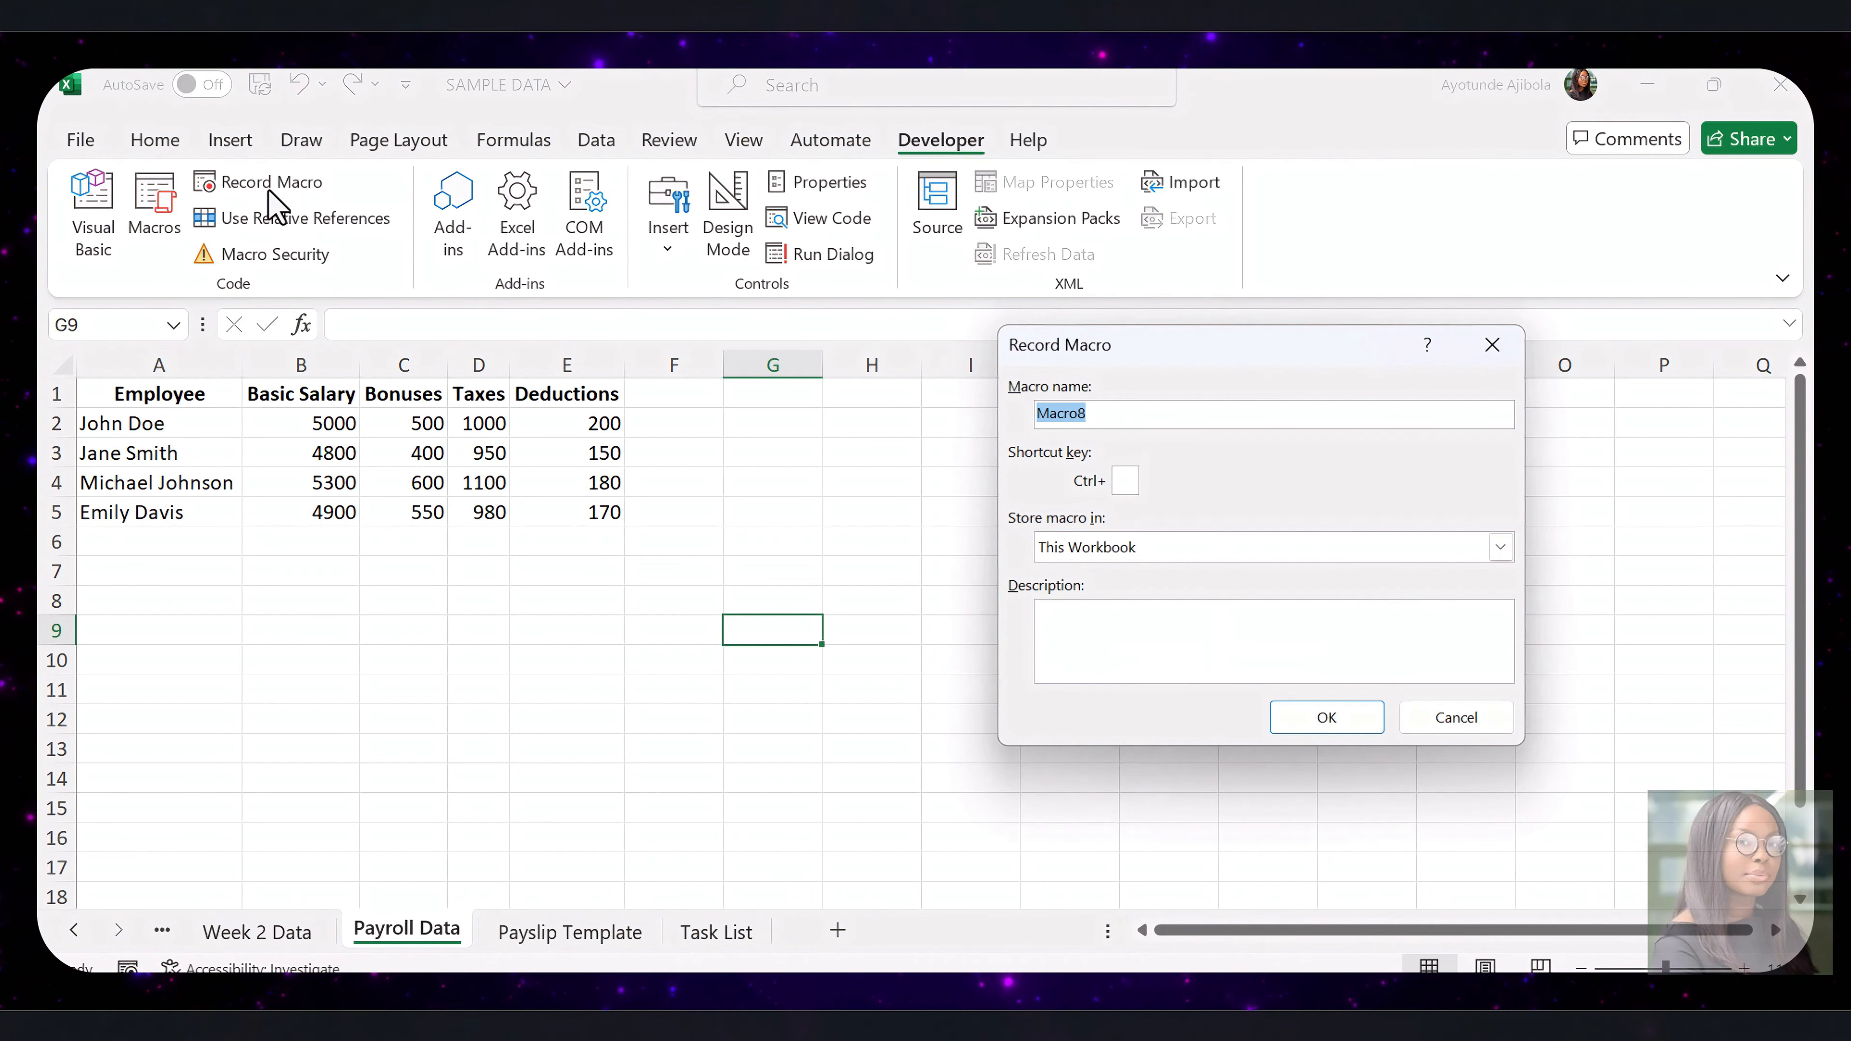
pyautogui.write('GeneratePayslip')
pyautogui.click(1317, 718)
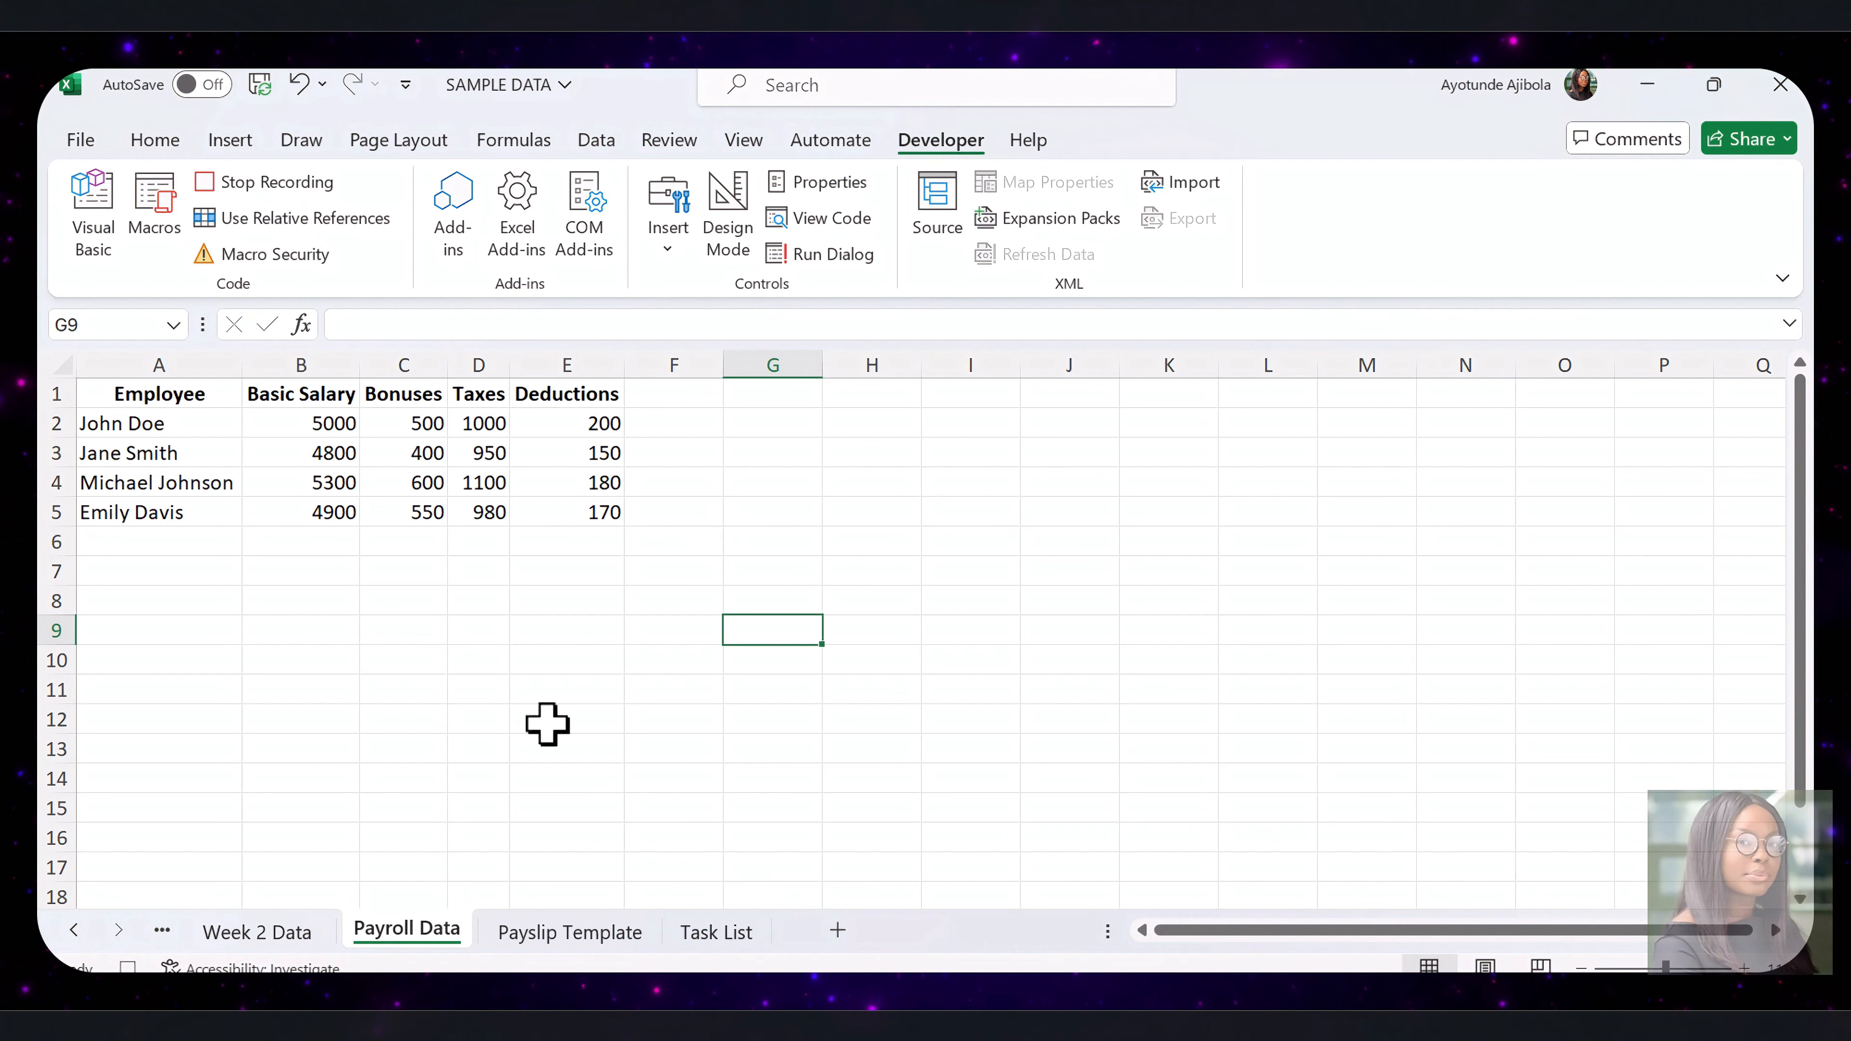
# Copy the first employee's name from A2 of Payroll Data into B2 of the Payslip Template sheet
pyautogui.rightClick(200, 423)
pyautogui.click(308, 287)
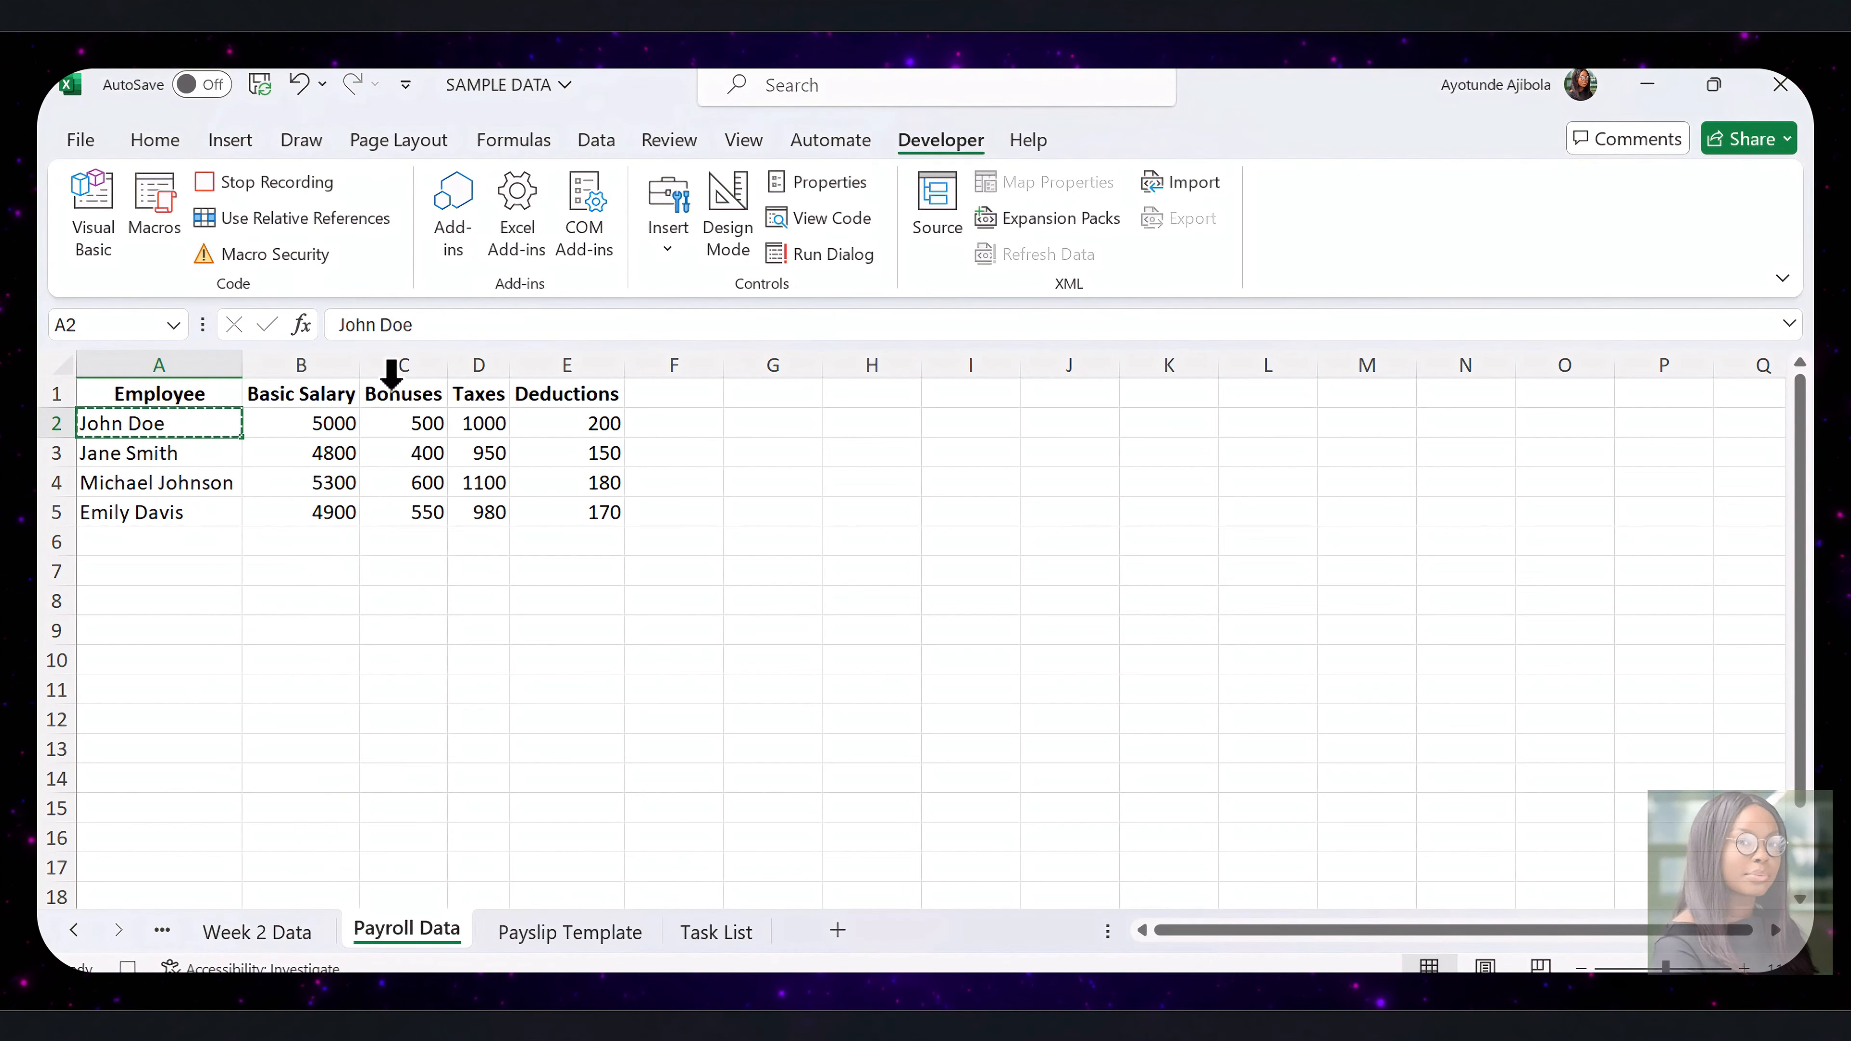
pyautogui.click(560, 933)
pyautogui.rightClick(358, 428)
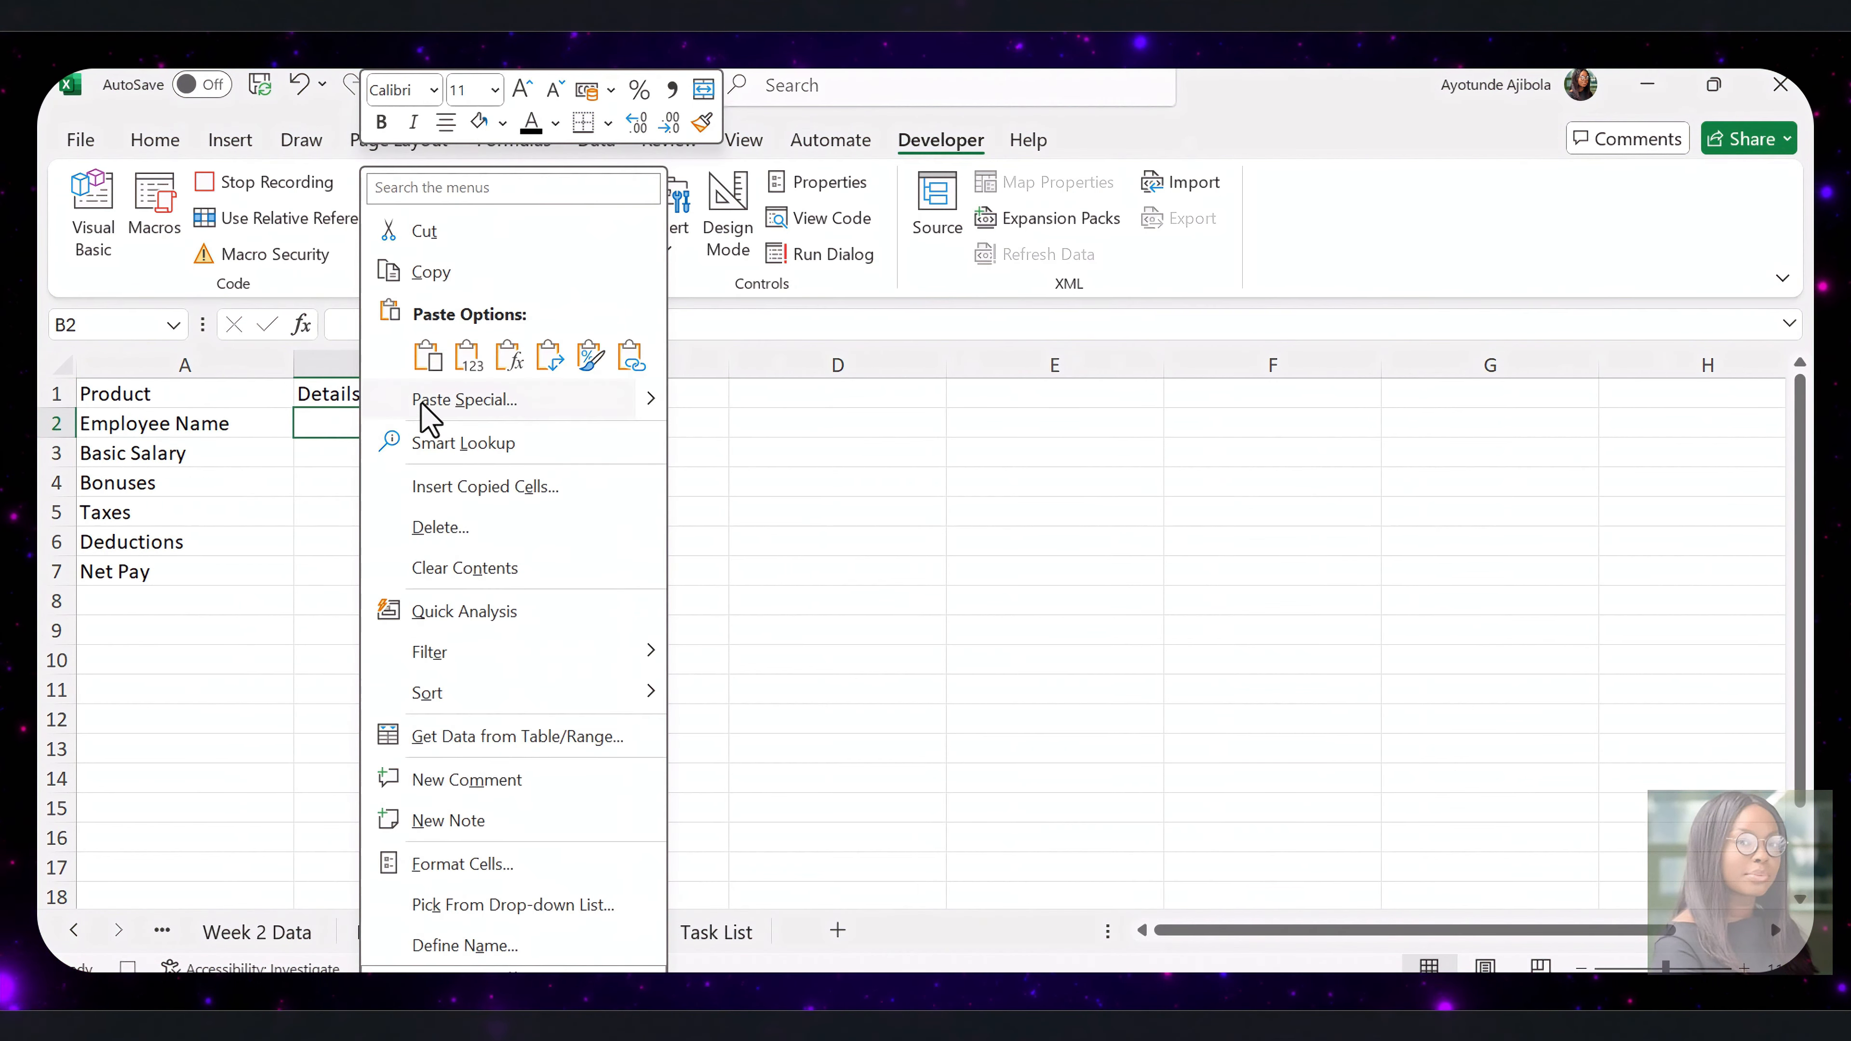
pyautogui.click(462, 372)
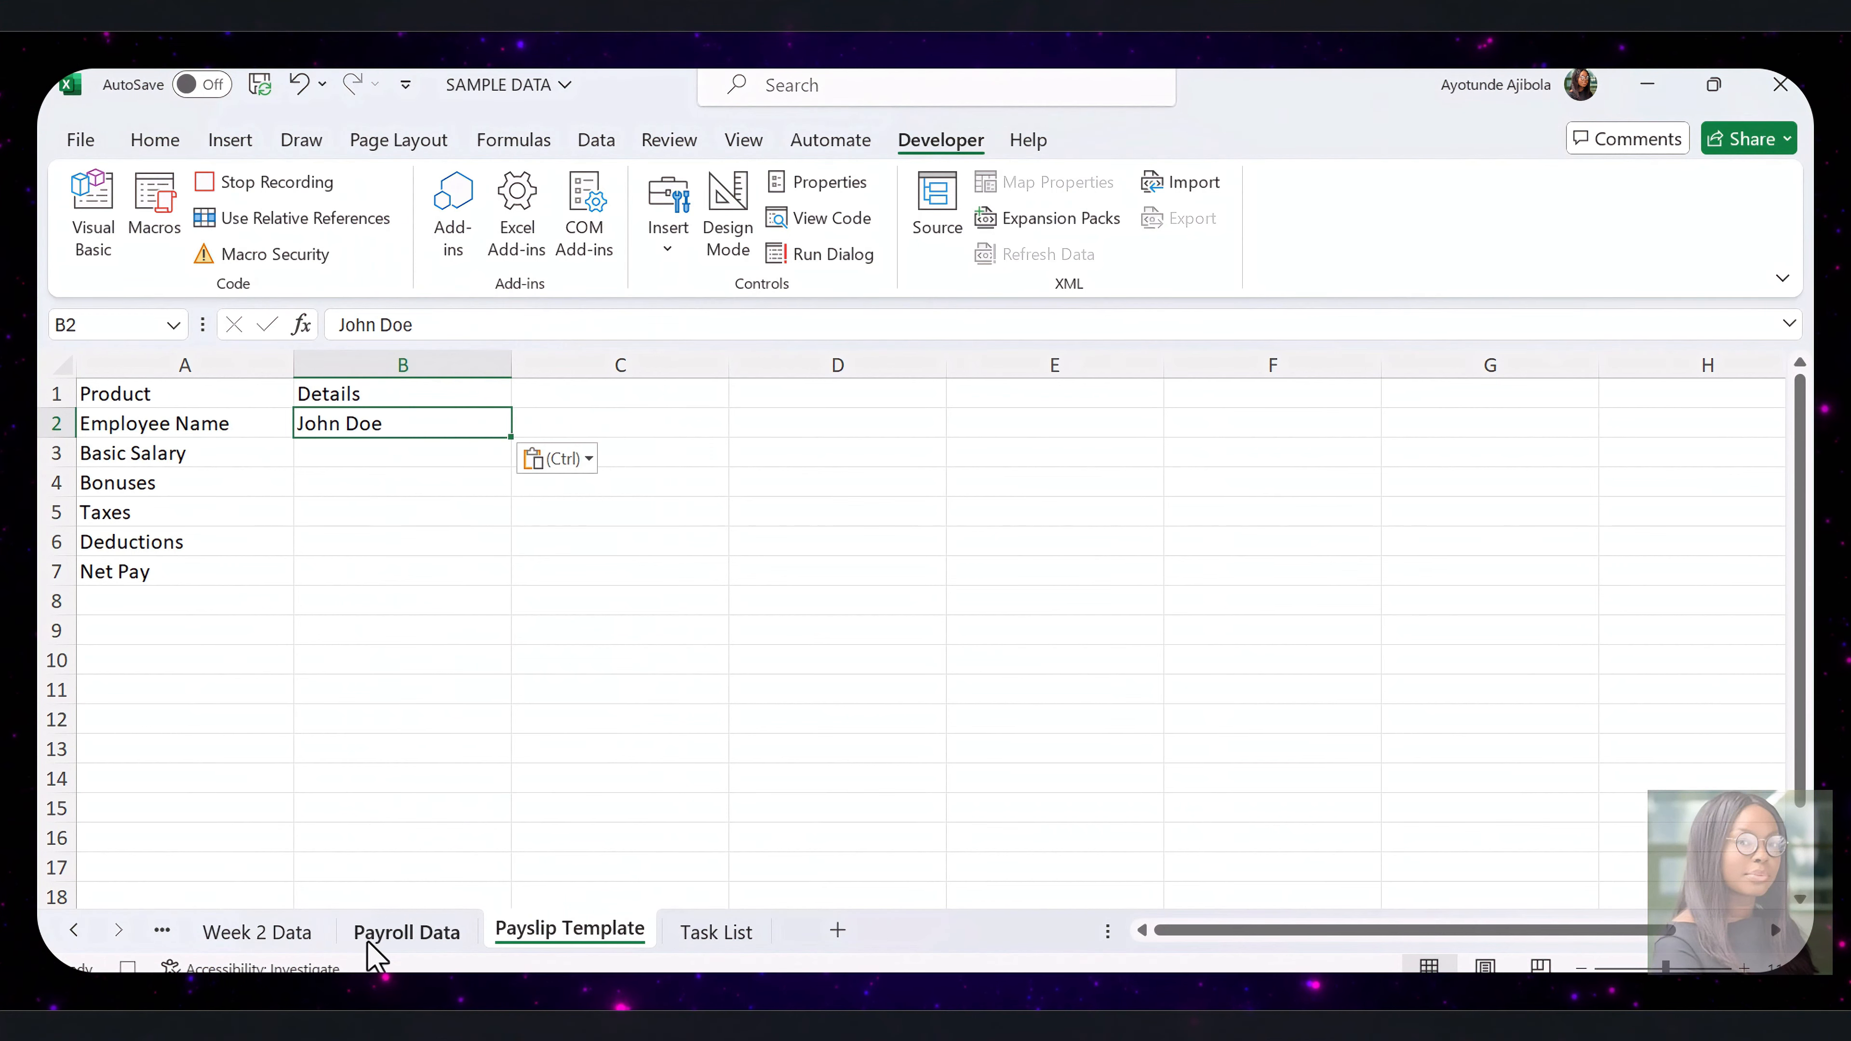
# Copy the first employee's basic salary from B2 of Payroll Data into B3 of Payslip Template
pyautogui.click(448, 932)
pyautogui.click(318, 413)
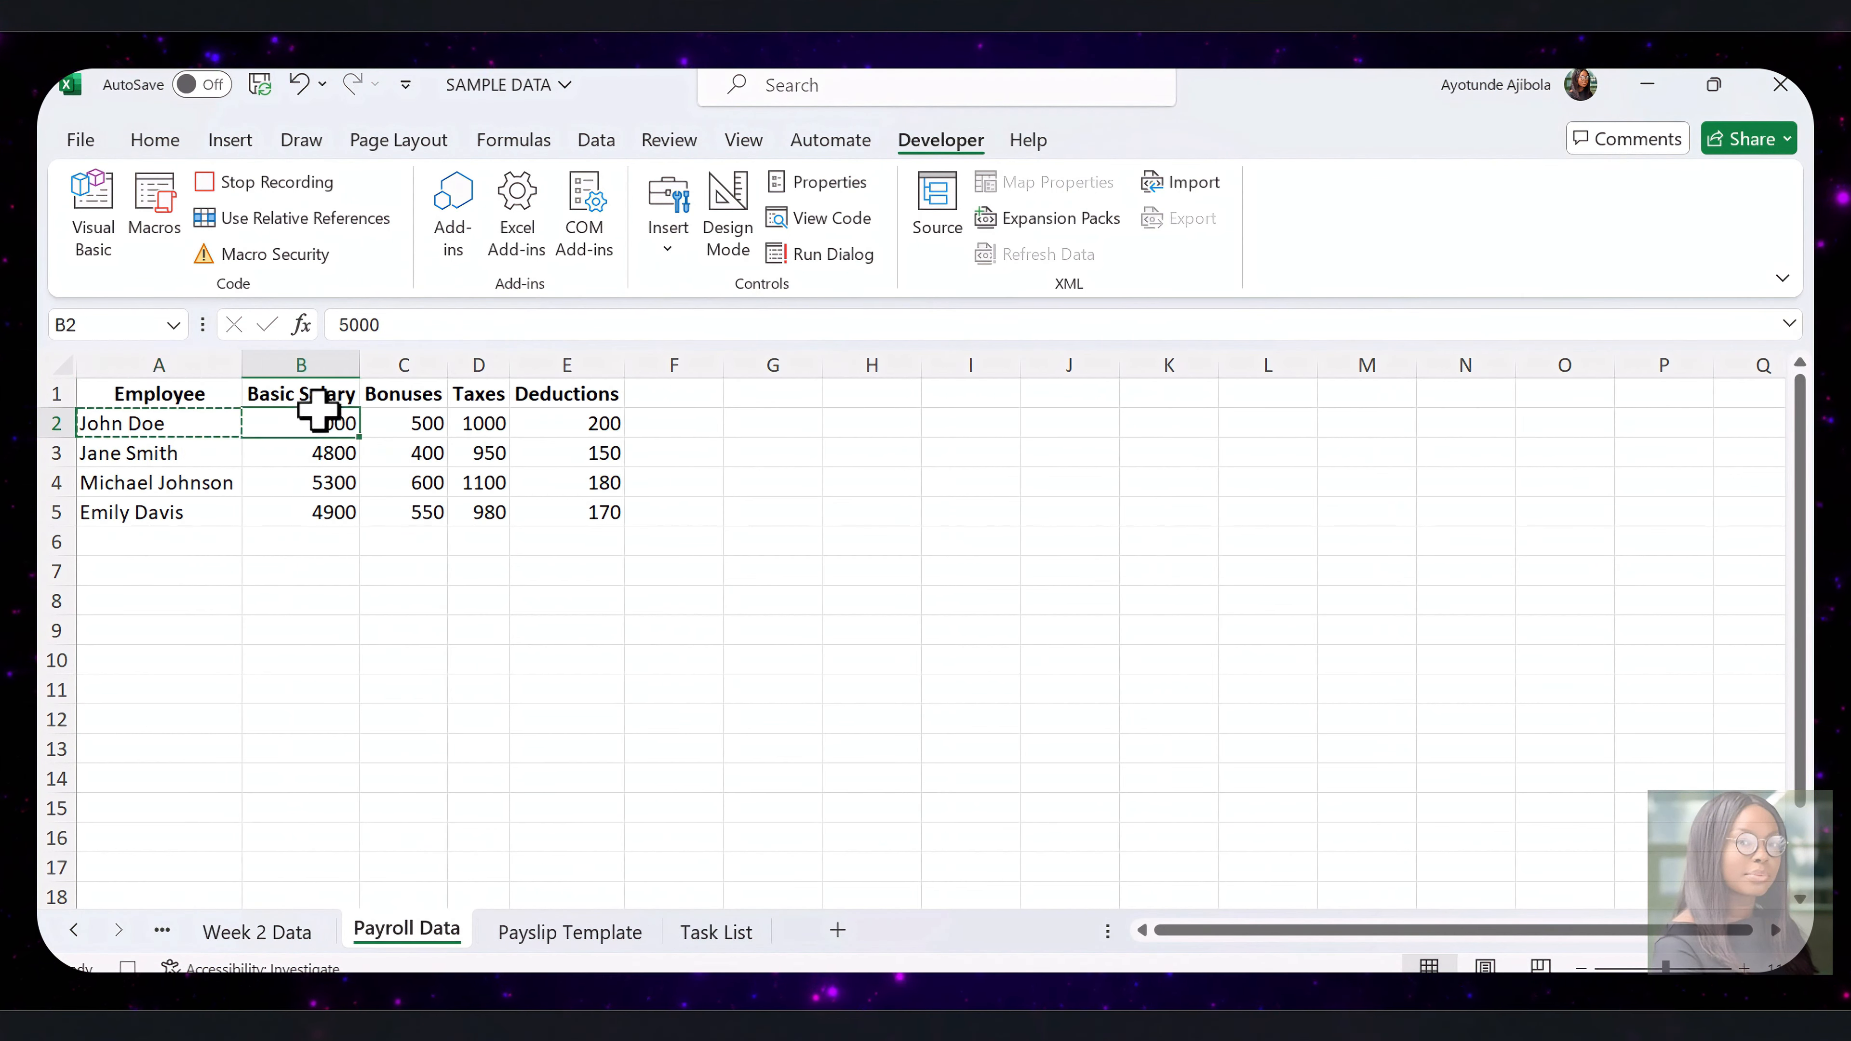
pyautogui.rightClick(319, 418)
pyautogui.click(428, 283)
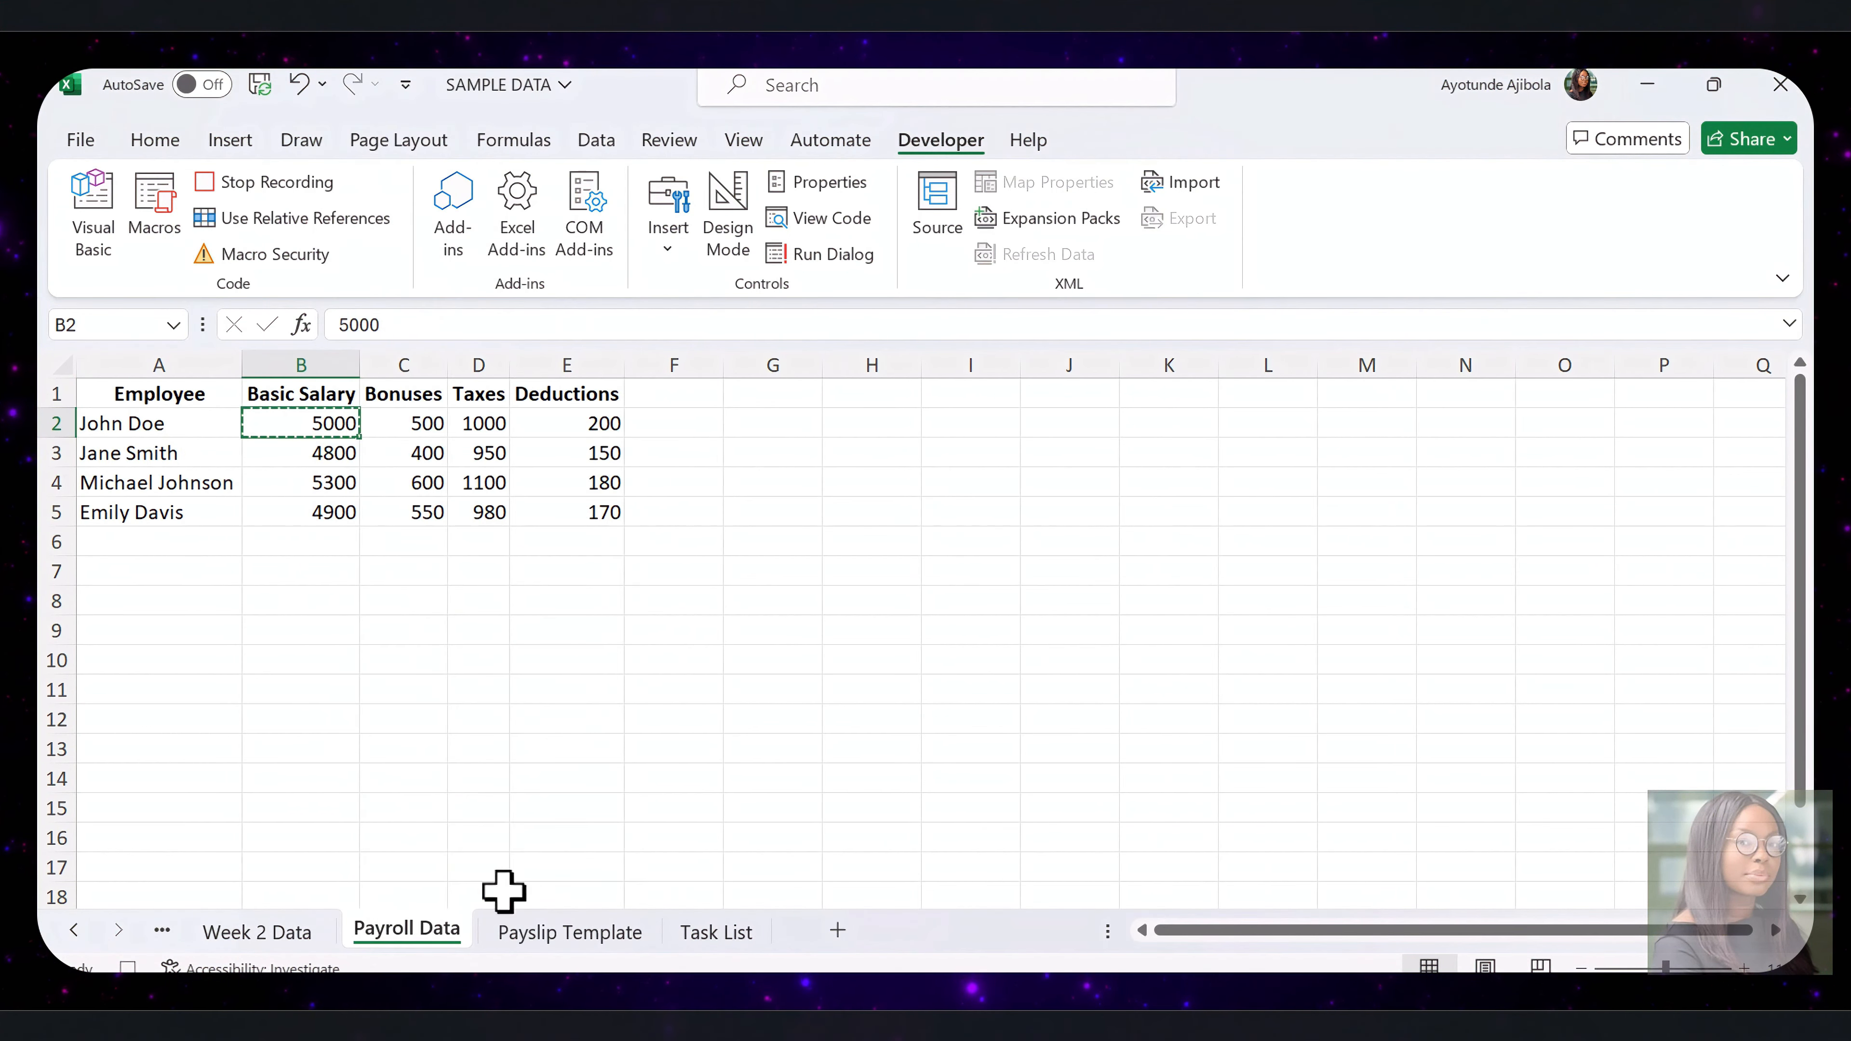
pyautogui.click(525, 931)
pyautogui.click(390, 458)
pyautogui.rightClick(390, 458)
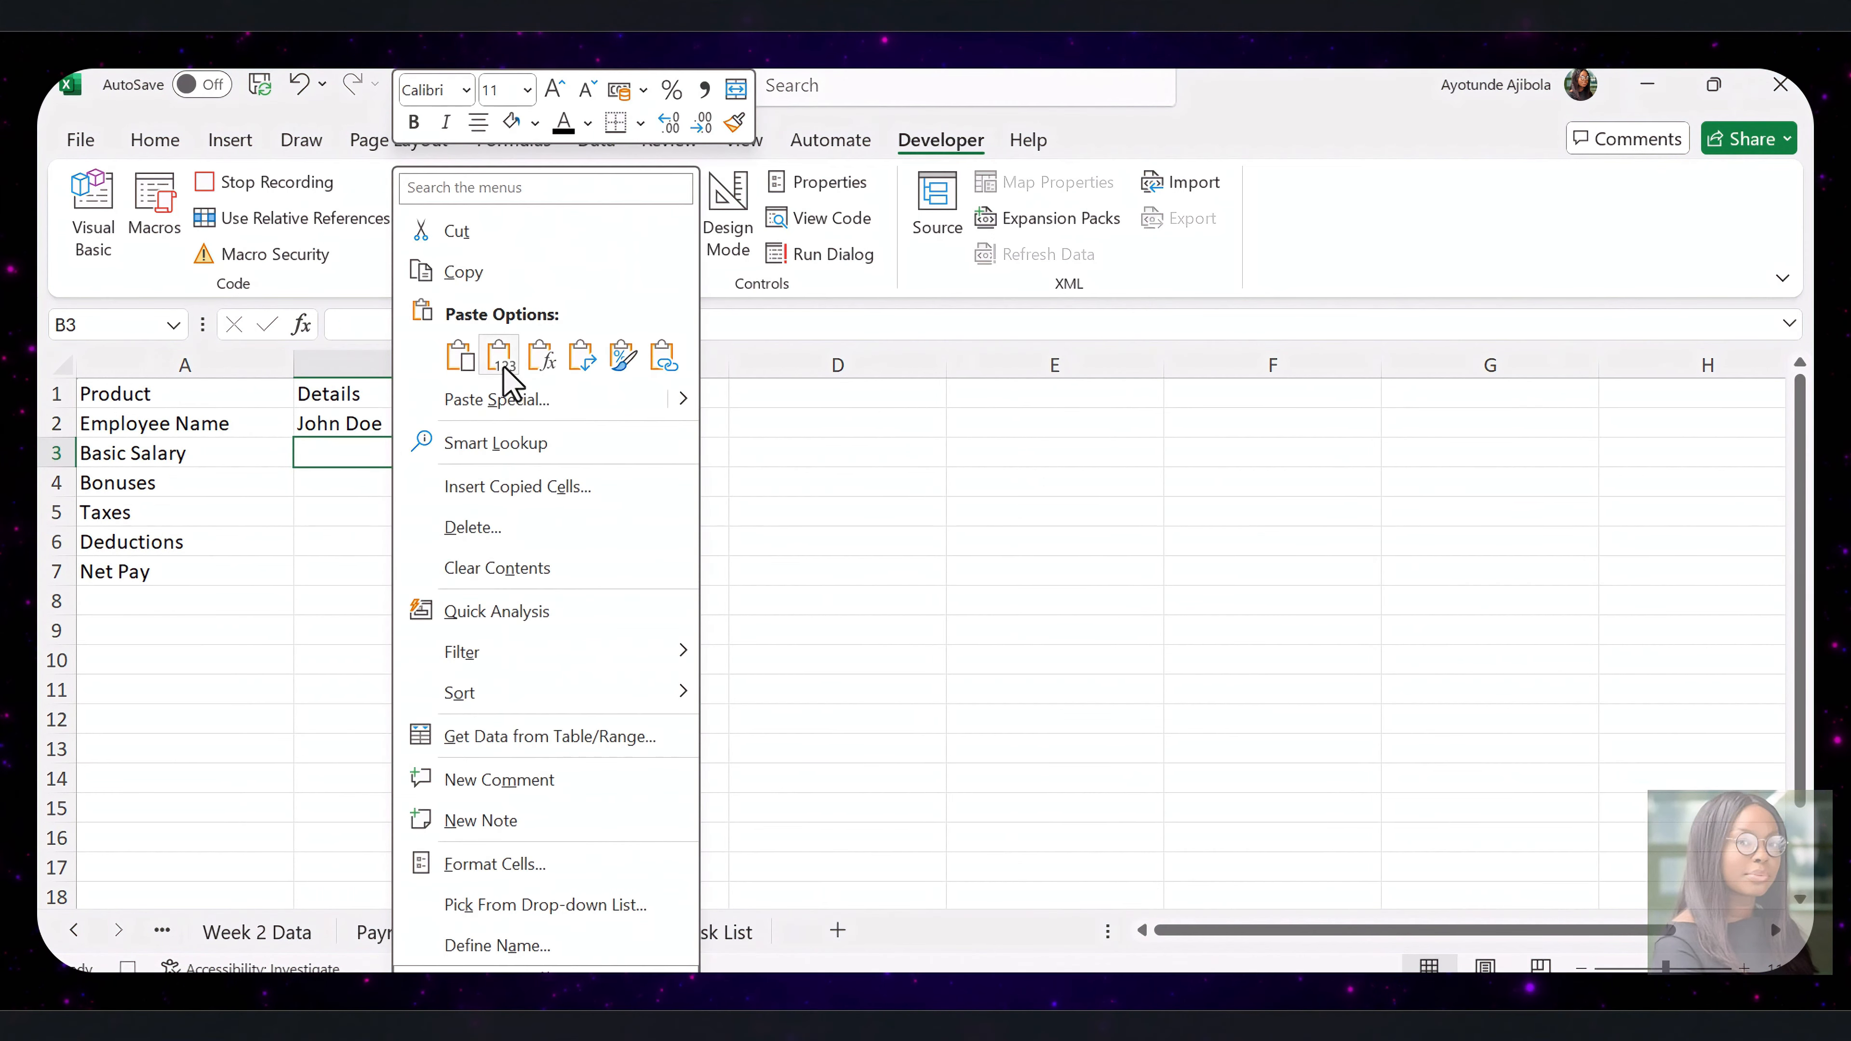
pyautogui.click(500, 360)
# Copy the first employee's bonus from C2 of Payroll Data into B4 of Payslip Template
pyautogui.hotkey('ctrl', 'pageup')
pyautogui.rightClick(423, 424)
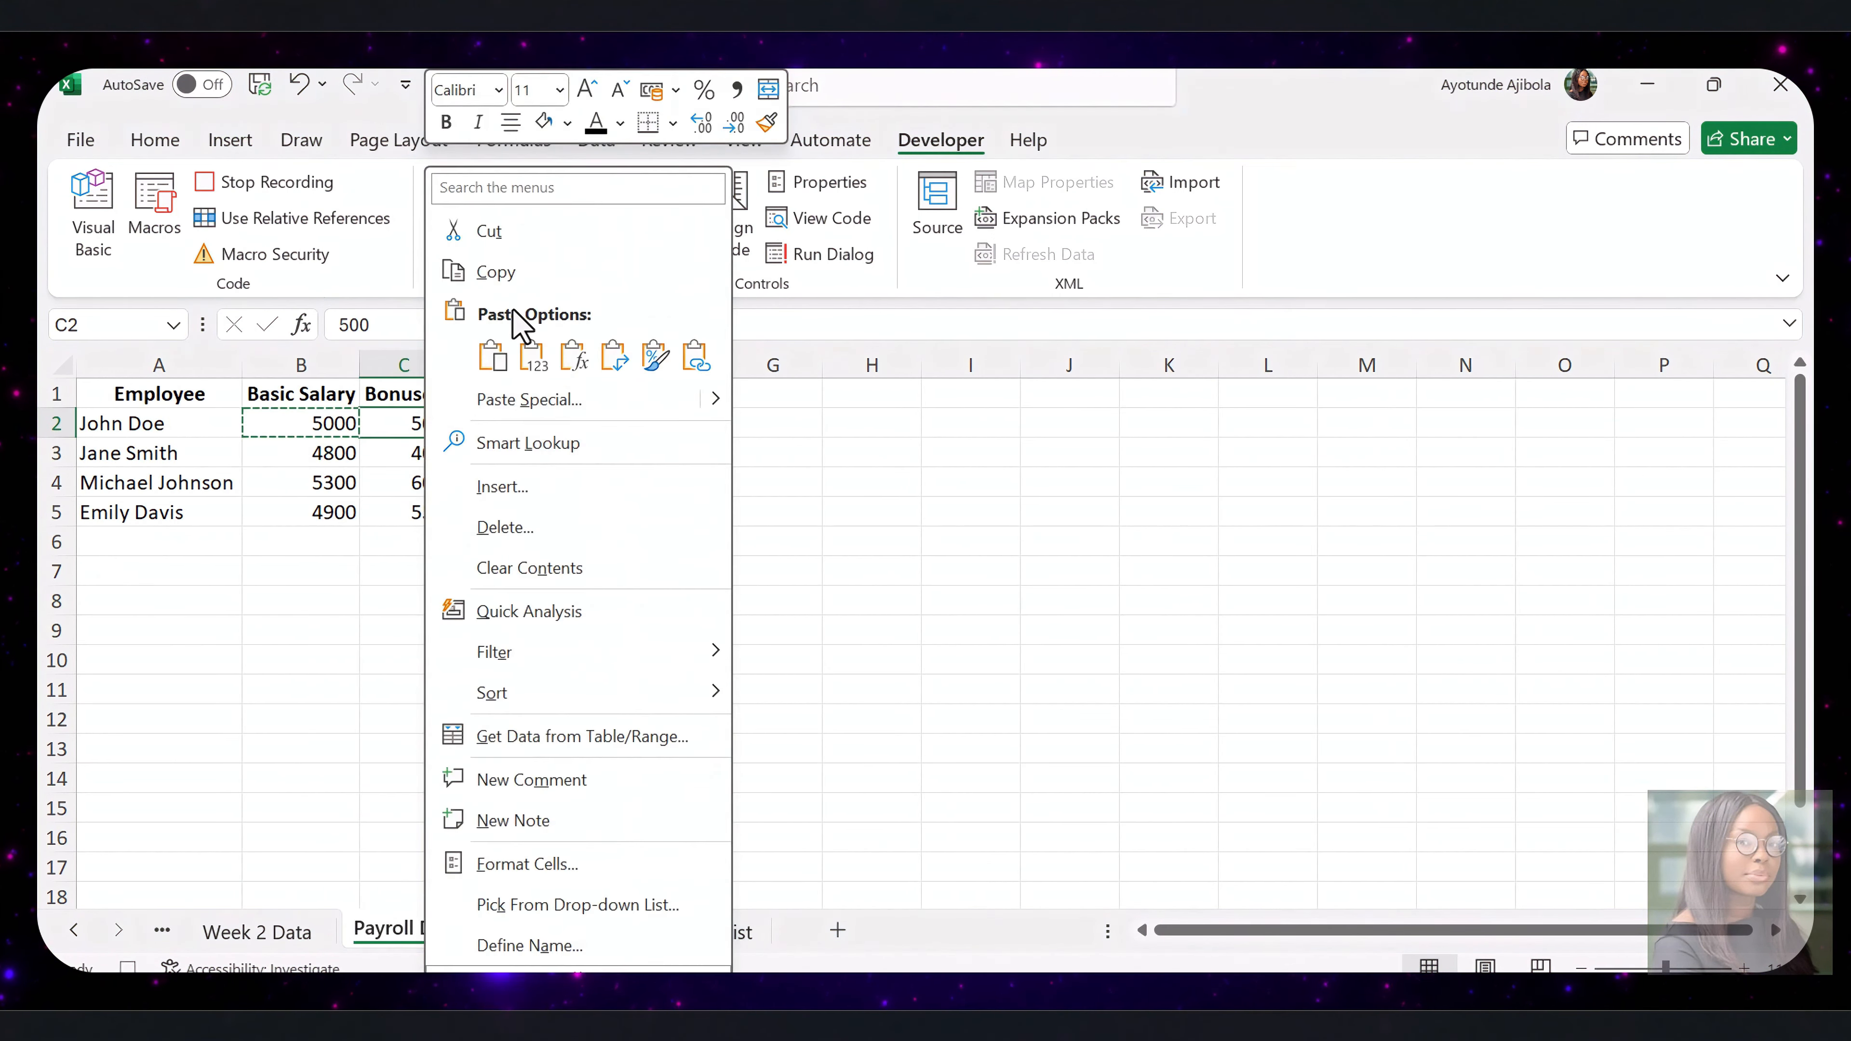
pyautogui.click(487, 269)
pyautogui.click(570, 932)
pyautogui.rightClick(416, 482)
pyautogui.click(490, 357)
# Copy the first employee's taxes from D2 of Payroll Data into B5 of Payslip Template
pyautogui.click(473, 933)
pyautogui.rightClick(488, 418)
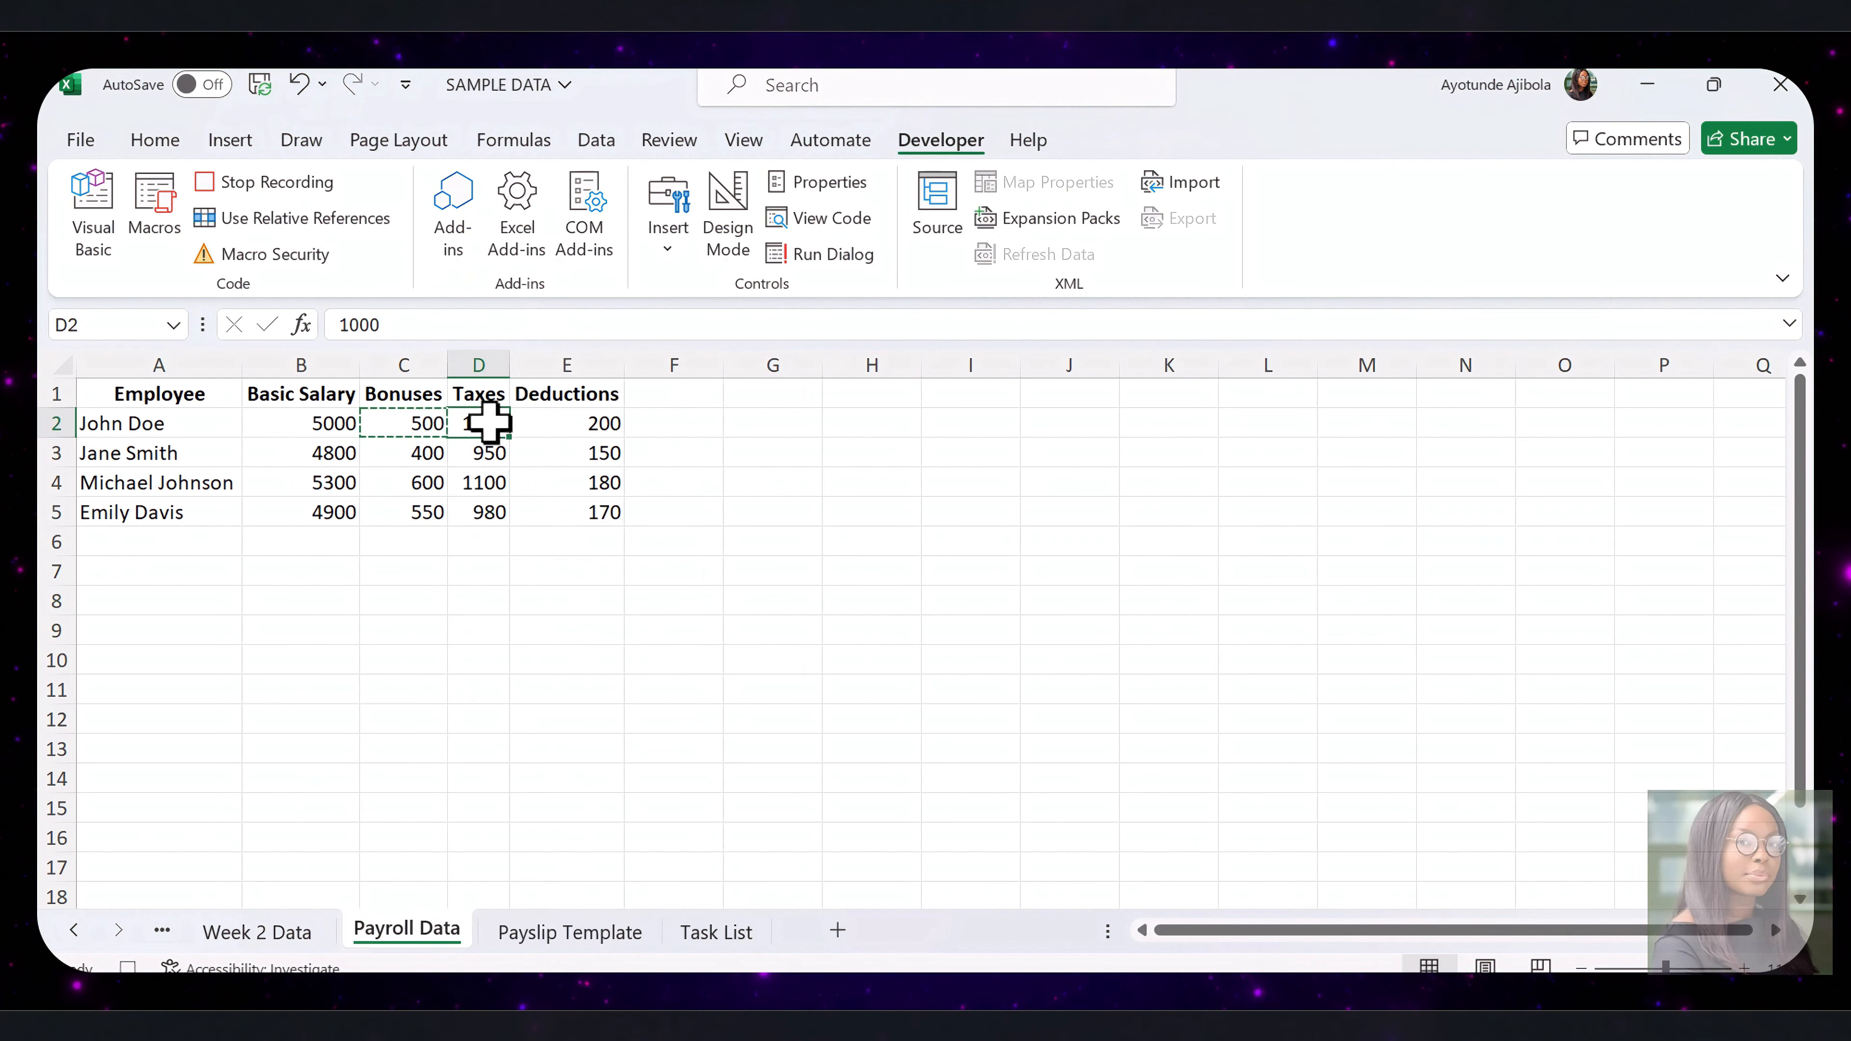
pyautogui.click(553, 262)
pyautogui.click(570, 932)
pyautogui.click(480, 513)
pyautogui.click(459, 932)
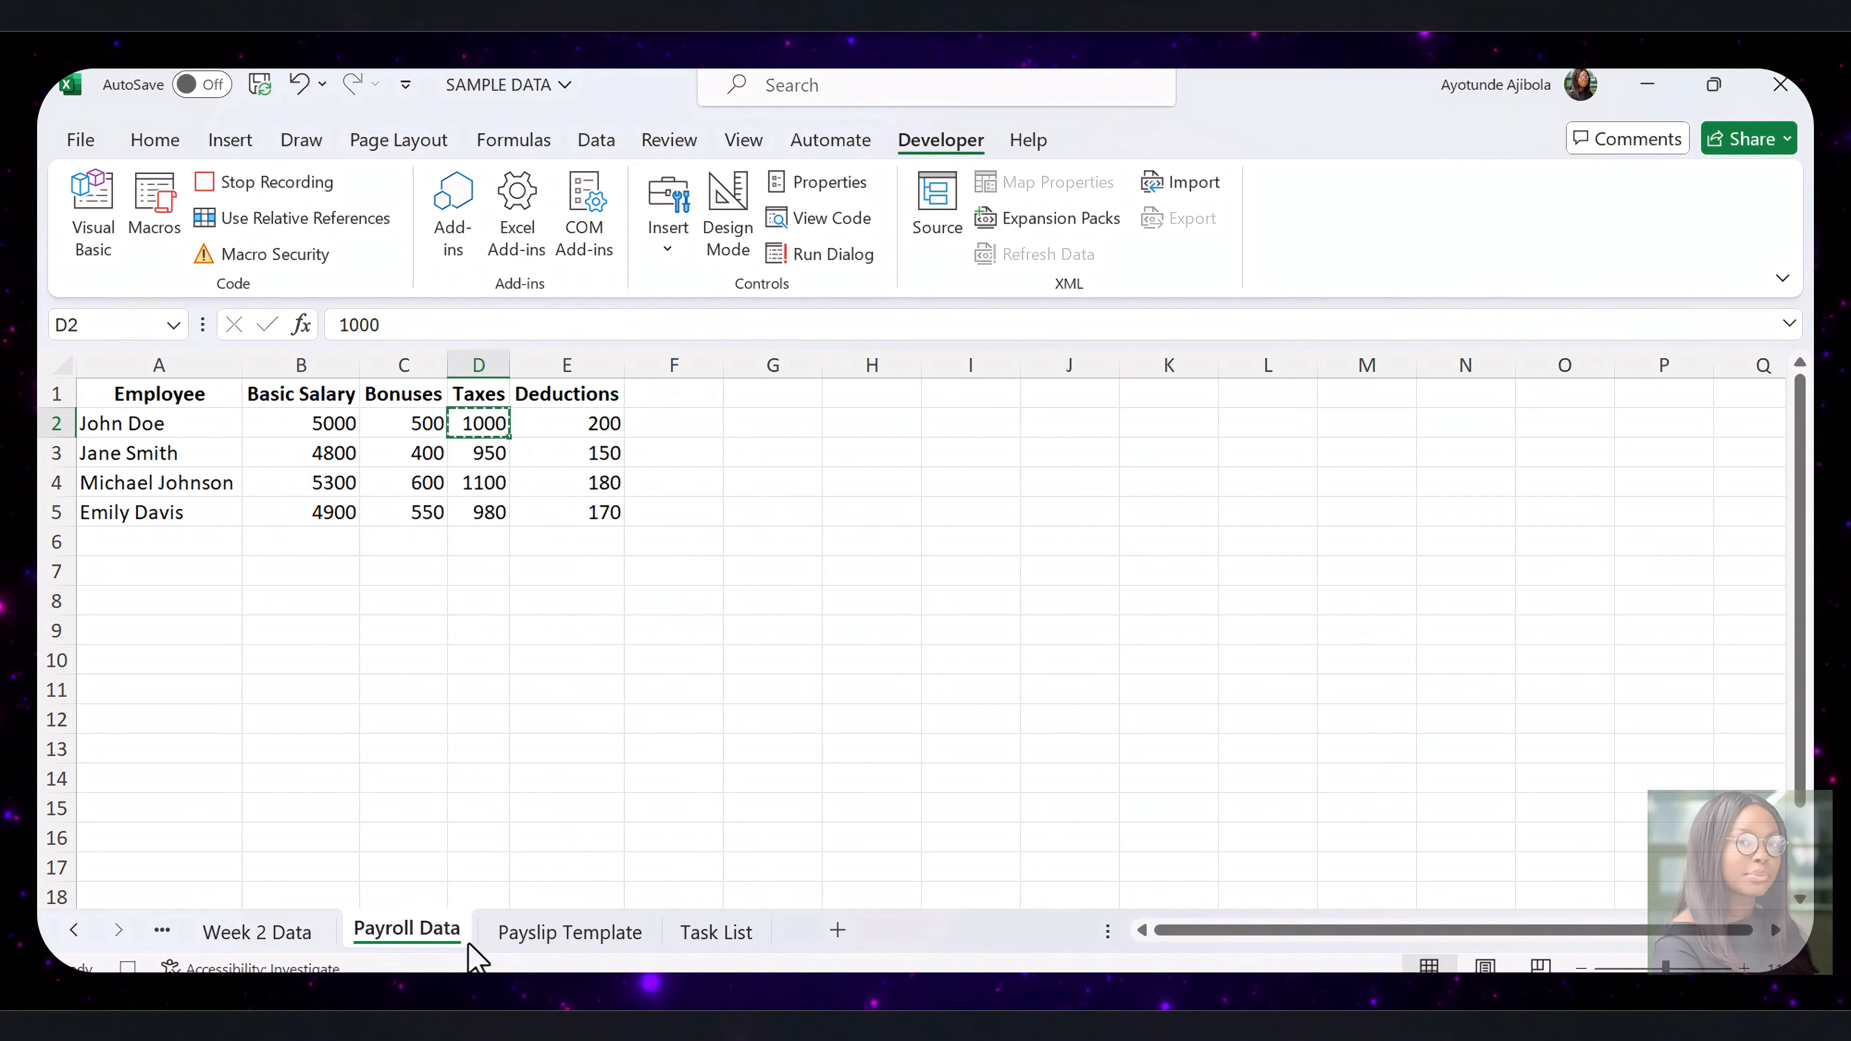
pyautogui.click(570, 932)
pyautogui.rightClick(413, 509)
pyautogui.click(492, 359)
# Copy the first employee's deductions from E2 of Payroll Data into B6 of Payslip Template
pyautogui.click(419, 924)
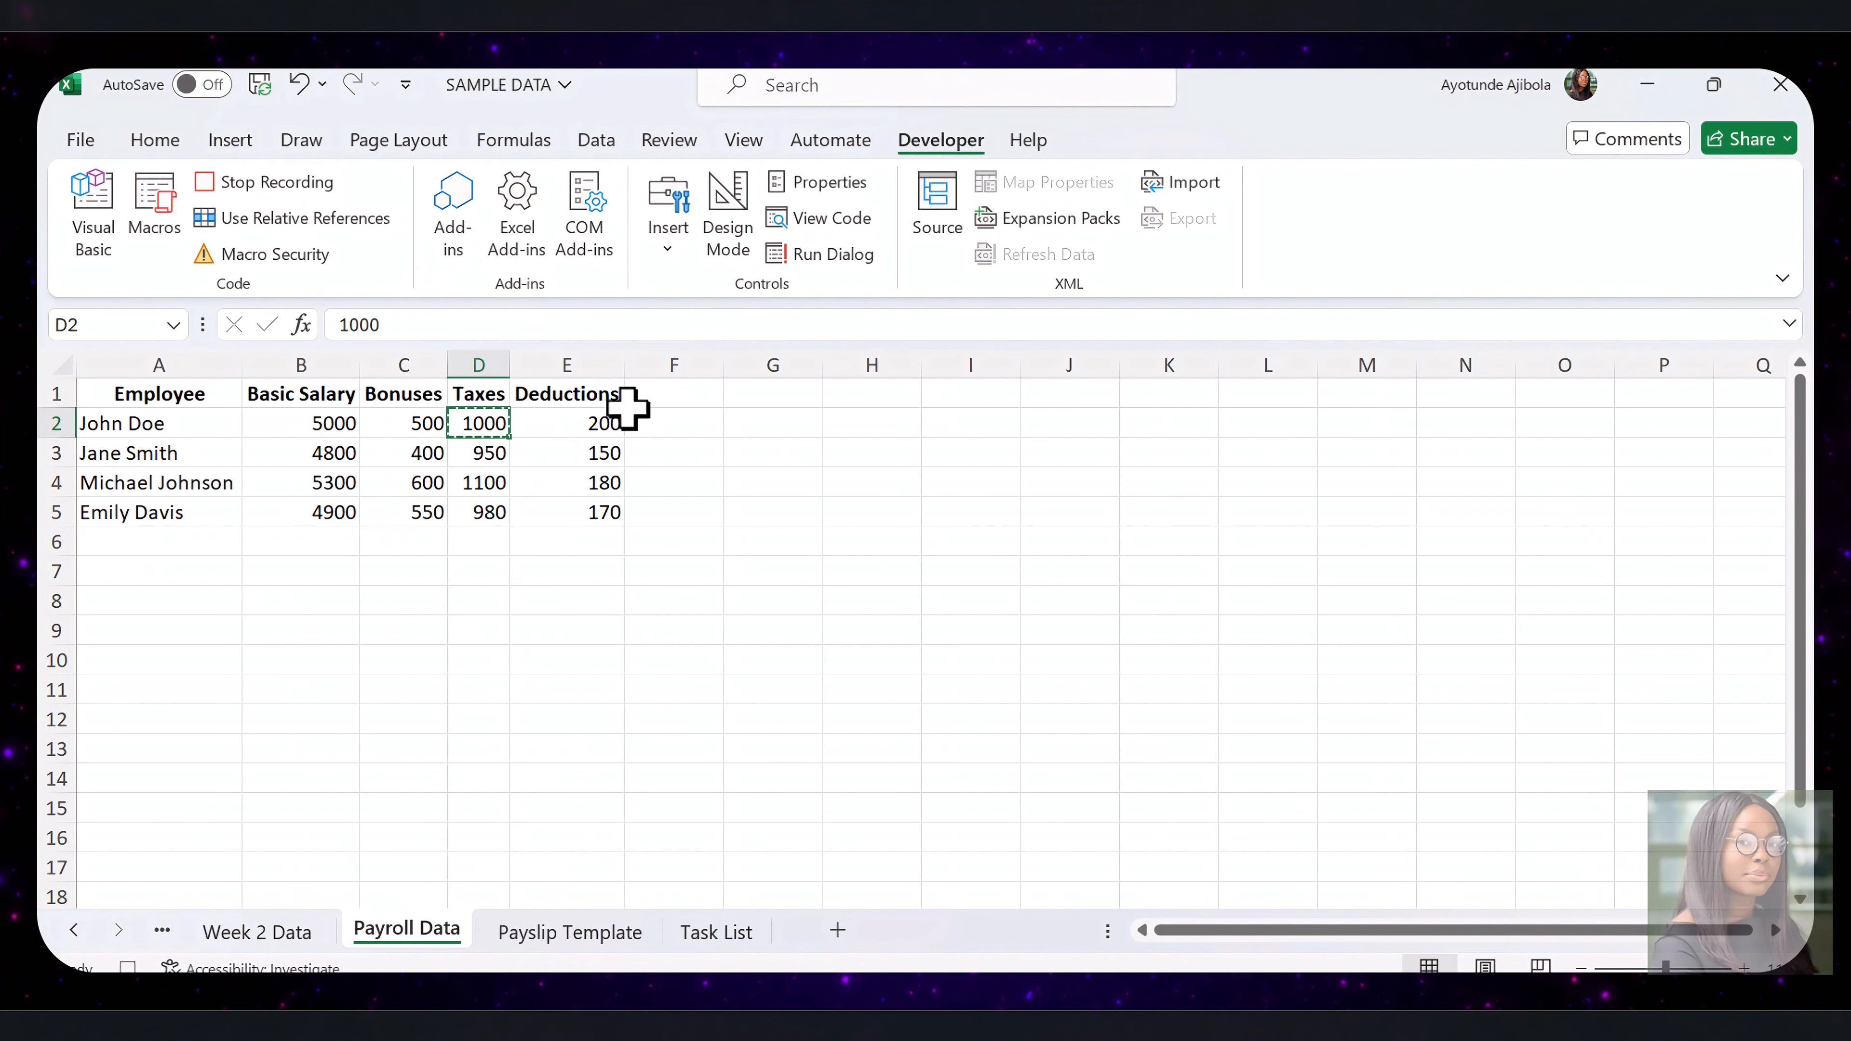
pyautogui.rightClick(608, 425)
pyautogui.click(677, 267)
pyautogui.click(570, 931)
pyautogui.click(437, 541)
pyautogui.rightClick(437, 542)
pyautogui.click(549, 263)
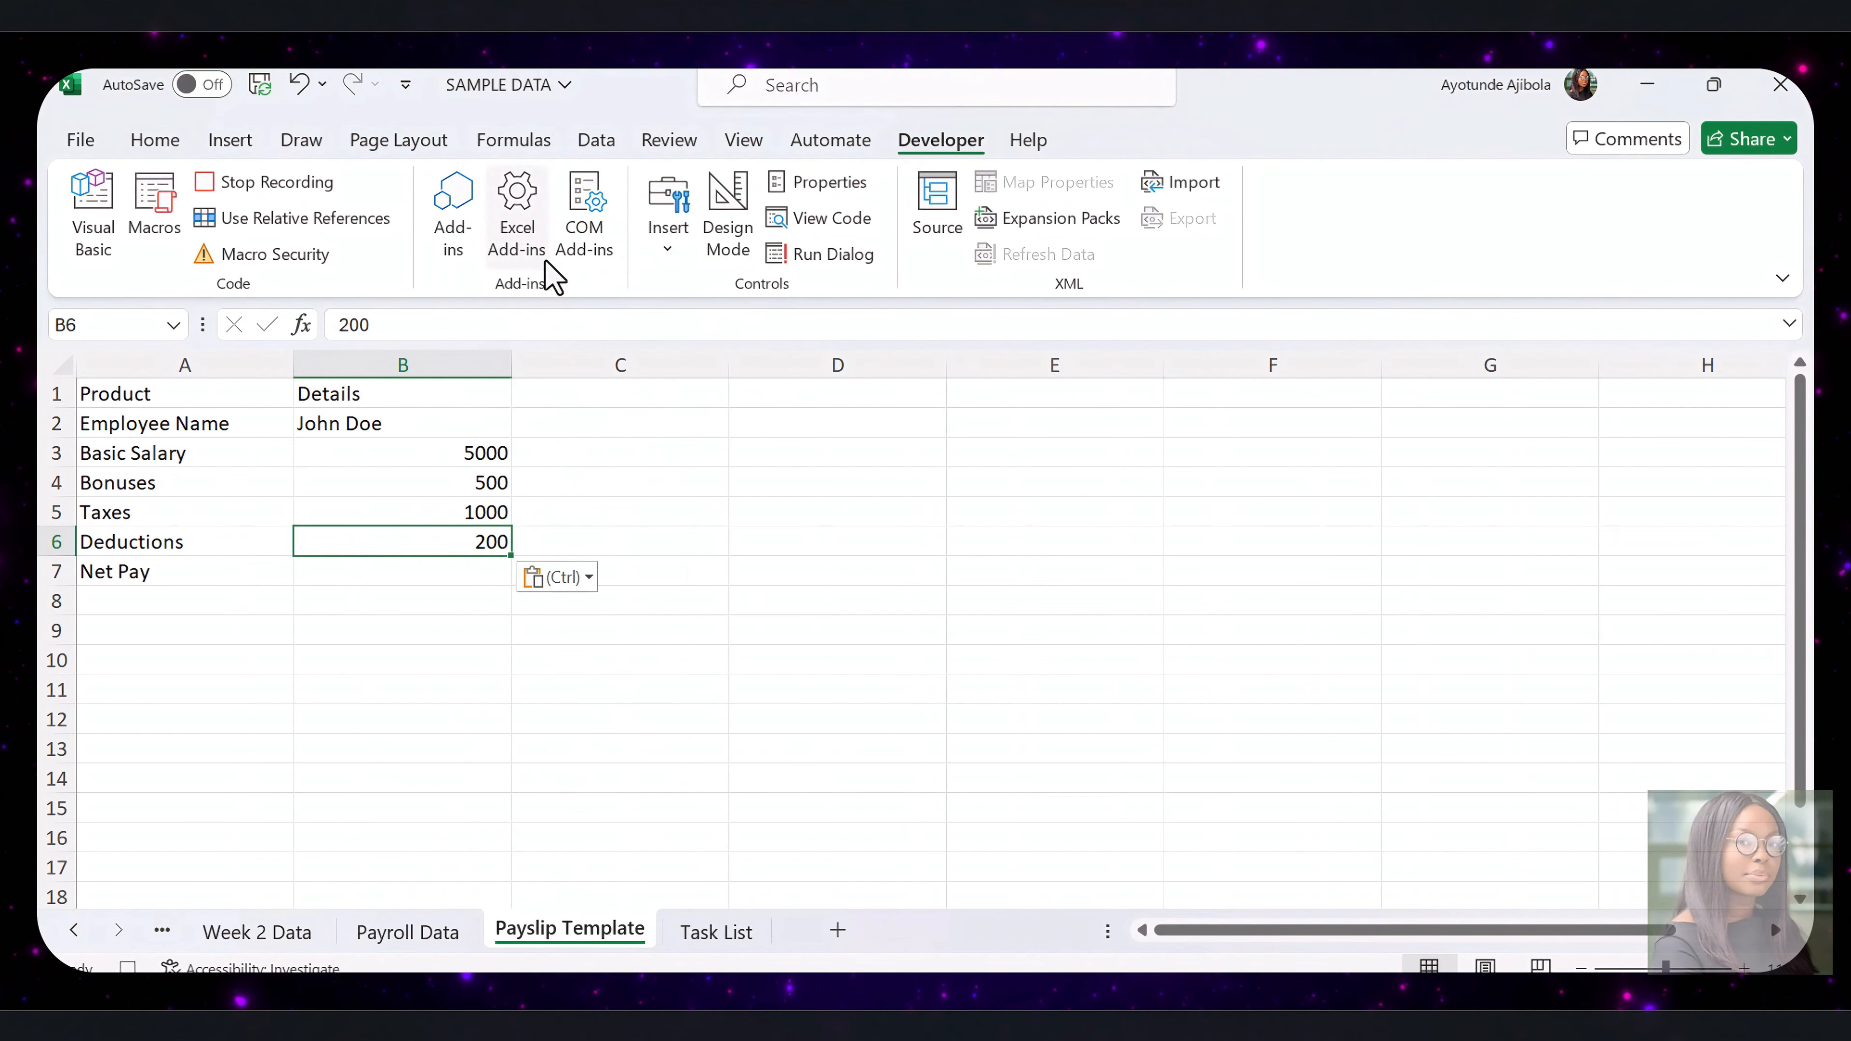
pyautogui.click(638, 672)
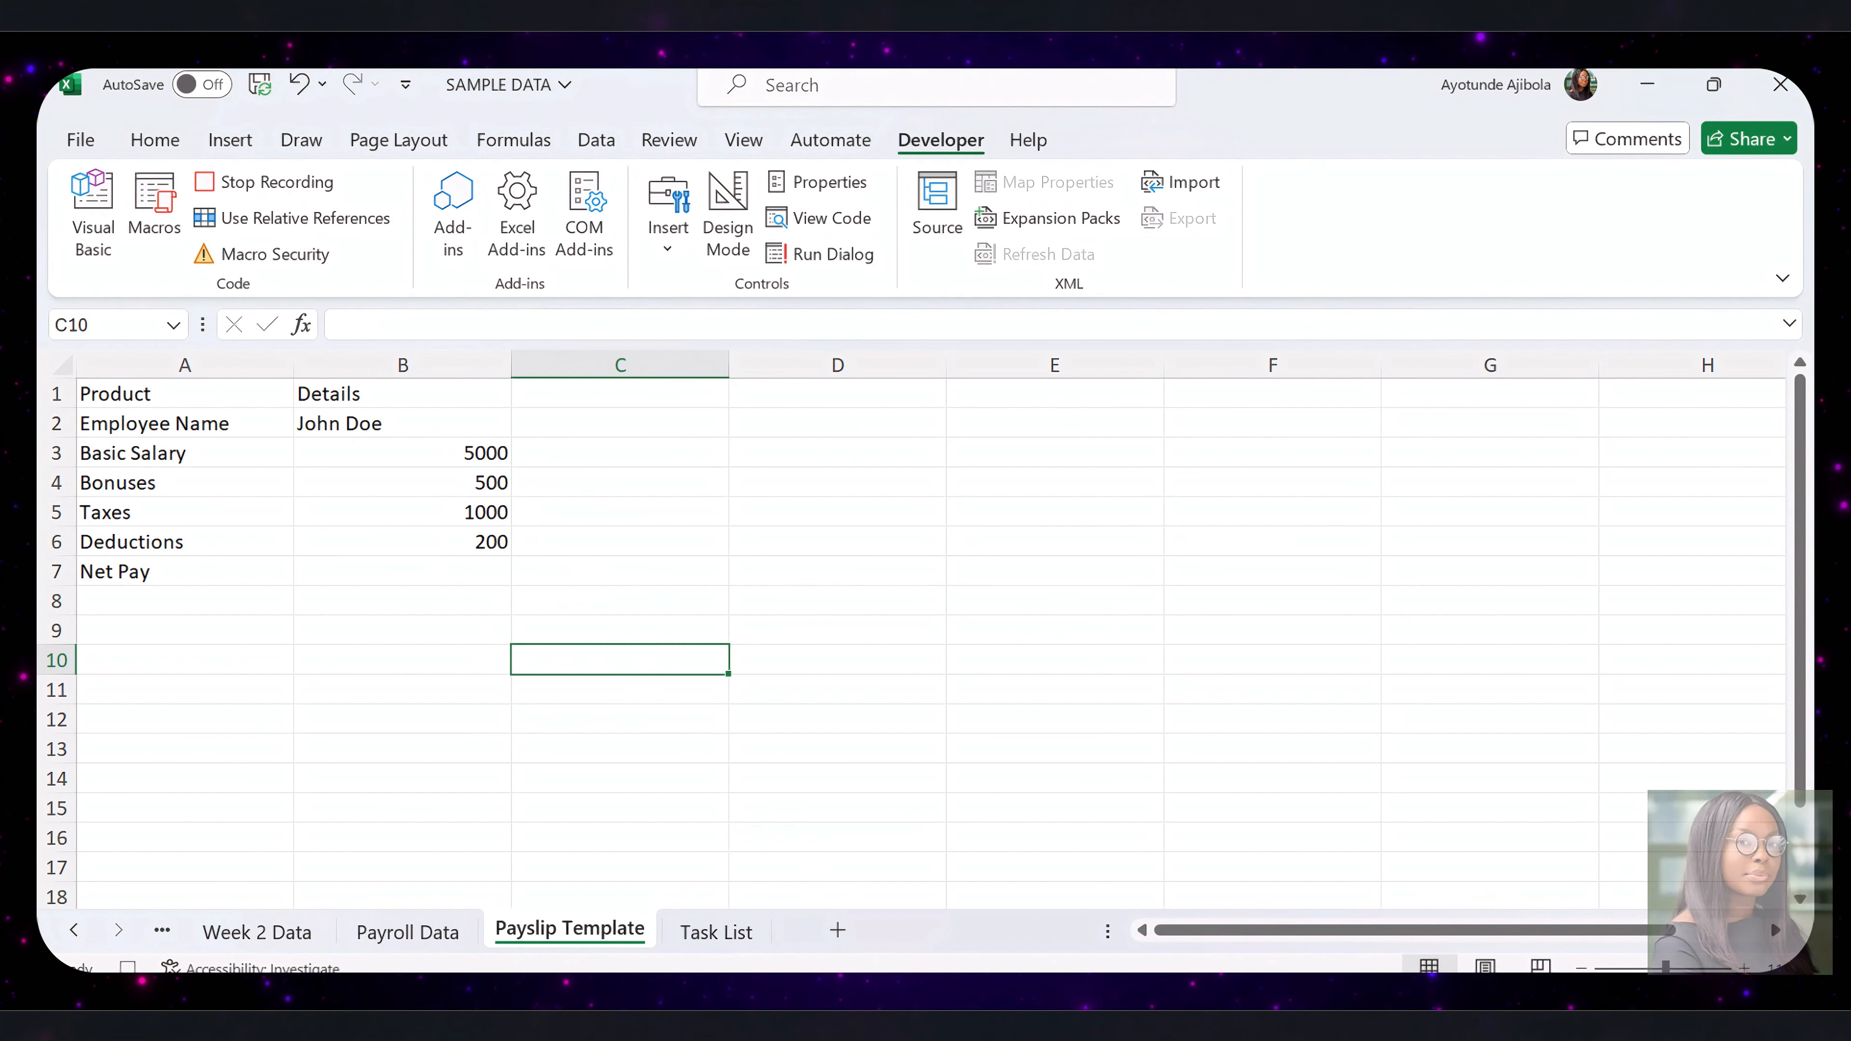
# Fill the payslip header cells A1:B1 with the standard purple colour
pyautogui.click(426, 430)
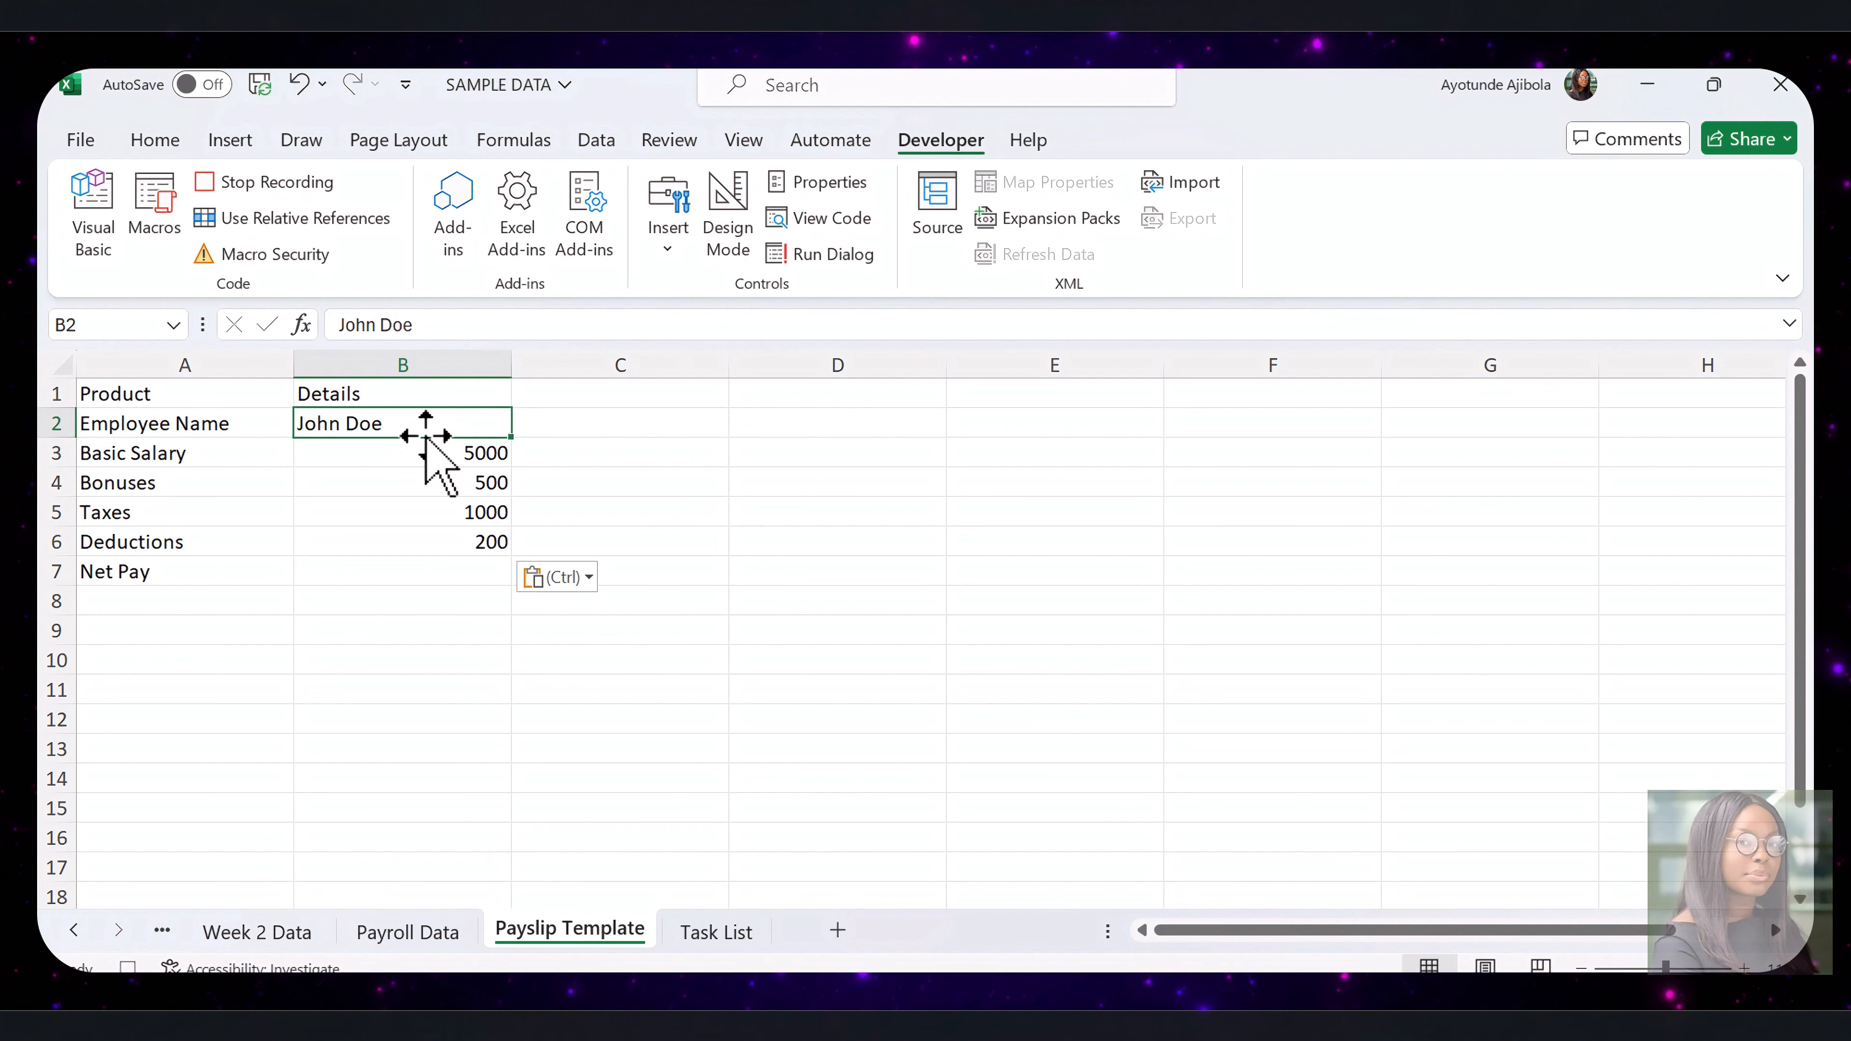
pyautogui.click(252, 424)
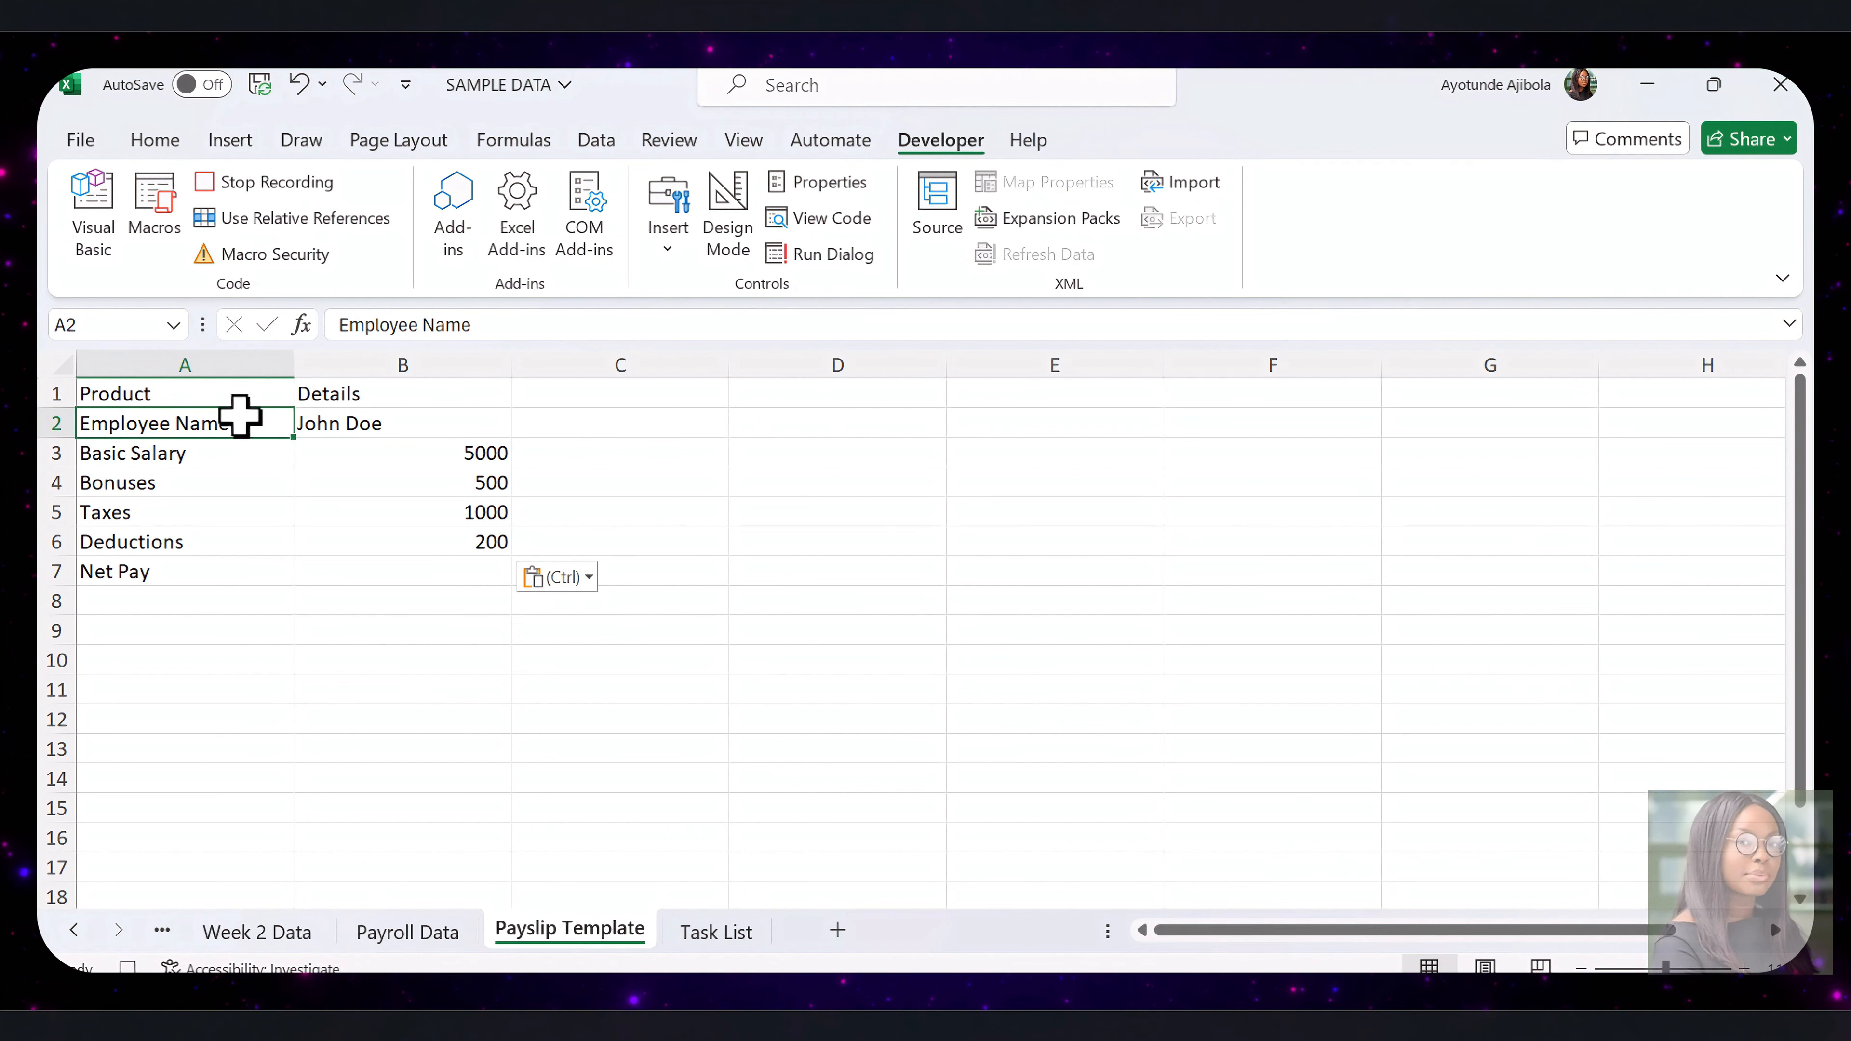
pyautogui.click(209, 392)
pyautogui.moveTo(209, 393); pyautogui.dragTo(365, 393)
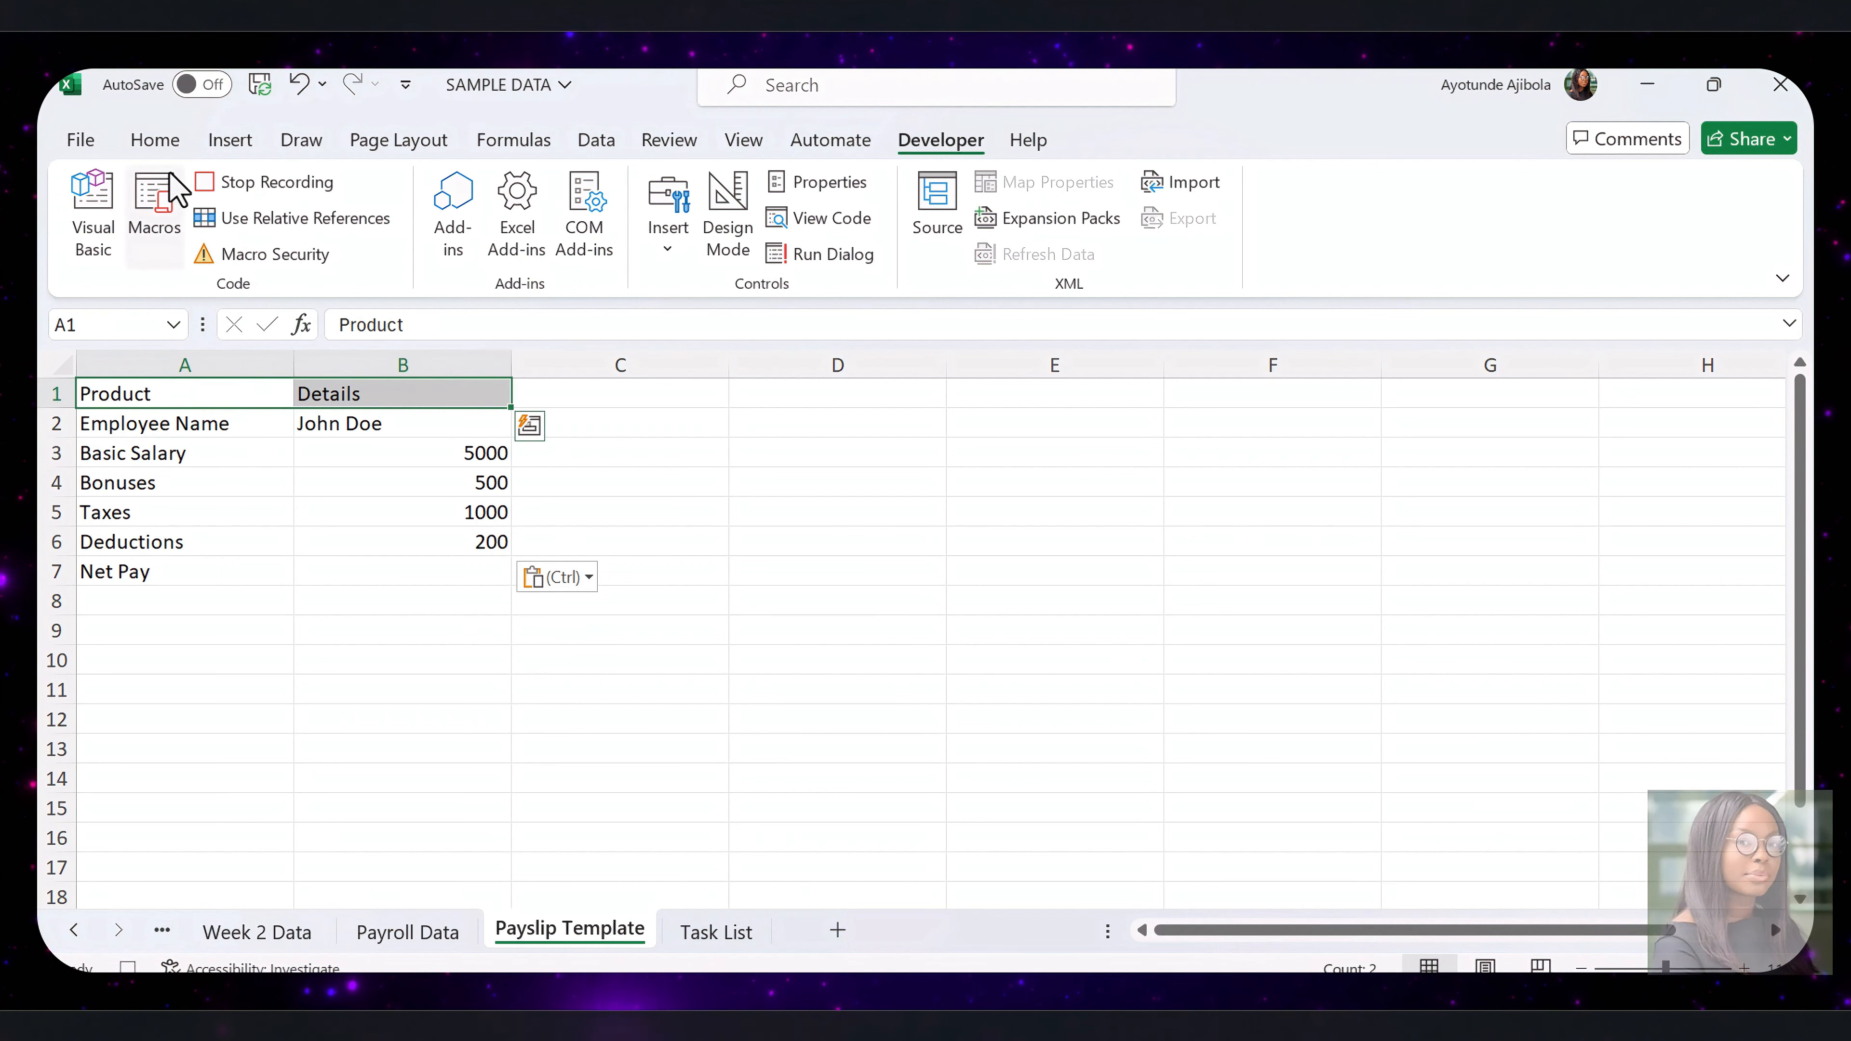
pyautogui.click(155, 140)
pyautogui.click(438, 237)
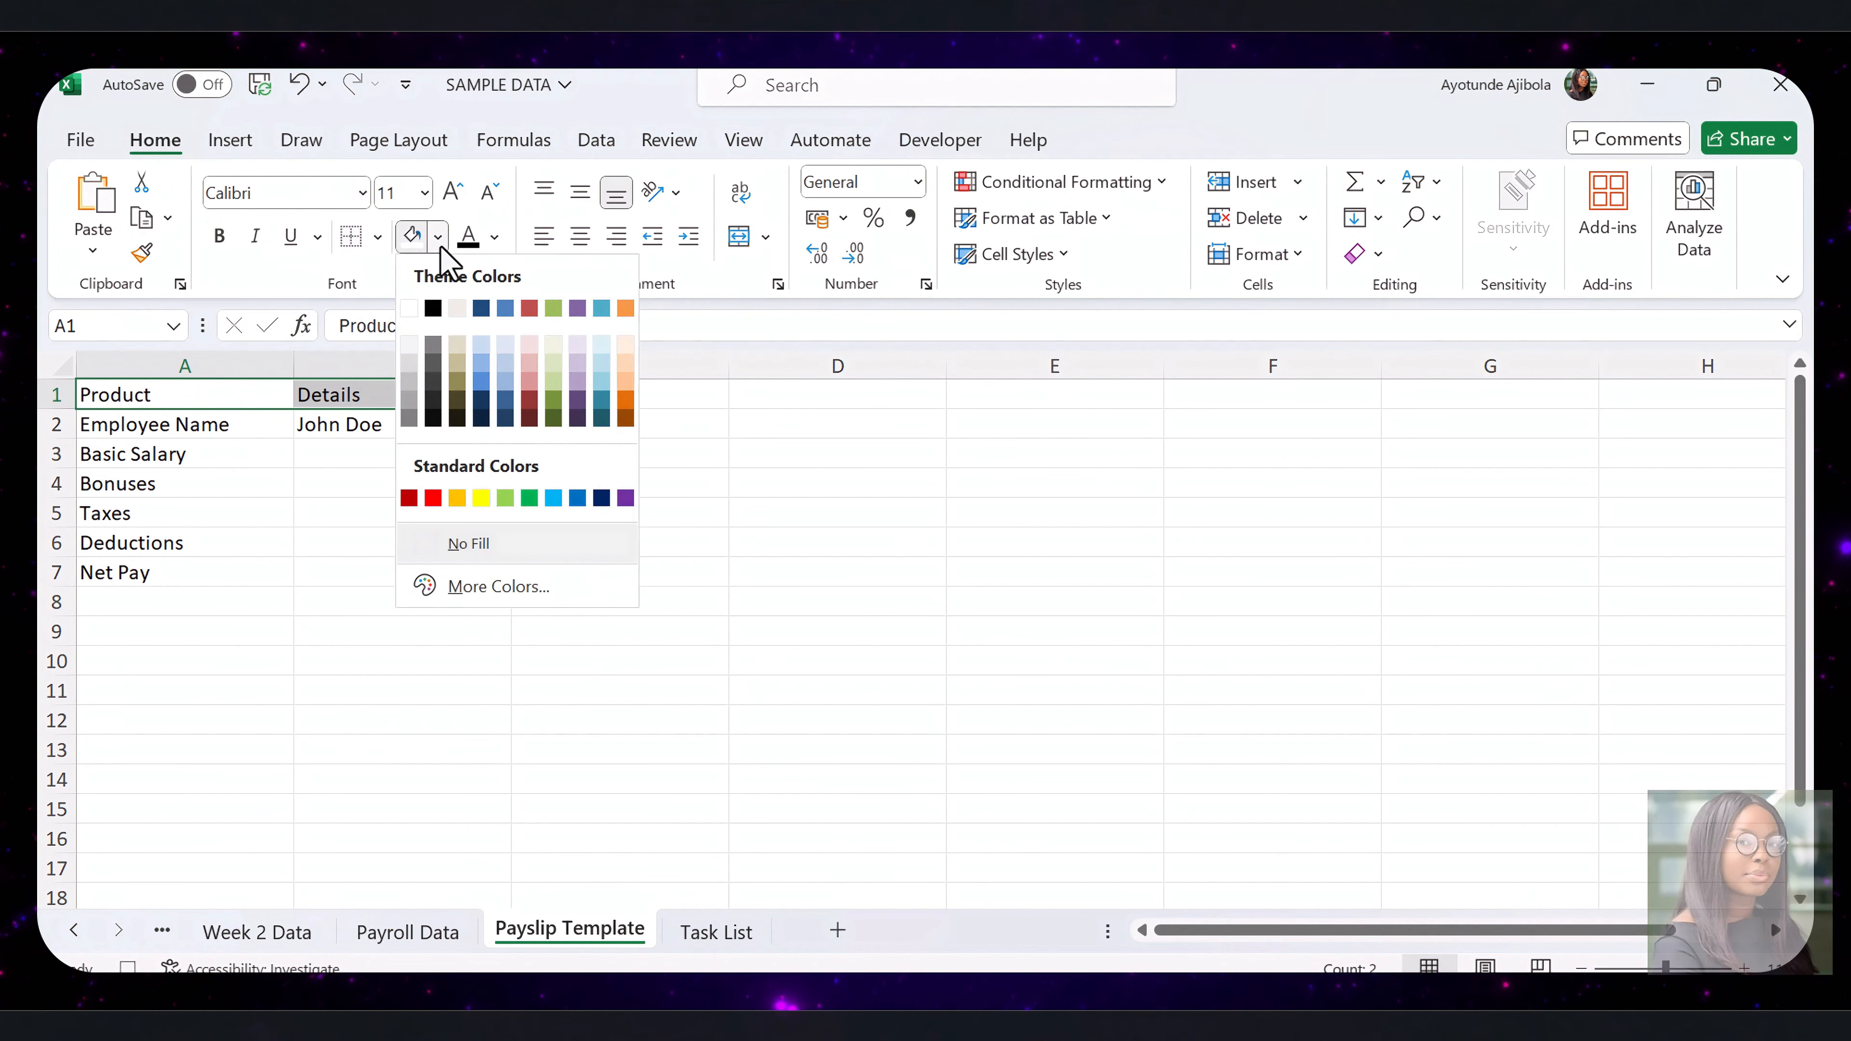
pyautogui.click(625, 510)
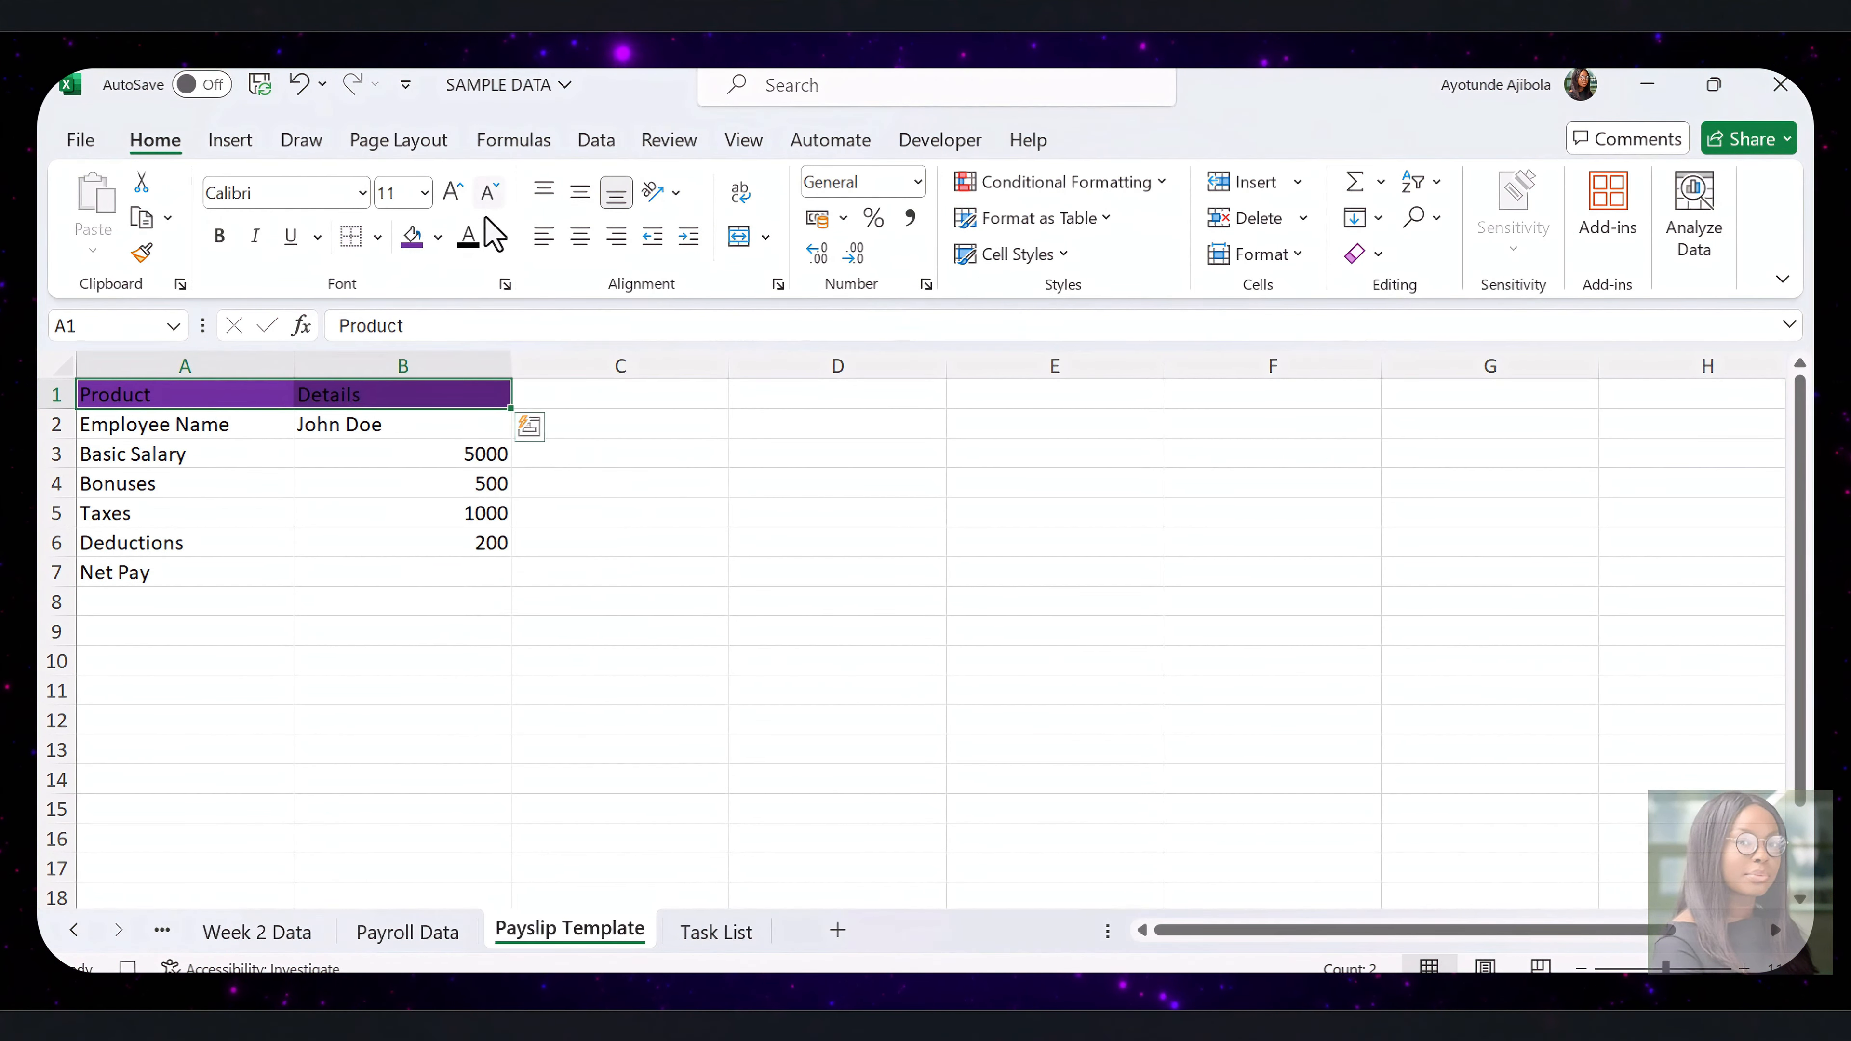
# Make the header text in A1:B1 white, bold and horizontally centred
pyautogui.click(494, 237)
pyautogui.click(467, 351)
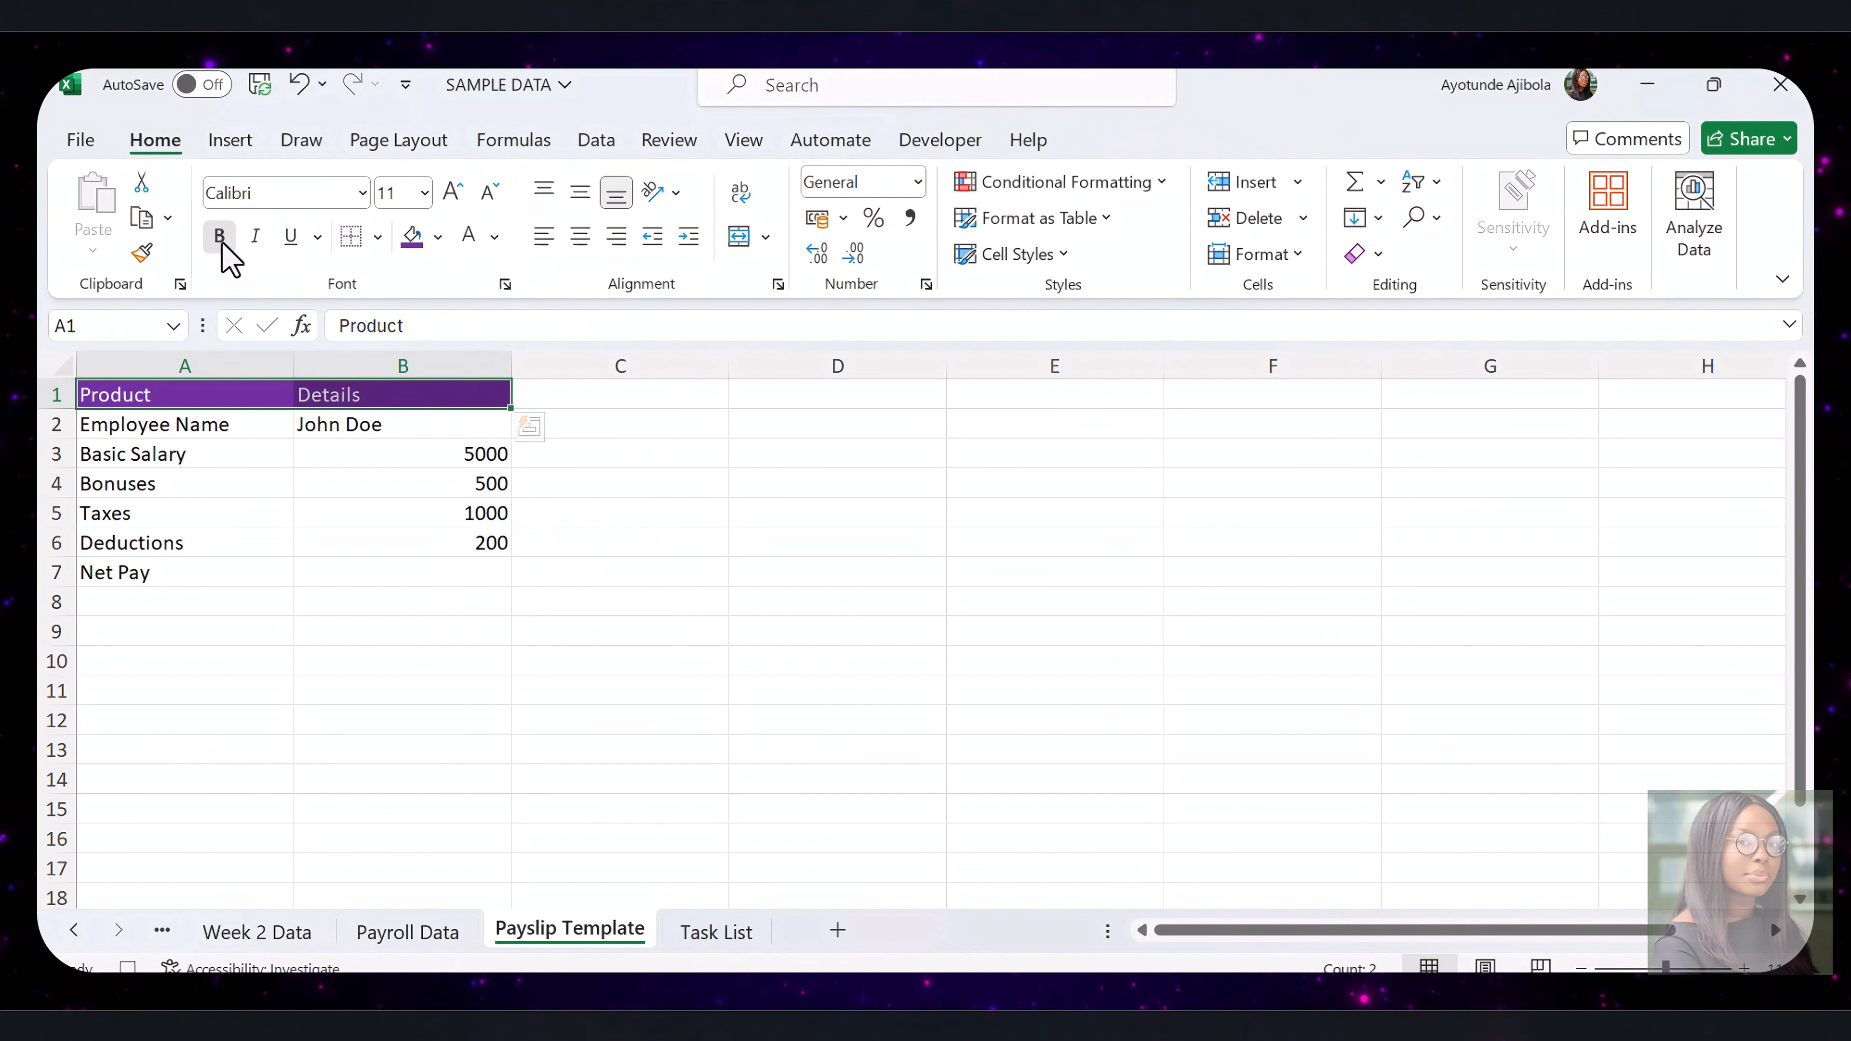
pyautogui.click(581, 244)
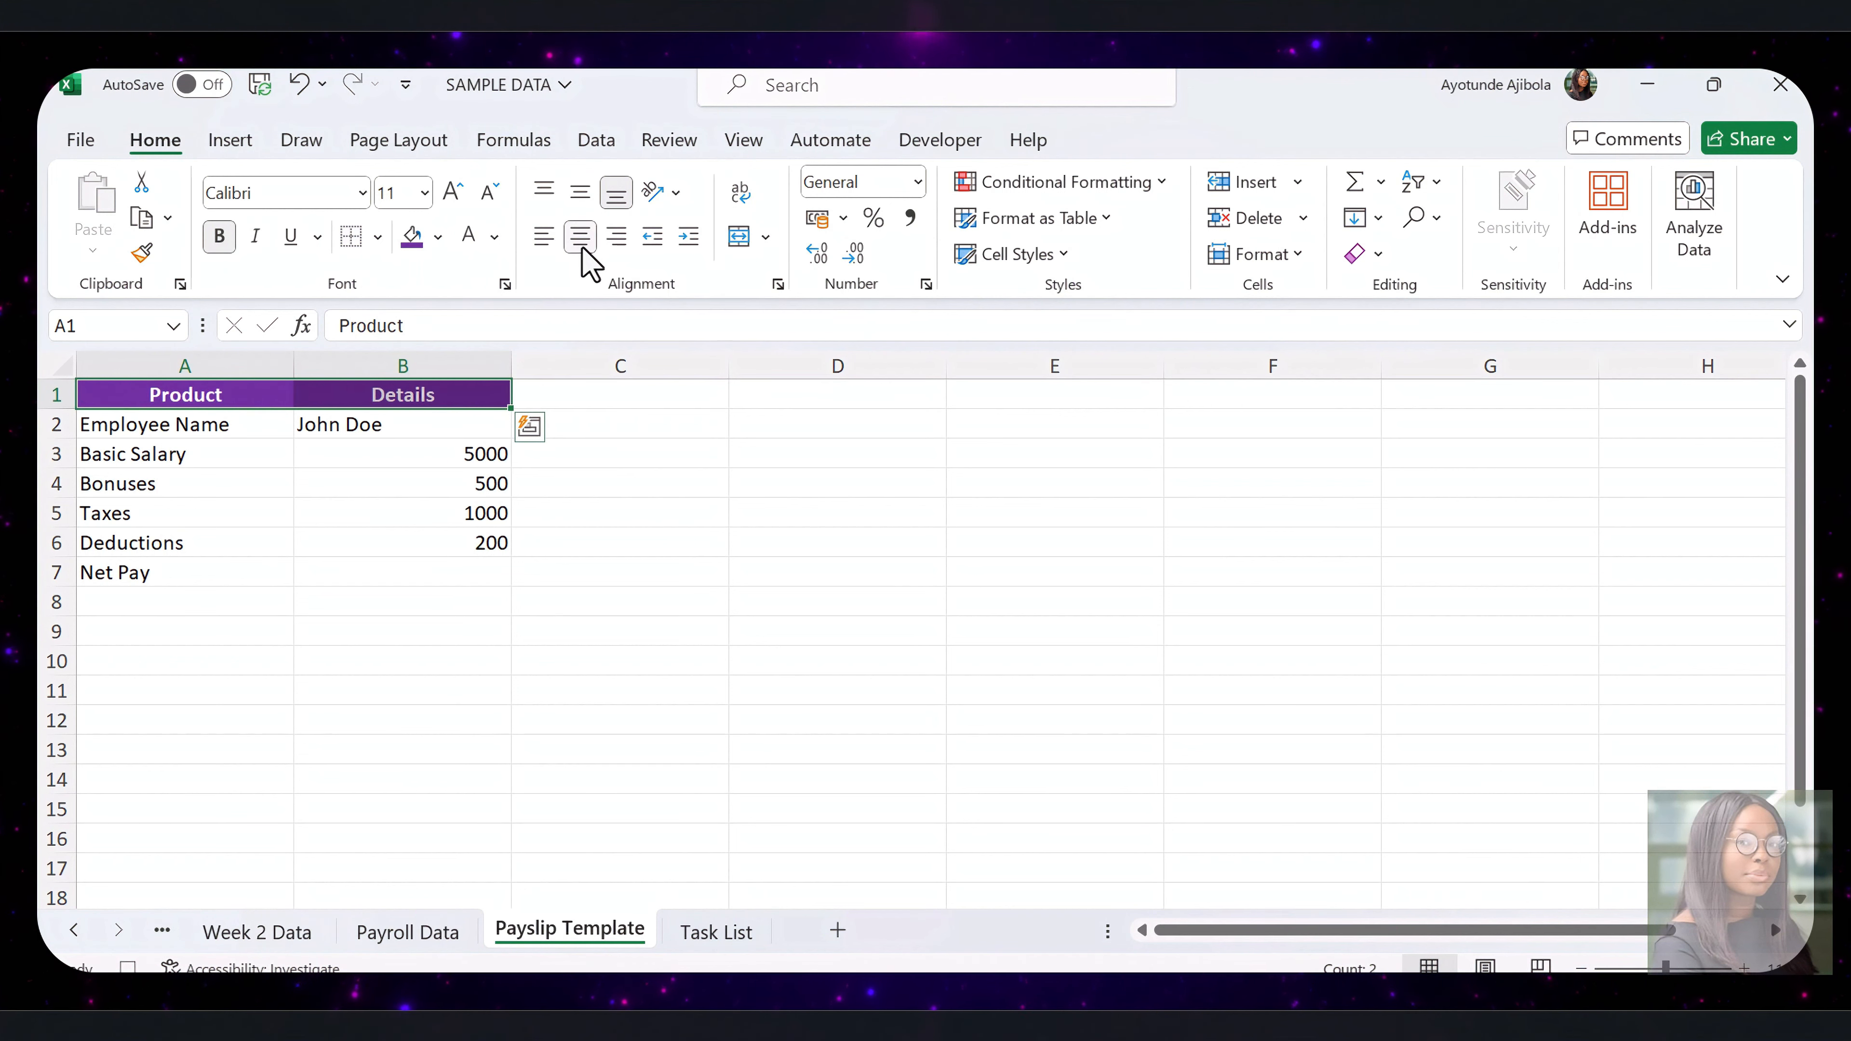
# Apply all borders to the payslip table A1:B7 and make the employee name row A2:B2 bold
pyautogui.click(484, 511)
pyautogui.moveTo(244, 401); pyautogui.dragTo(462, 557)
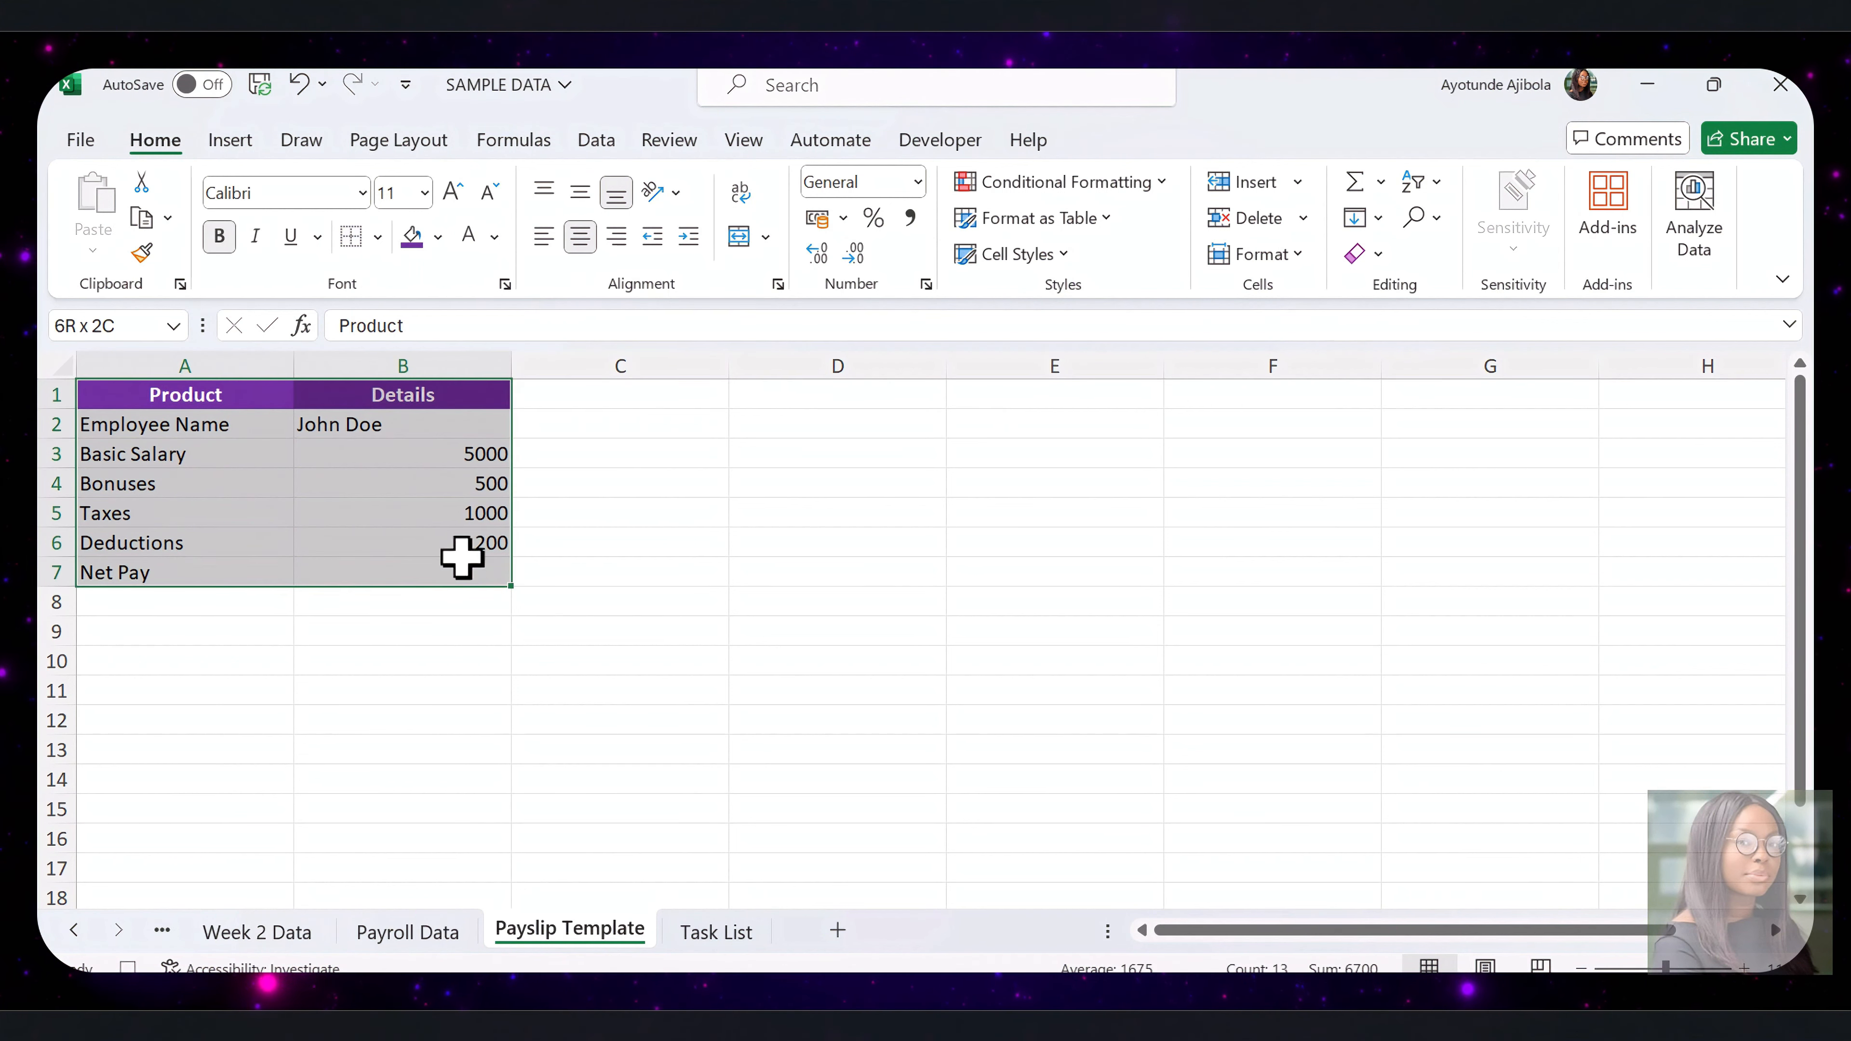
pyautogui.click(378, 238)
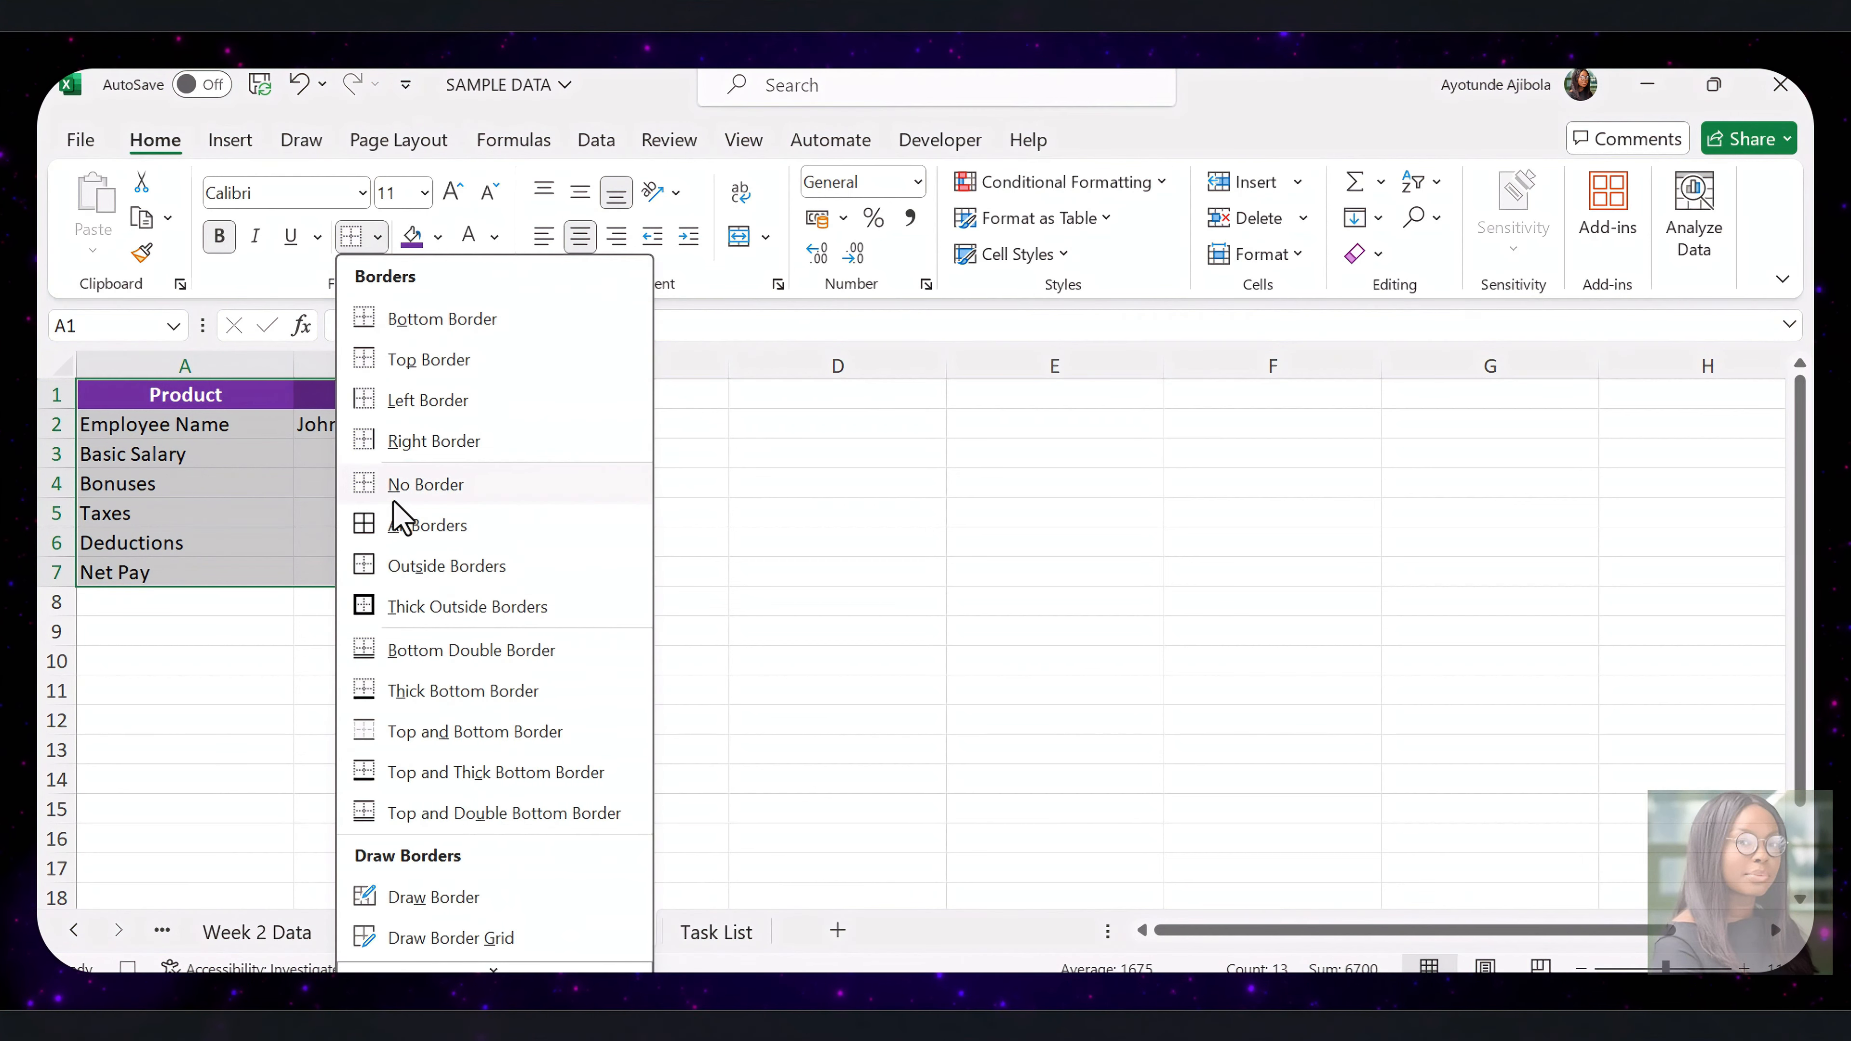
pyautogui.click(397, 522)
pyautogui.moveTo(198, 426); pyautogui.dragTo(408, 426)
pyautogui.hotkey('ctrl', 'b')
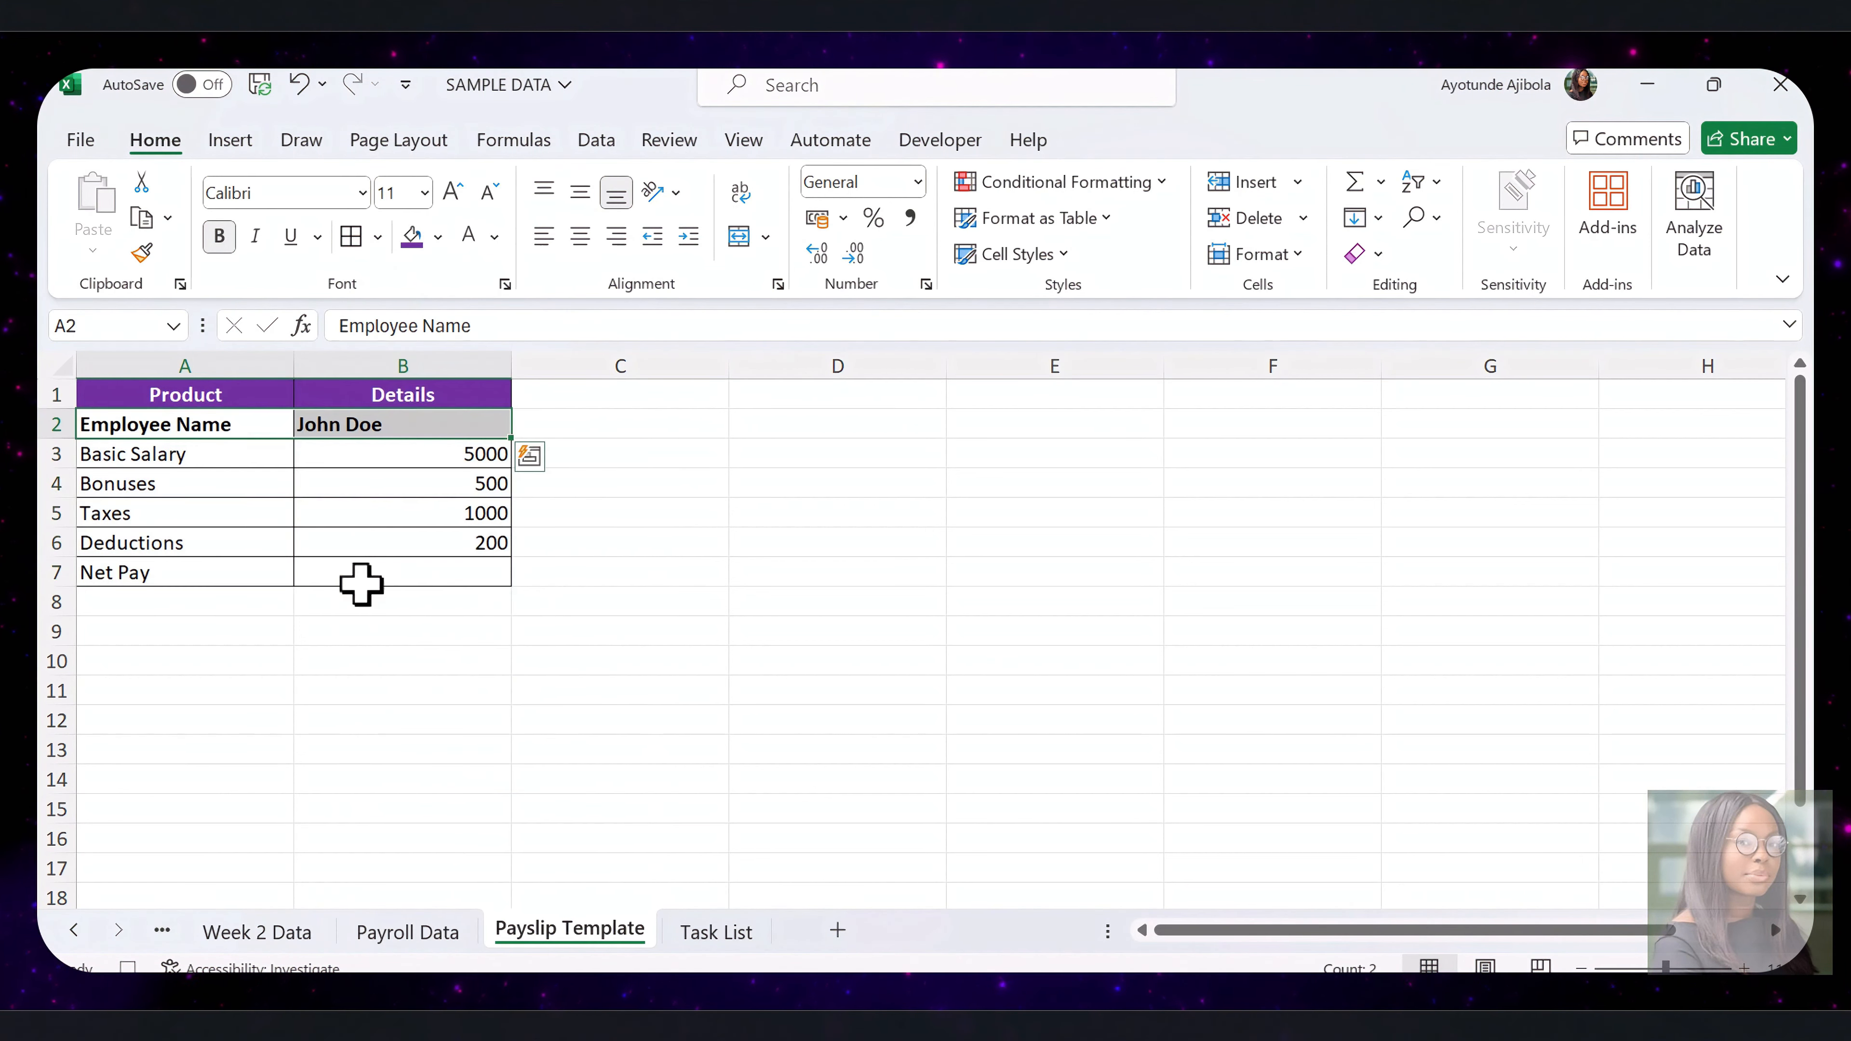
# Enter the net pay formula =B3+B4-B5-B6 in cell B7
pyautogui.click(362, 580)
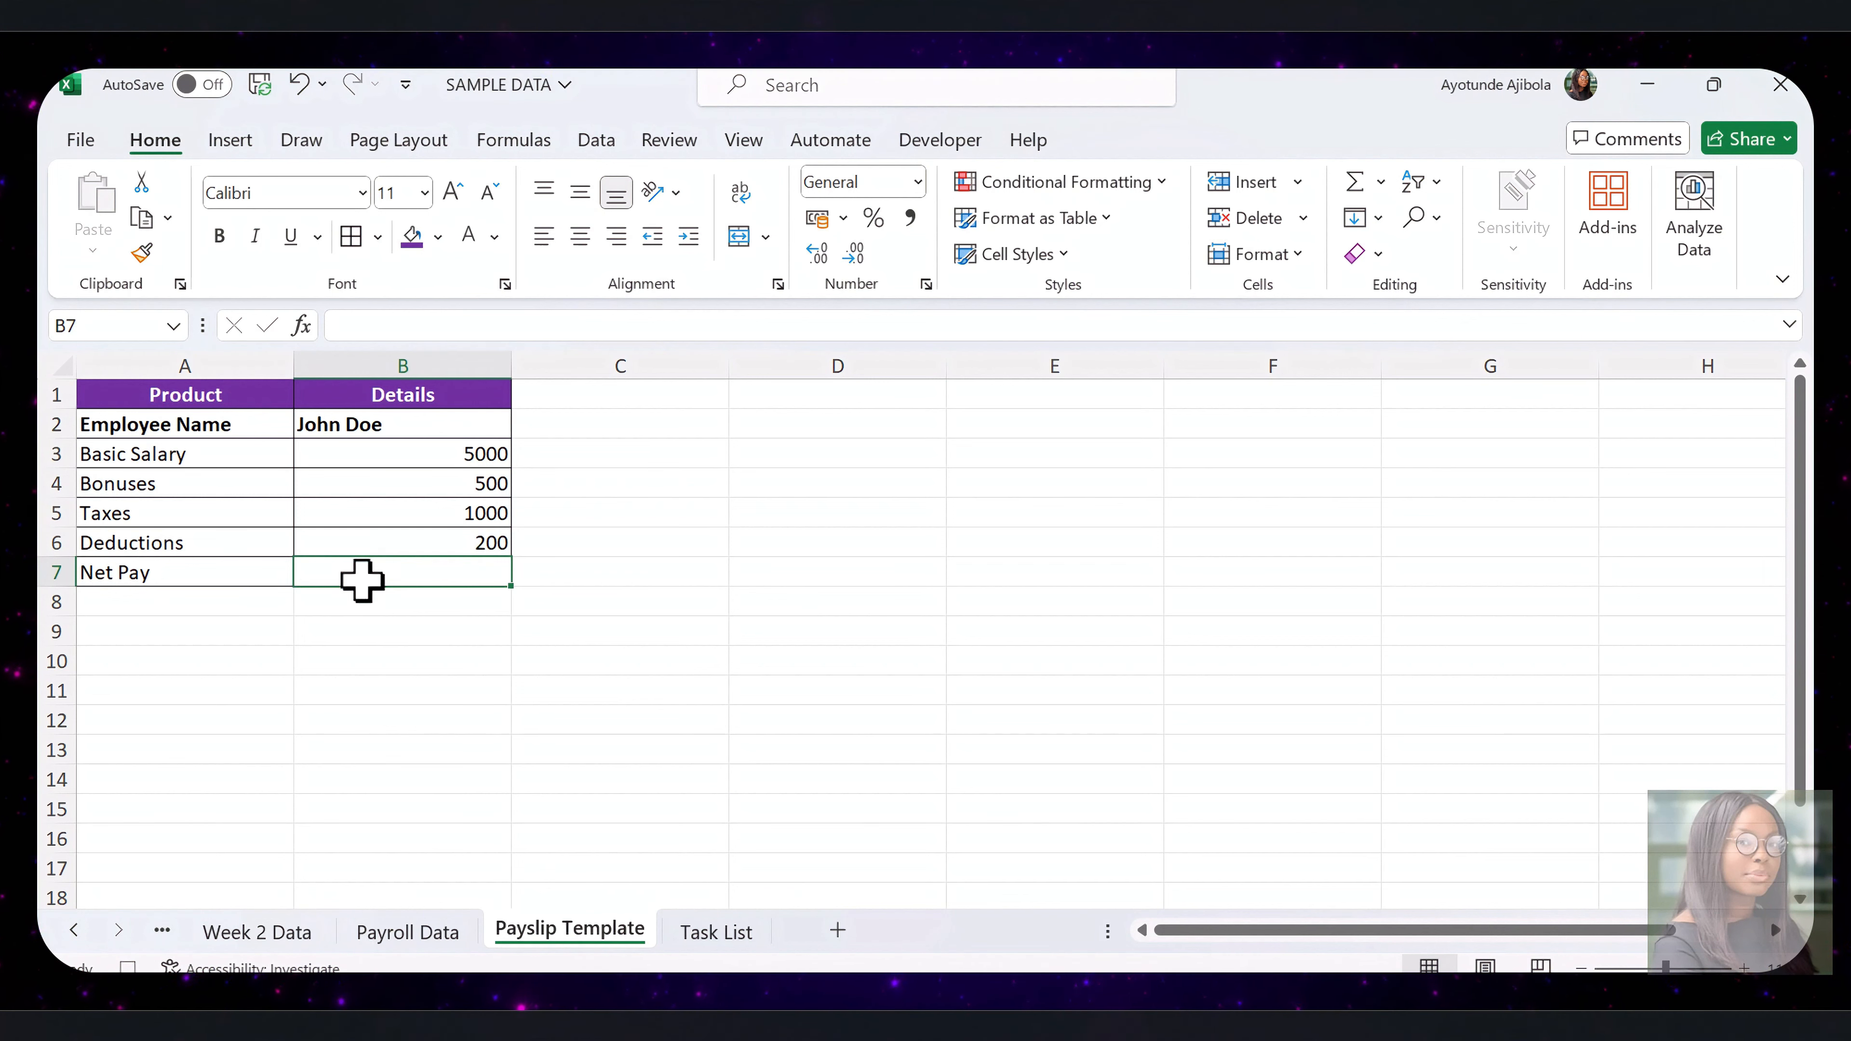
pyautogui.press('Down')
pyautogui.press('Down')
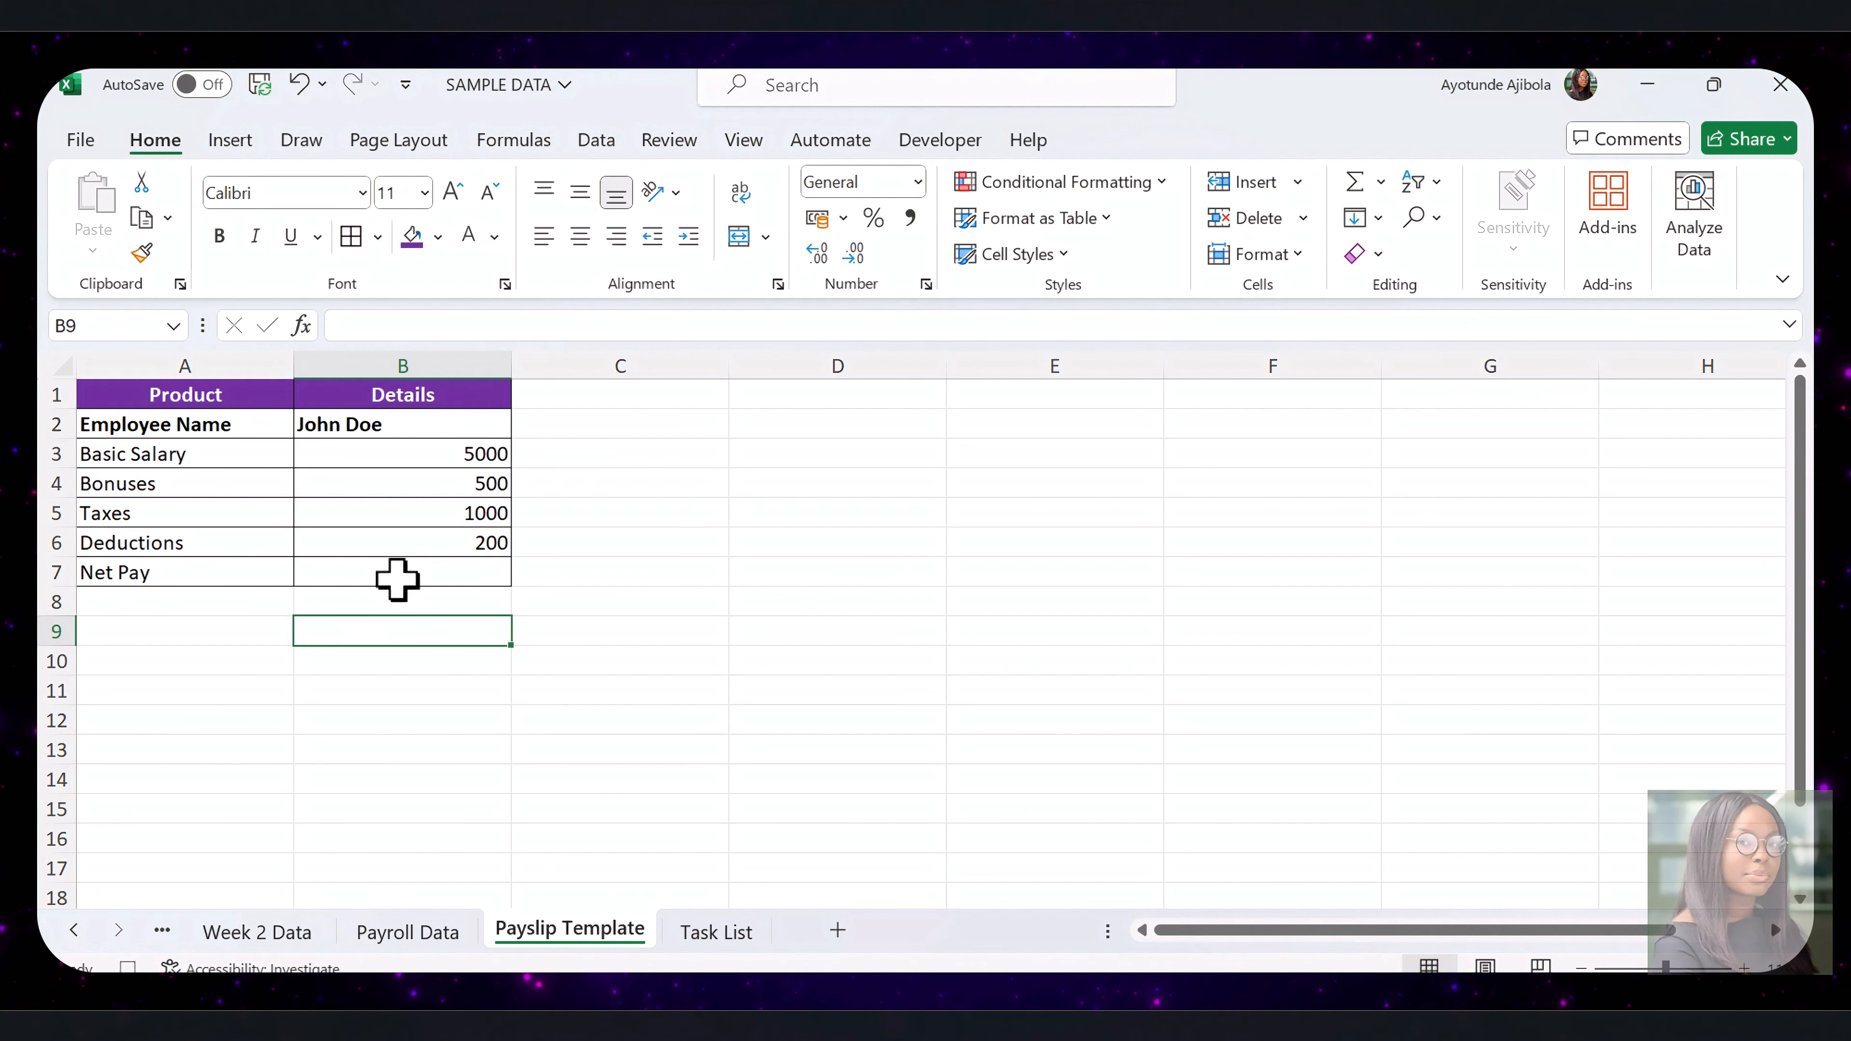
pyautogui.click(398, 580)
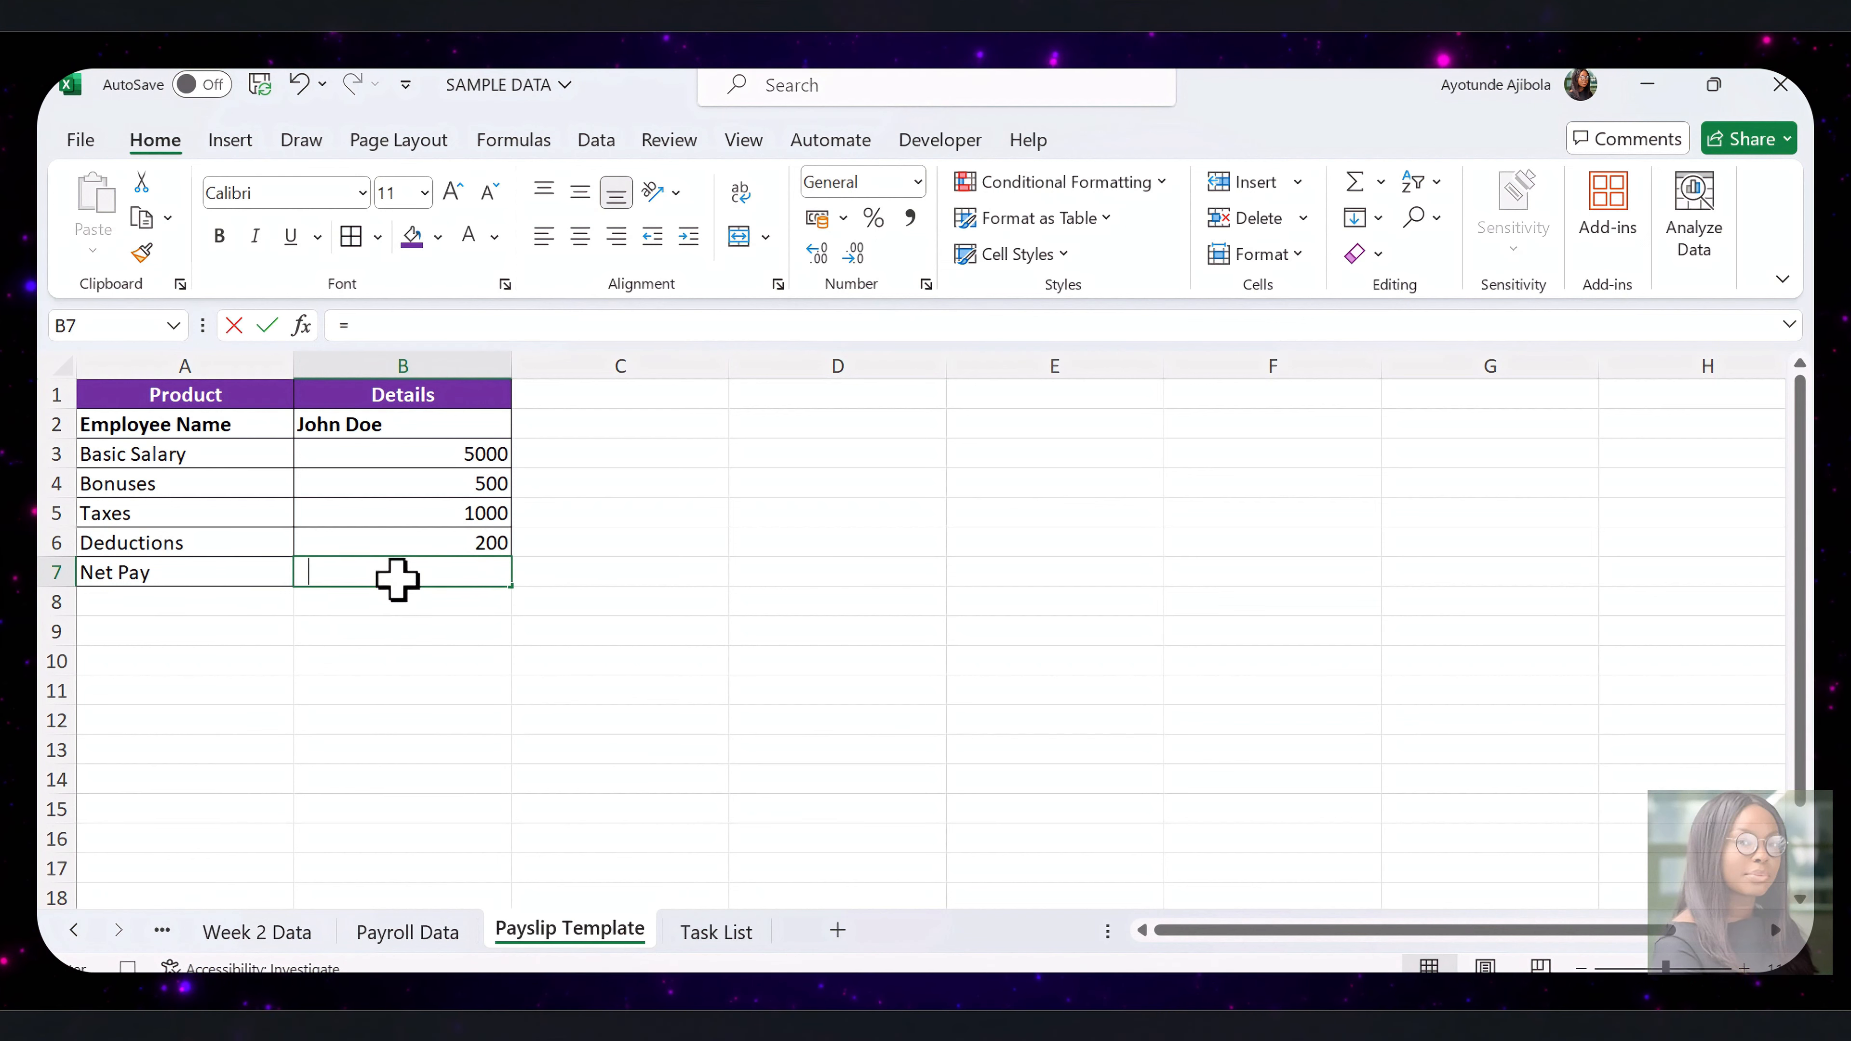
pyautogui.click(470, 455)
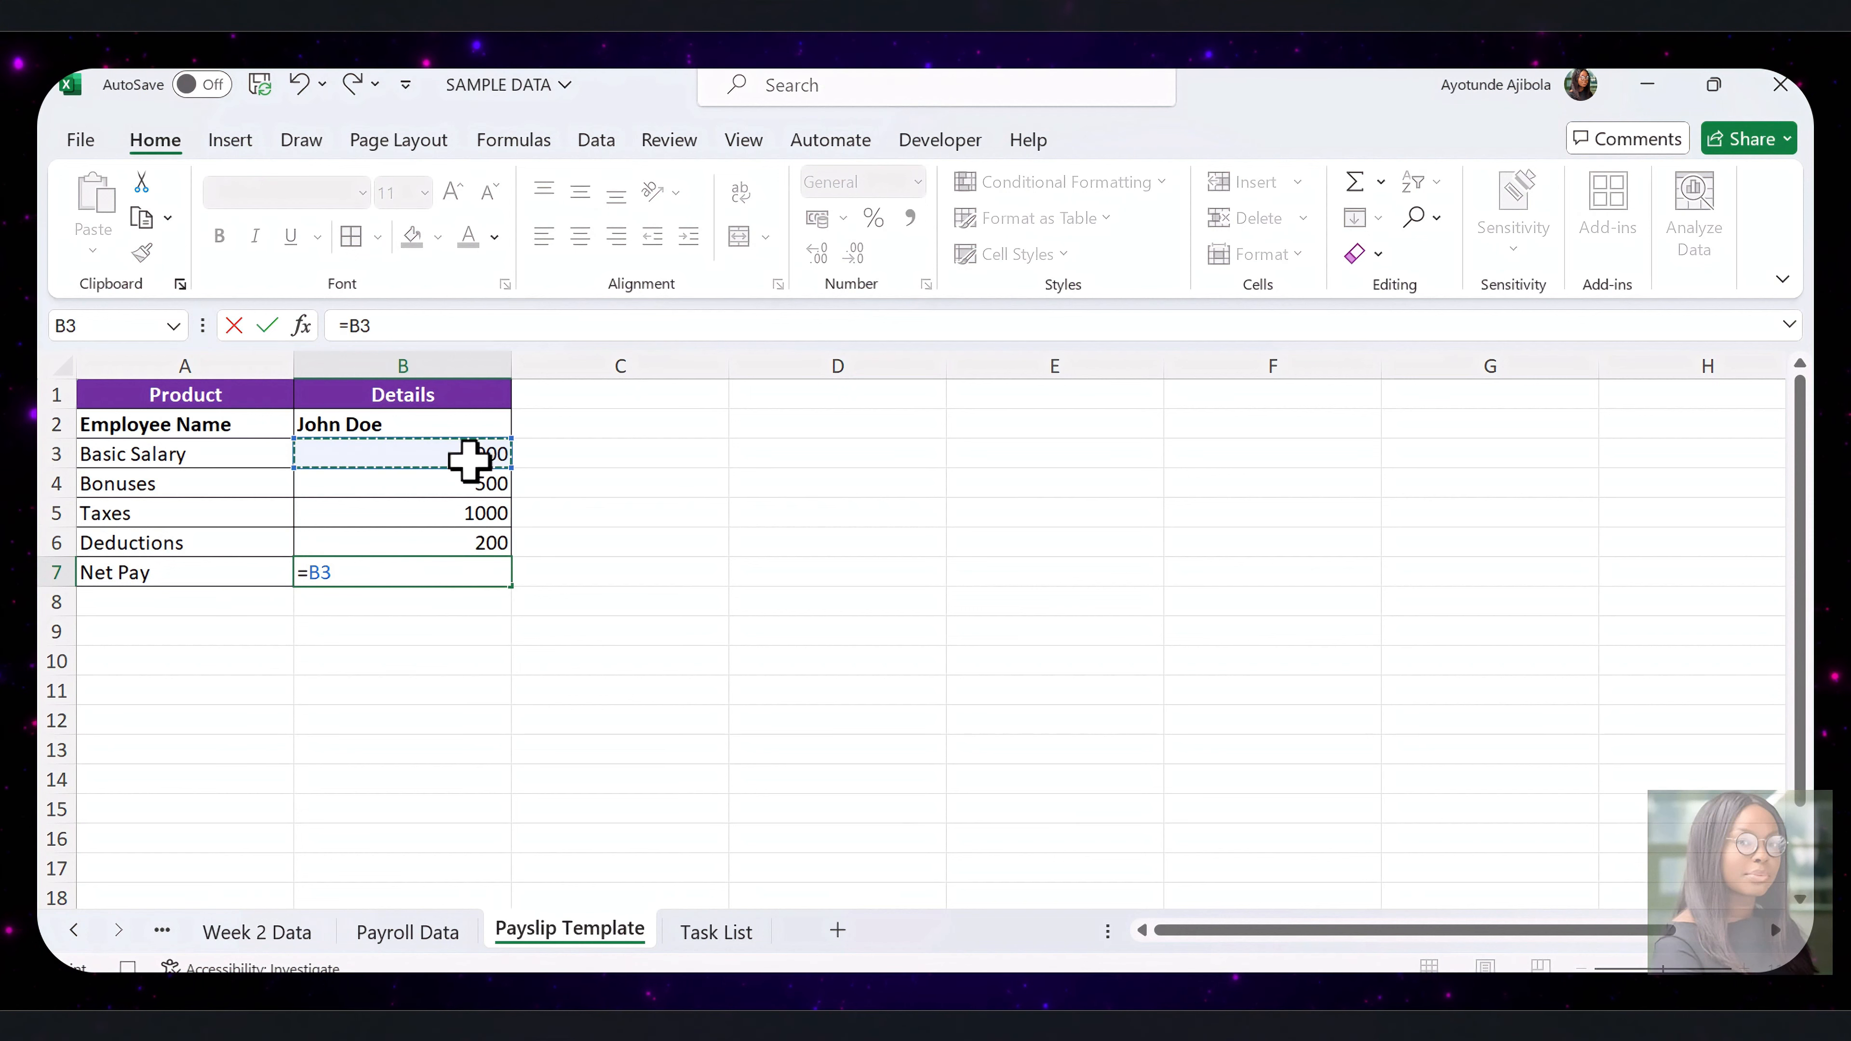
pyautogui.write('+')
pyautogui.click(447, 489)
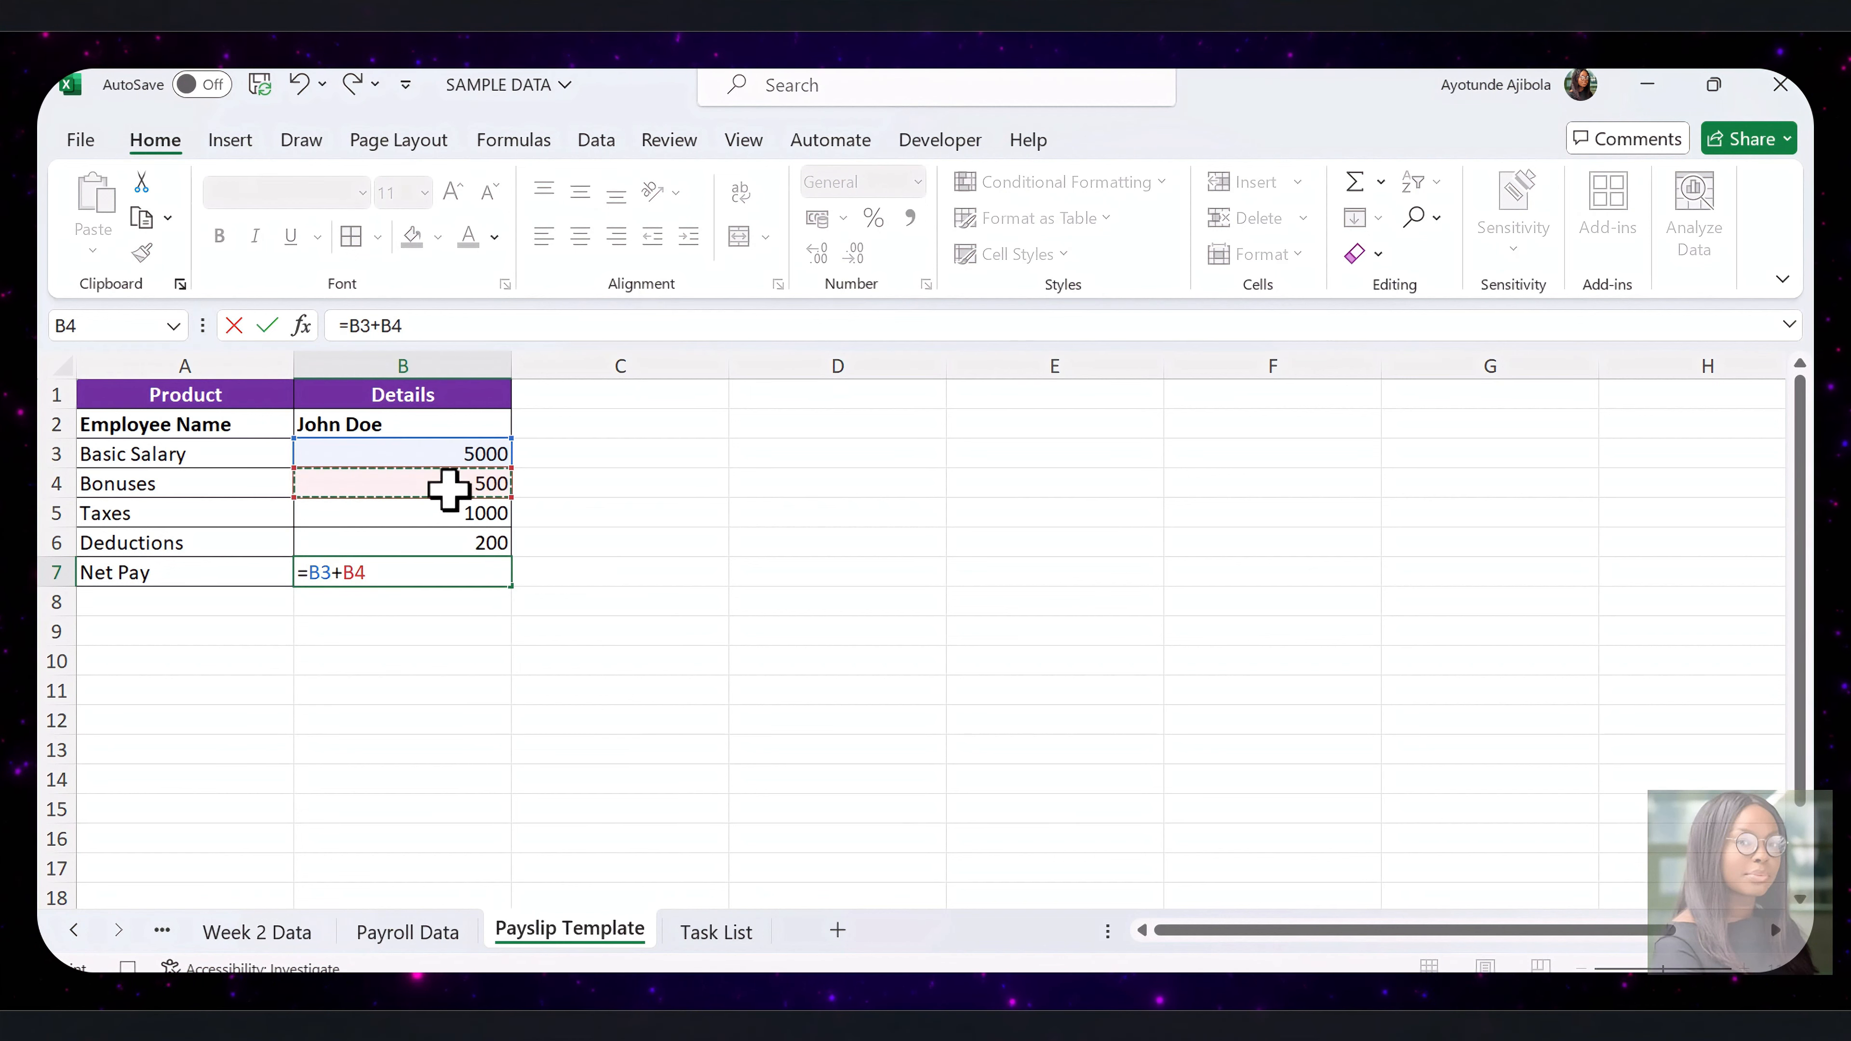
pyautogui.write('-')
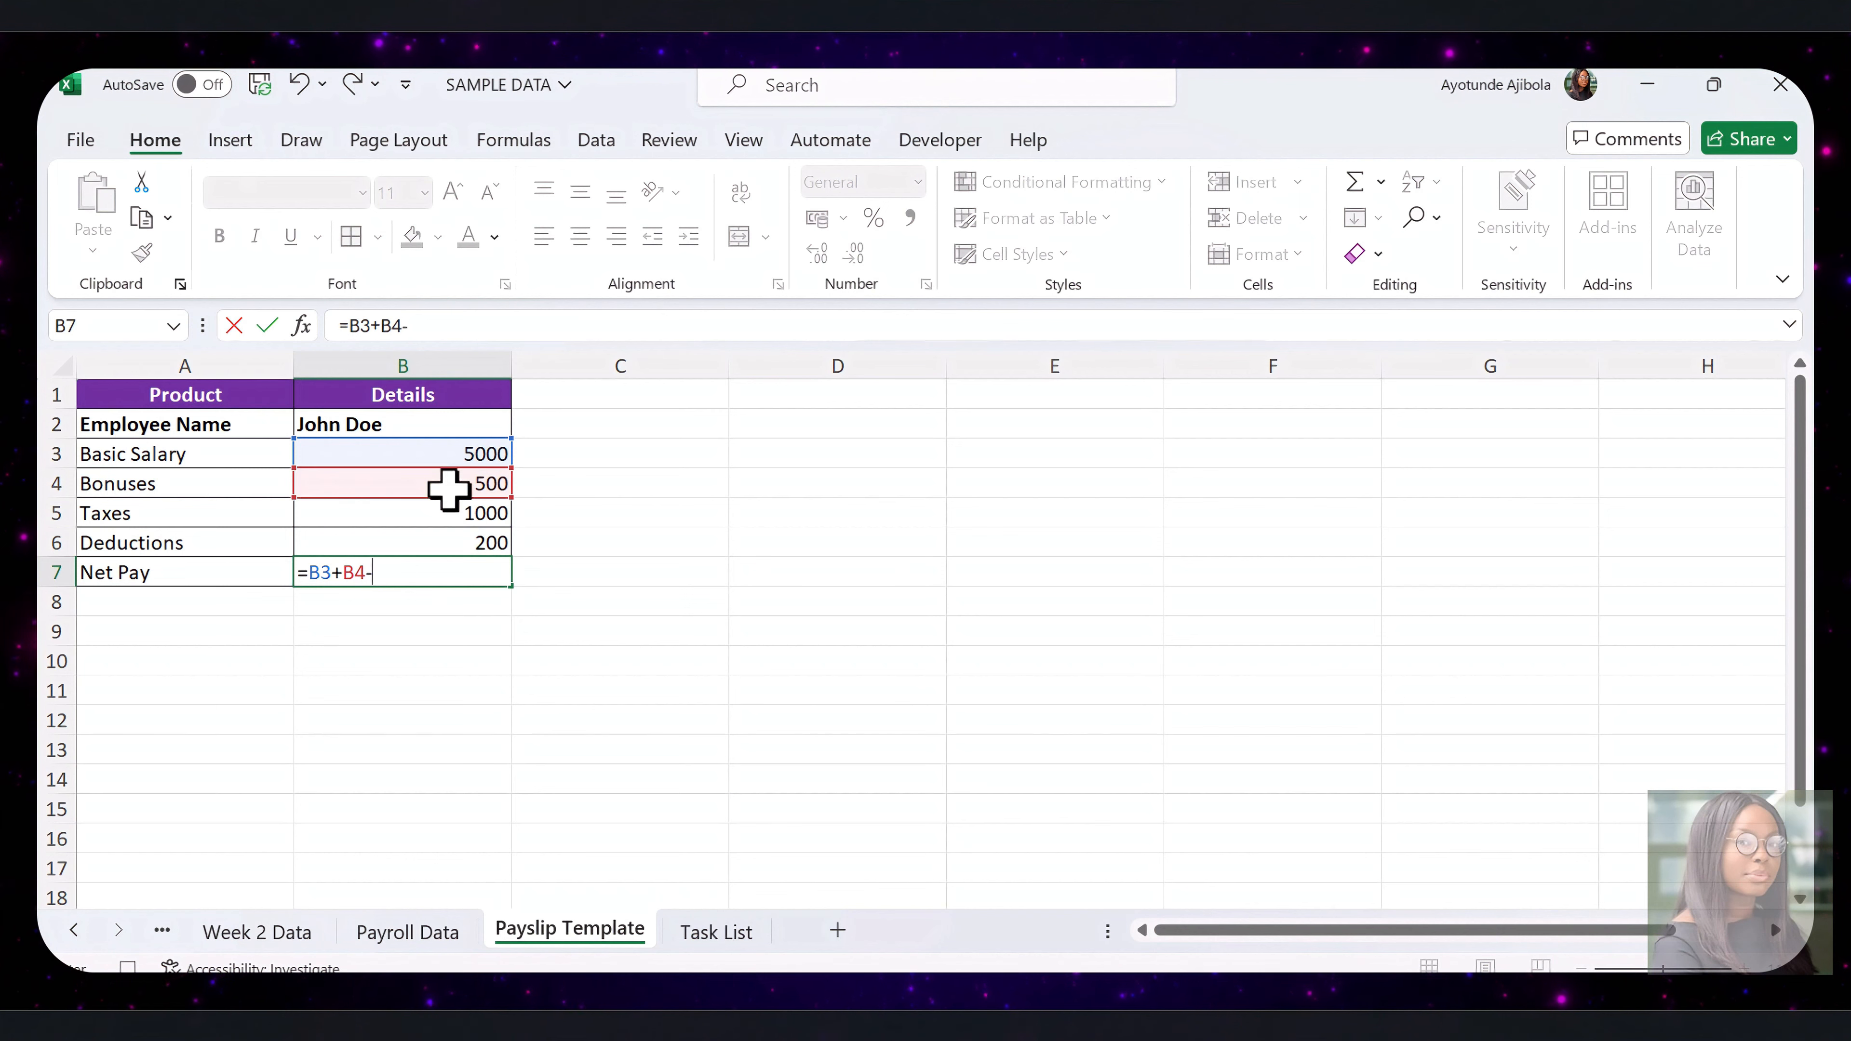
pyautogui.click(443, 510)
pyautogui.write('-')
pyautogui.click(434, 543)
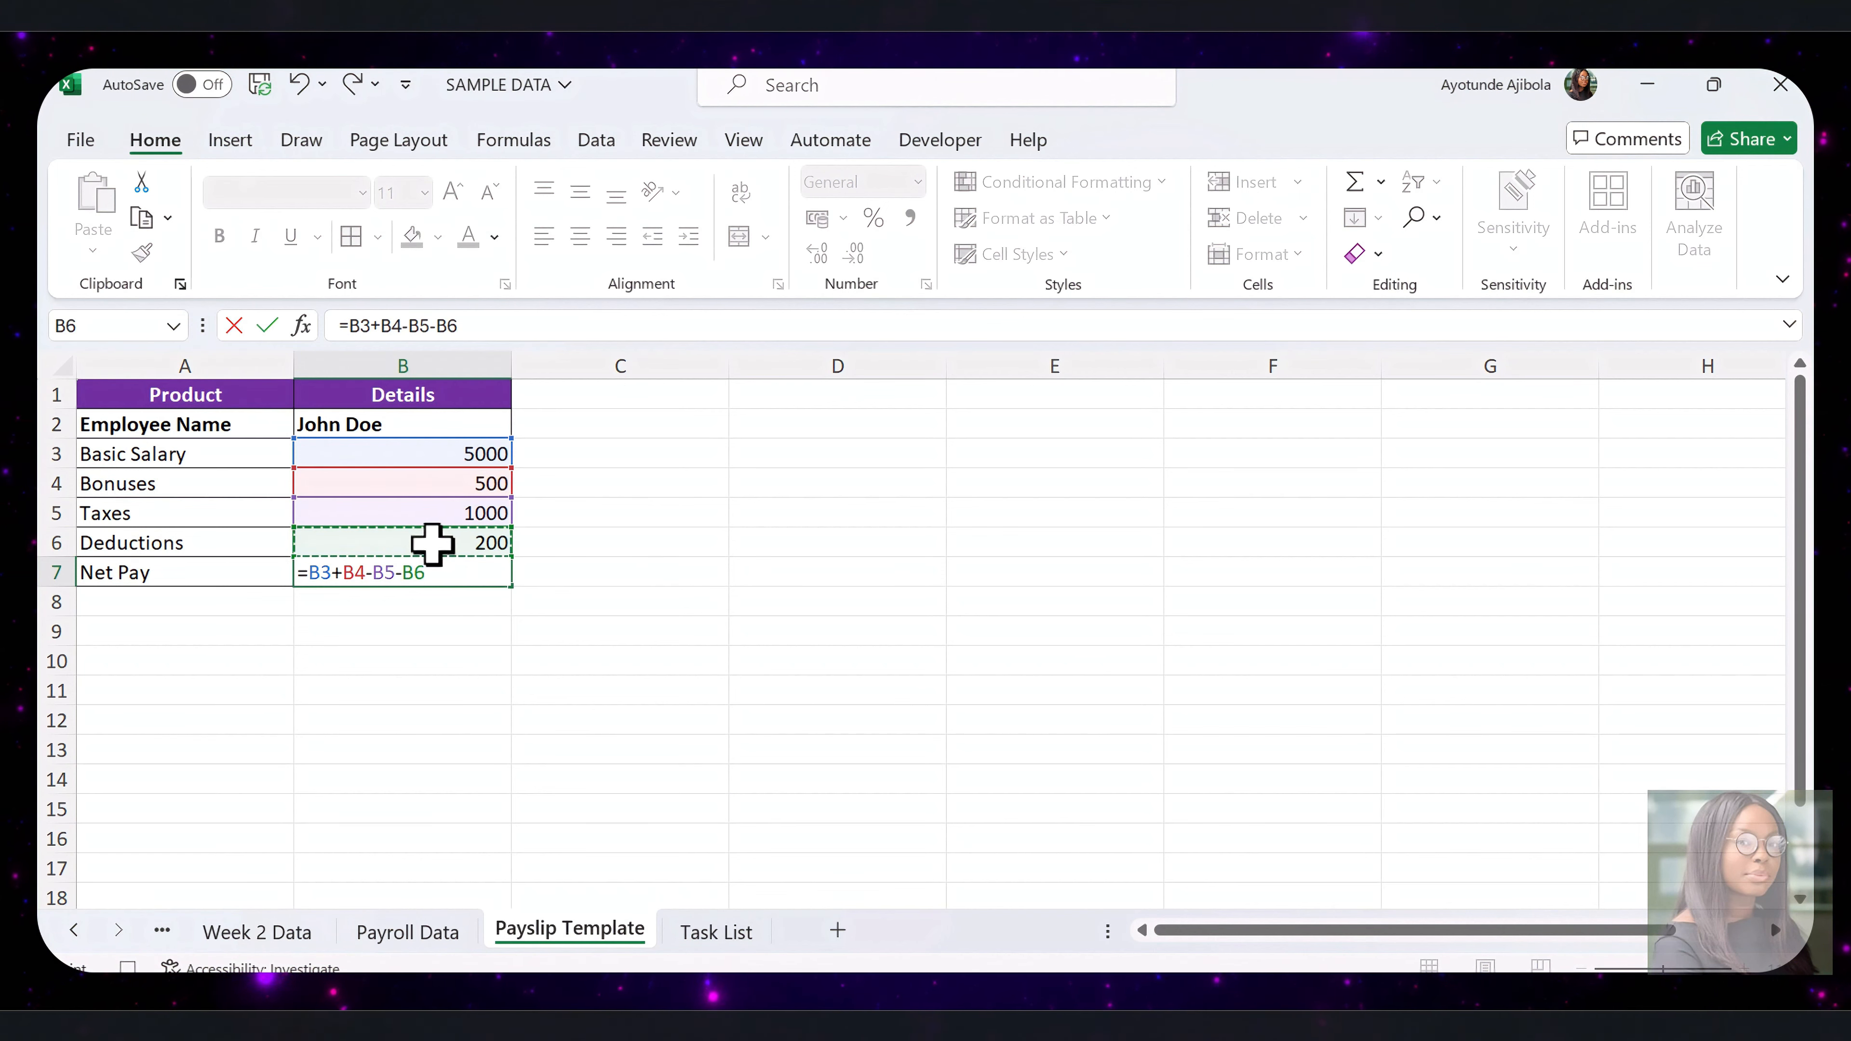
pyautogui.press('Return')
# Apply the comma number style to the payslip amounts in B3:B7
pyautogui.click(457, 451)
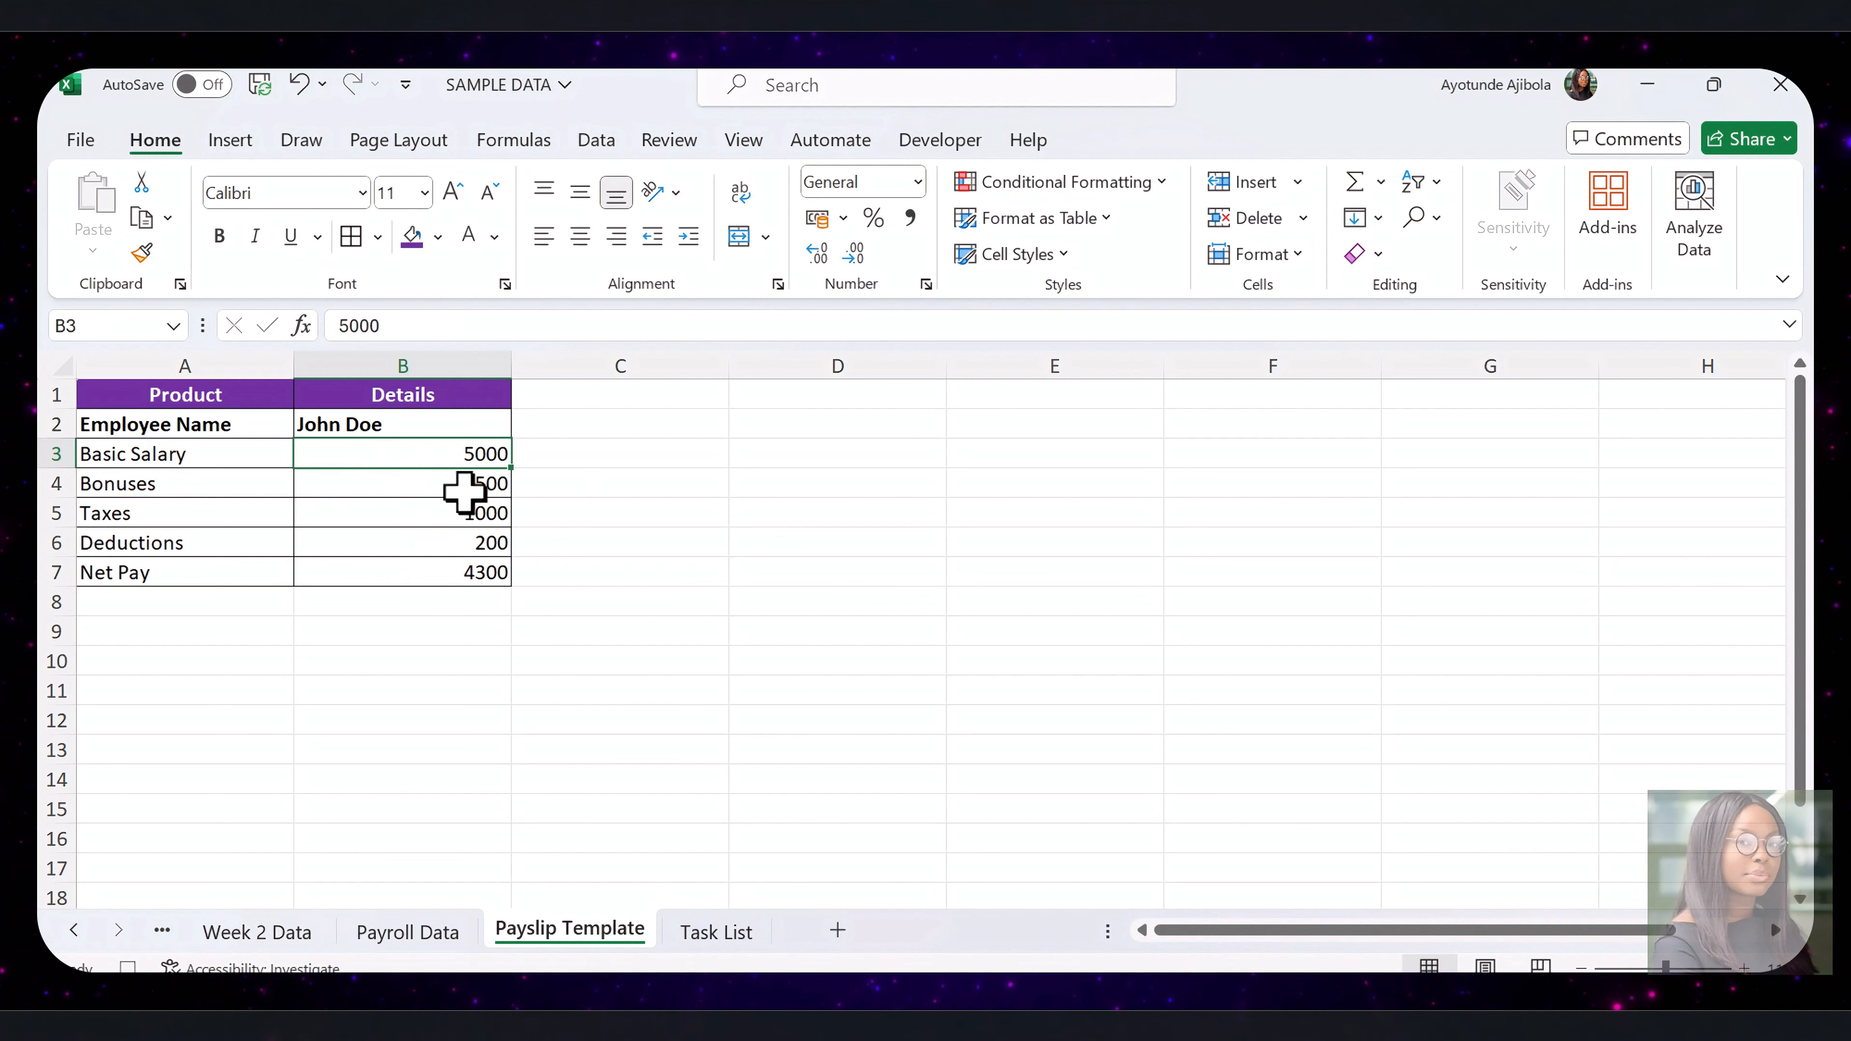
pyautogui.moveTo(462, 456); pyautogui.dragTo(466, 573)
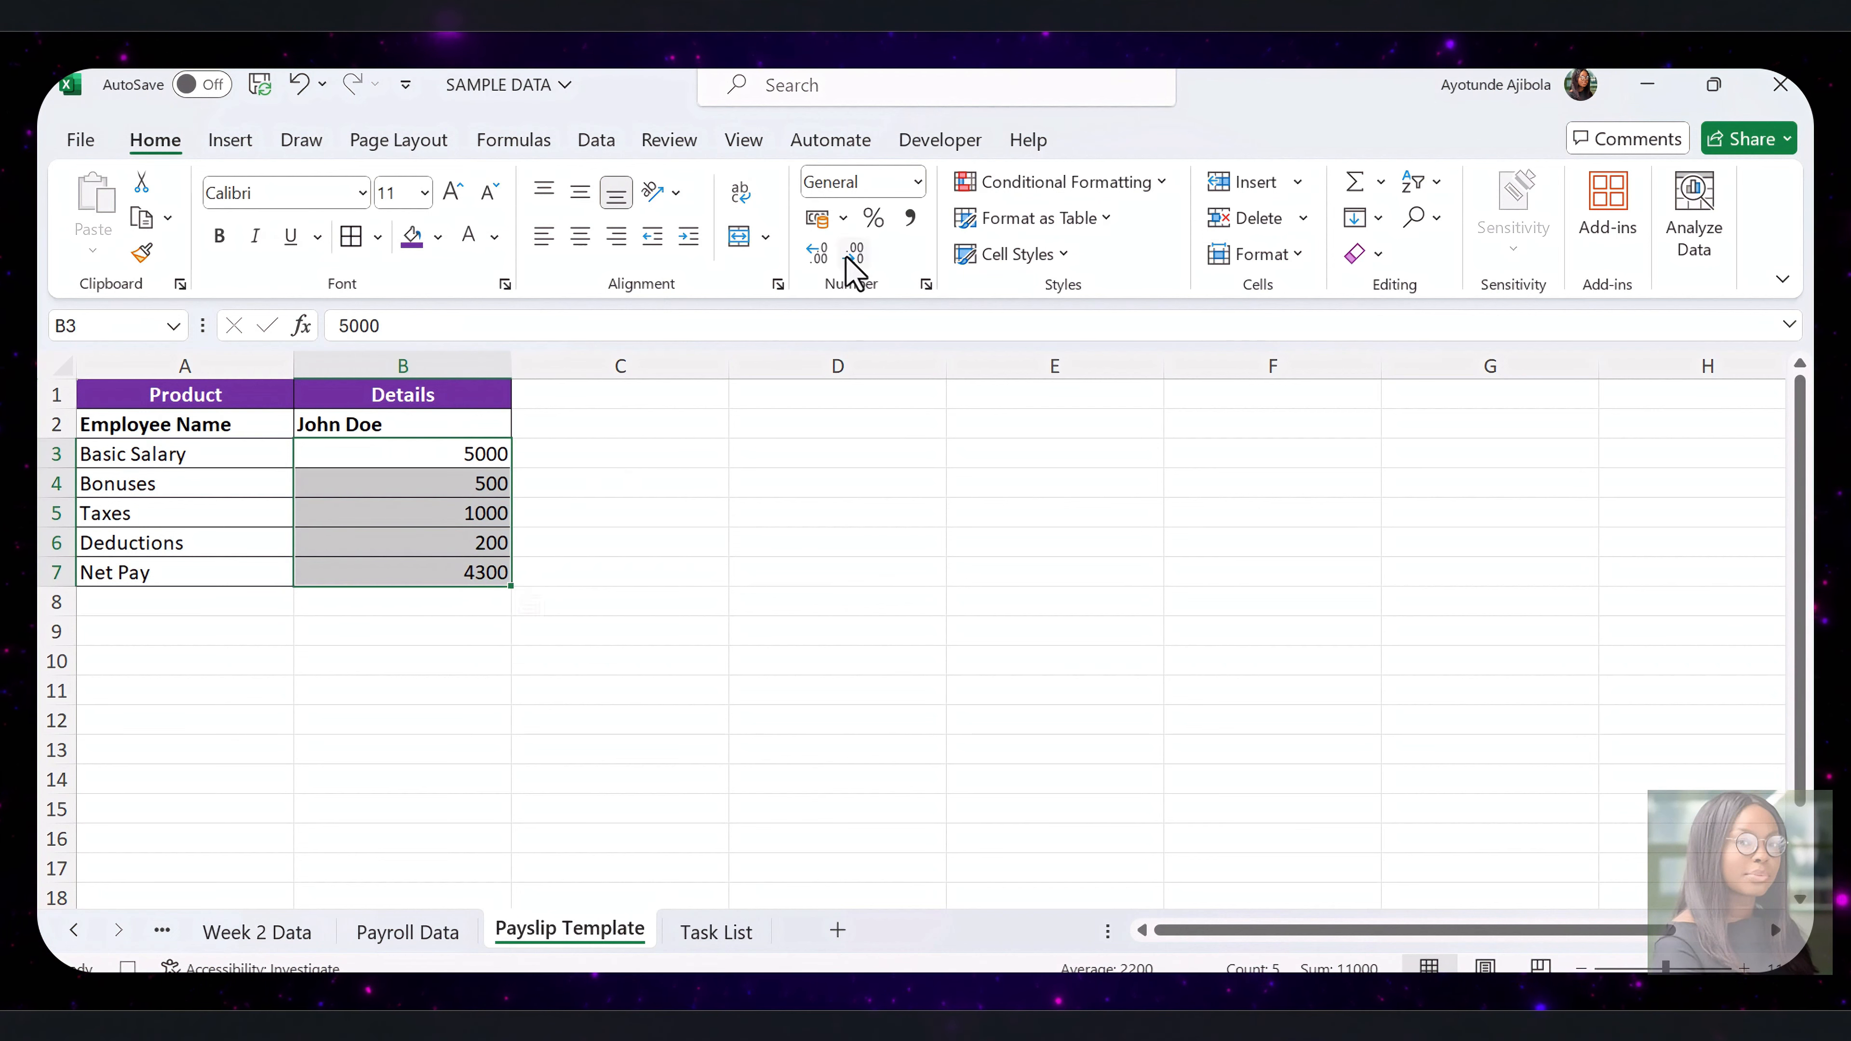
pyautogui.click(910, 219)
# Format the Net Pay row A7:B7 with a dark grey fill and bold white text, and centre the employee name in B2
pyautogui.moveTo(183, 572); pyautogui.dragTo(390, 563)
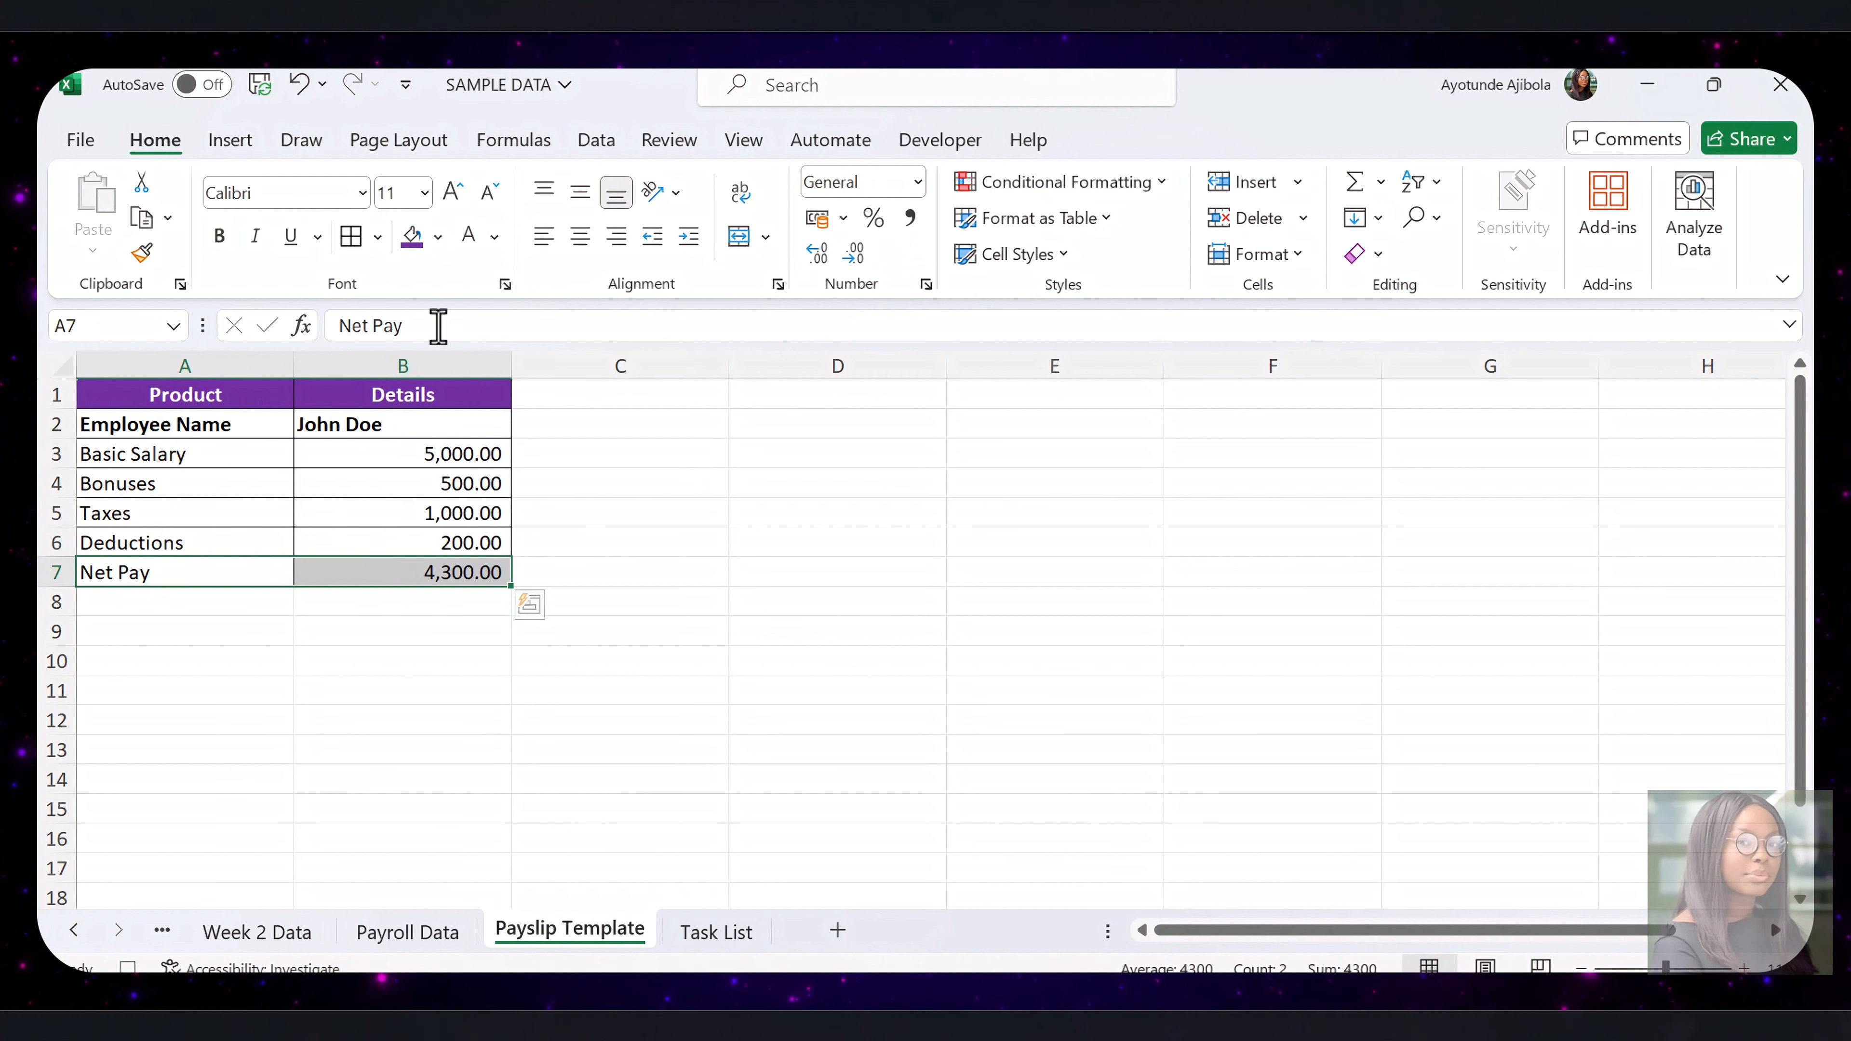
pyautogui.click(437, 238)
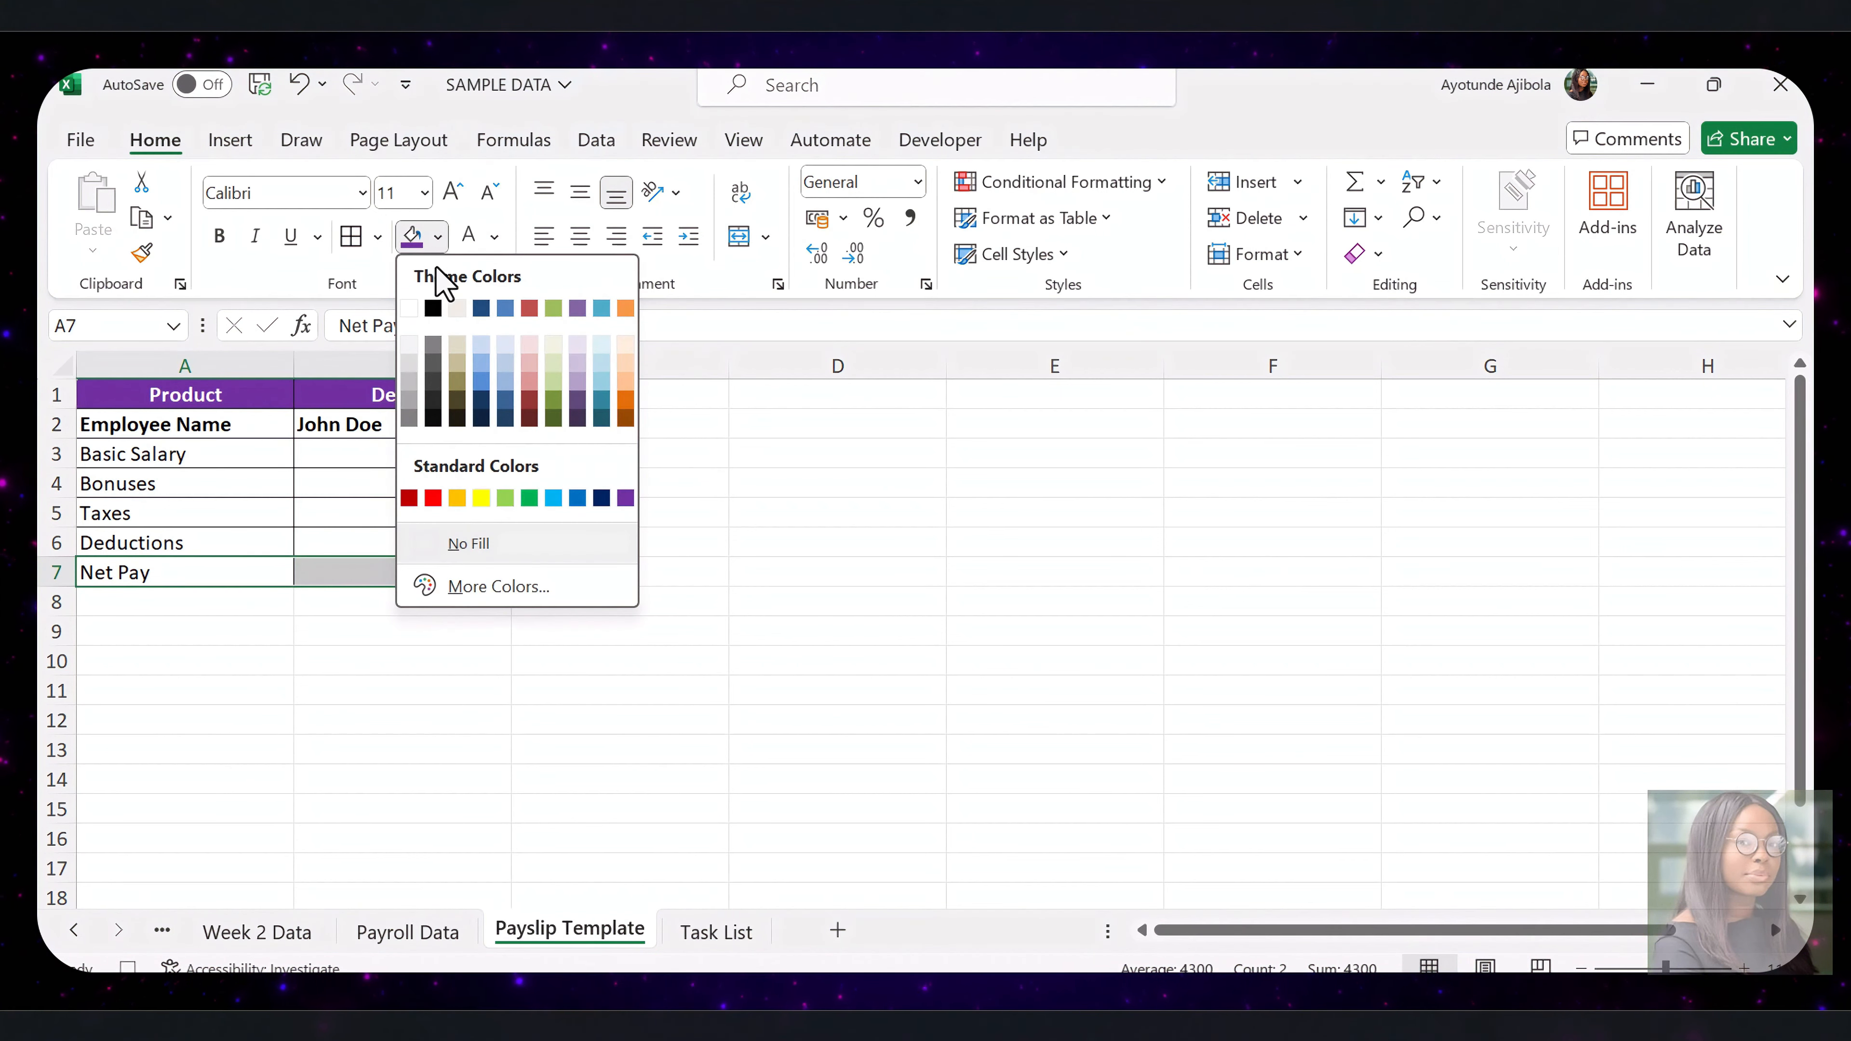
pyautogui.click(433, 345)
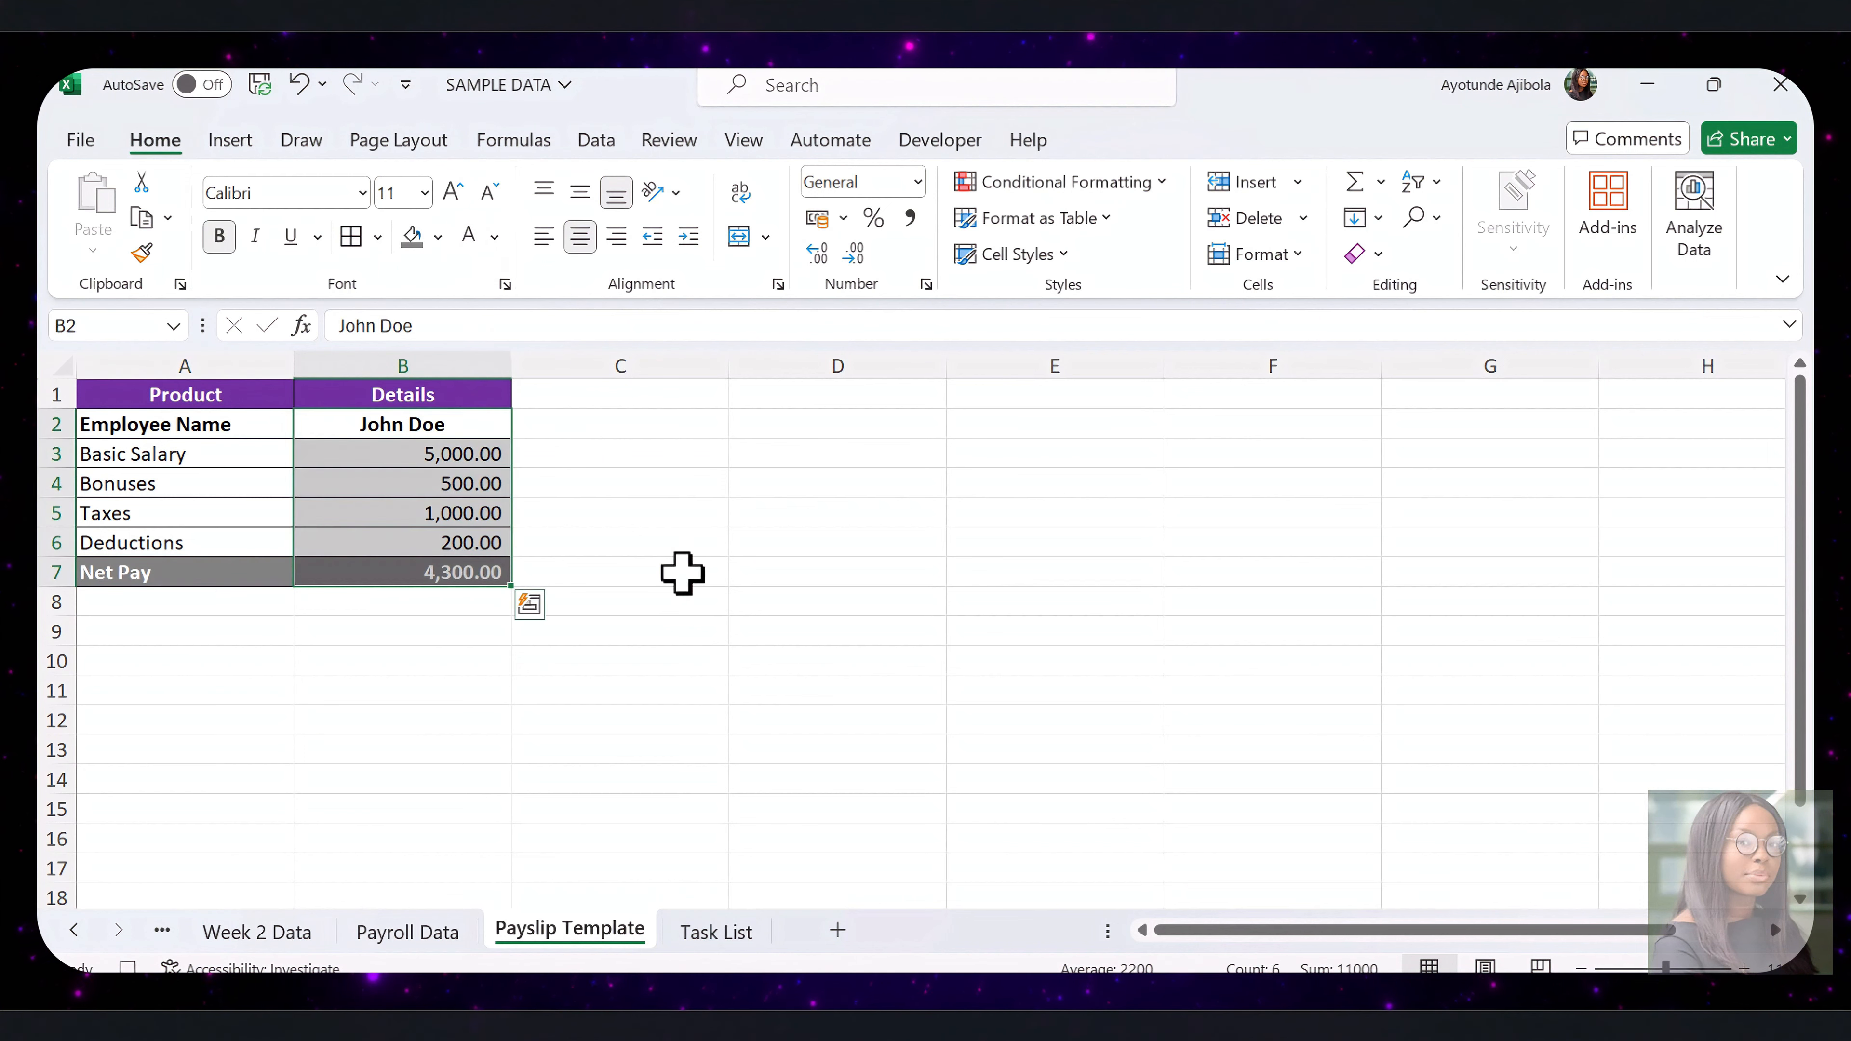
pyautogui.click(682, 571)
pyautogui.click(758, 536)
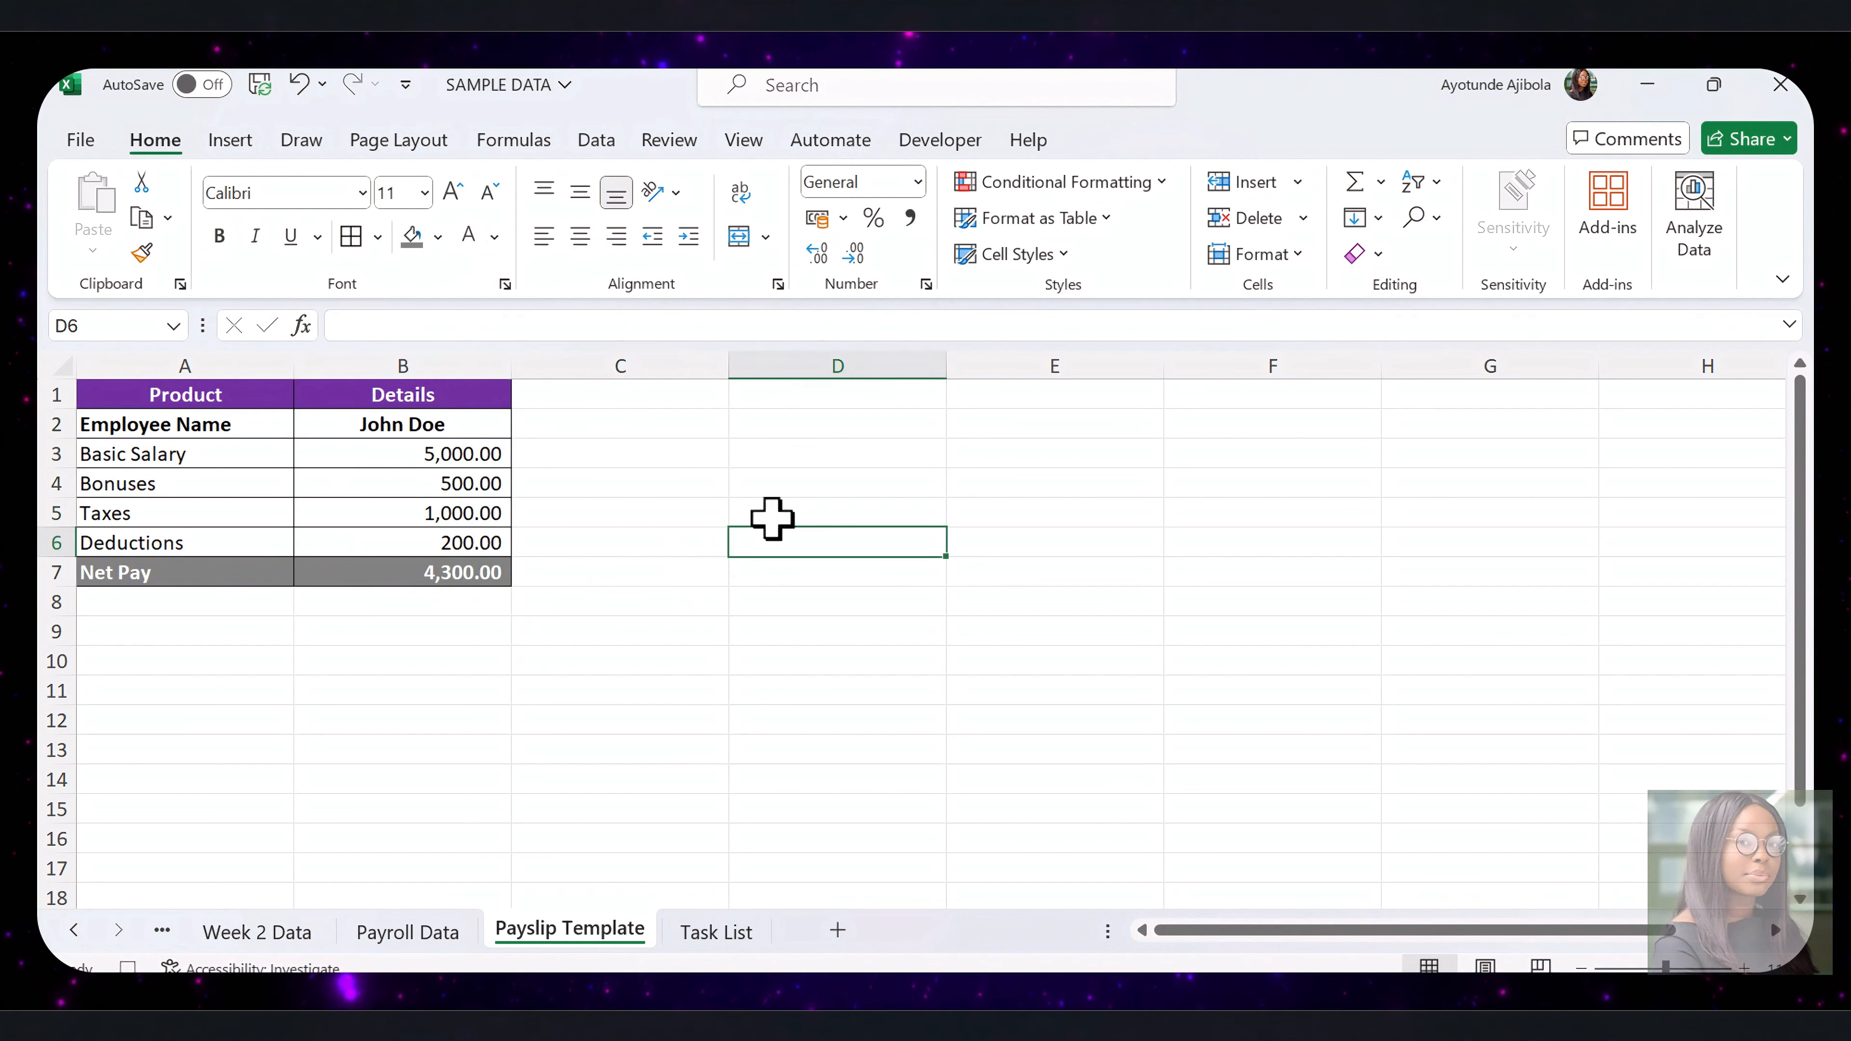
# Stop recording the GeneratePayslip macro
pyautogui.click(963, 146)
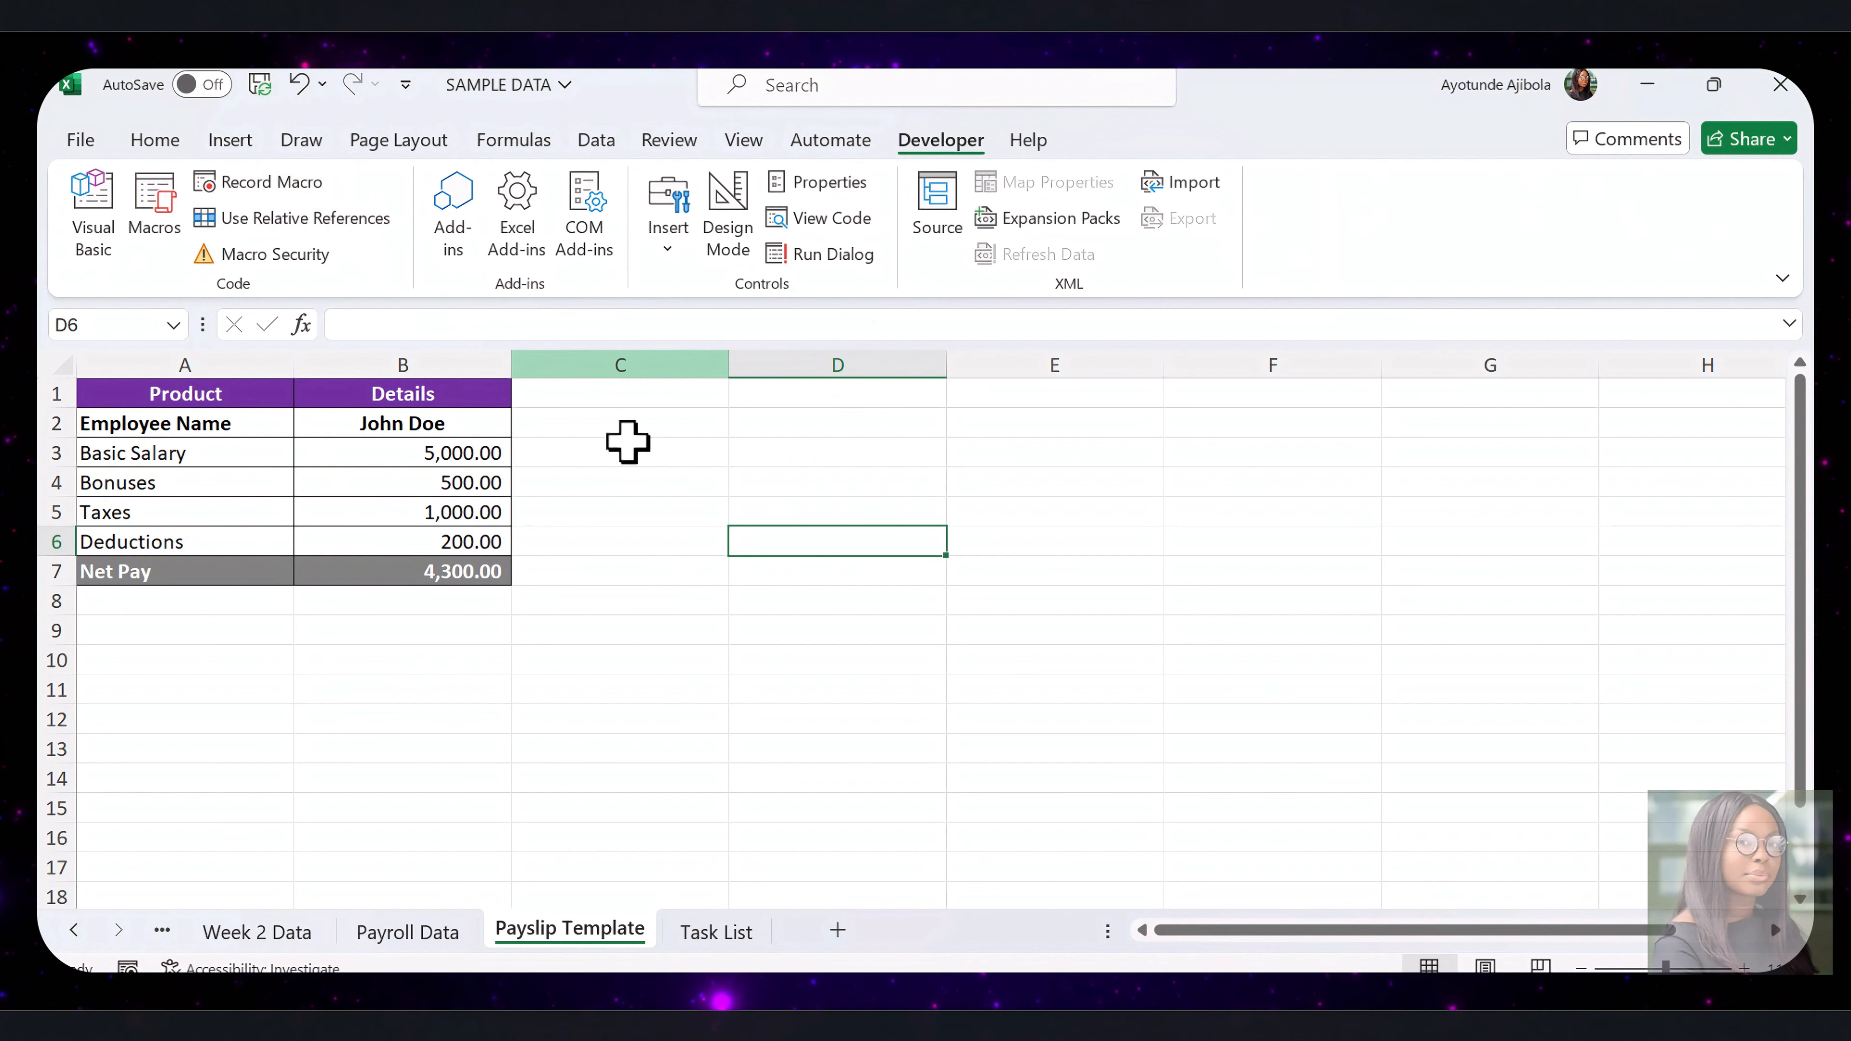
pyautogui.click(664, 473)
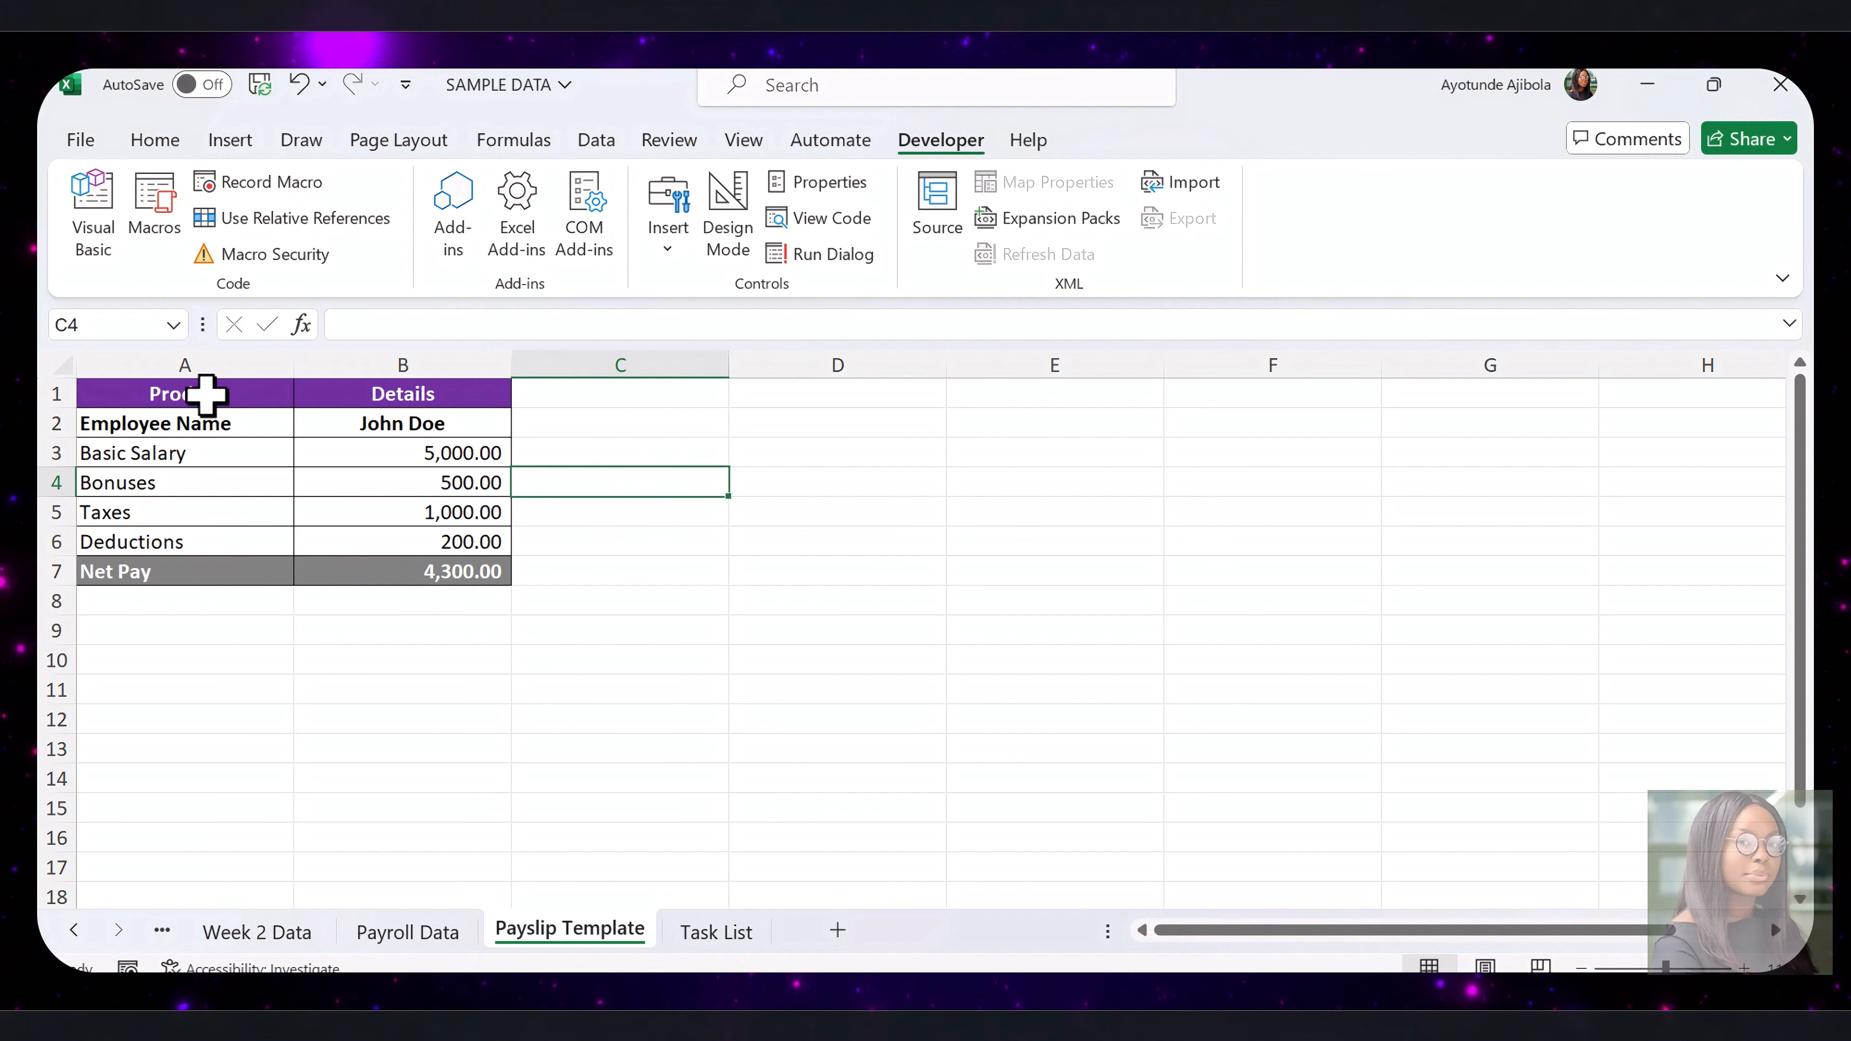
# Remove the fills, borders and font formatting from the payslip table A1:B7 and clear the contents of B2:B8
pyautogui.moveTo(206, 396); pyautogui.dragTo(431, 570)
pyautogui.moveTo(402, 424); pyautogui.dragTo(495, 605)
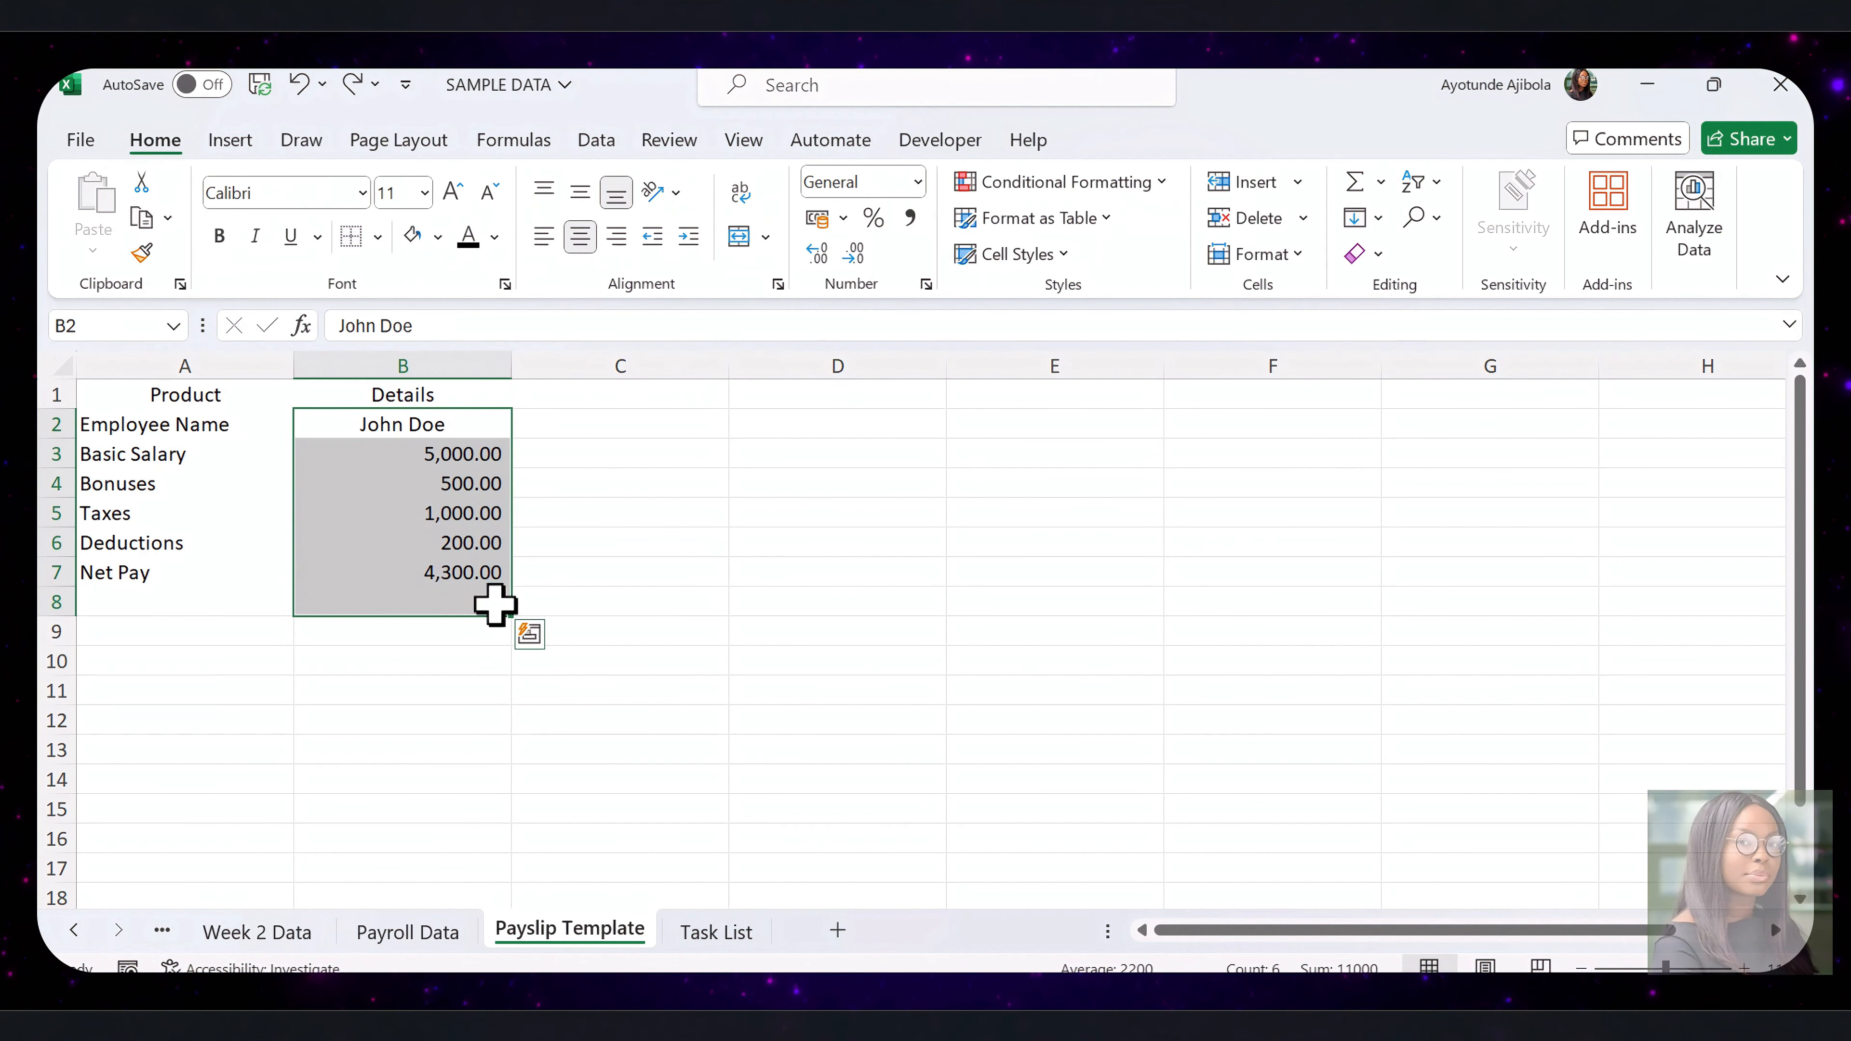
pyautogui.press('Delete')
pyautogui.click(595, 545)
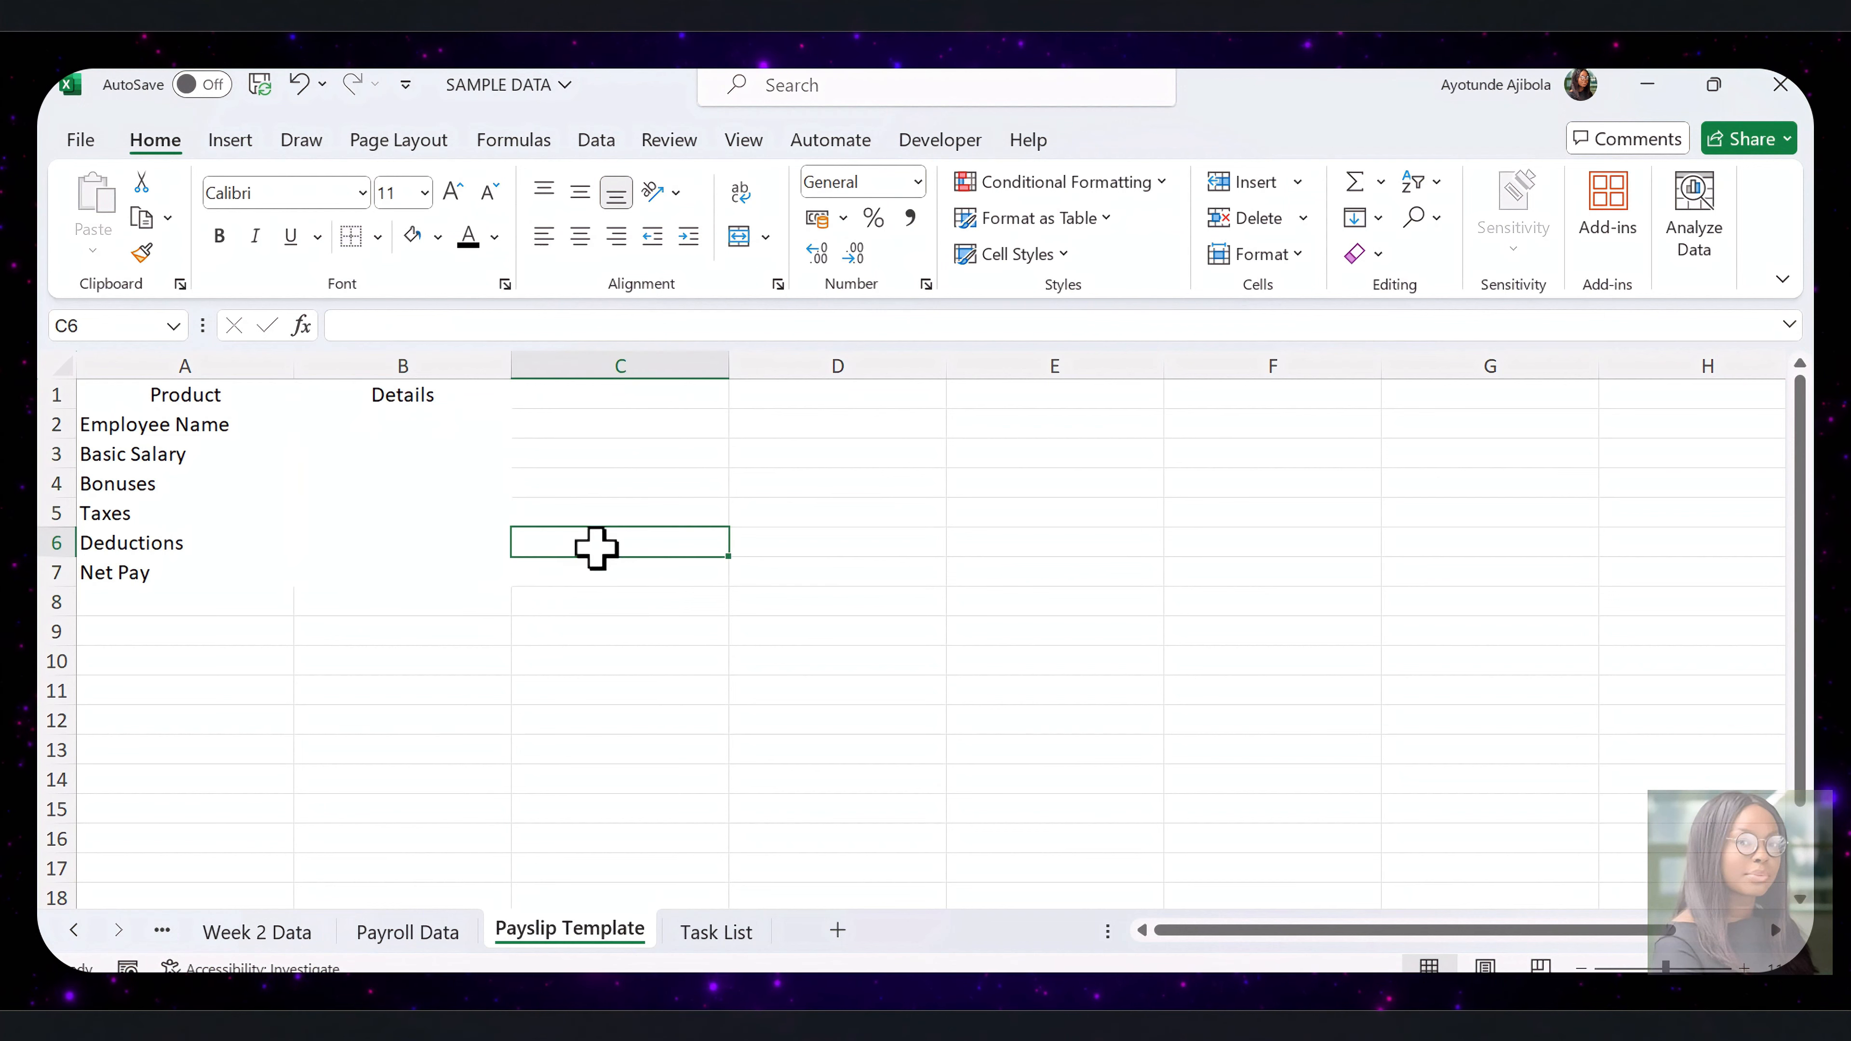
# Copy the first employee's row of data from the Payroll Data sheet and paste it transposed into B2 of the Payslip Template sheet
pyautogui.click(408, 931)
pyautogui.click(234, 425)
pyautogui.moveTo(233, 425); pyautogui.dragTo(554, 432)
pyautogui.rightClick(554, 428)
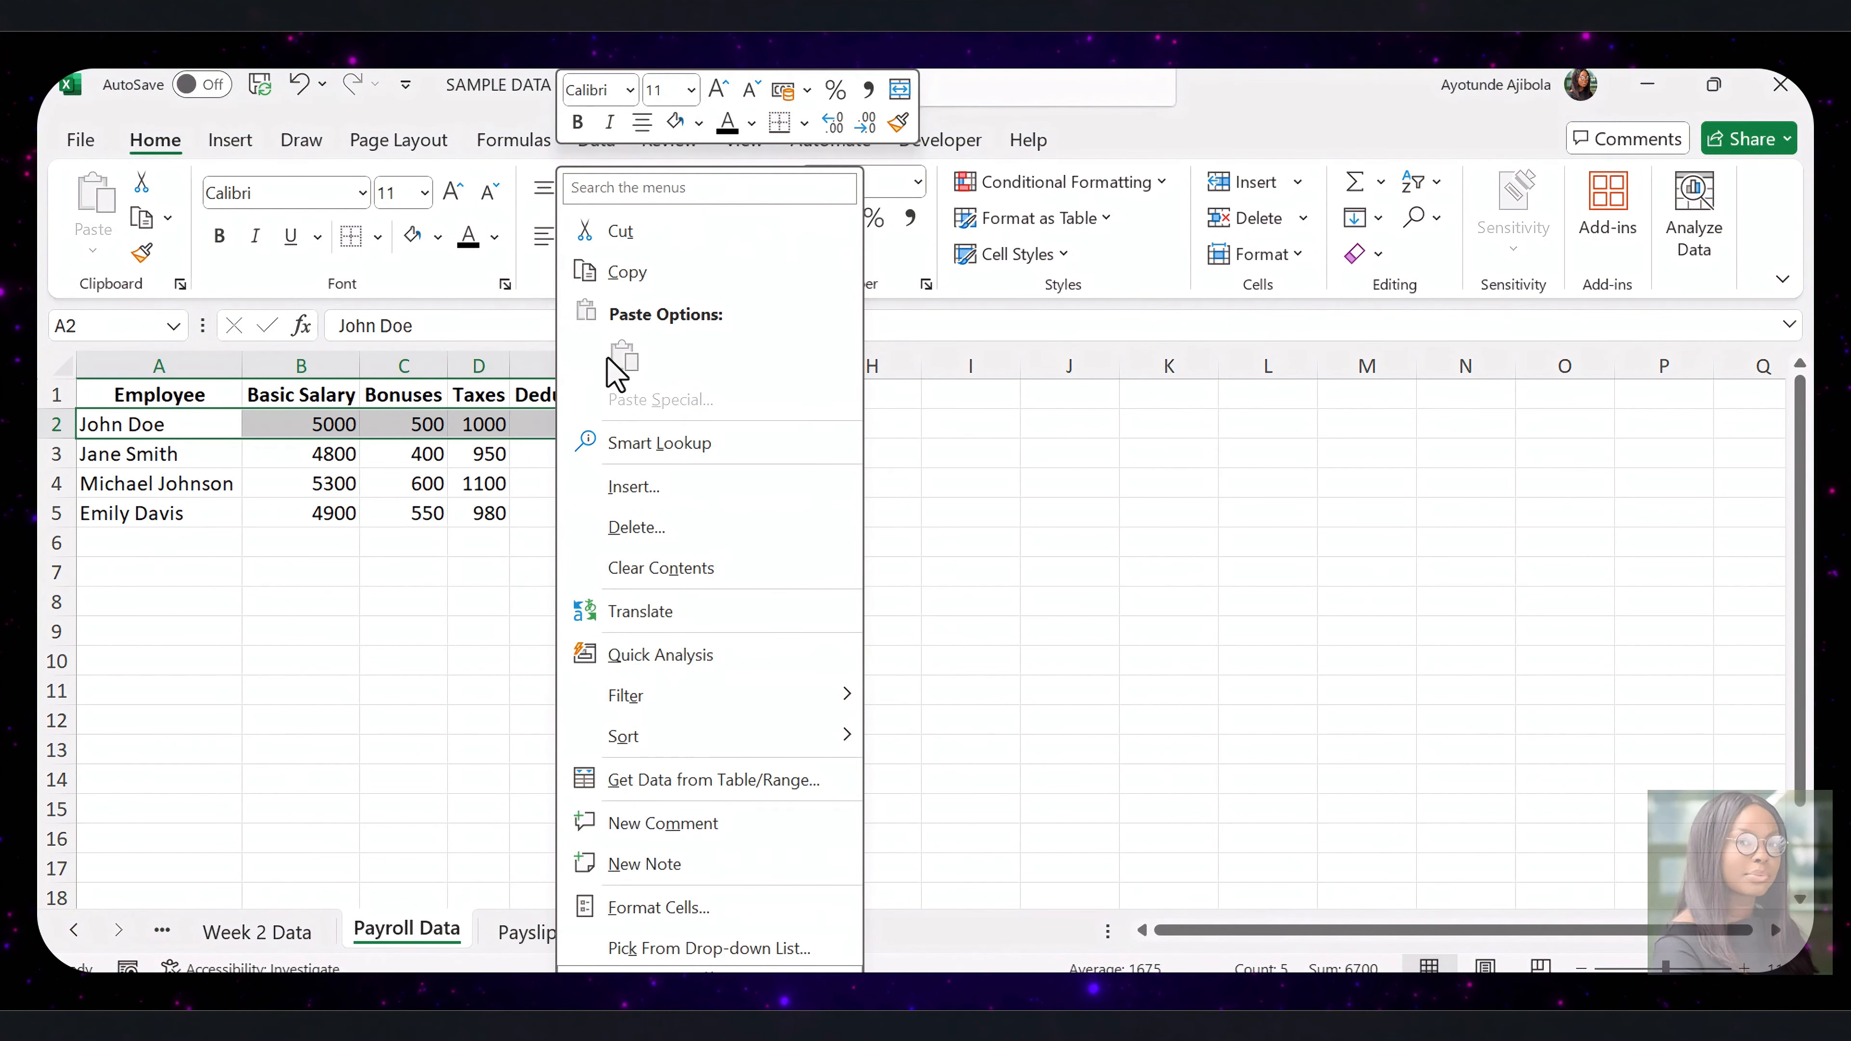
pyautogui.click(628, 273)
pyautogui.click(570, 932)
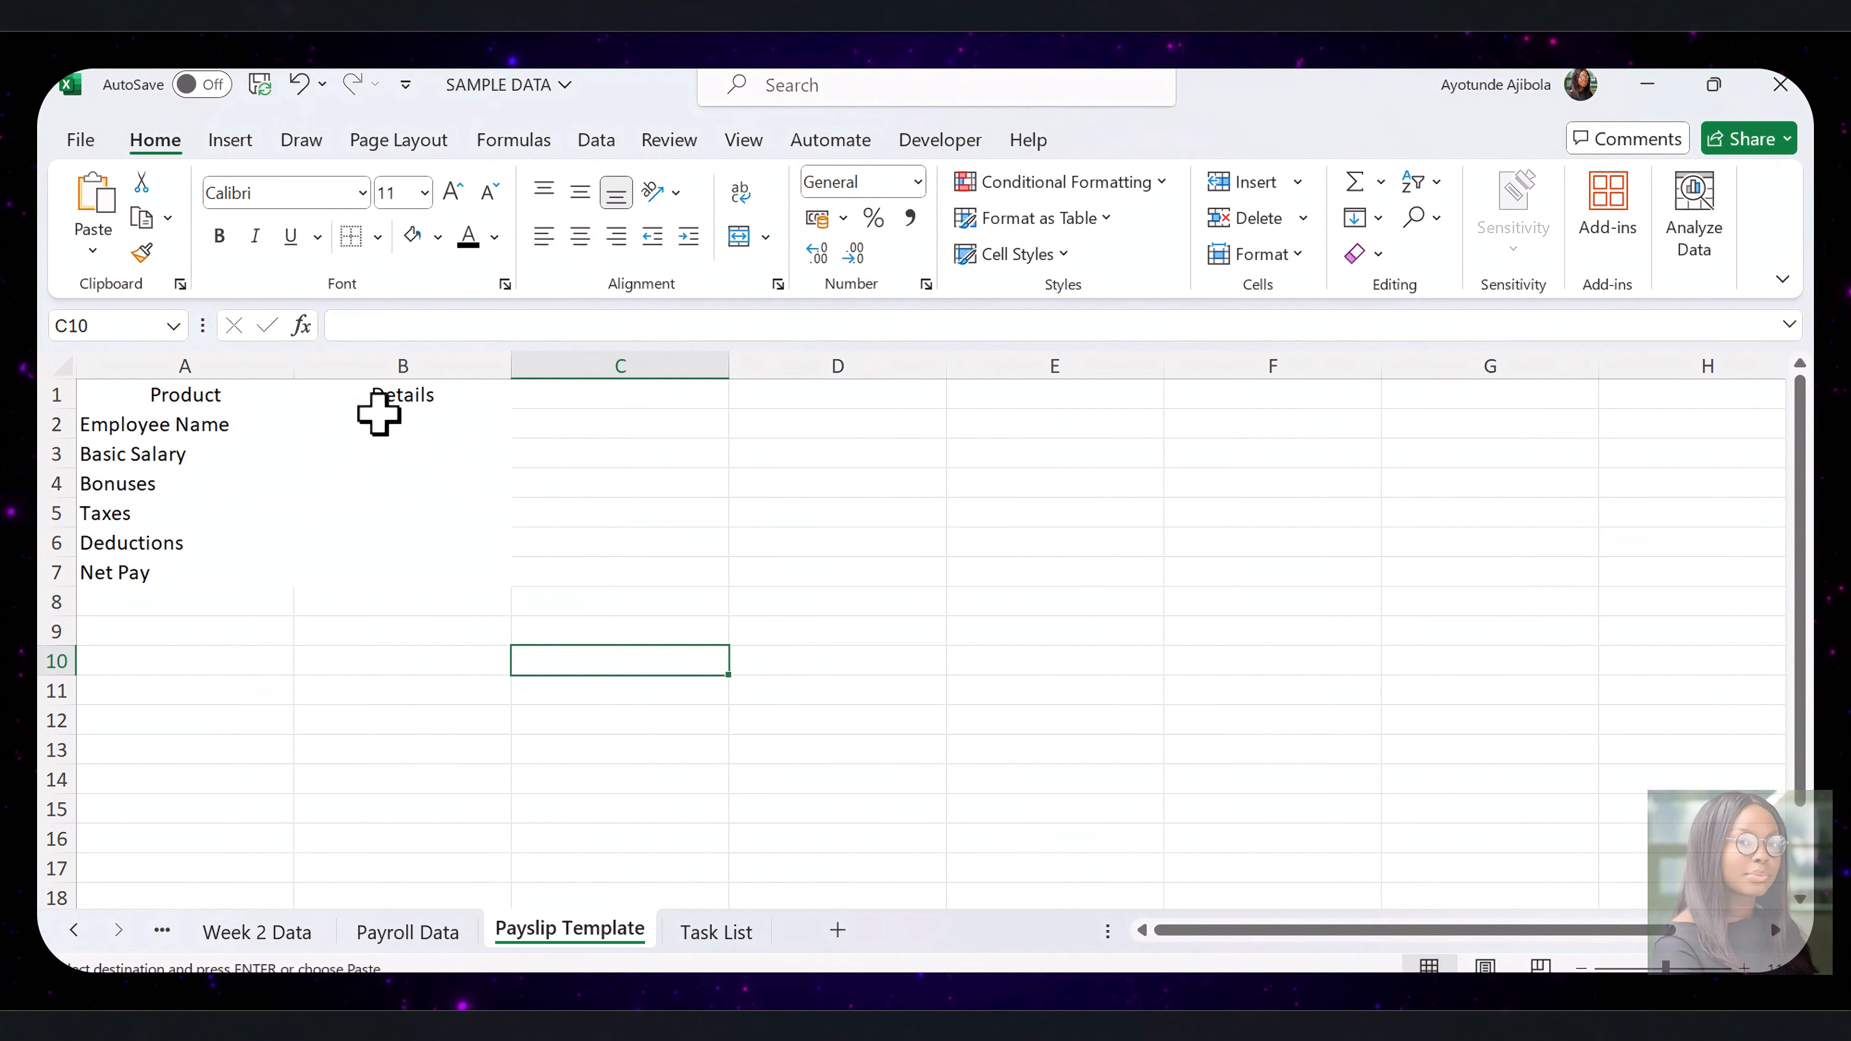
pyautogui.click(385, 427)
pyautogui.rightClick(385, 427)
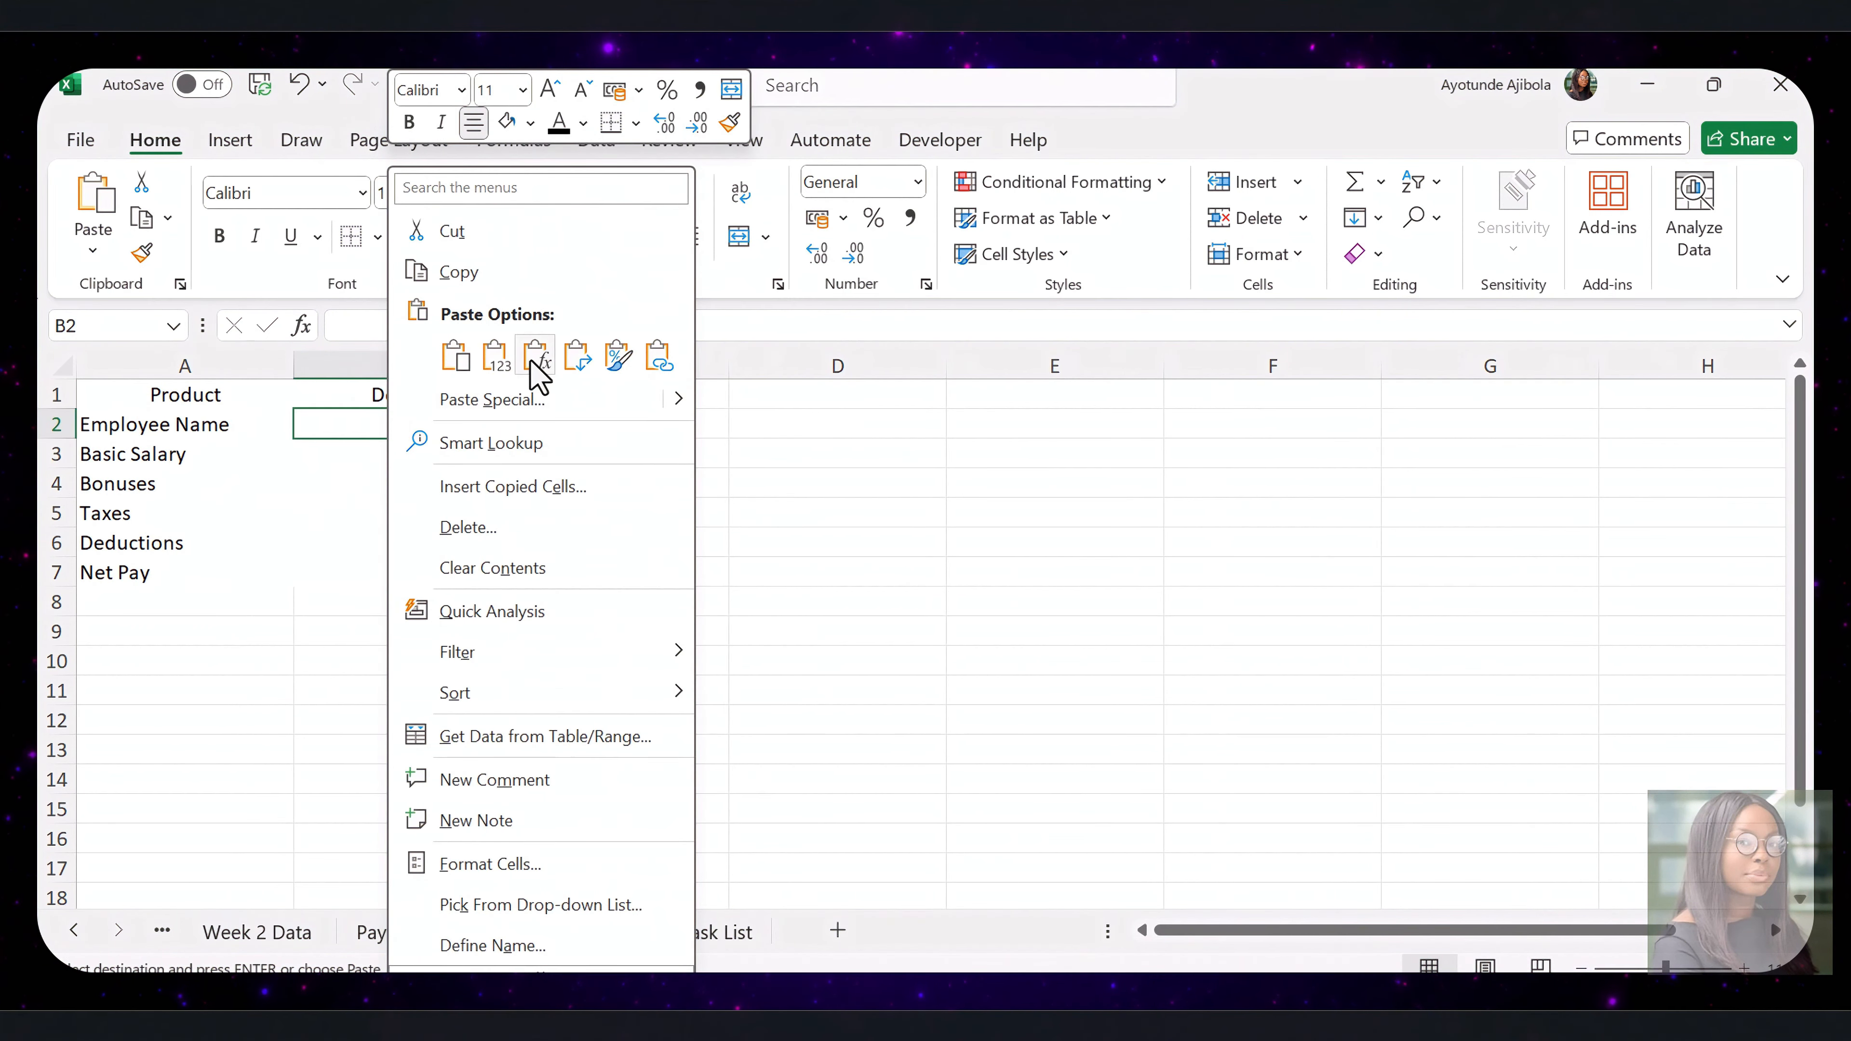
pyautogui.click(576, 357)
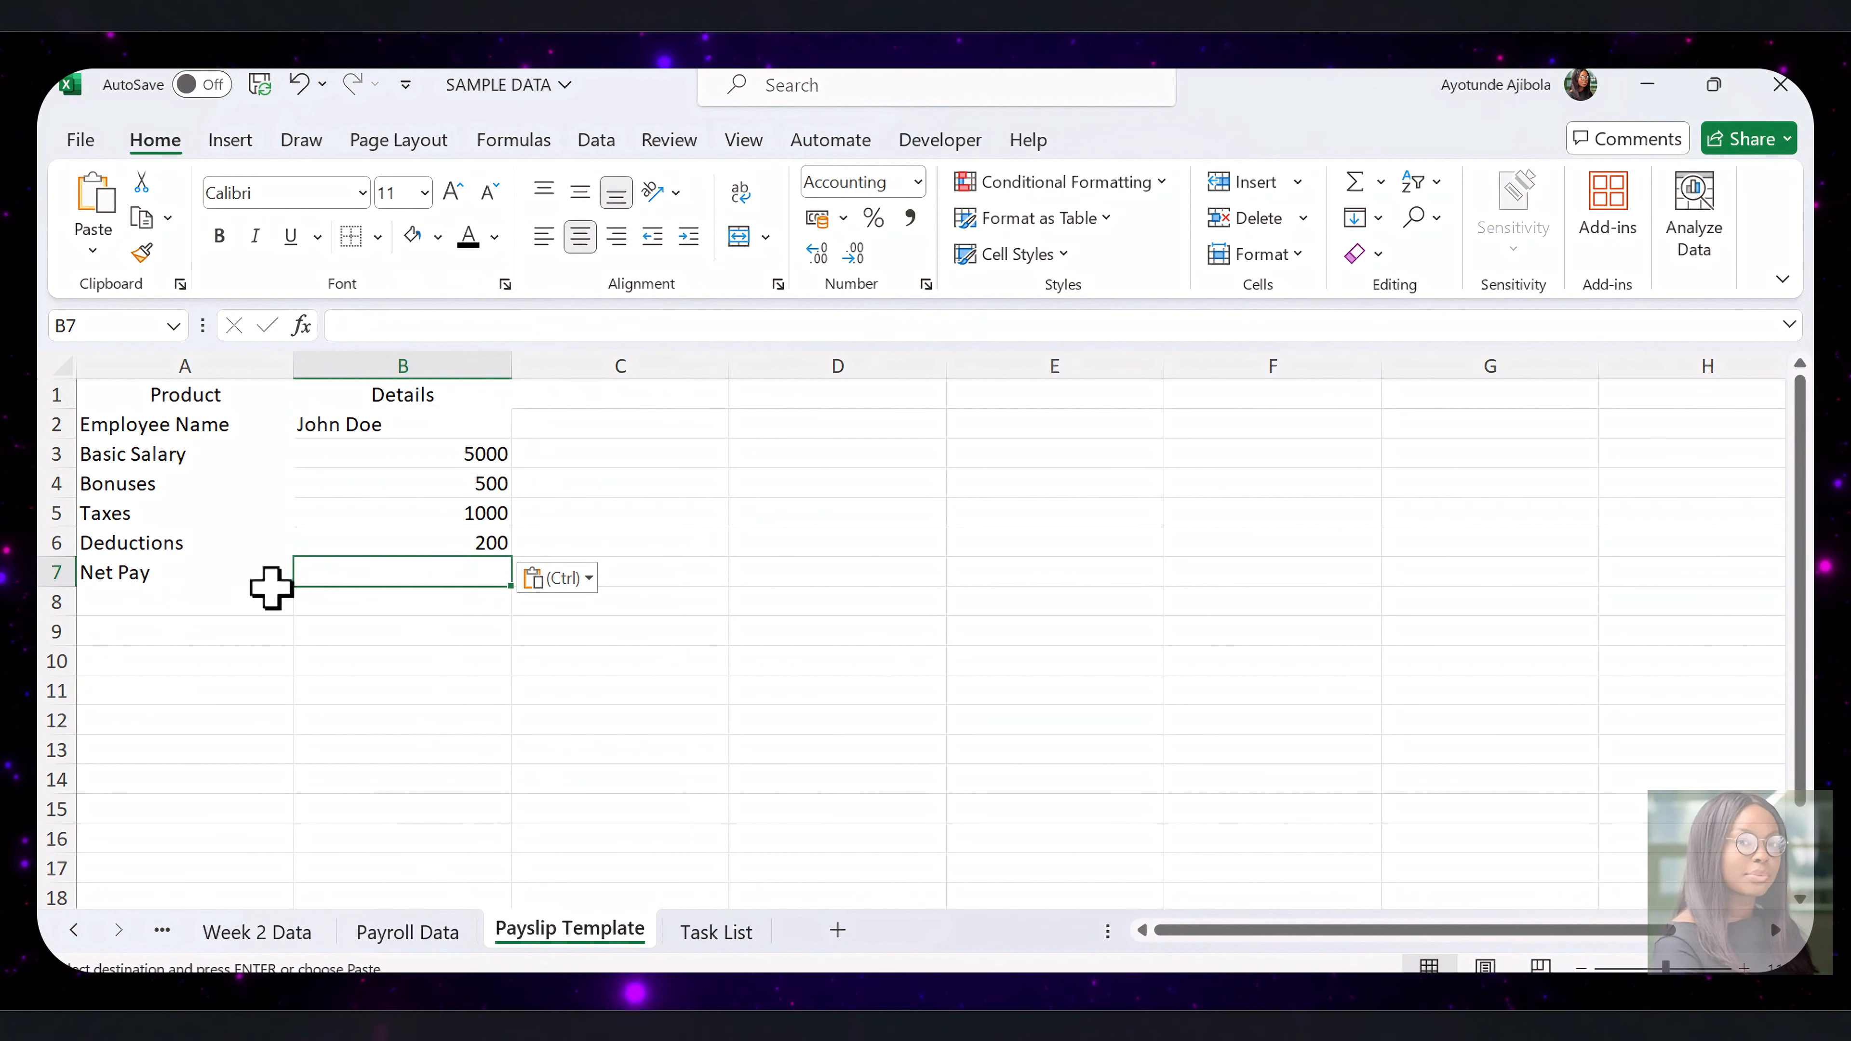
# Run the GeneratePayslip macro on the Payslip Template sheet
pyautogui.hotkey('ctrl', 'a')
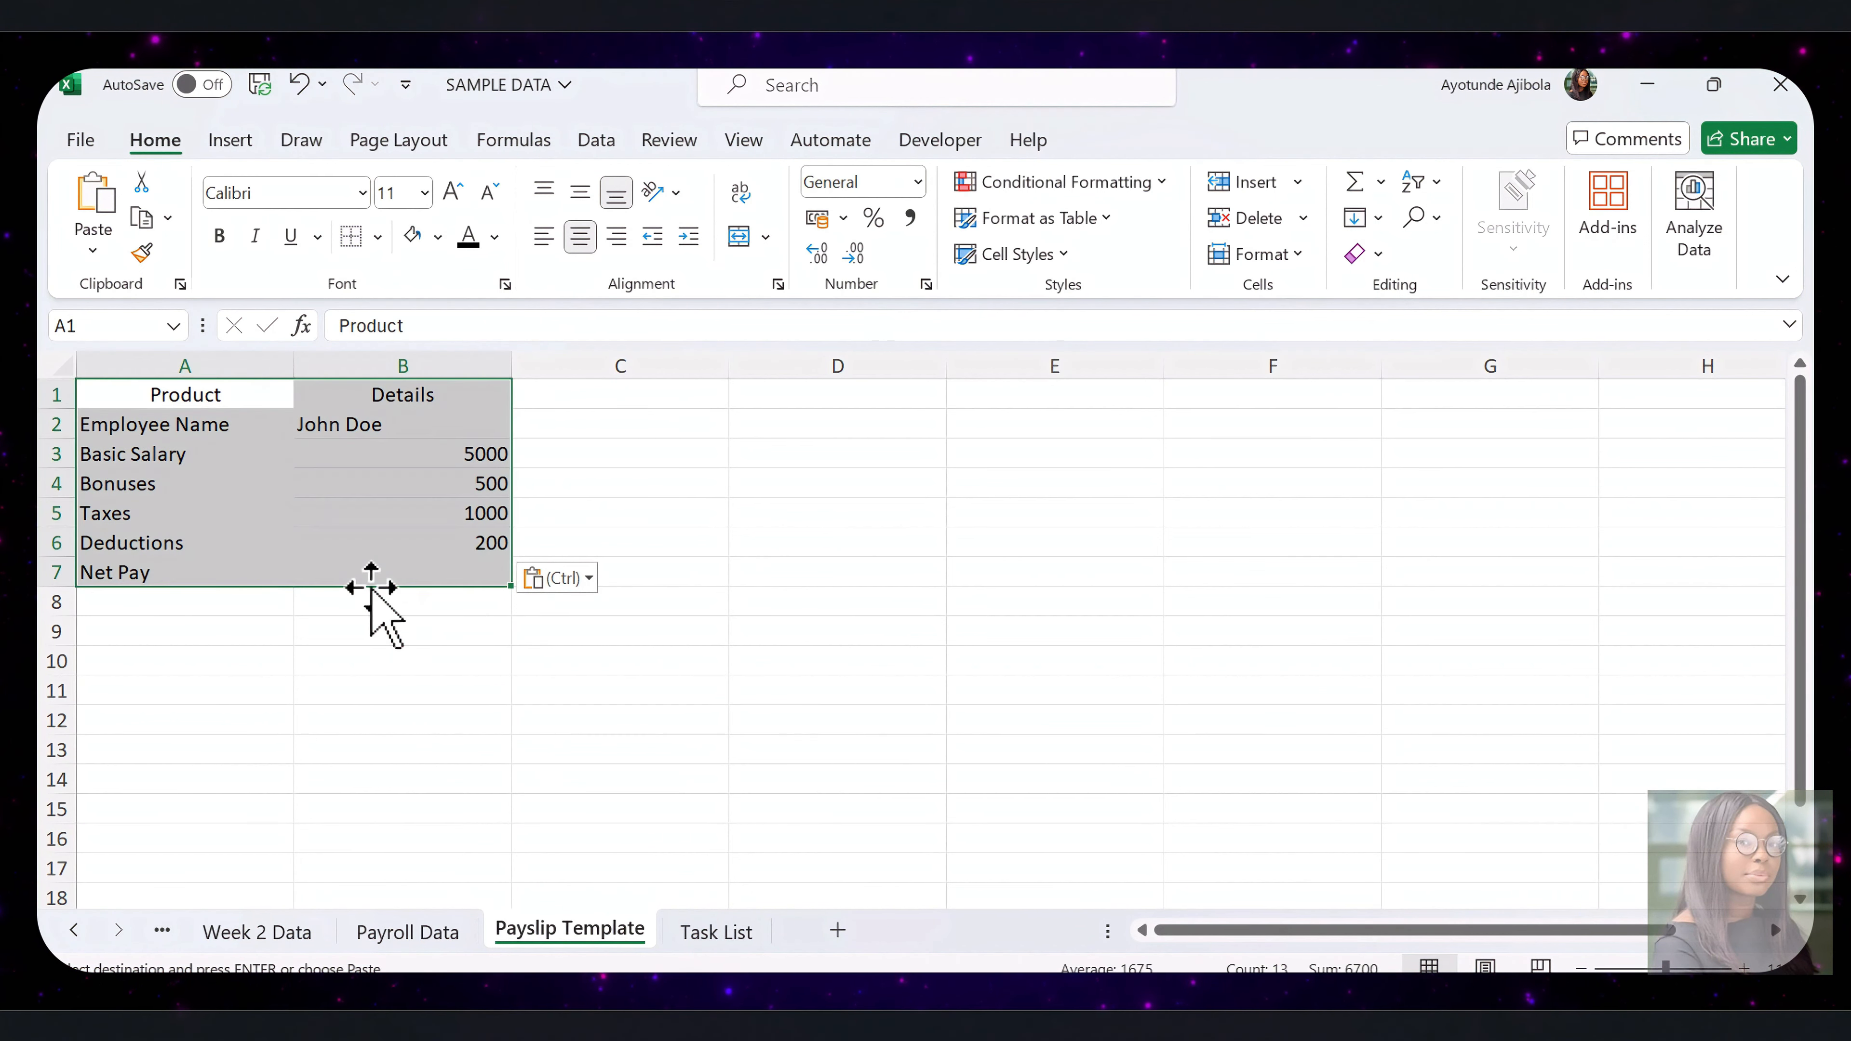
pyautogui.click(430, 683)
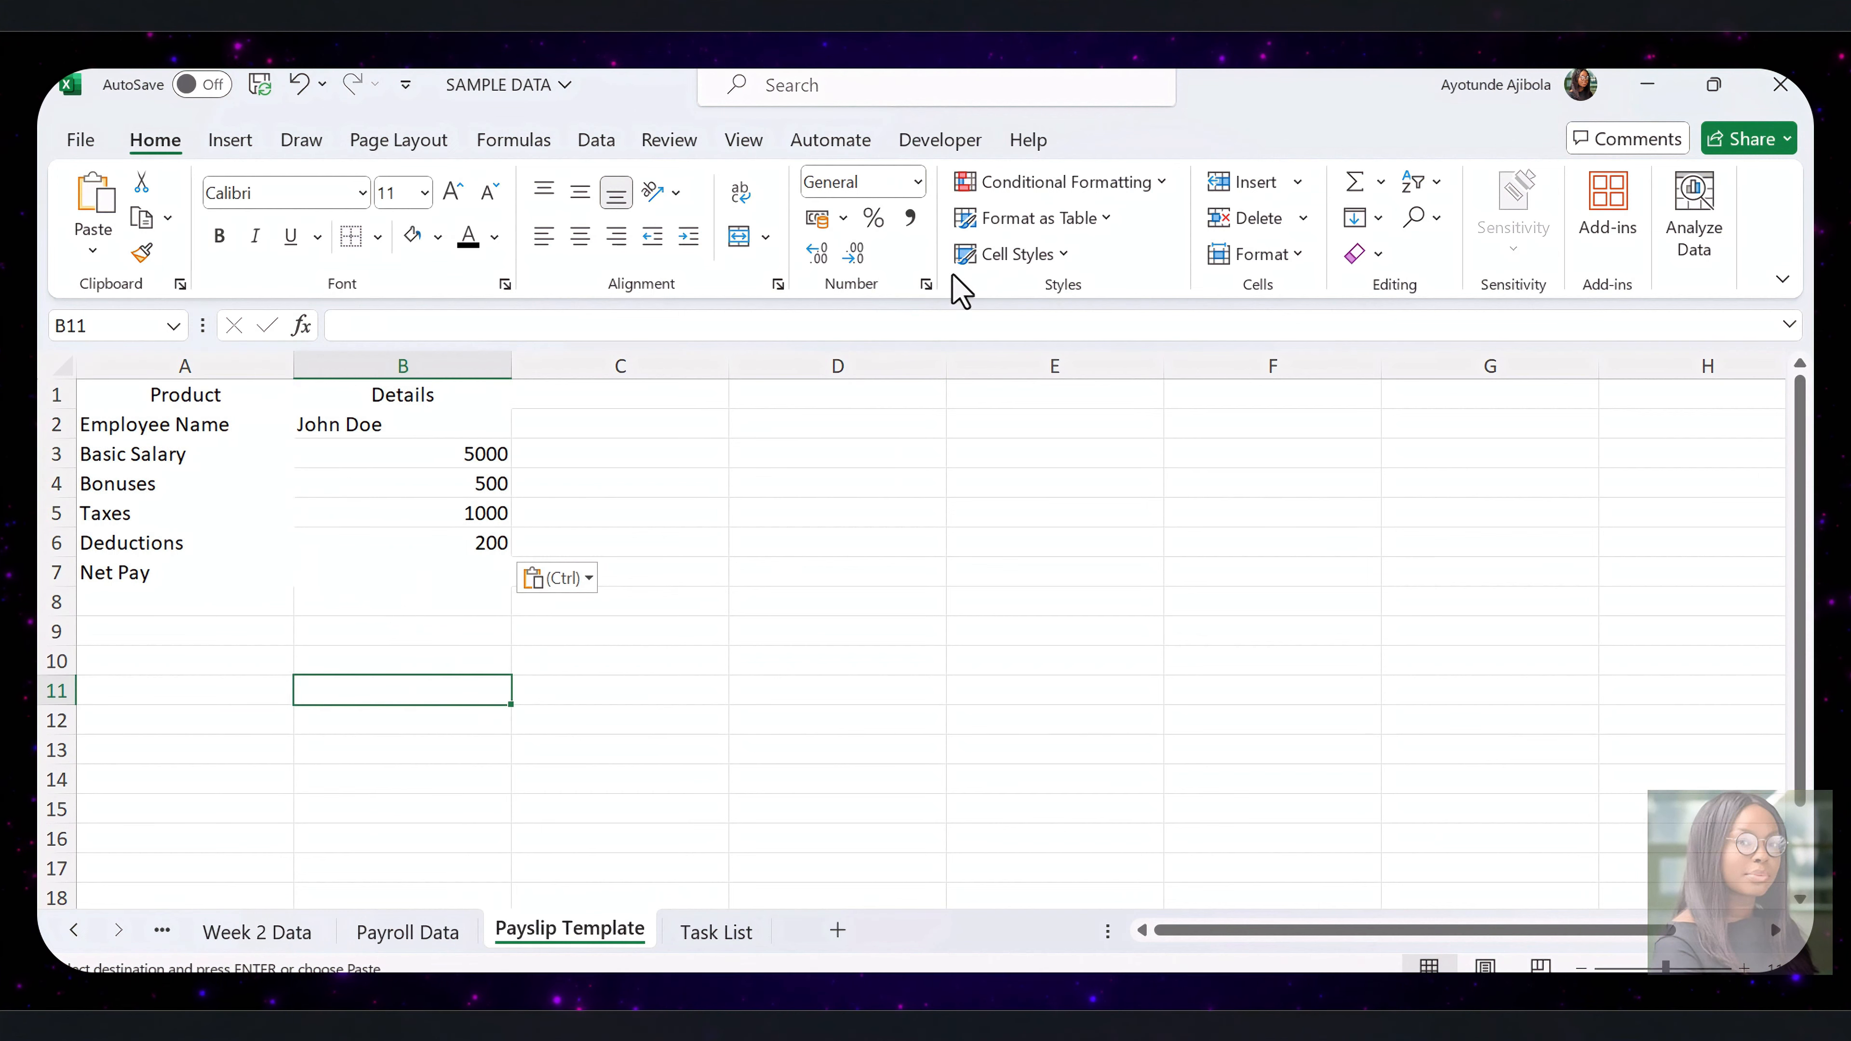
pyautogui.click(940, 149)
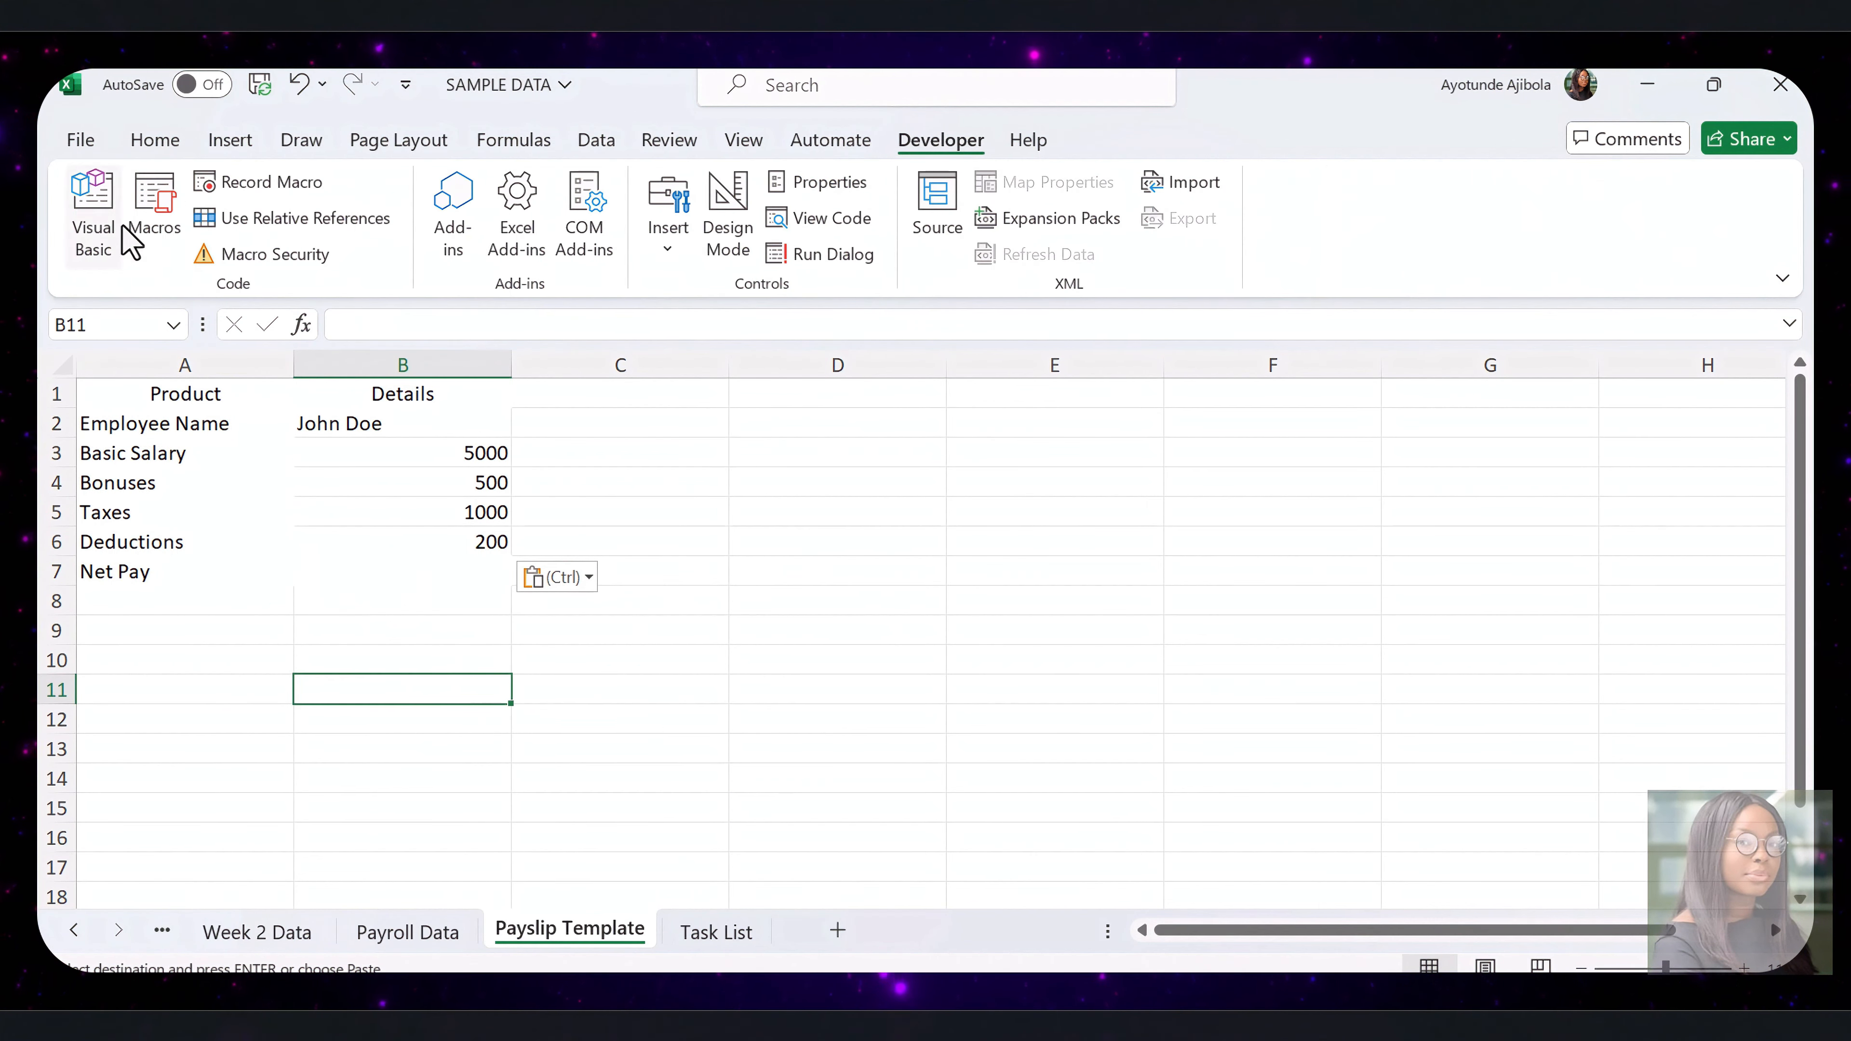
pyautogui.click(153, 219)
pyautogui.click(1045, 406)
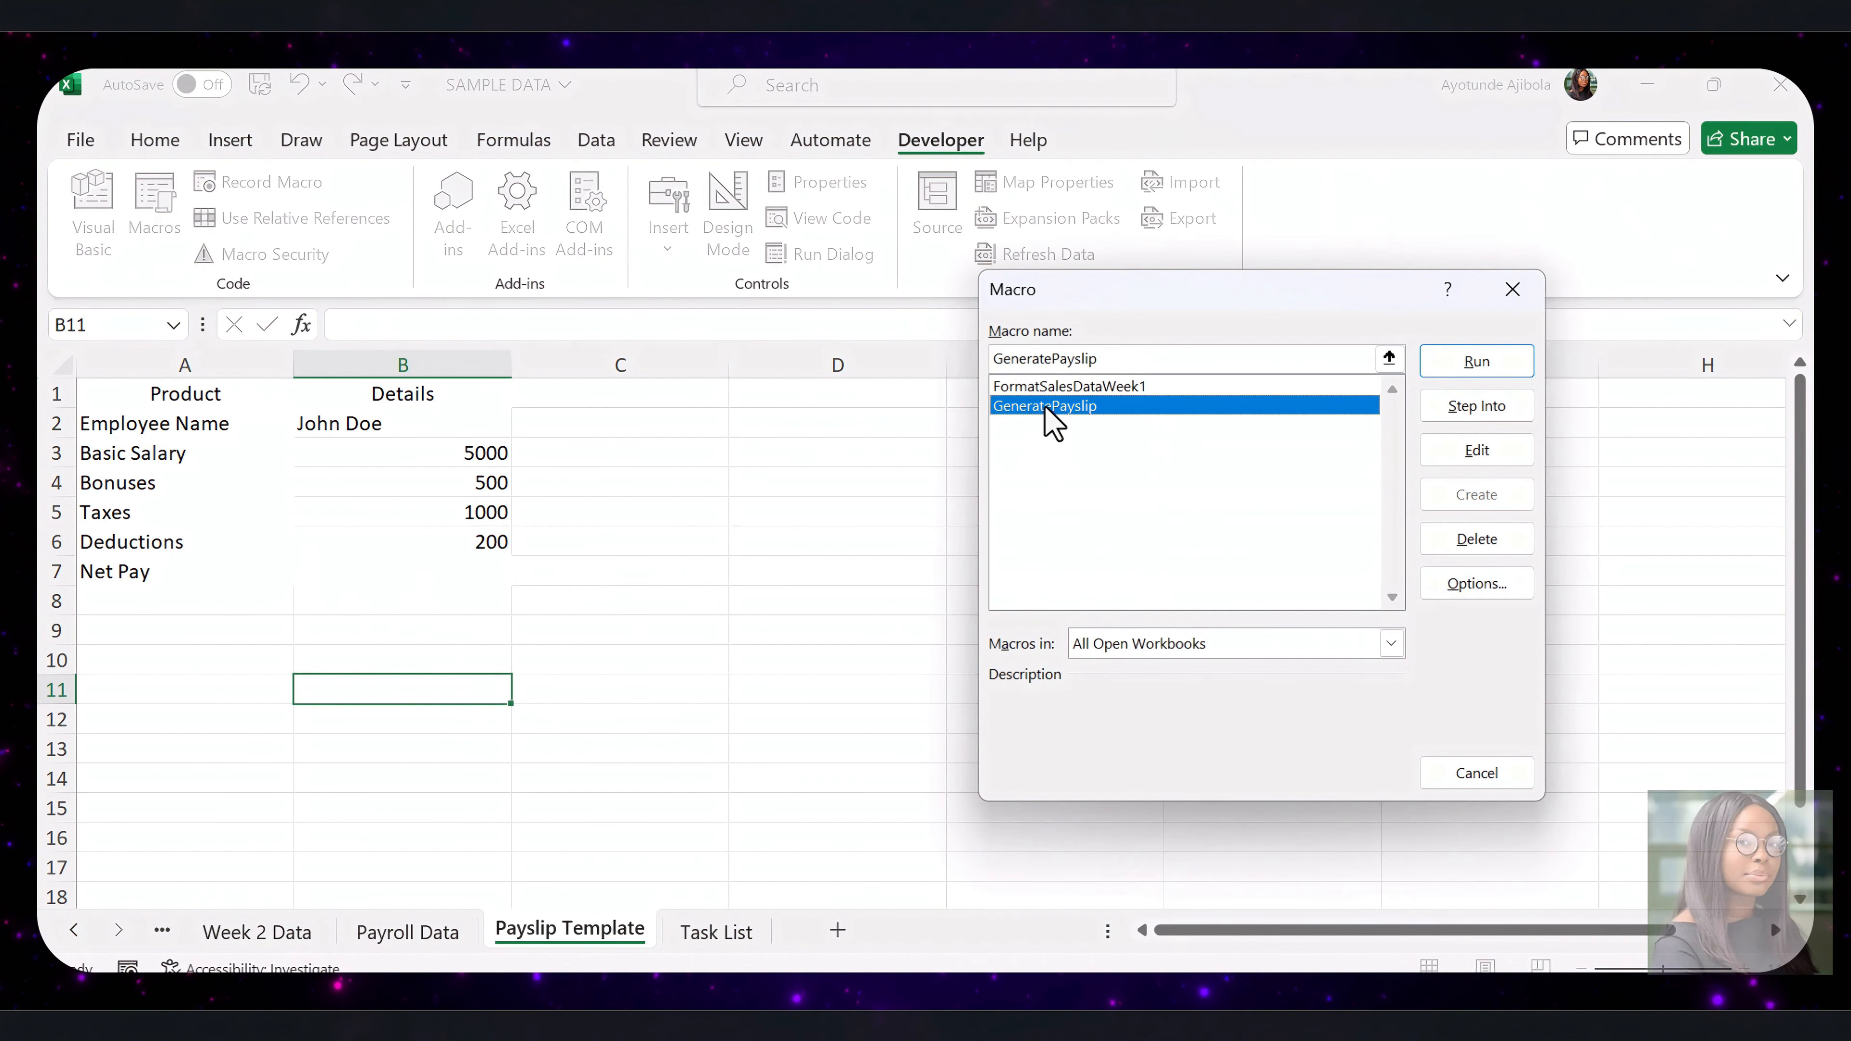
pyautogui.click(1480, 364)
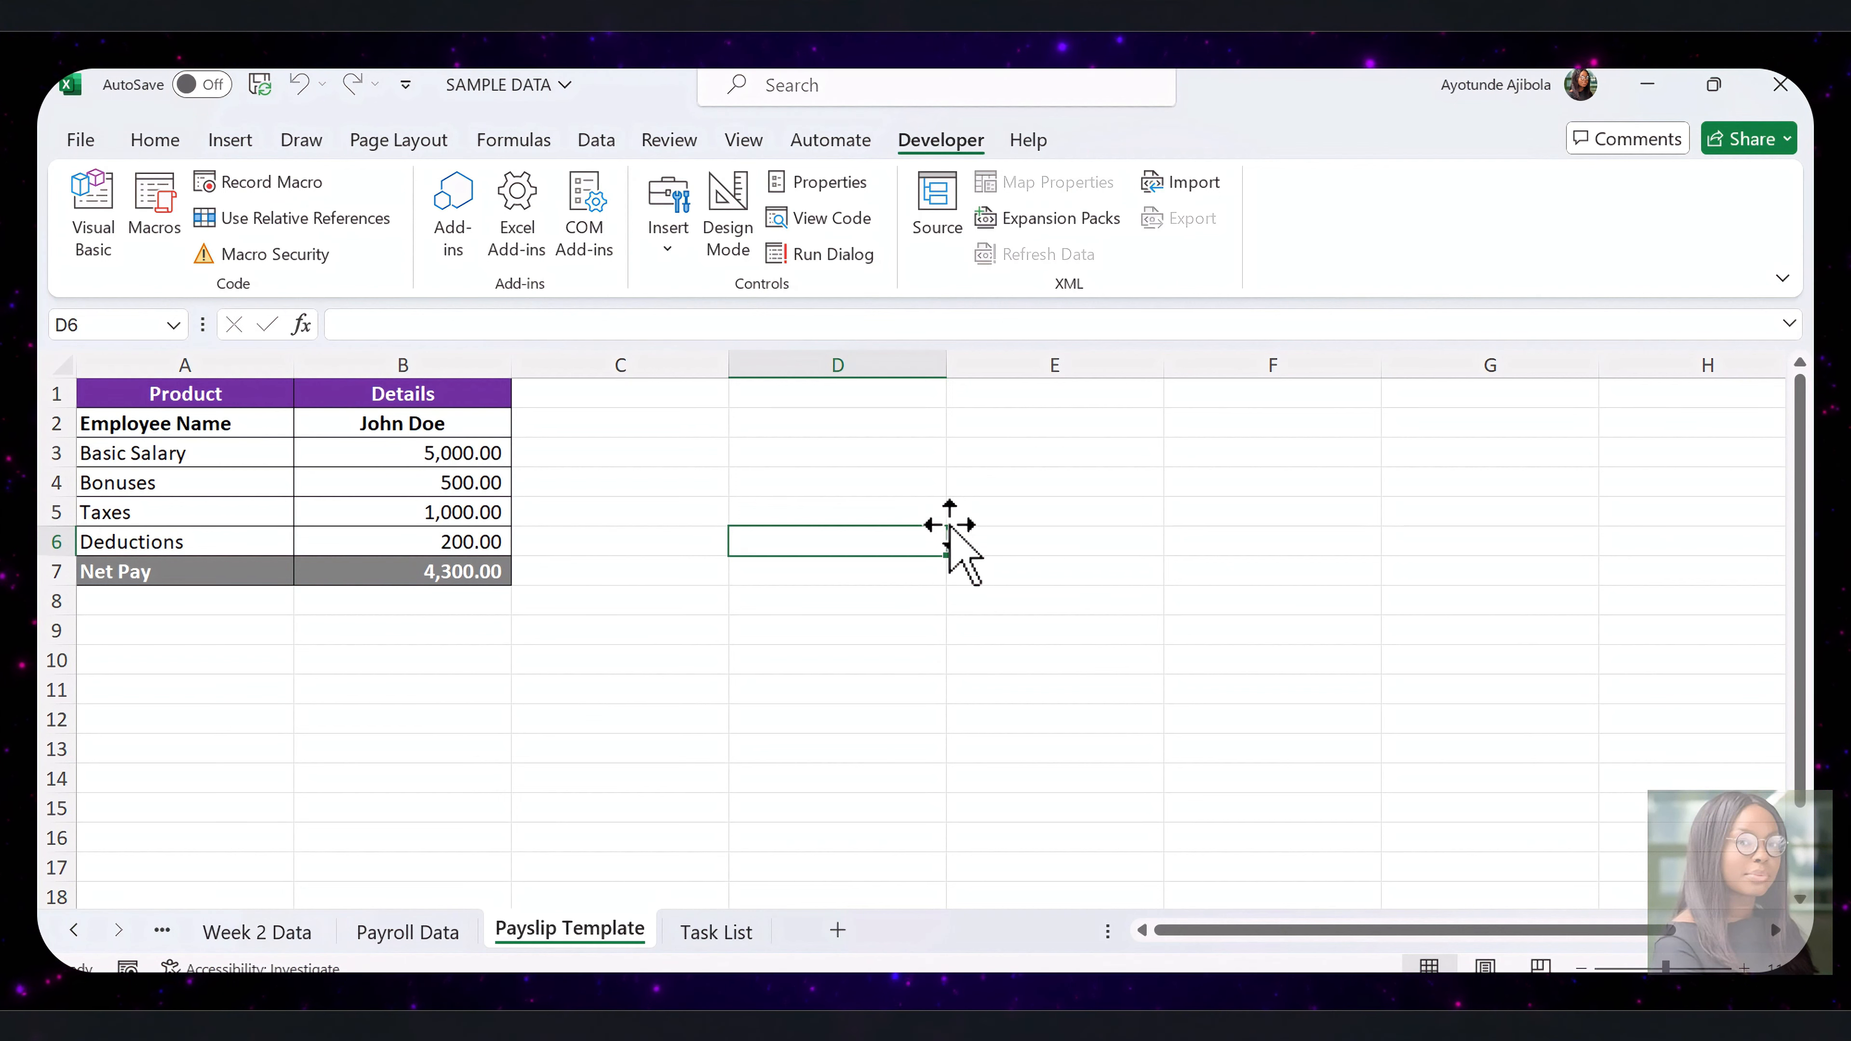
# Open the GeneratePayslip macro for editing and replace the Module1 code with a GenerateAllPayslips procedure that exports every employee's payslip as PDF to C:\Payslips\
pyautogui.hotkey('alt', 'F8')
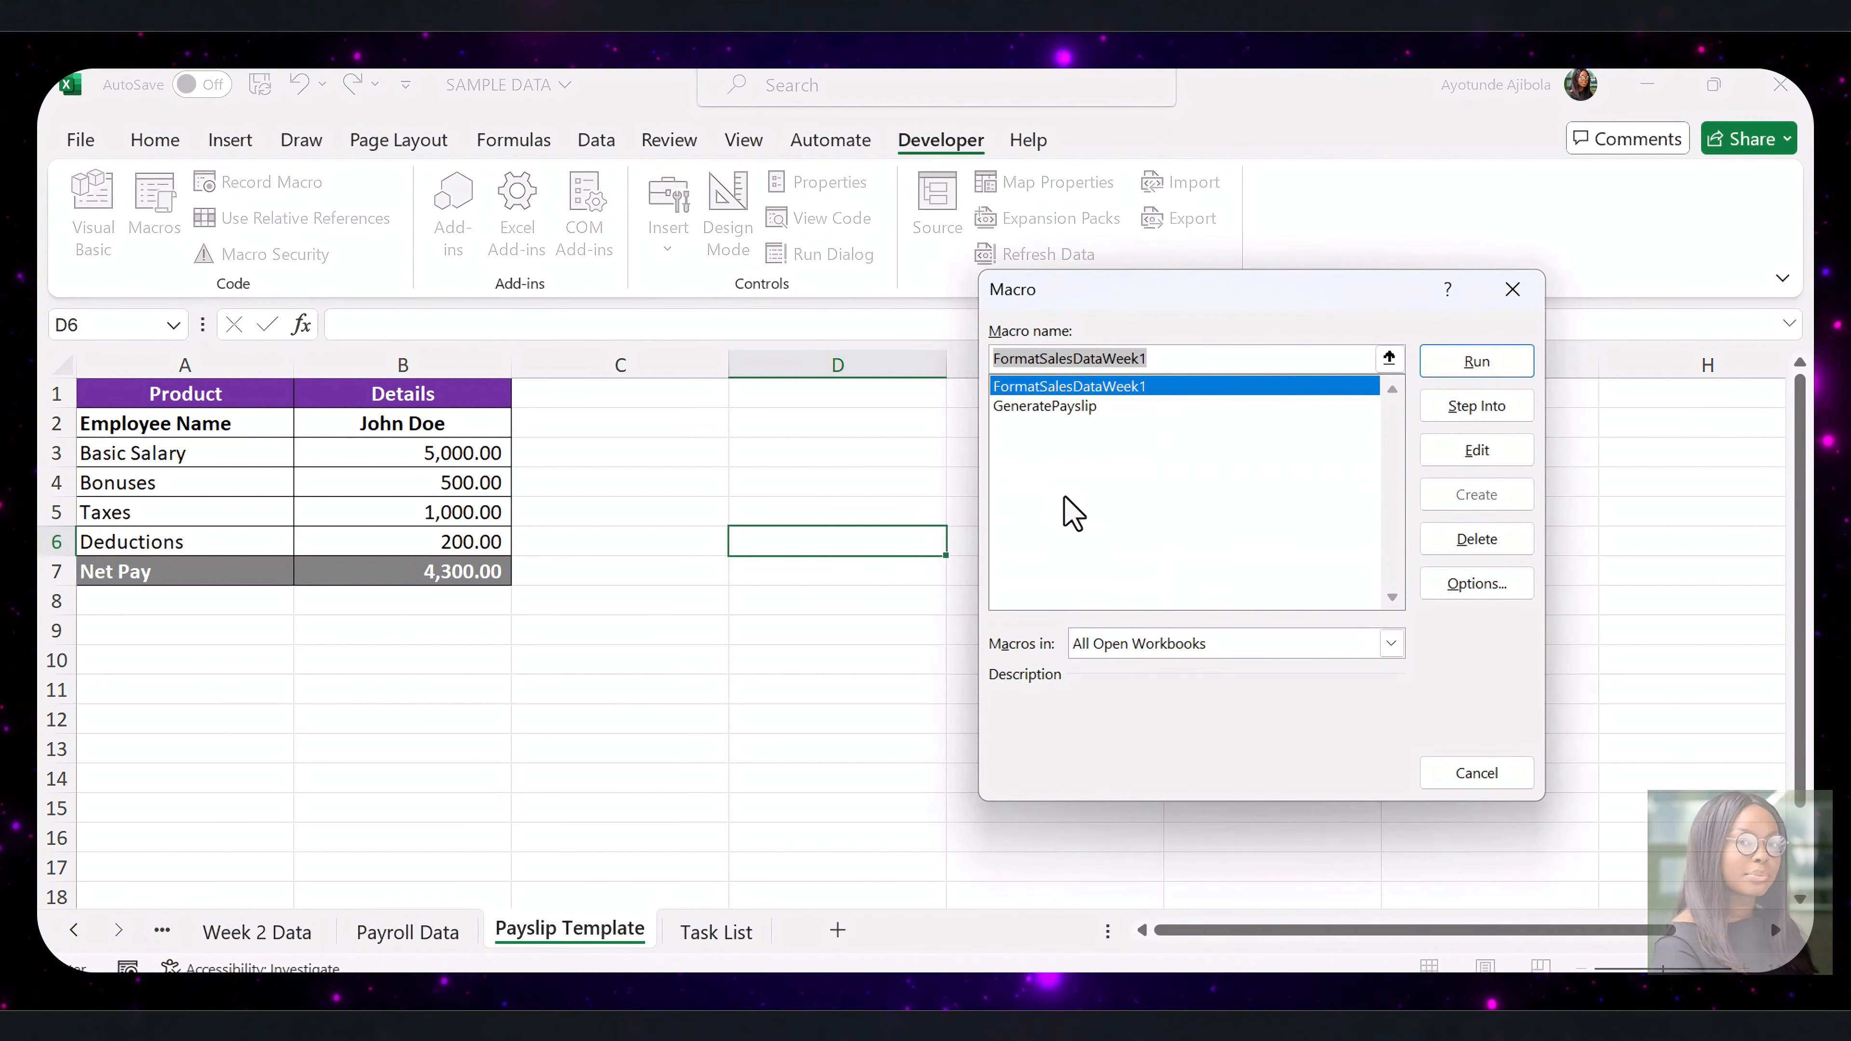
pyautogui.click(1072, 406)
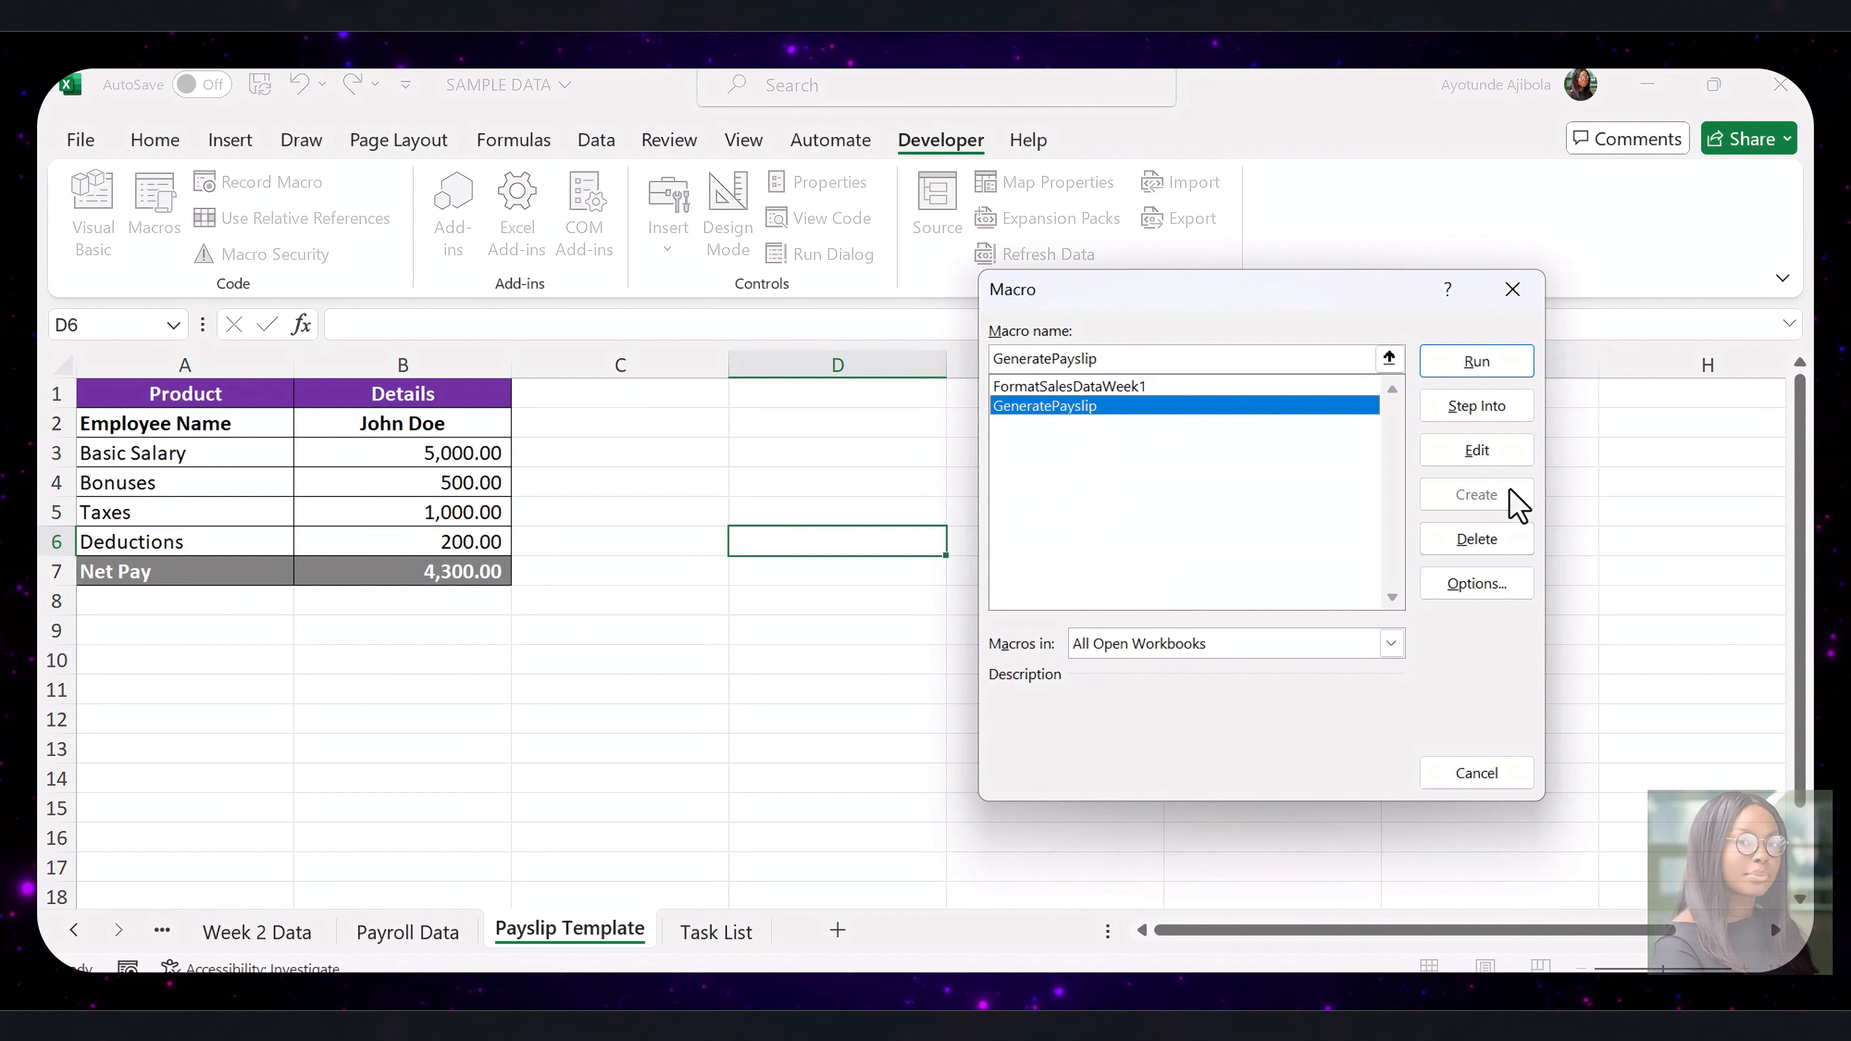
pyautogui.click(1487, 453)
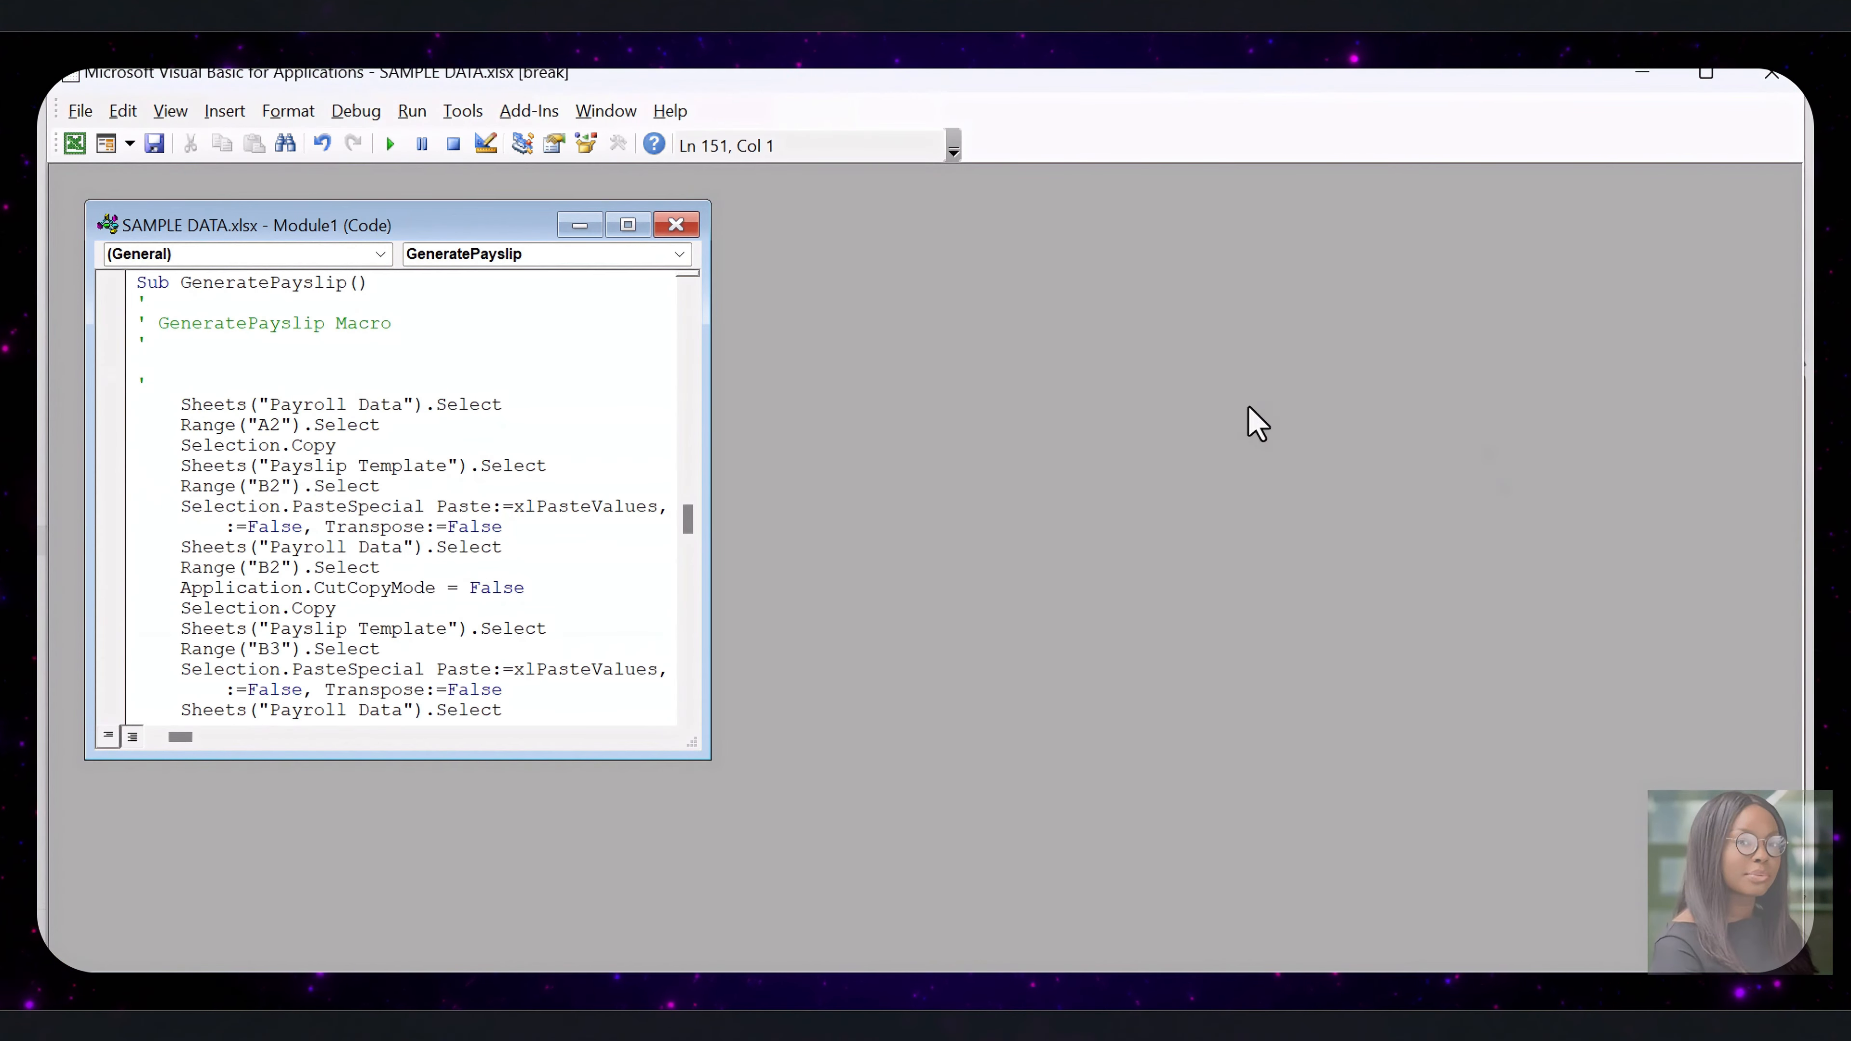
pyautogui.click(628, 225)
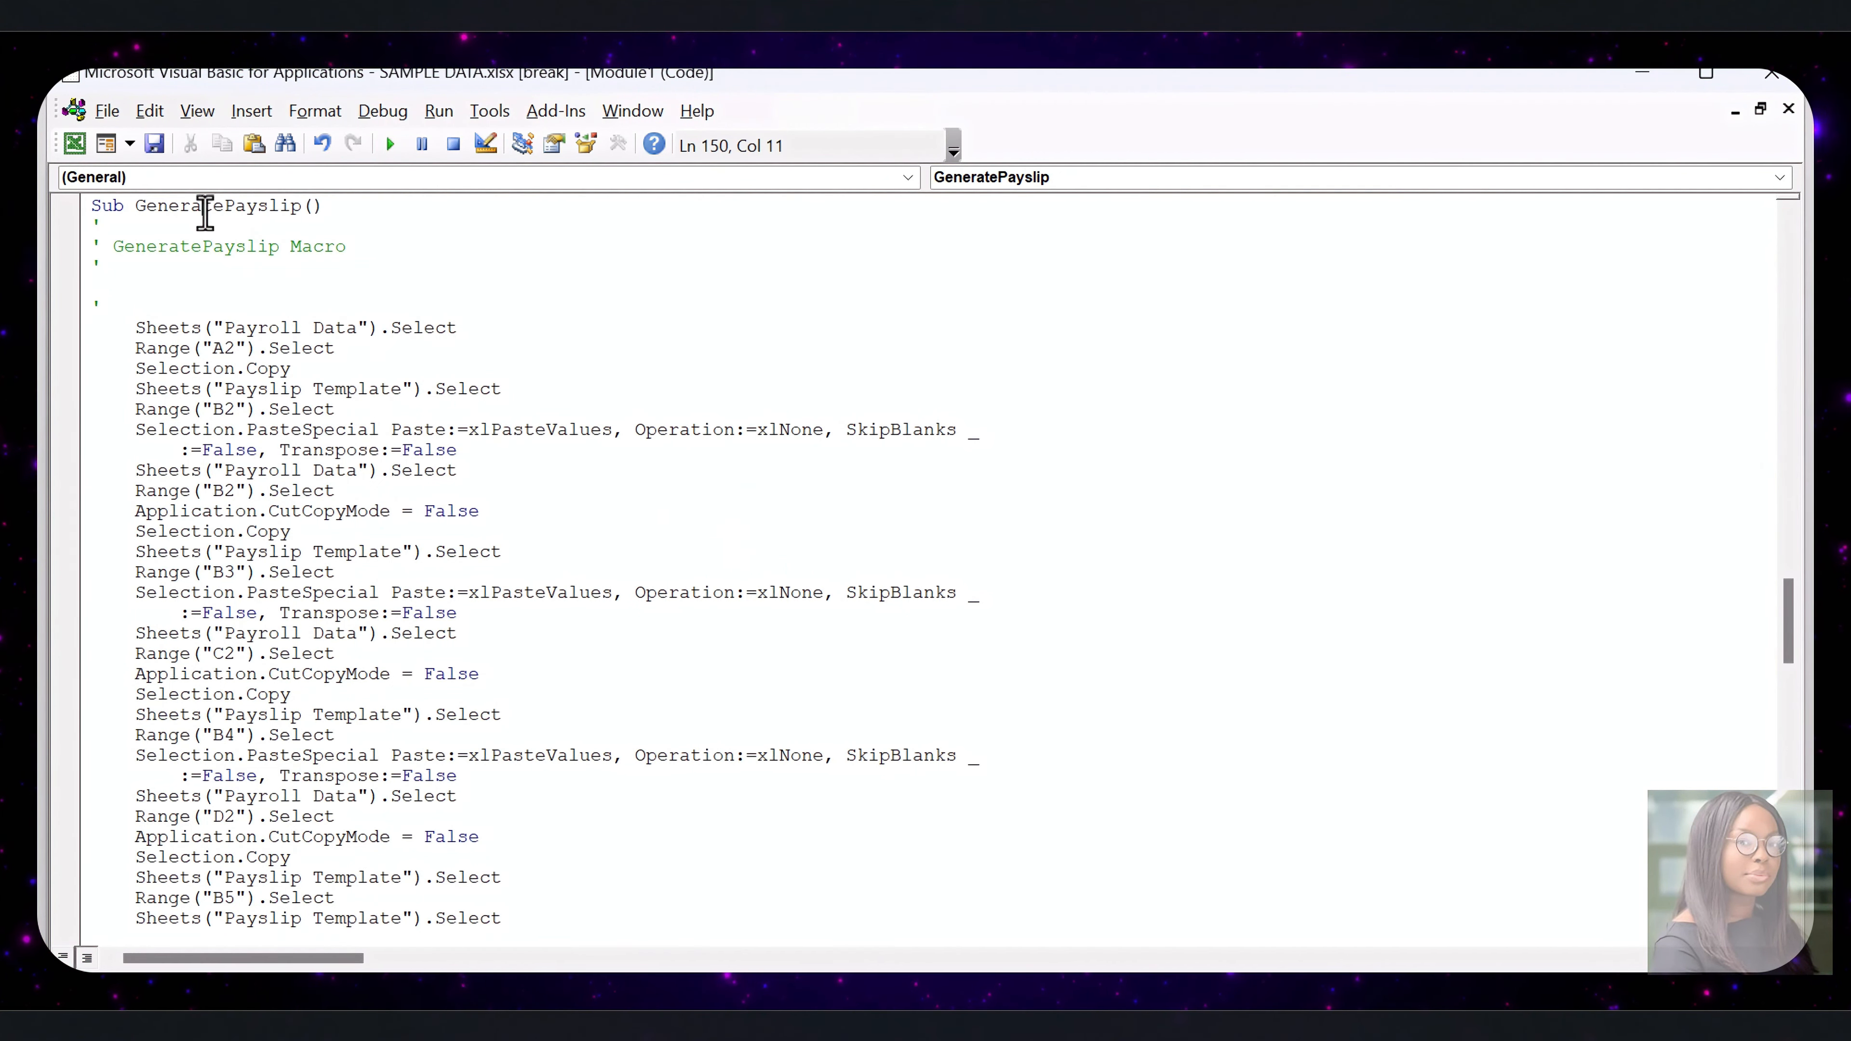
pyautogui.write('at')
pyautogui.moveTo(1793, 512); pyautogui.dragTo(1776, 299)
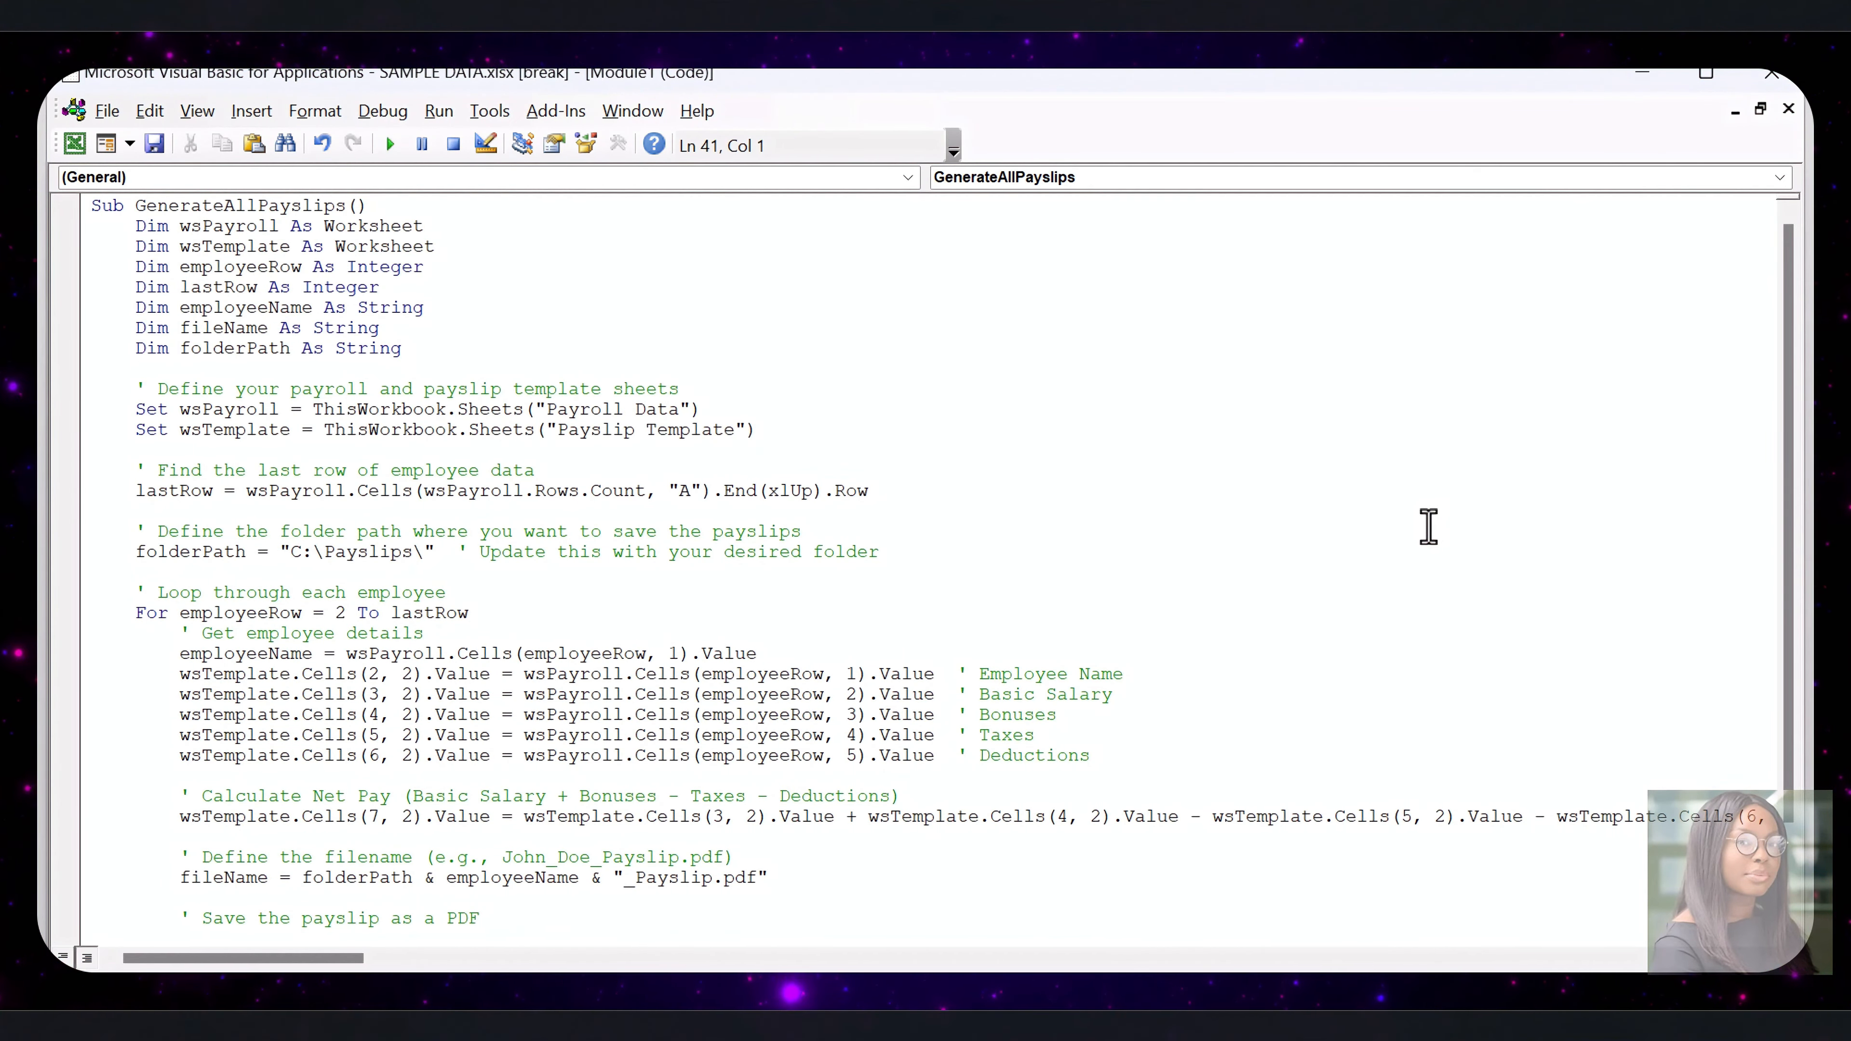
# Review the folder path, employee loop, file name and PDF export lines of GenerateAllPayslips, and close the code editor
pyautogui.click(934, 433)
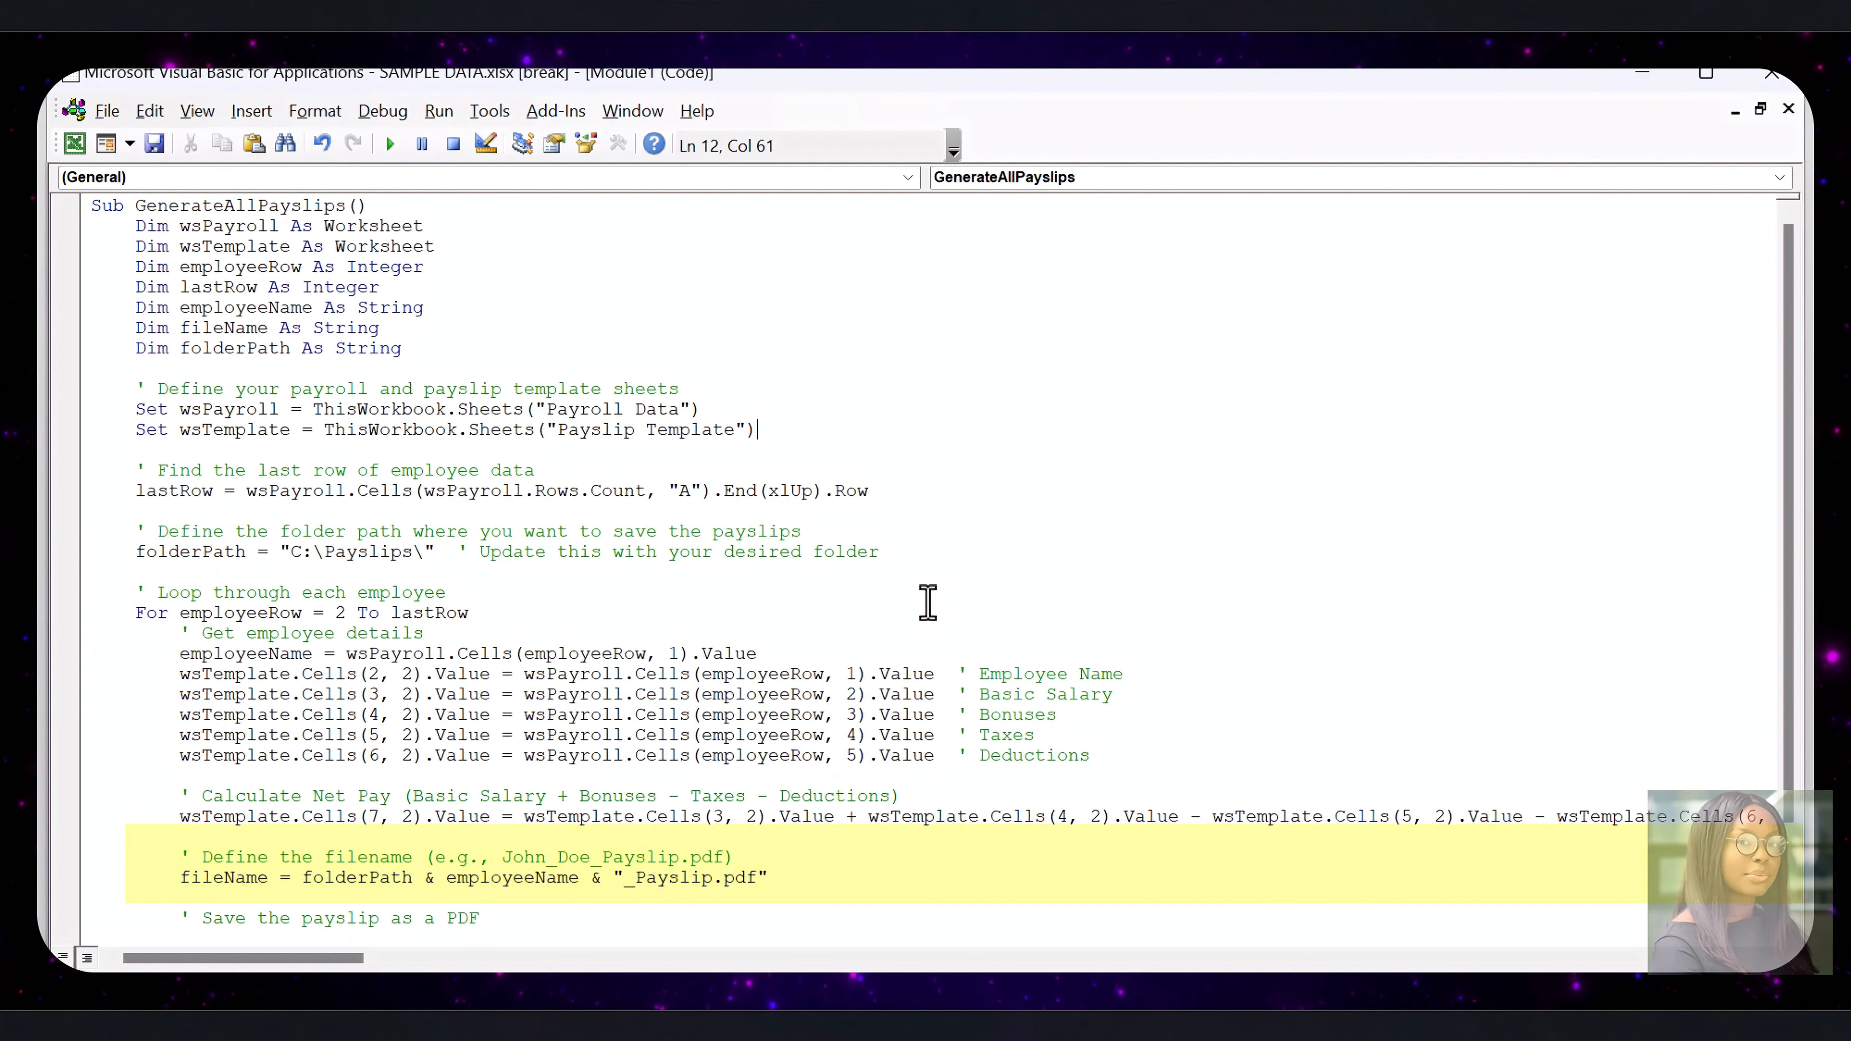
pyautogui.press('F8')
pyautogui.moveTo(280, 491); pyautogui.dragTo(412, 493)
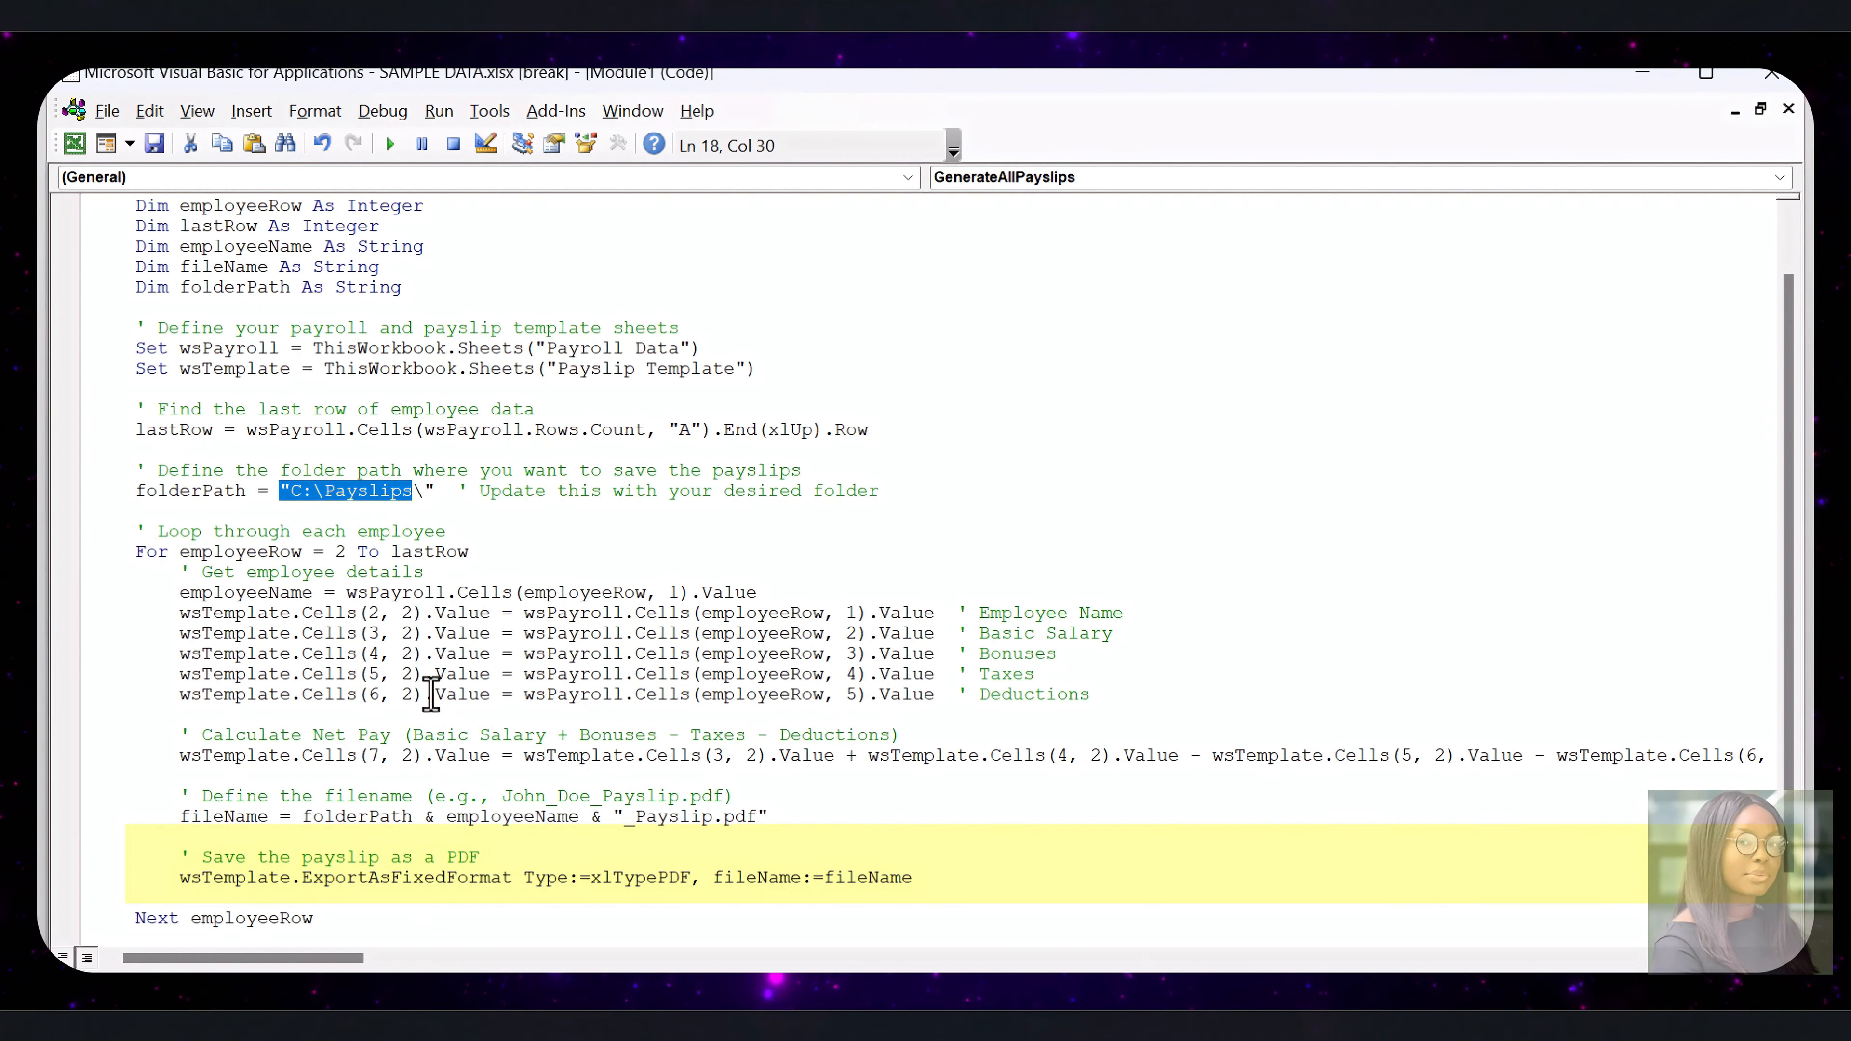
pyautogui.click(822, 655)
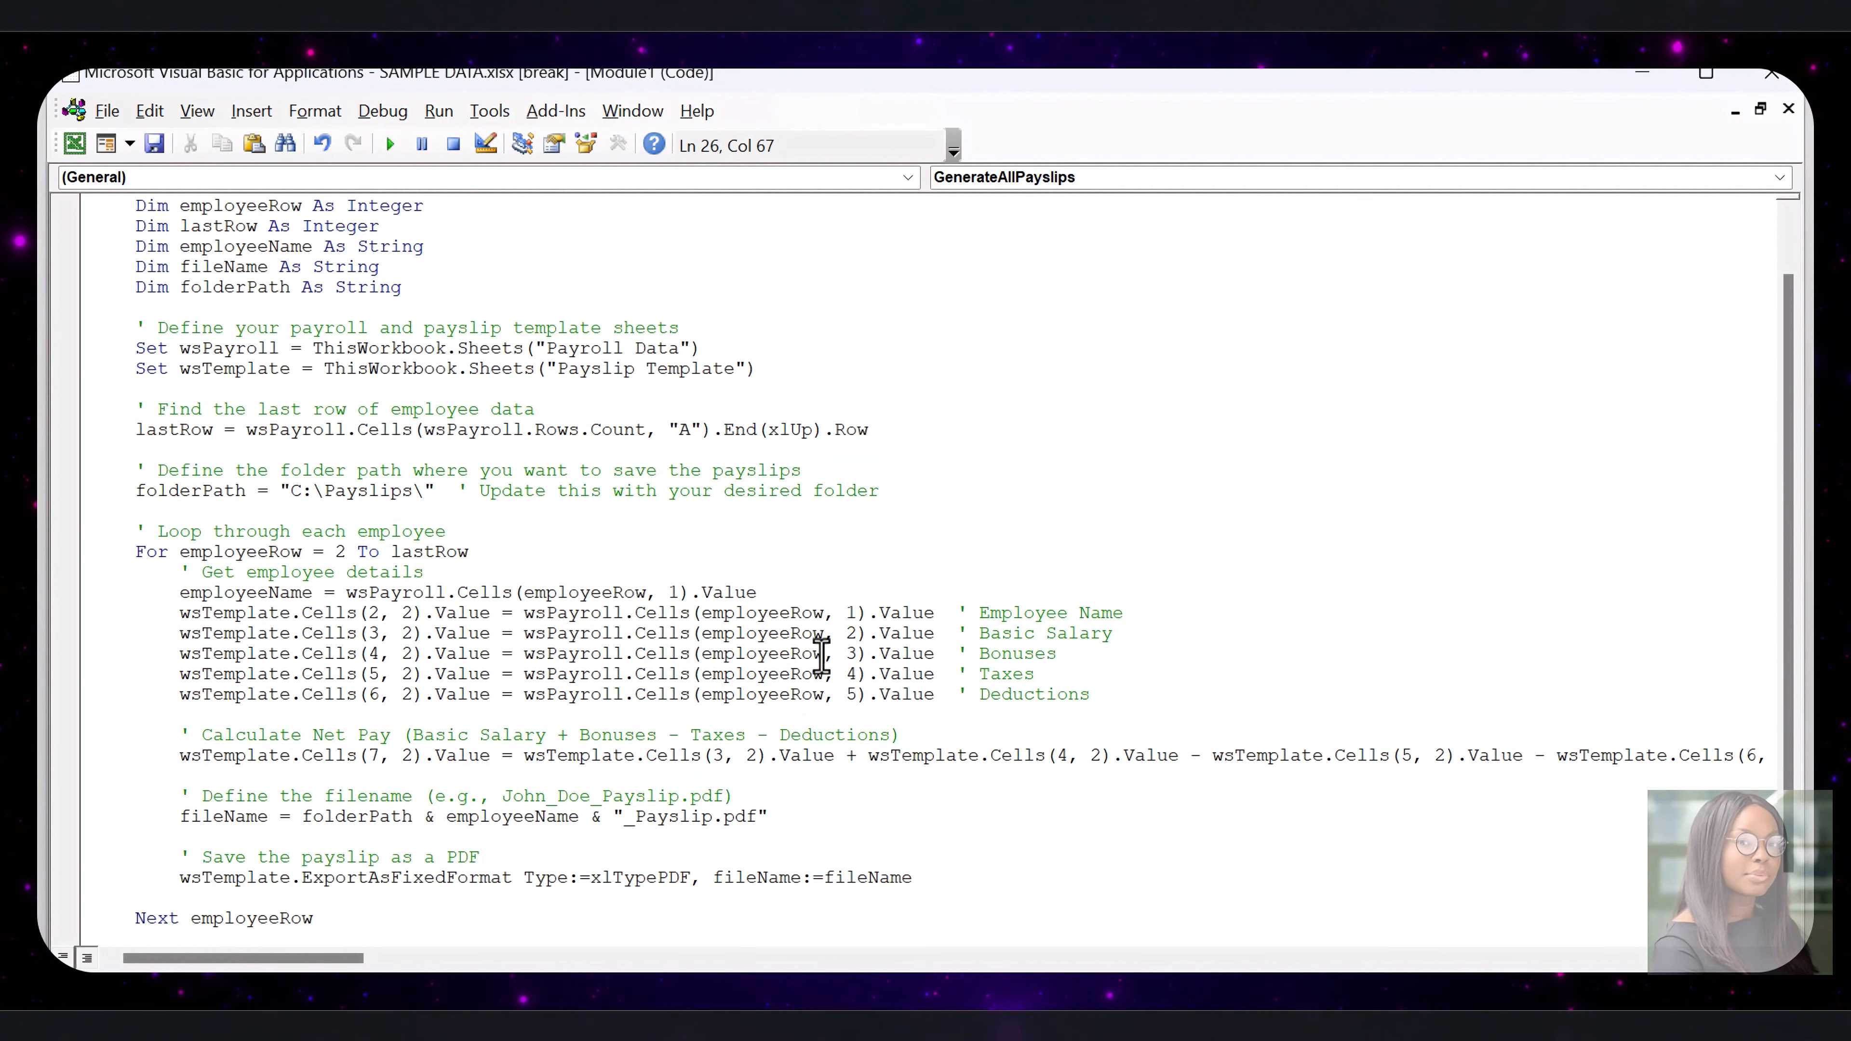
pyautogui.click(1772, 74)
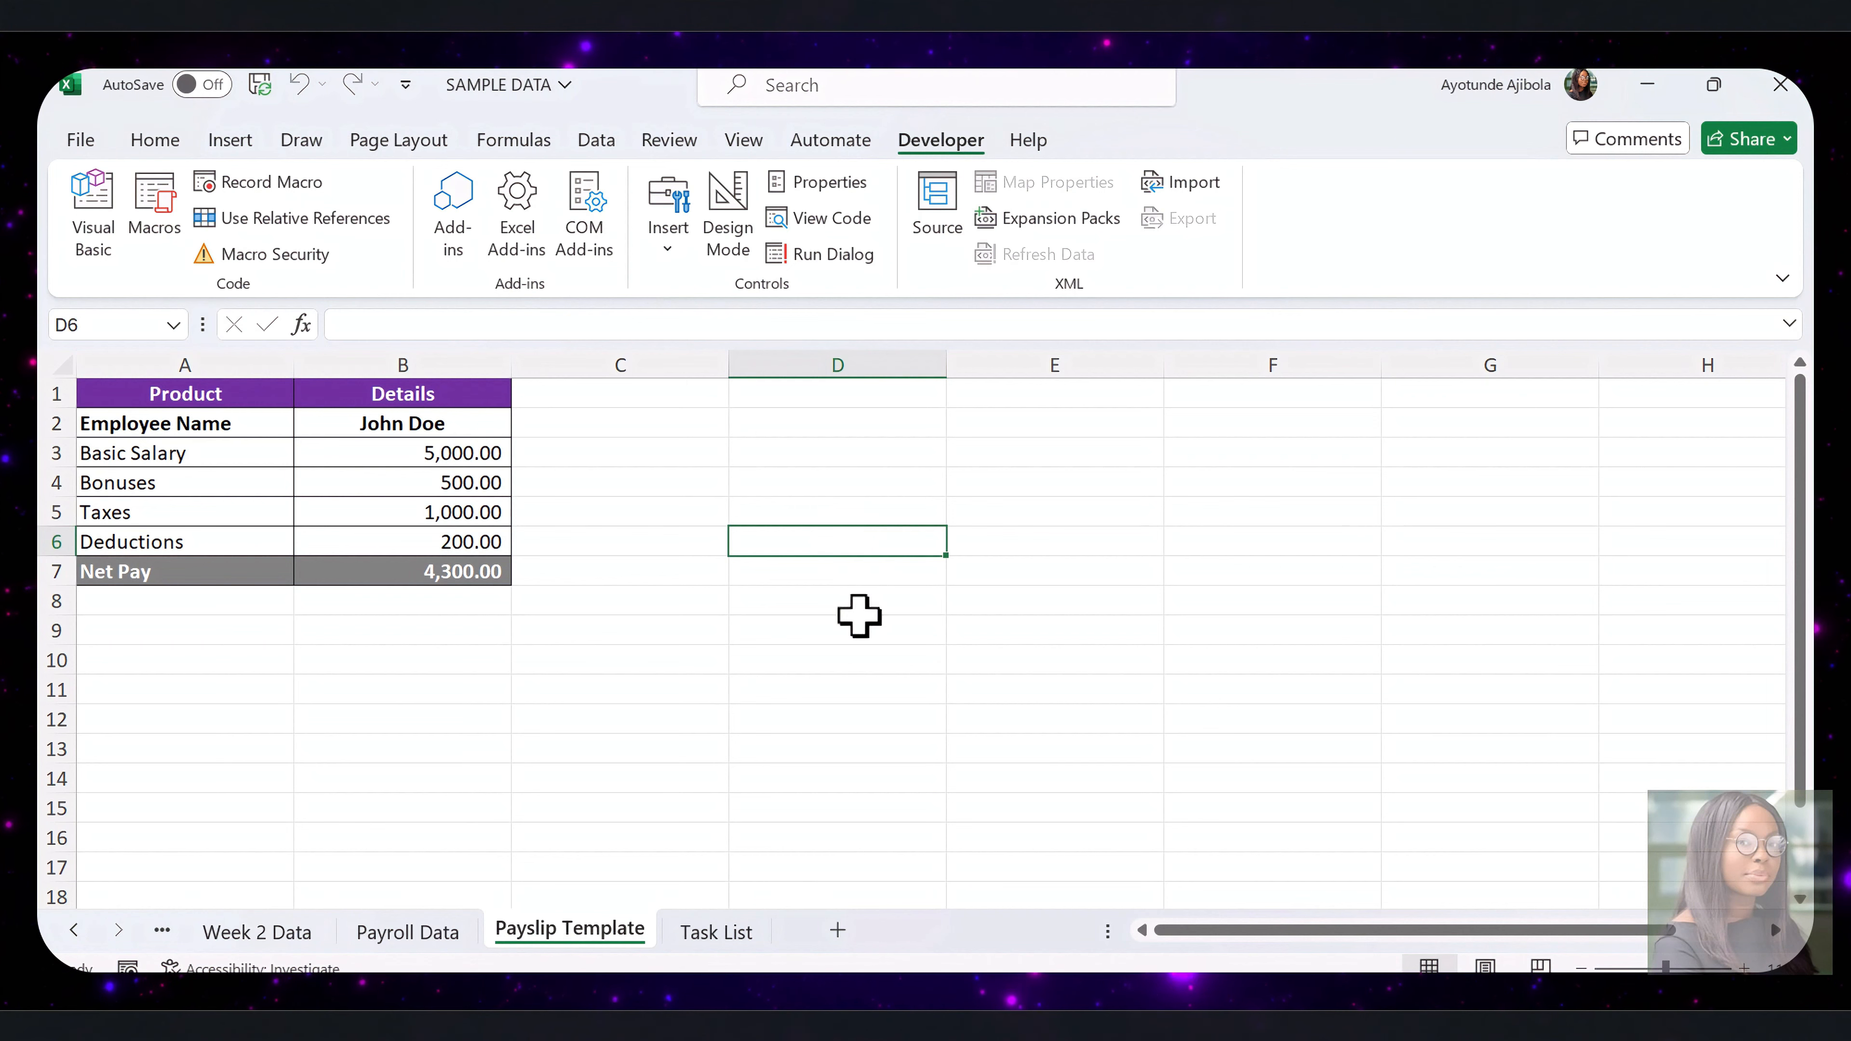
# Save the SAMPLE DATA workbook as an Excel Macro-Enabled Workbook in the same folder
pyautogui.click(737, 478)
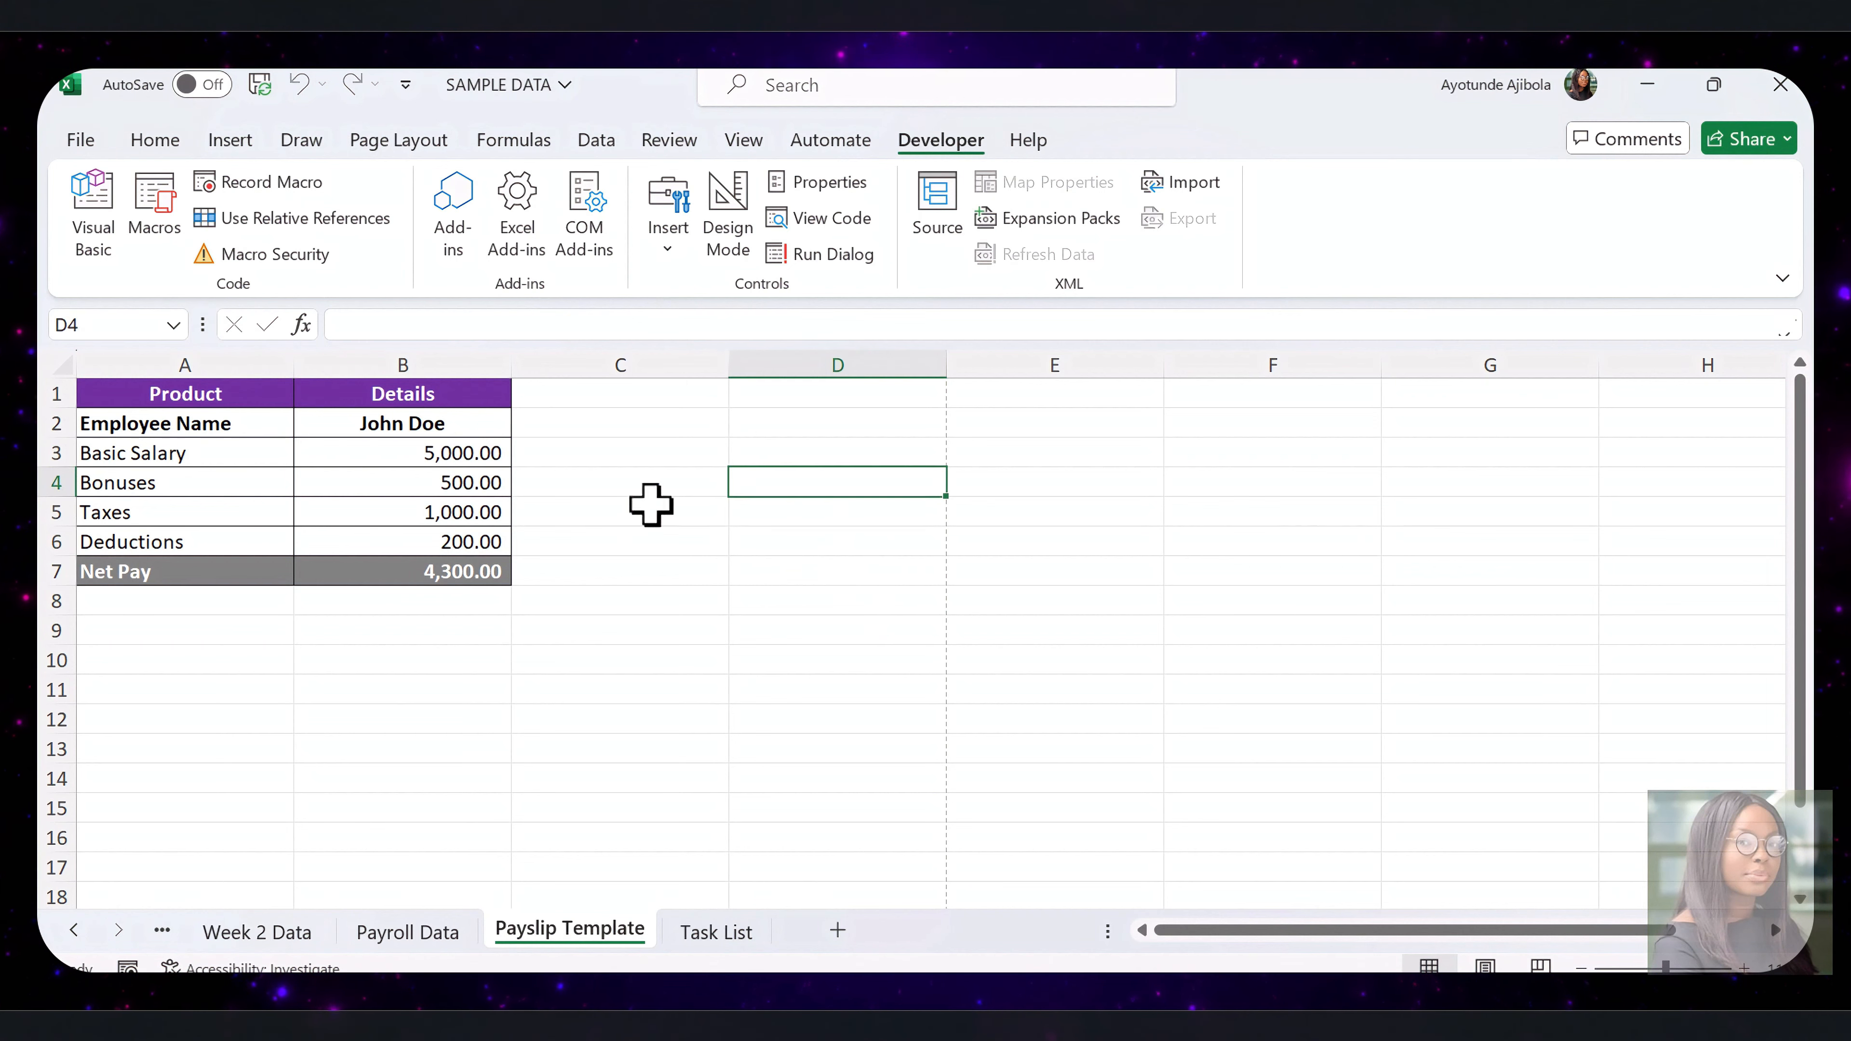
pyautogui.click(736, 545)
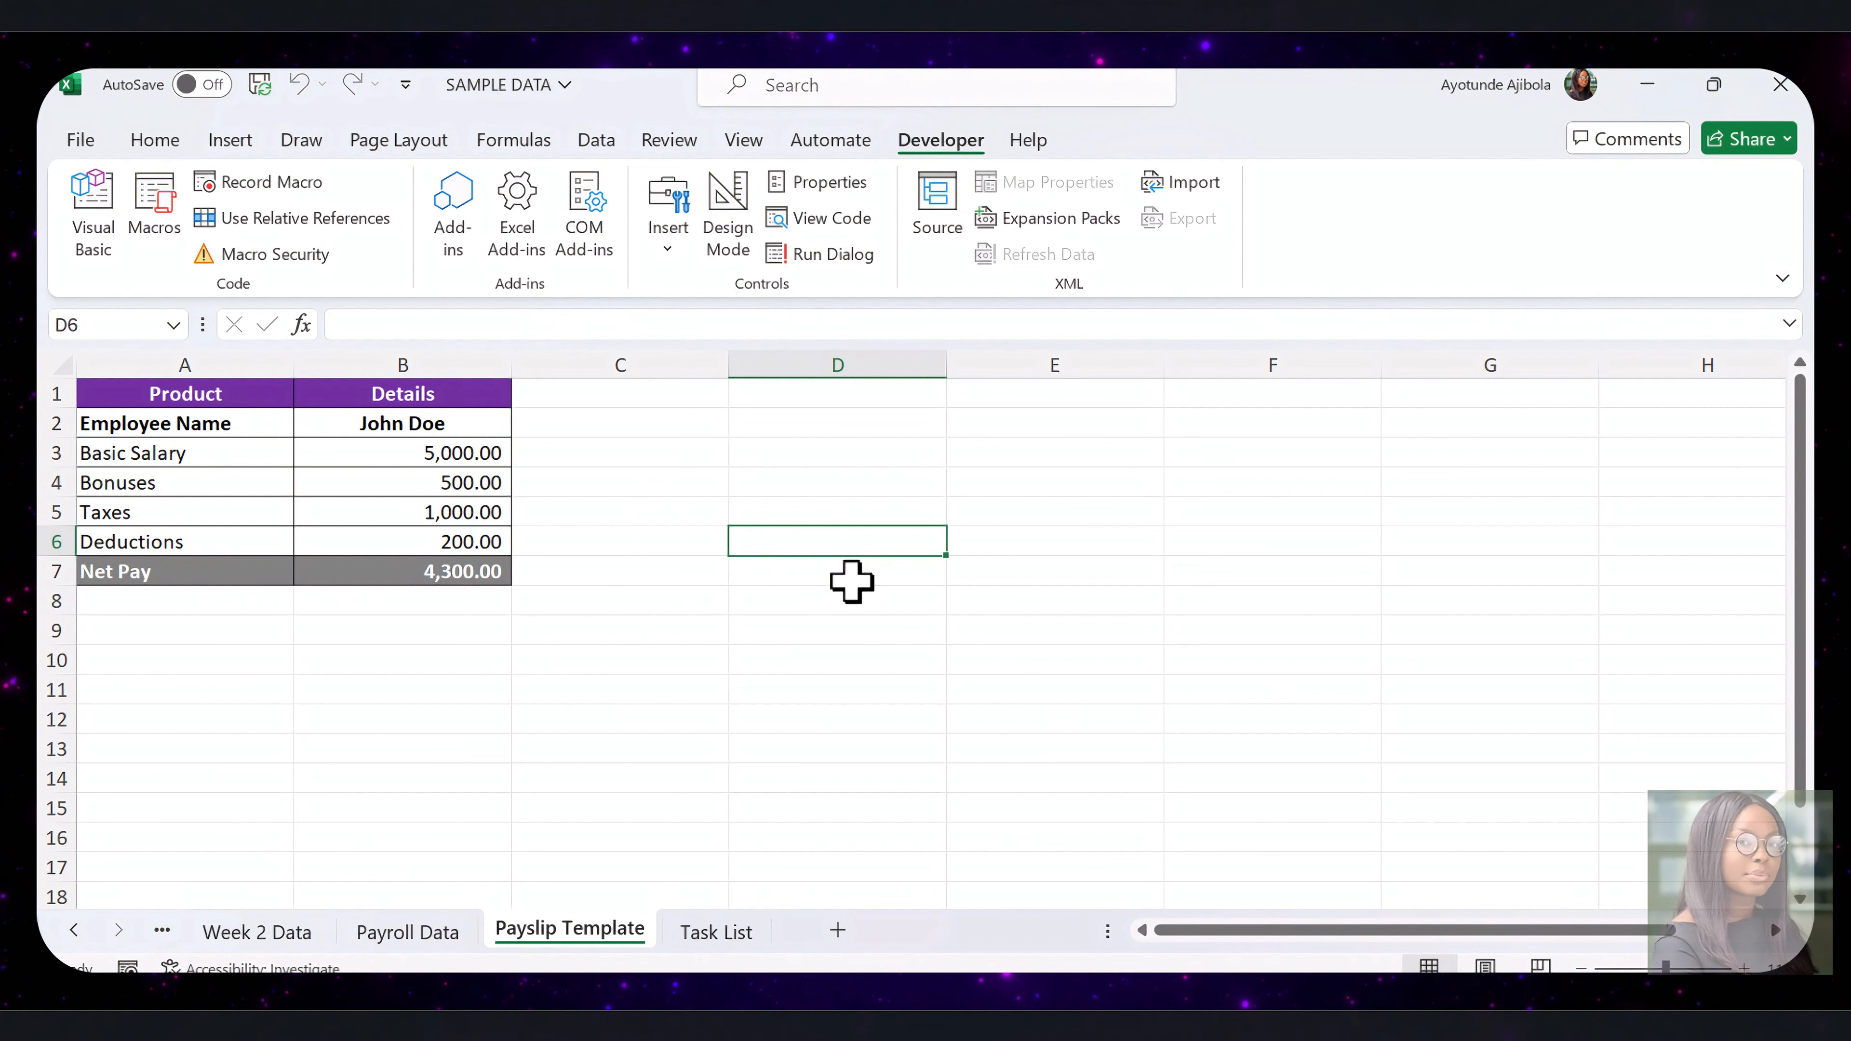
pyautogui.click(77, 140)
pyautogui.click(151, 576)
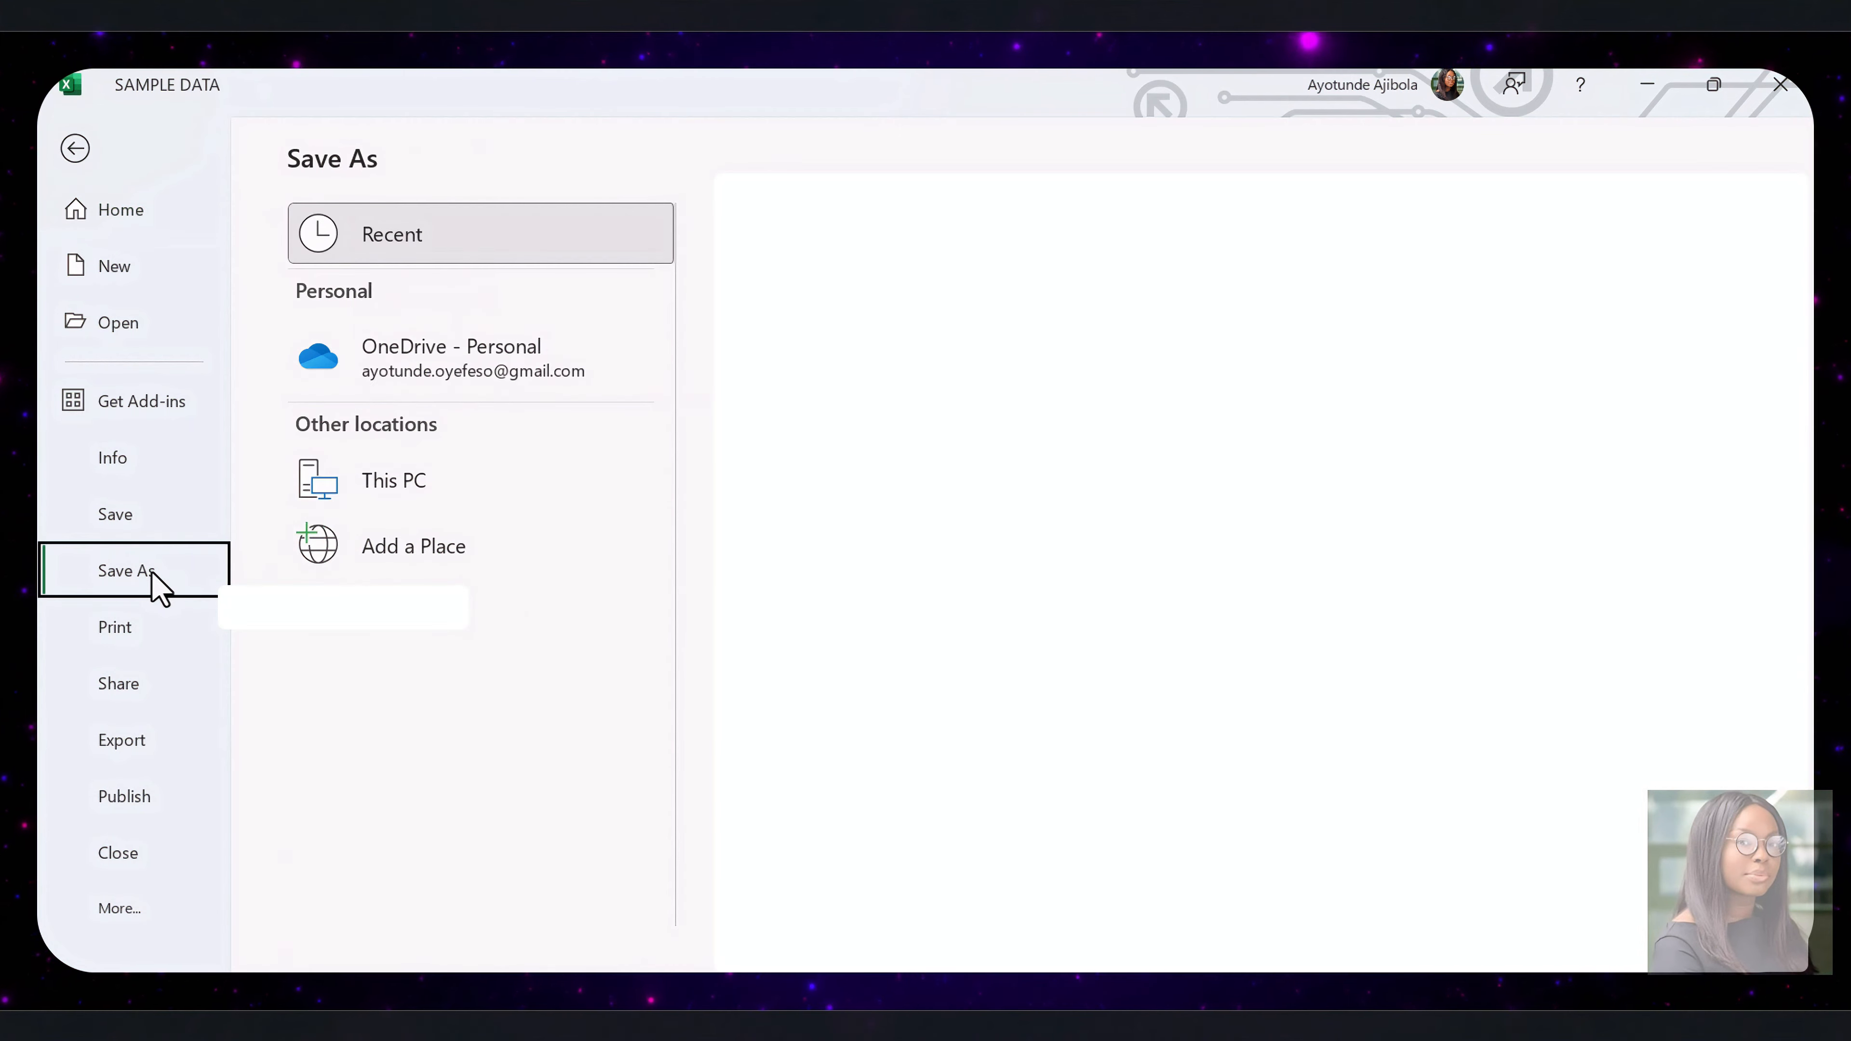
pyautogui.click(397, 611)
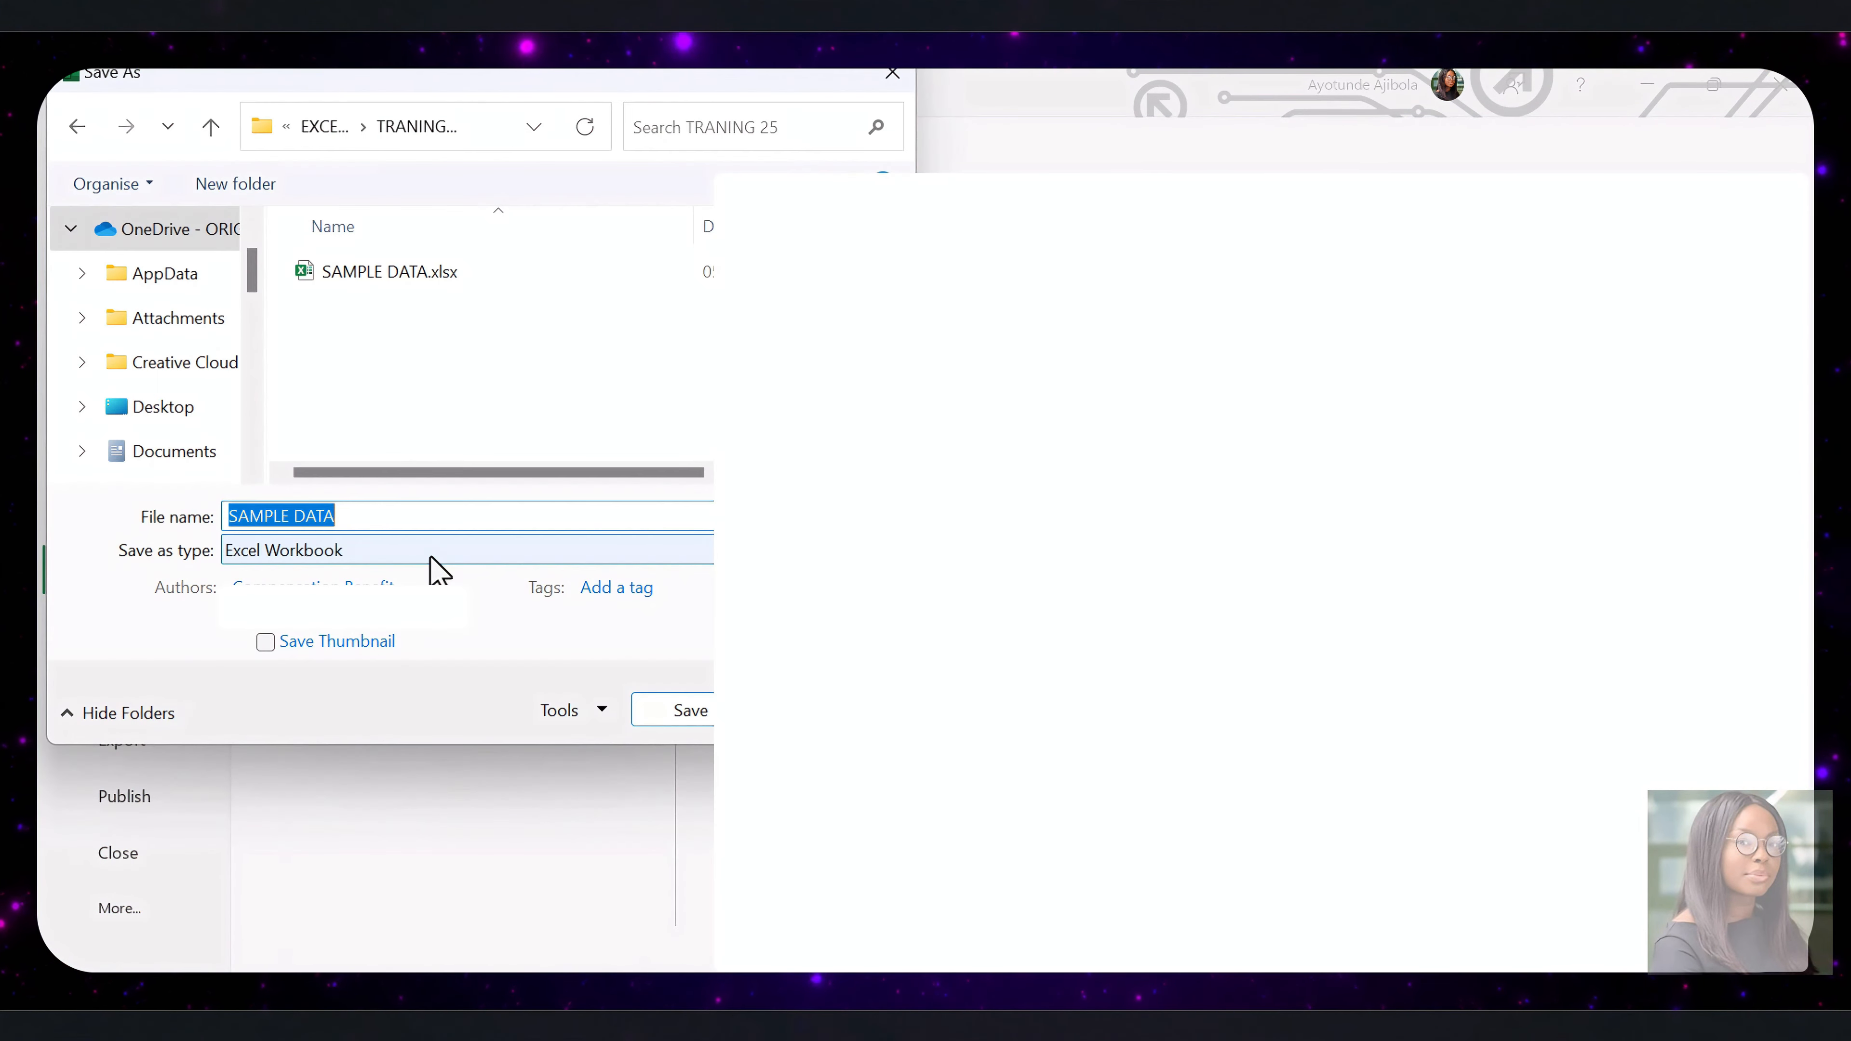
pyautogui.click(432, 558)
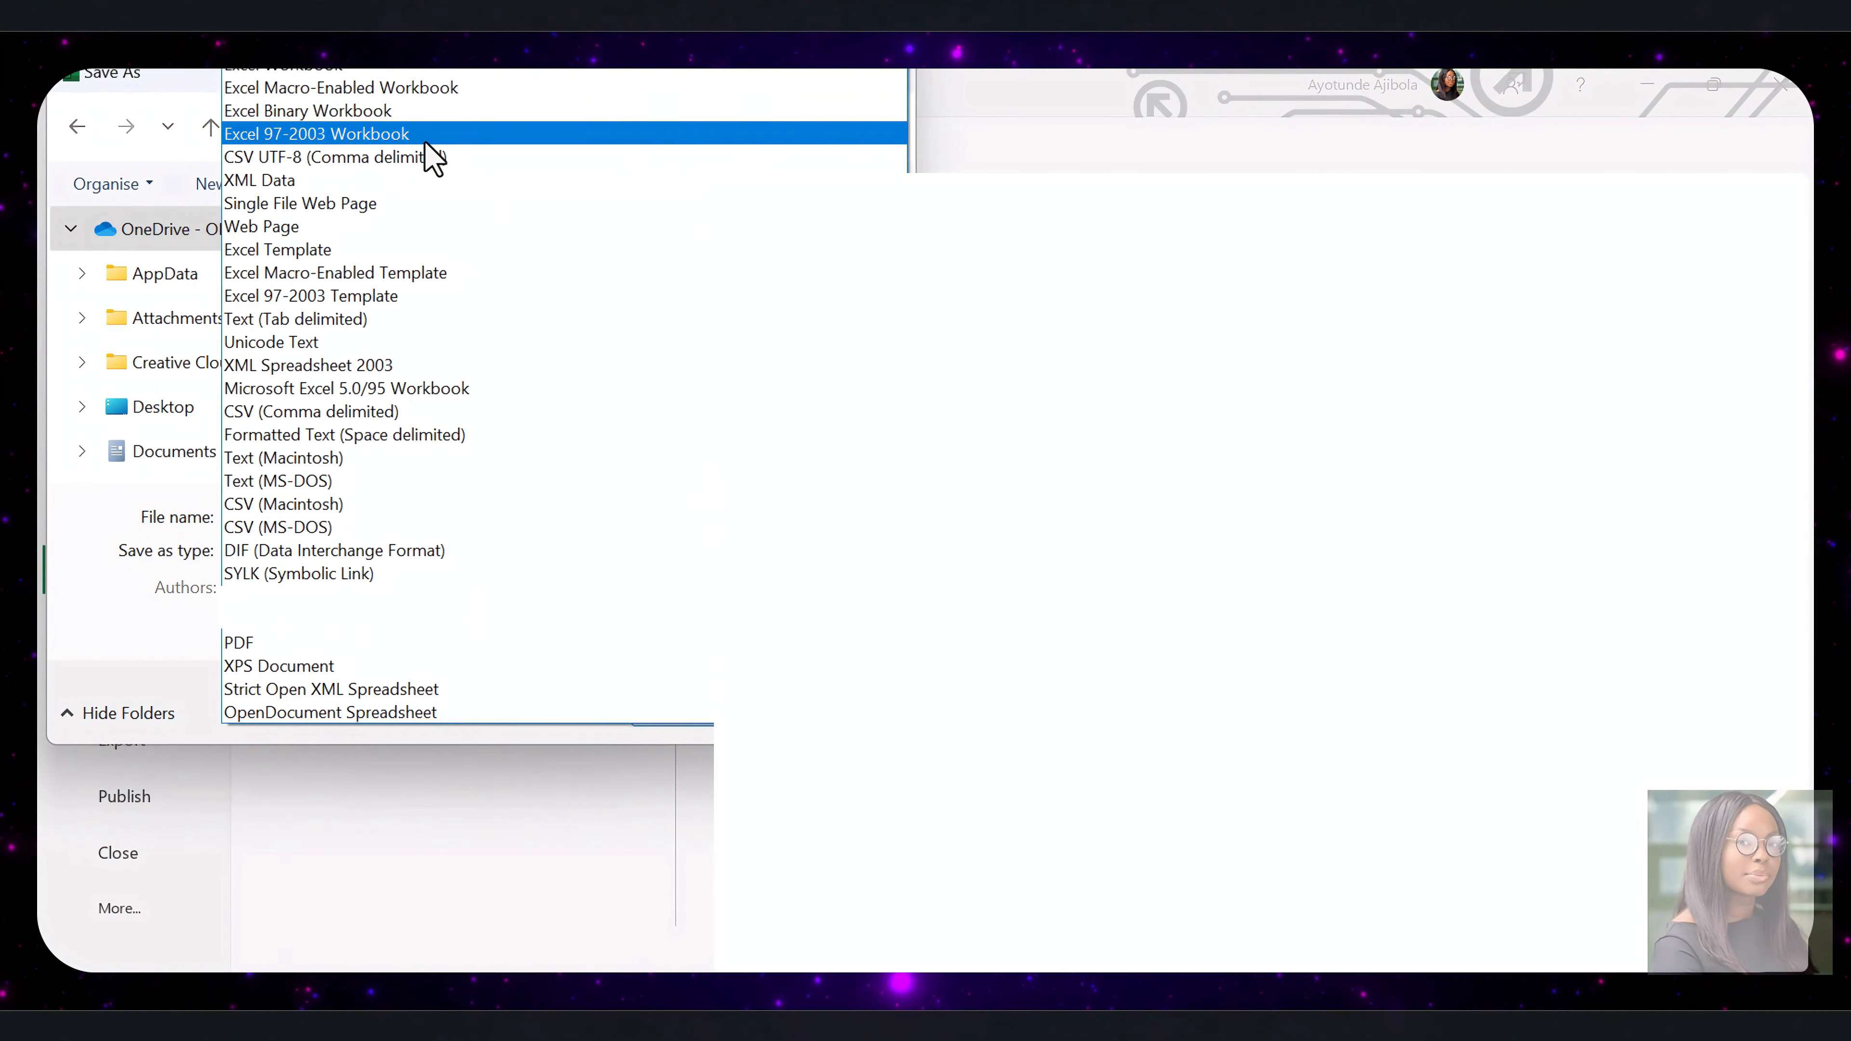
pyautogui.click(422, 90)
pyautogui.click(663, 711)
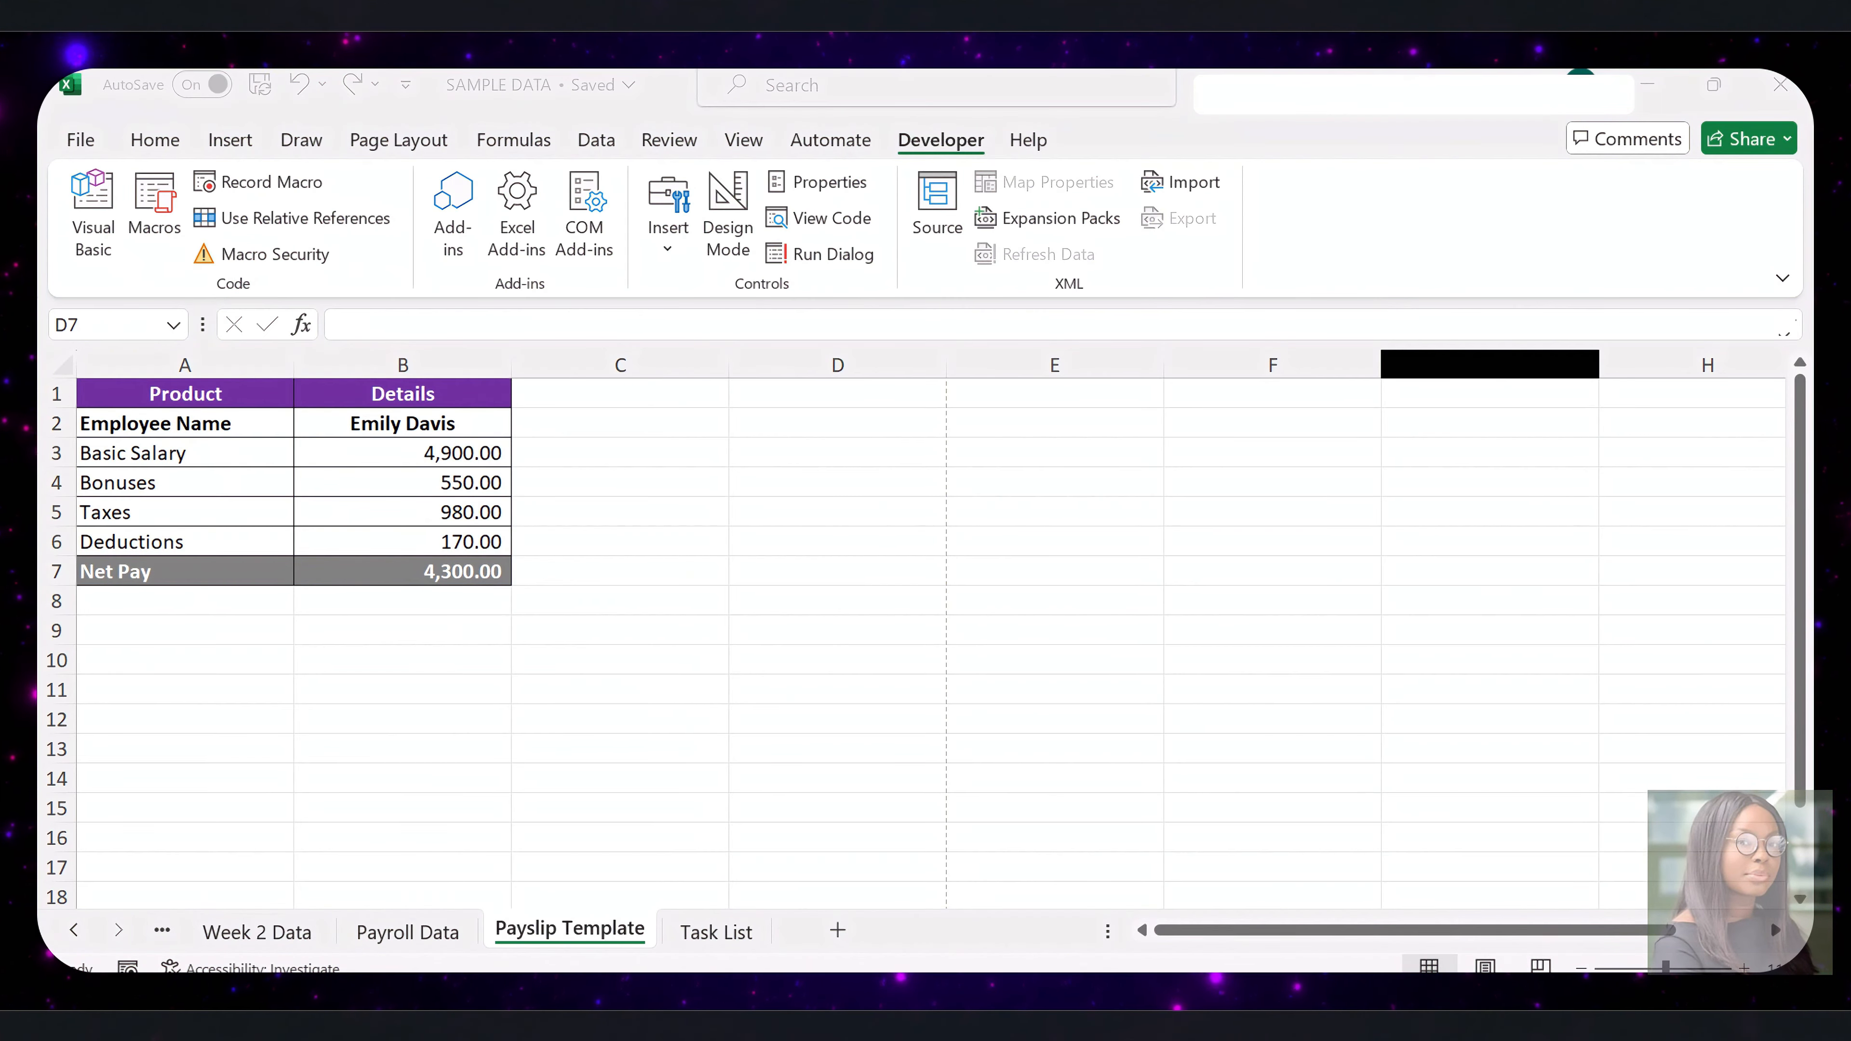
# Switch to File Explorer and create a folder named Payslips on Local Disk (C:)
pyautogui.click(814, 926)
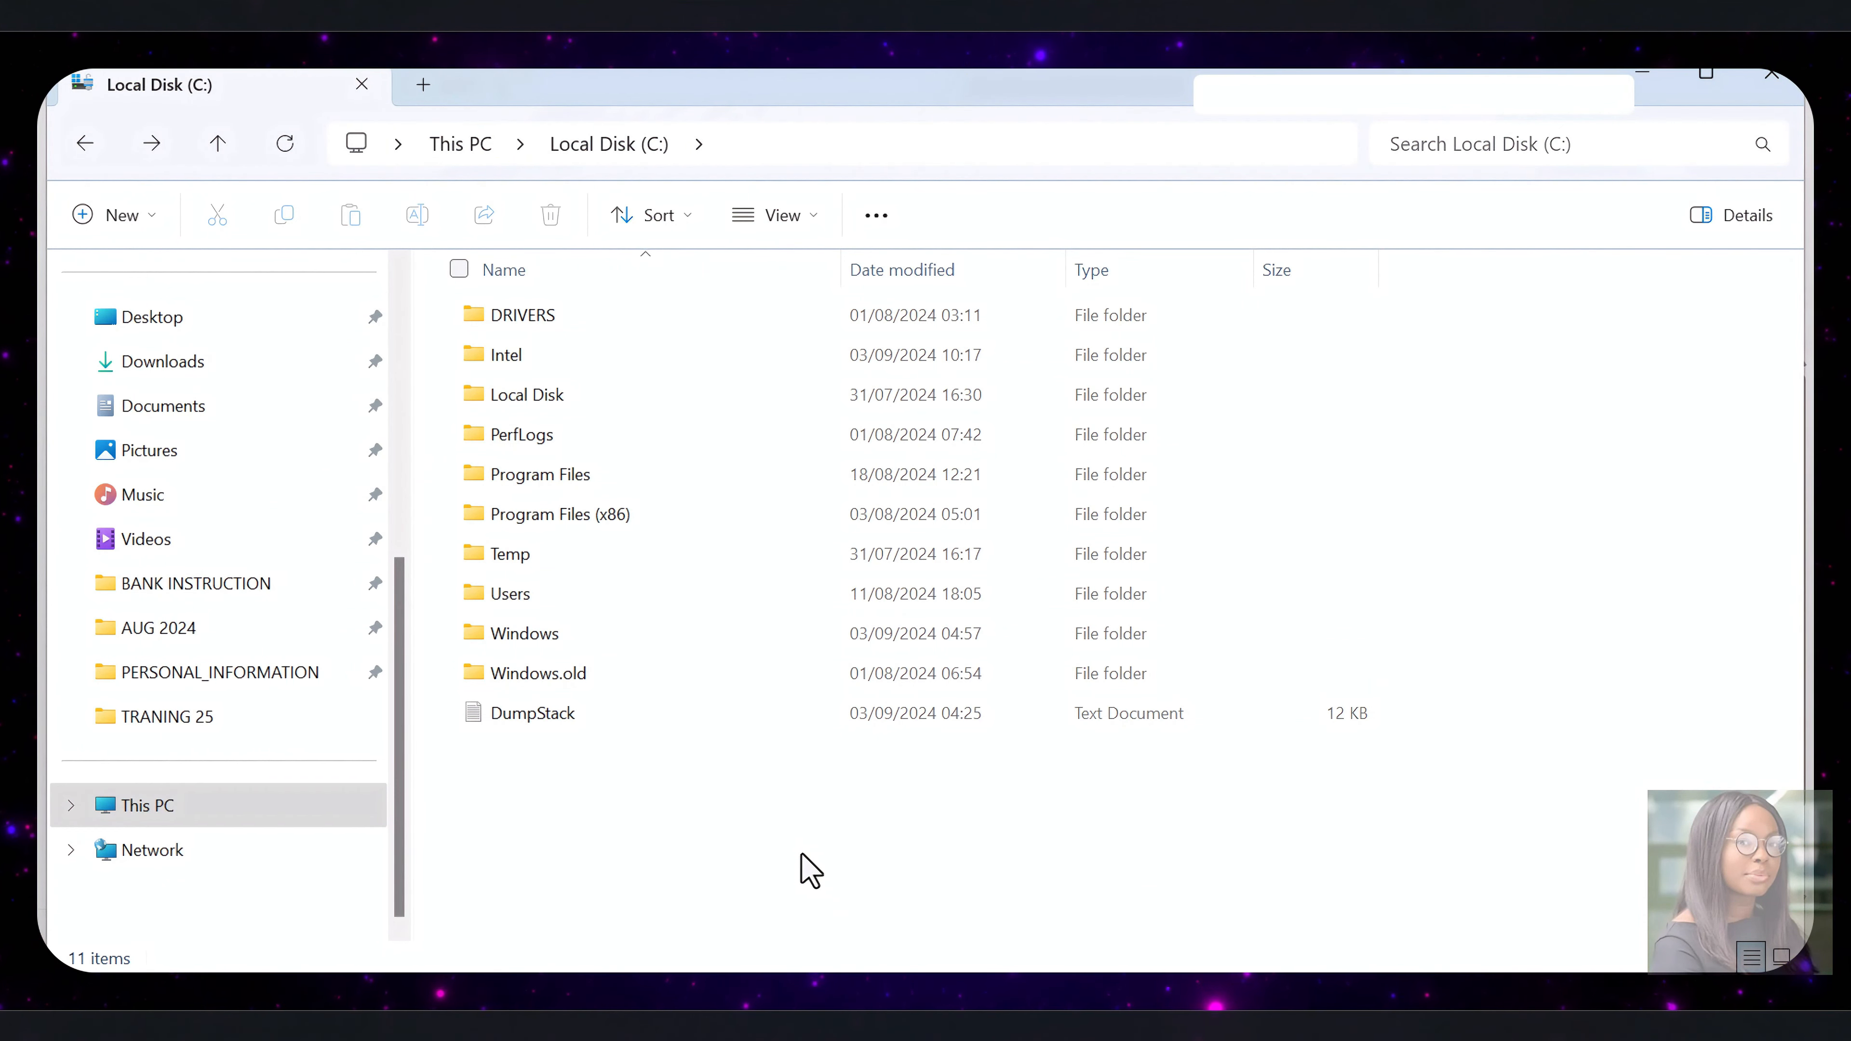
pyautogui.click(122, 217)
pyautogui.click(138, 271)
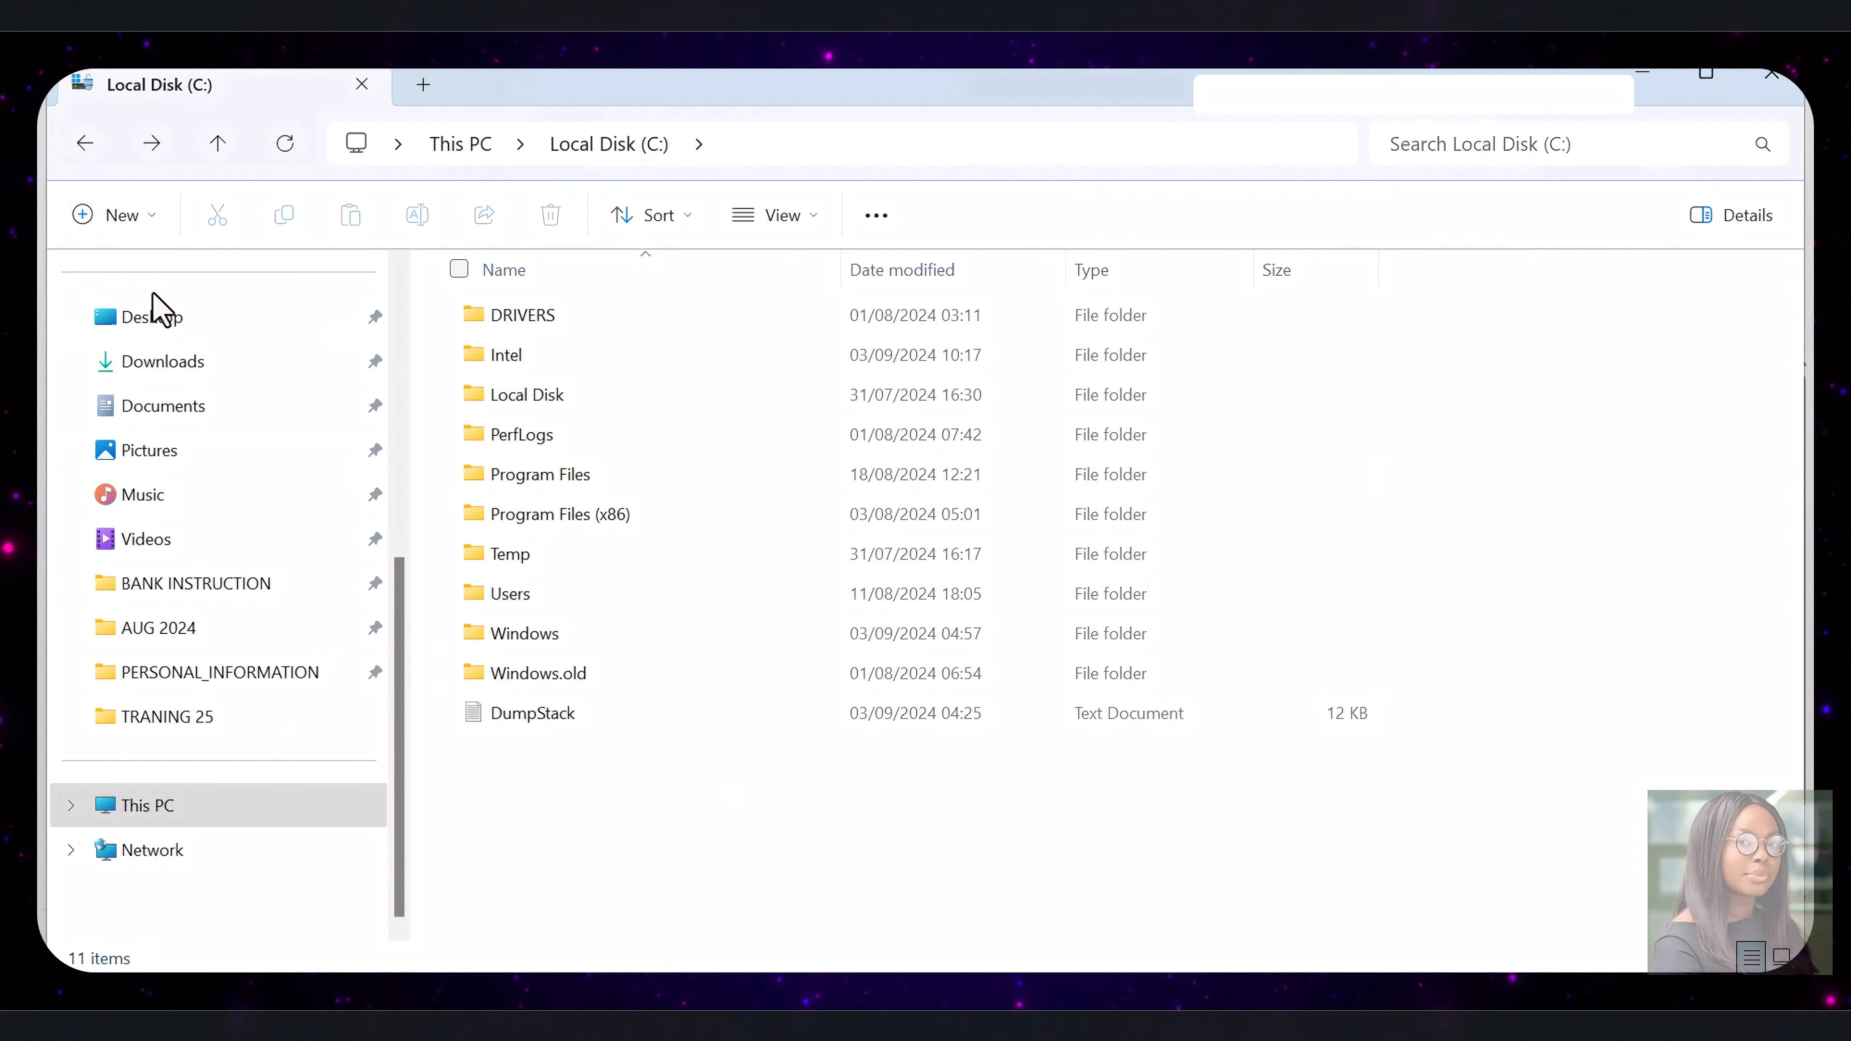
pyautogui.write('Payslips')
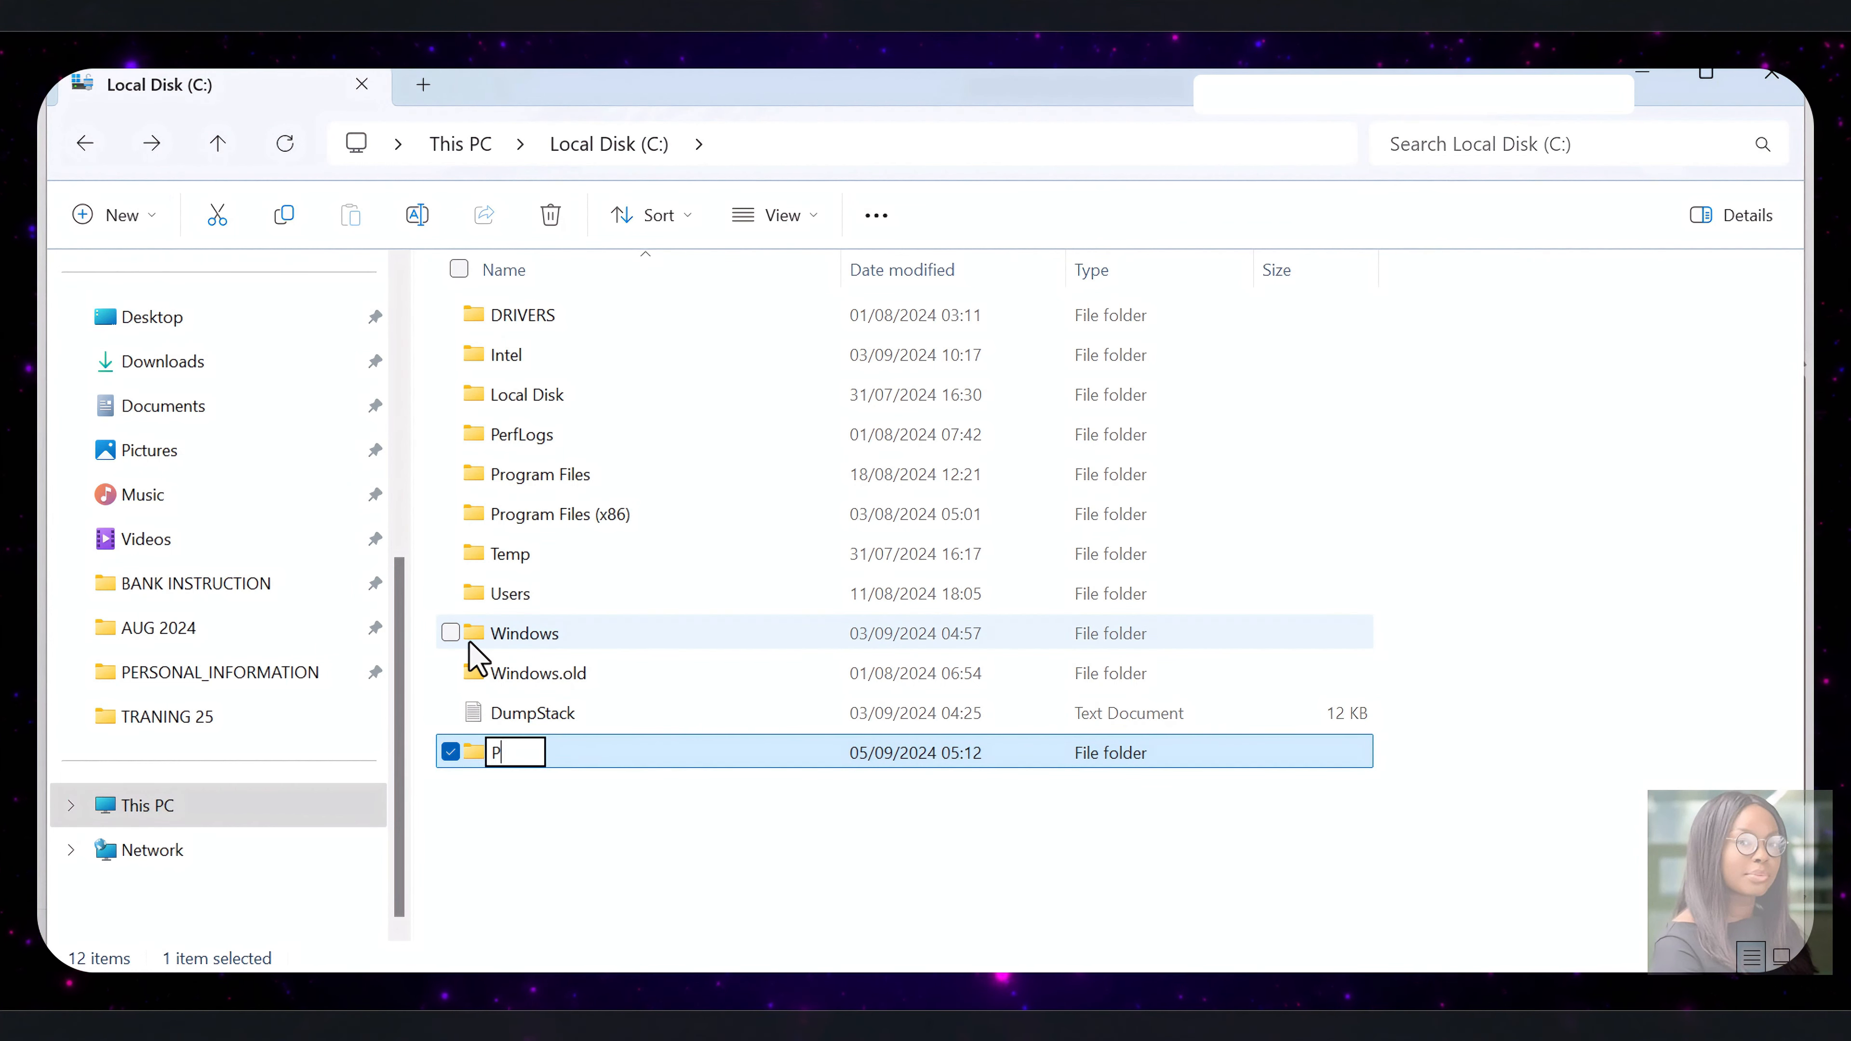
pyautogui.click(582, 867)
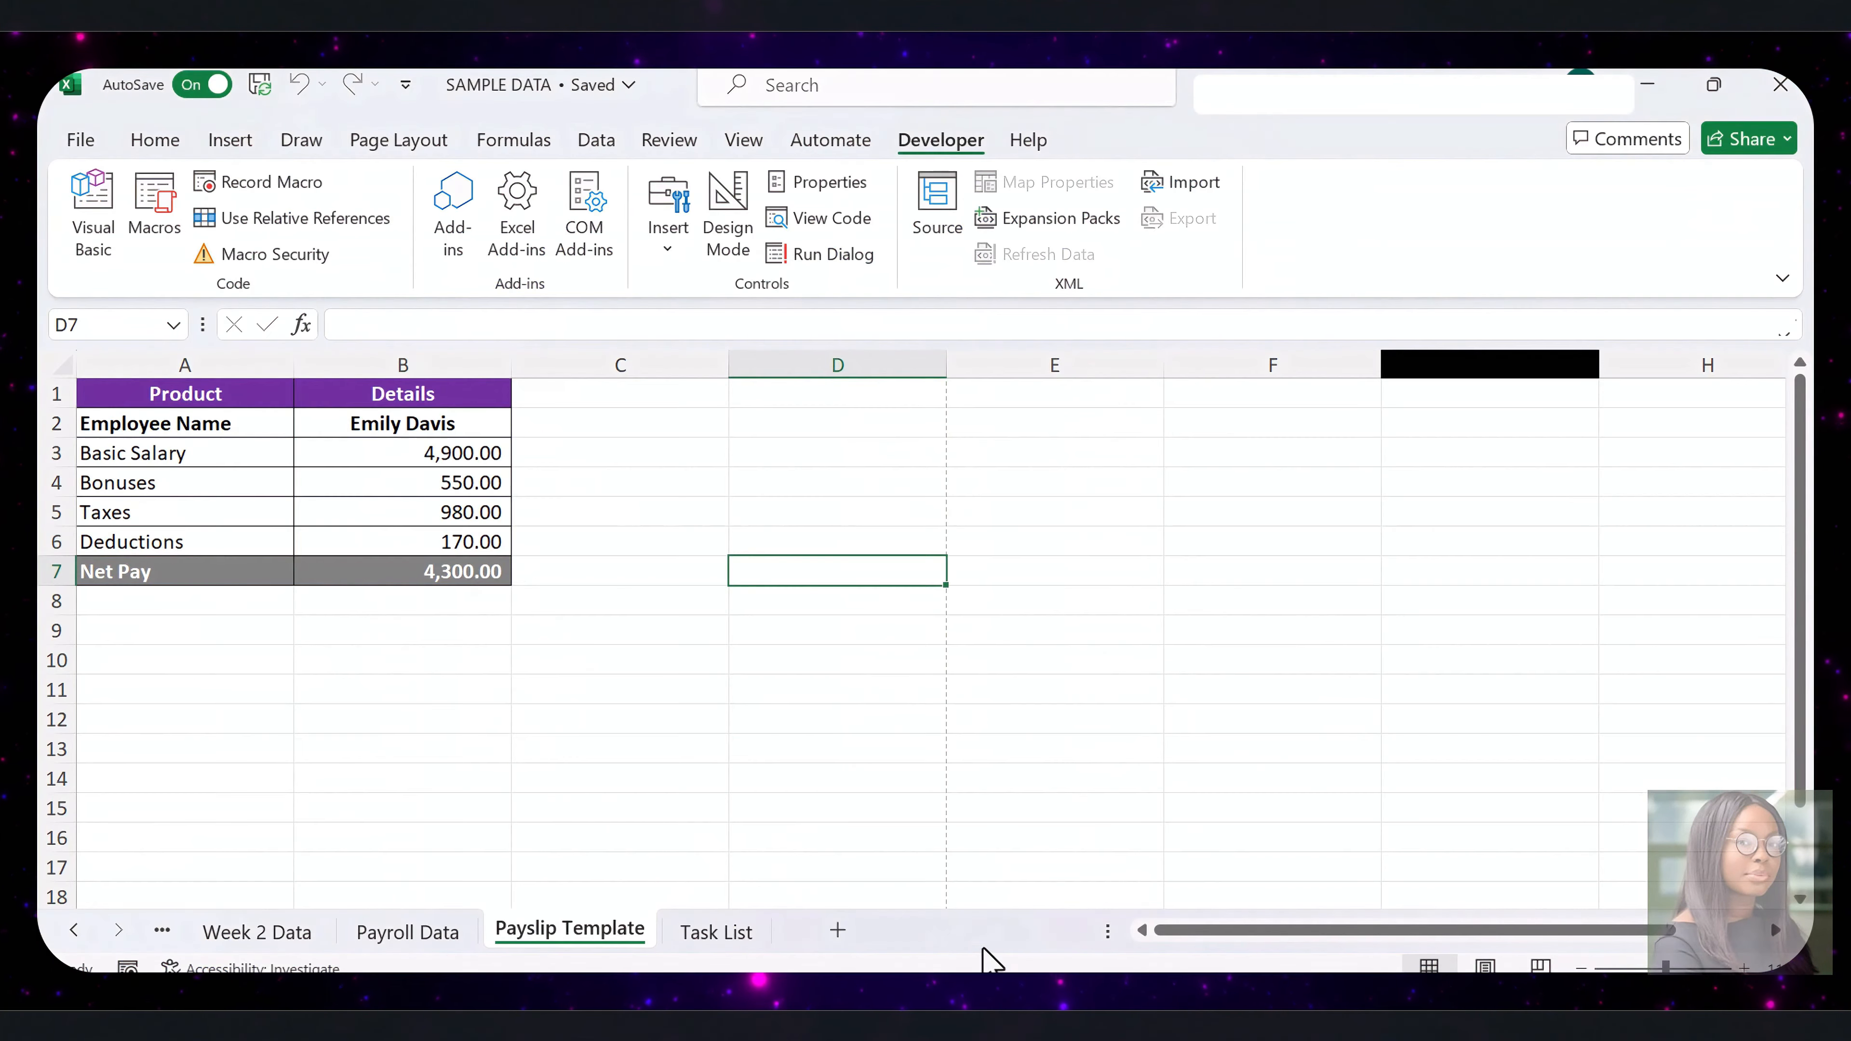
# Switch back to Excel and run the GenerateAllPayslips macro
pyautogui.click(810, 778)
pyautogui.click(178, 227)
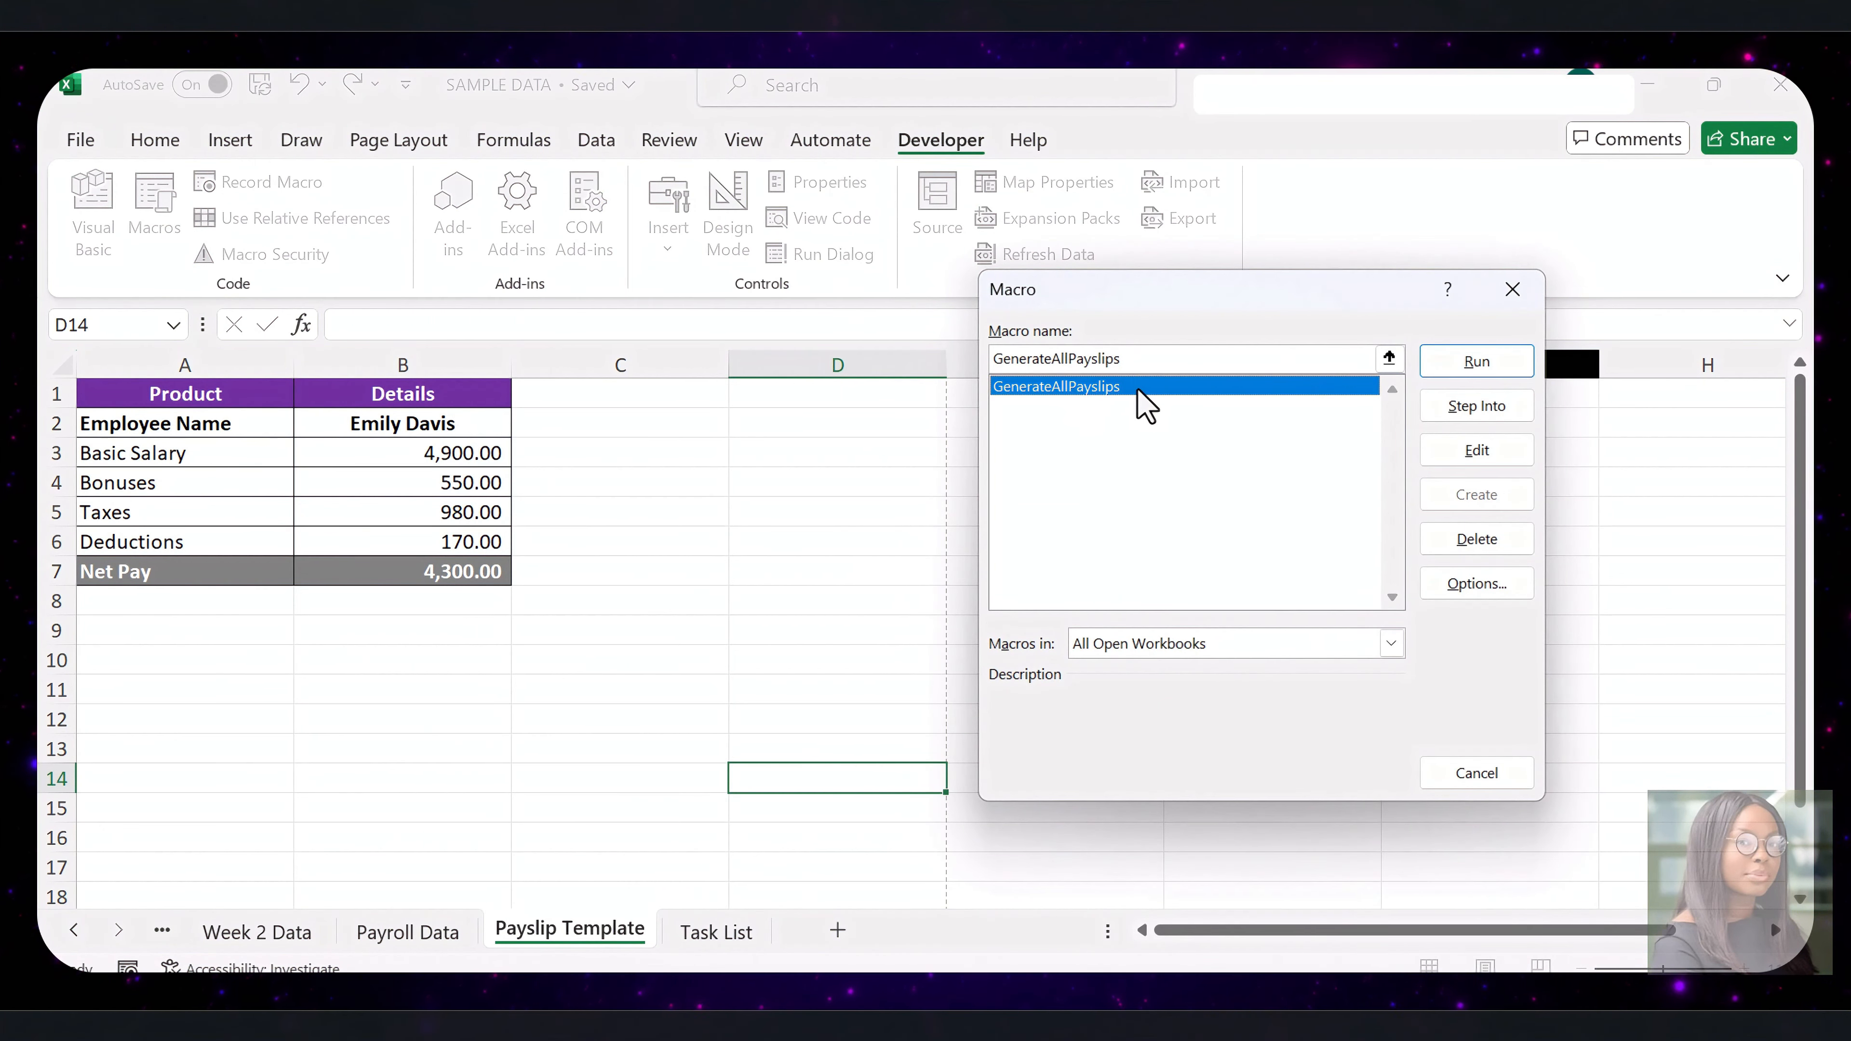
pyautogui.click(1478, 369)
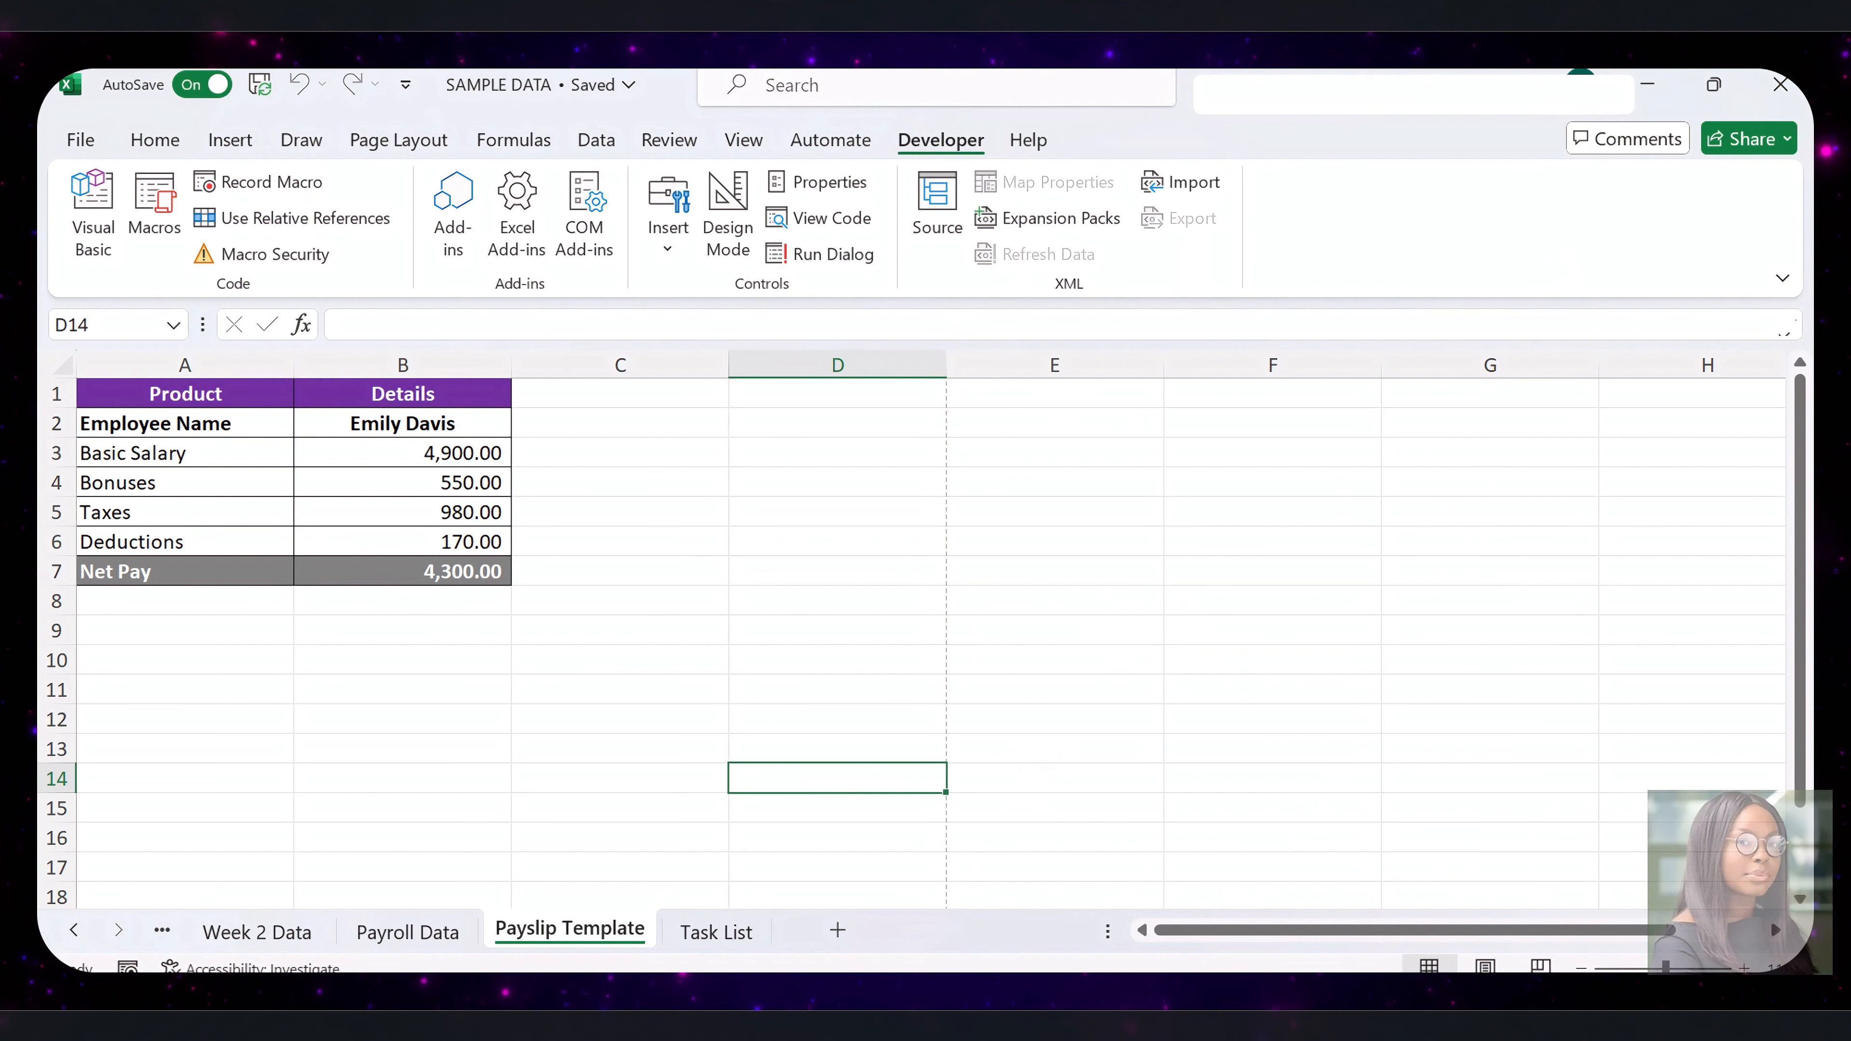
# Switch to File Explorer, open the Payslips folder on Local Disk (C:), and open the first exported payslip PDF to check it
pyautogui.click(940, 1004)
pyautogui.click(845, 950)
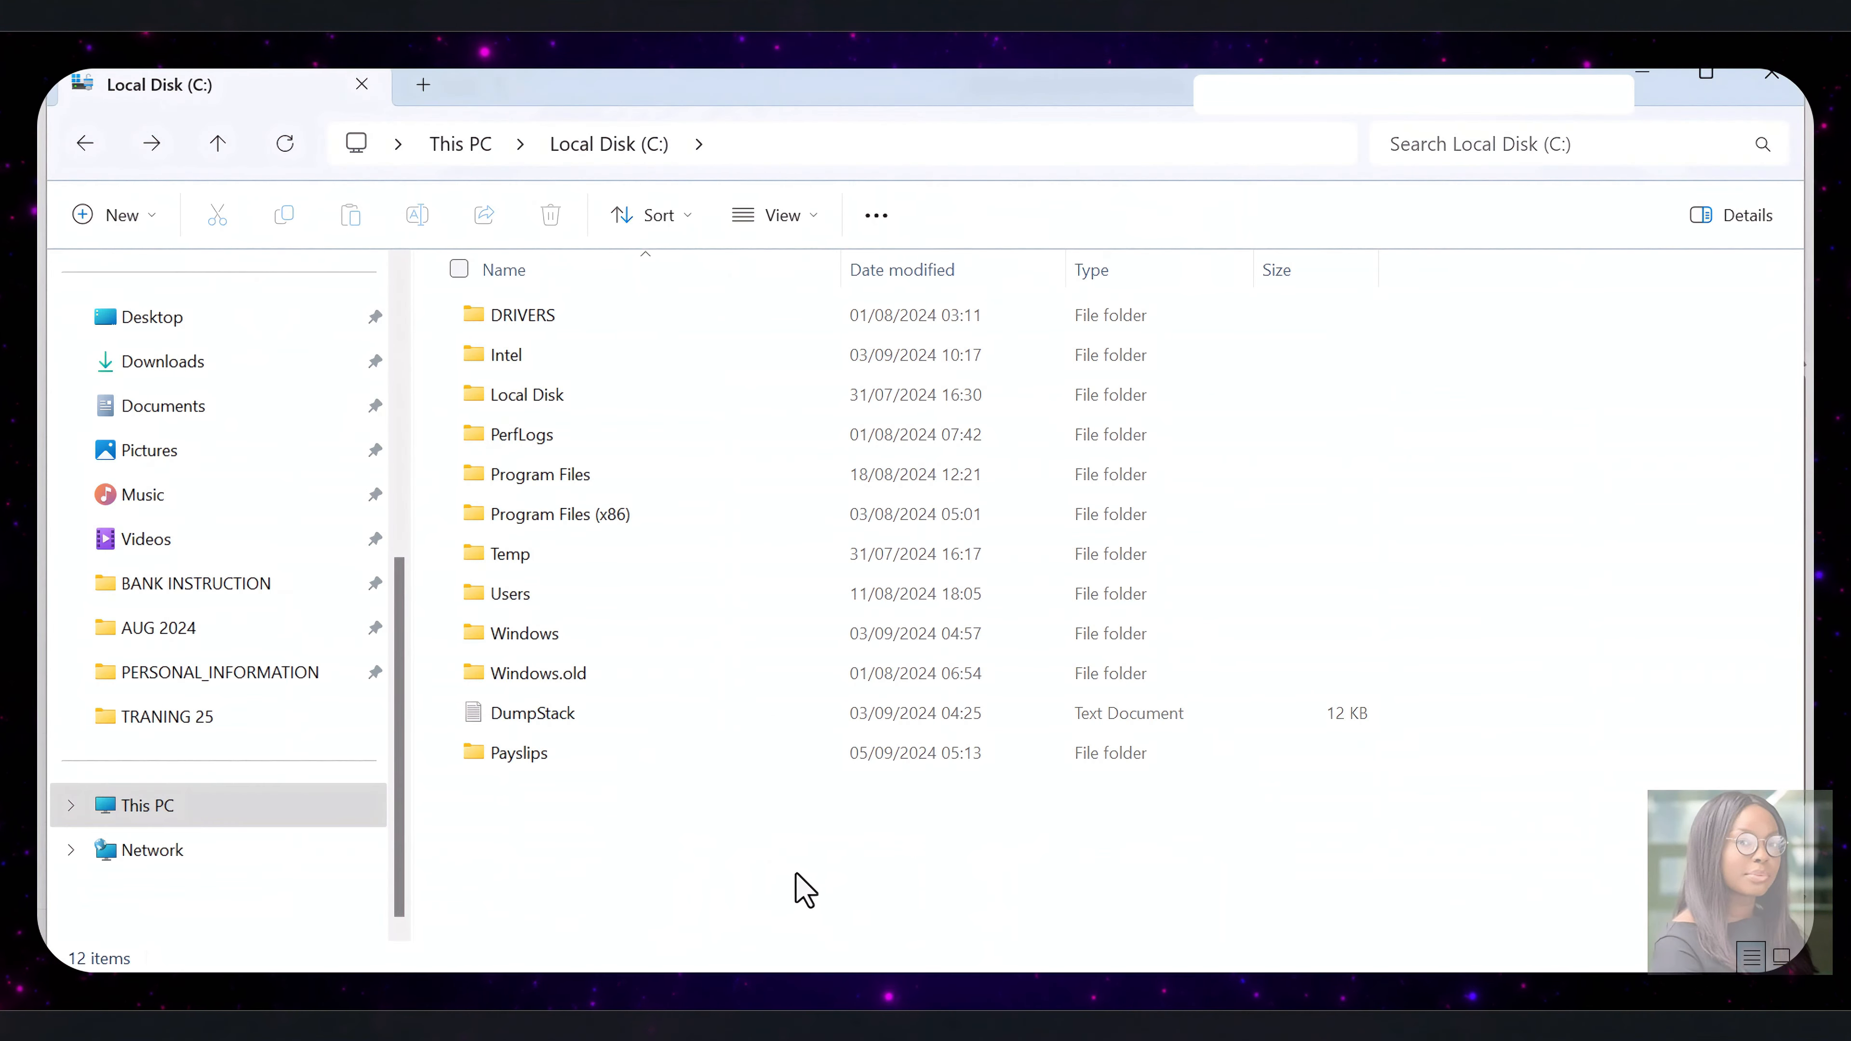
pyautogui.doubleClick(583, 766)
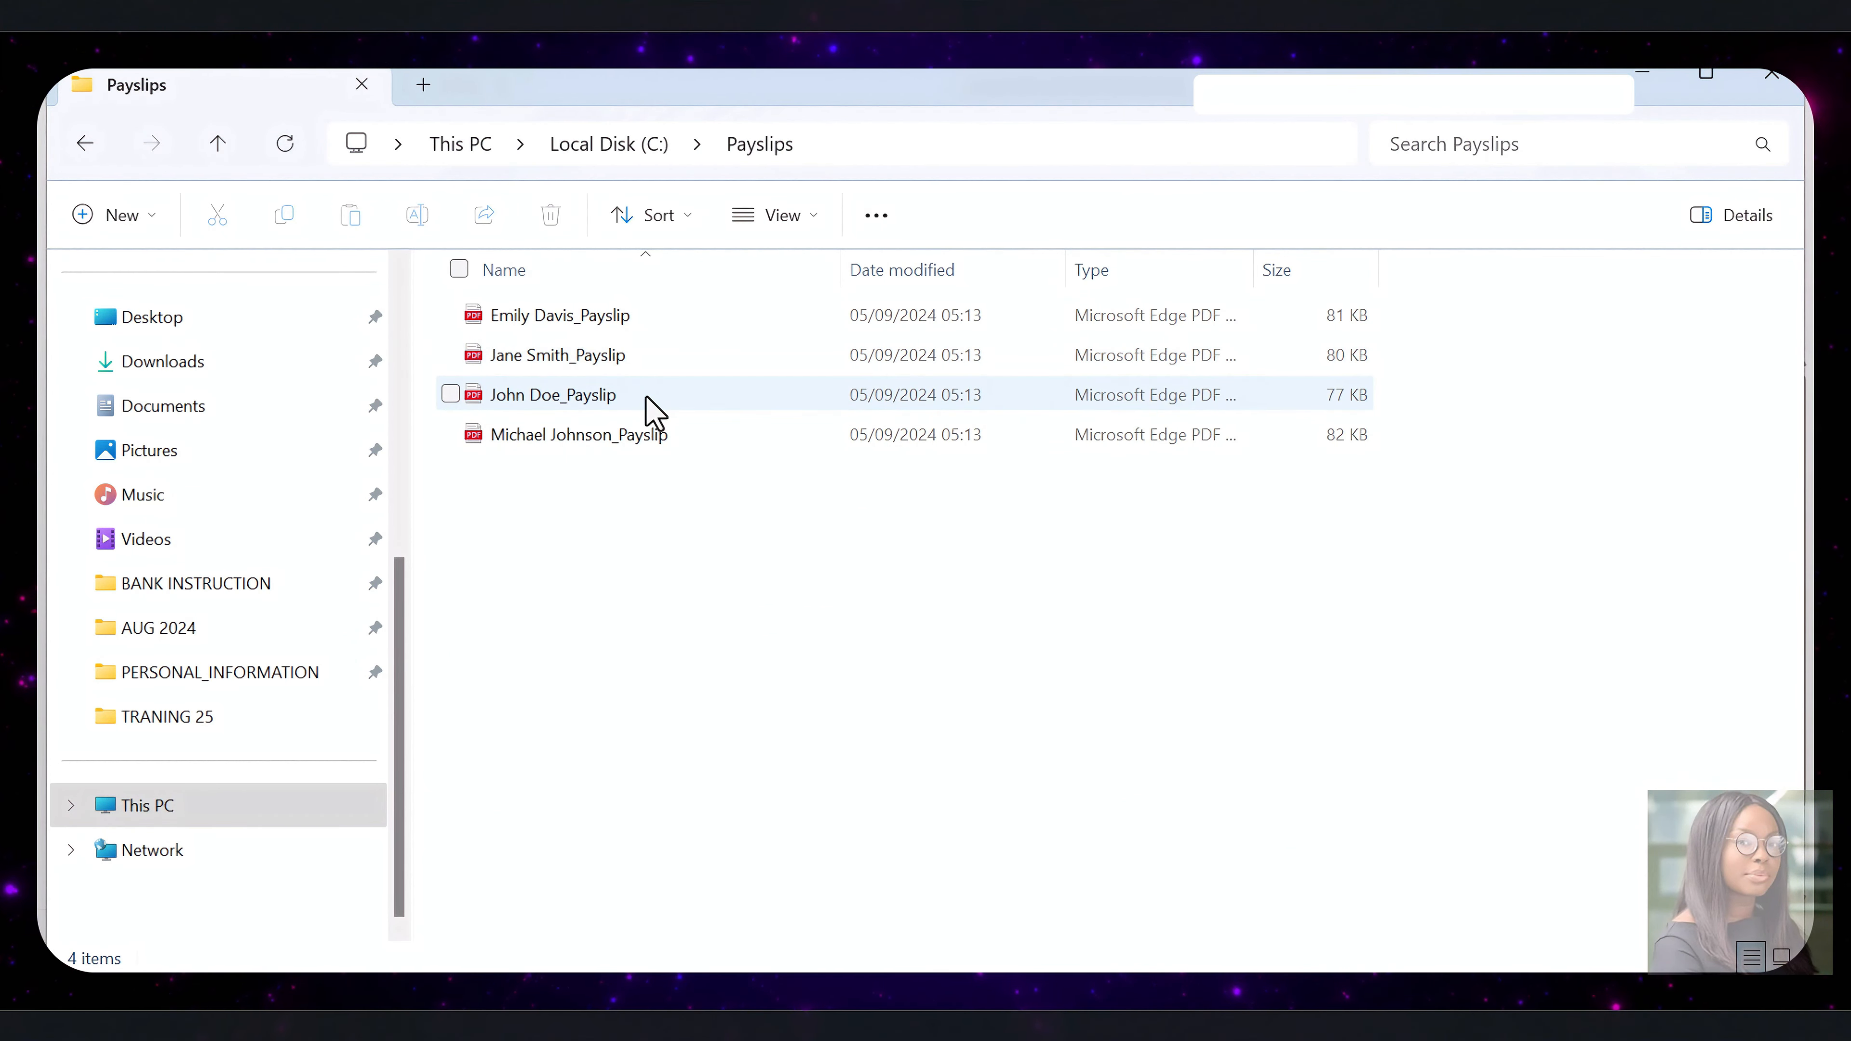
pyautogui.doubleClick(604, 316)
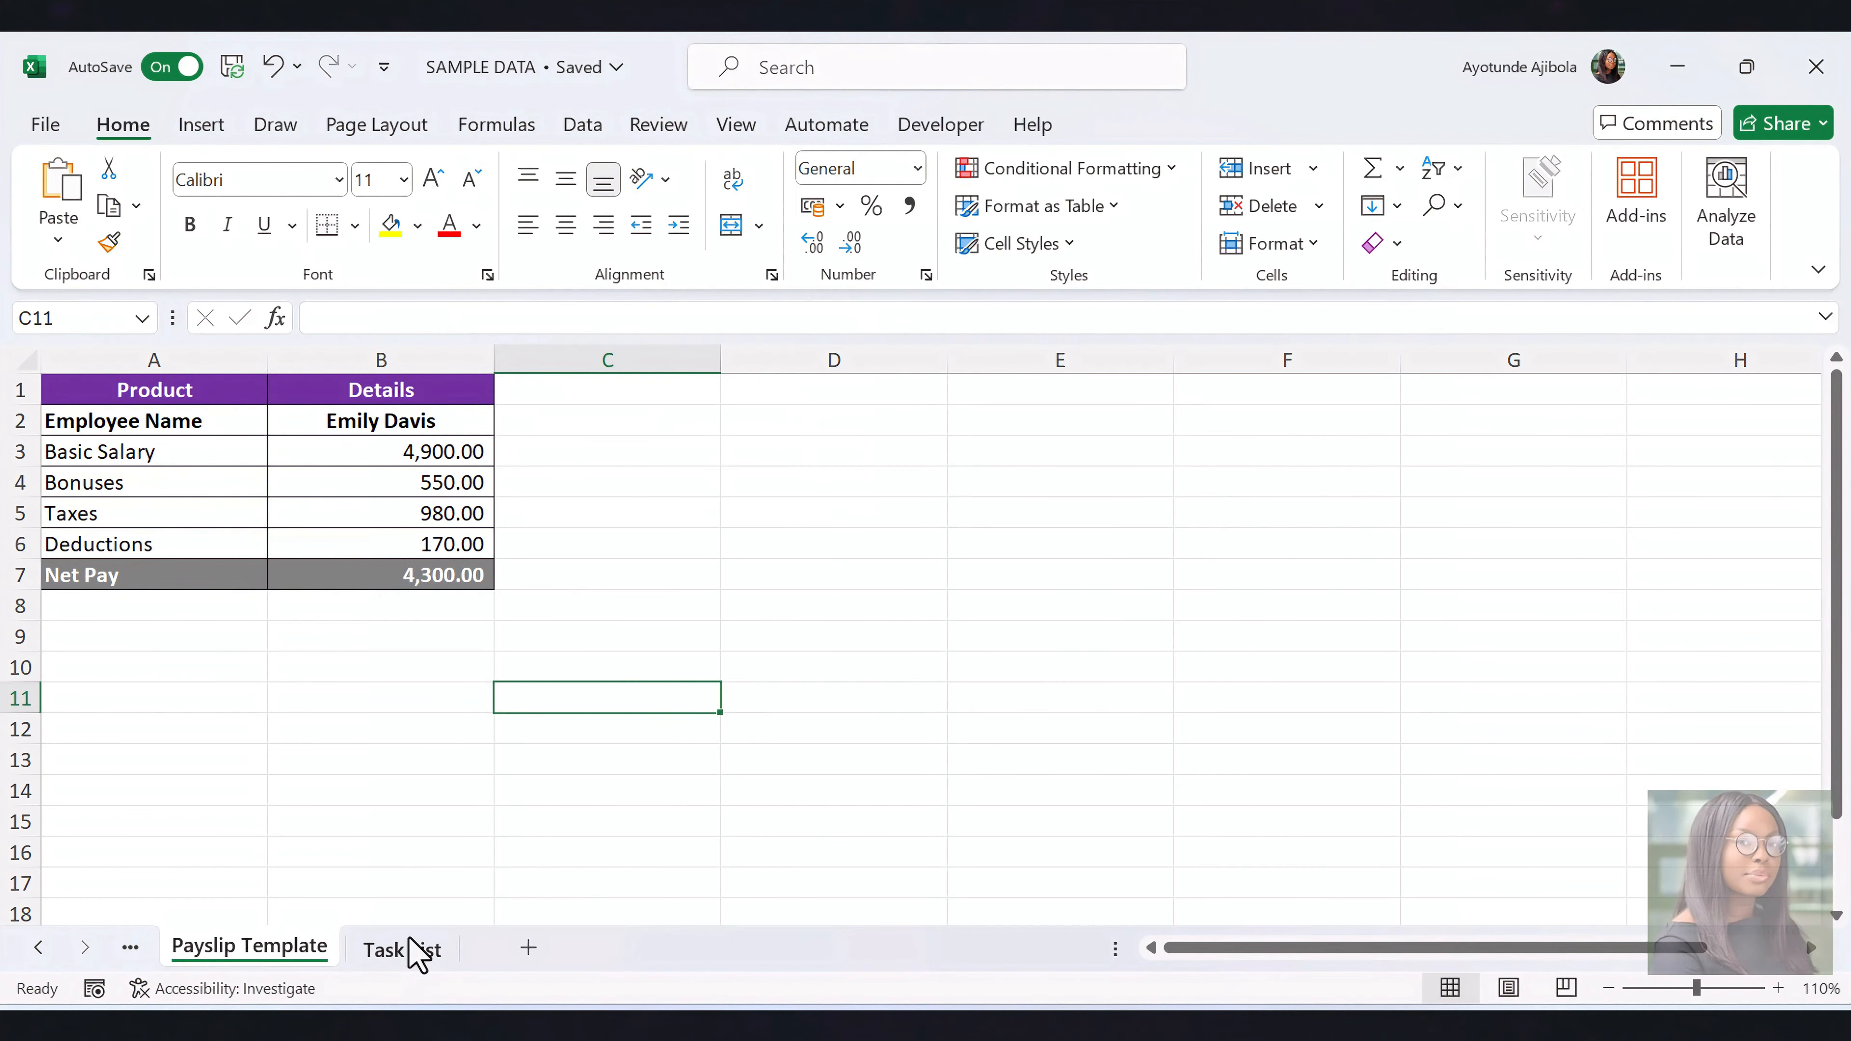
# Open the Task List sheet in Excel and inspect the formula behind the Today's Date value in G2
pyautogui.click(406, 949)
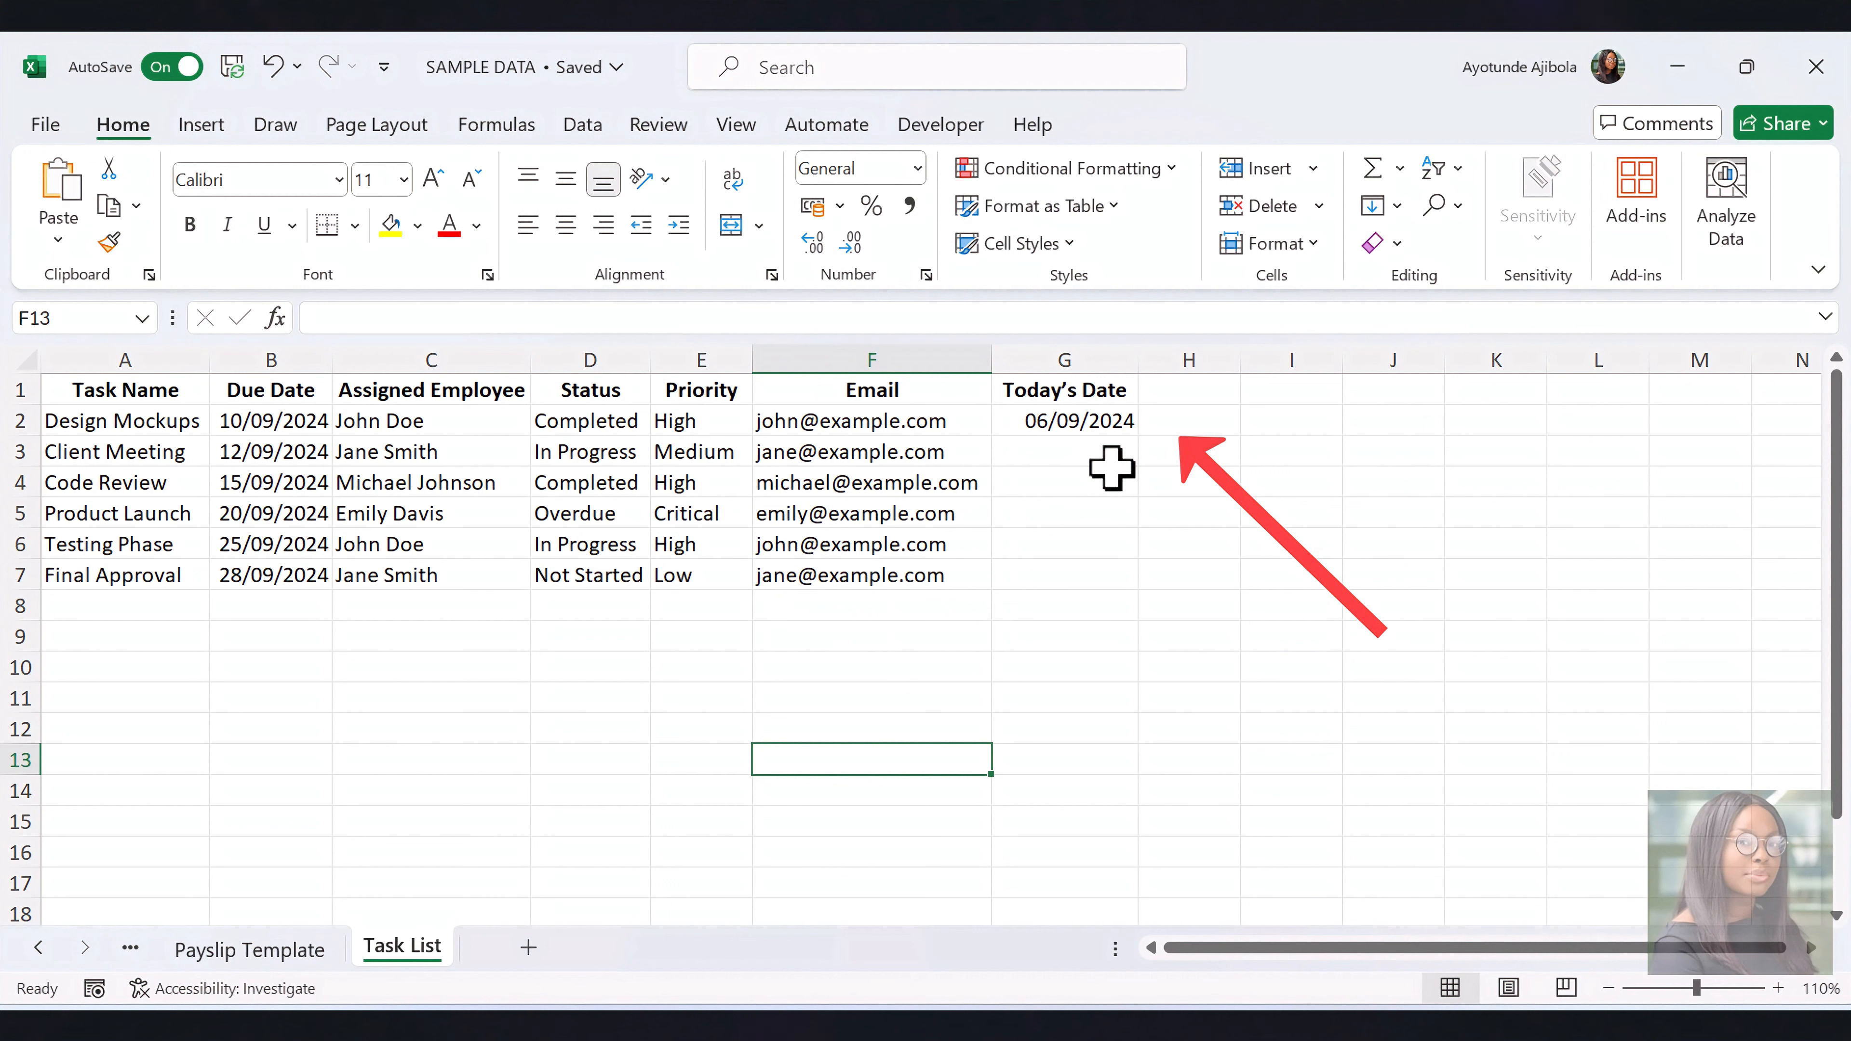
pyautogui.click(1094, 514)
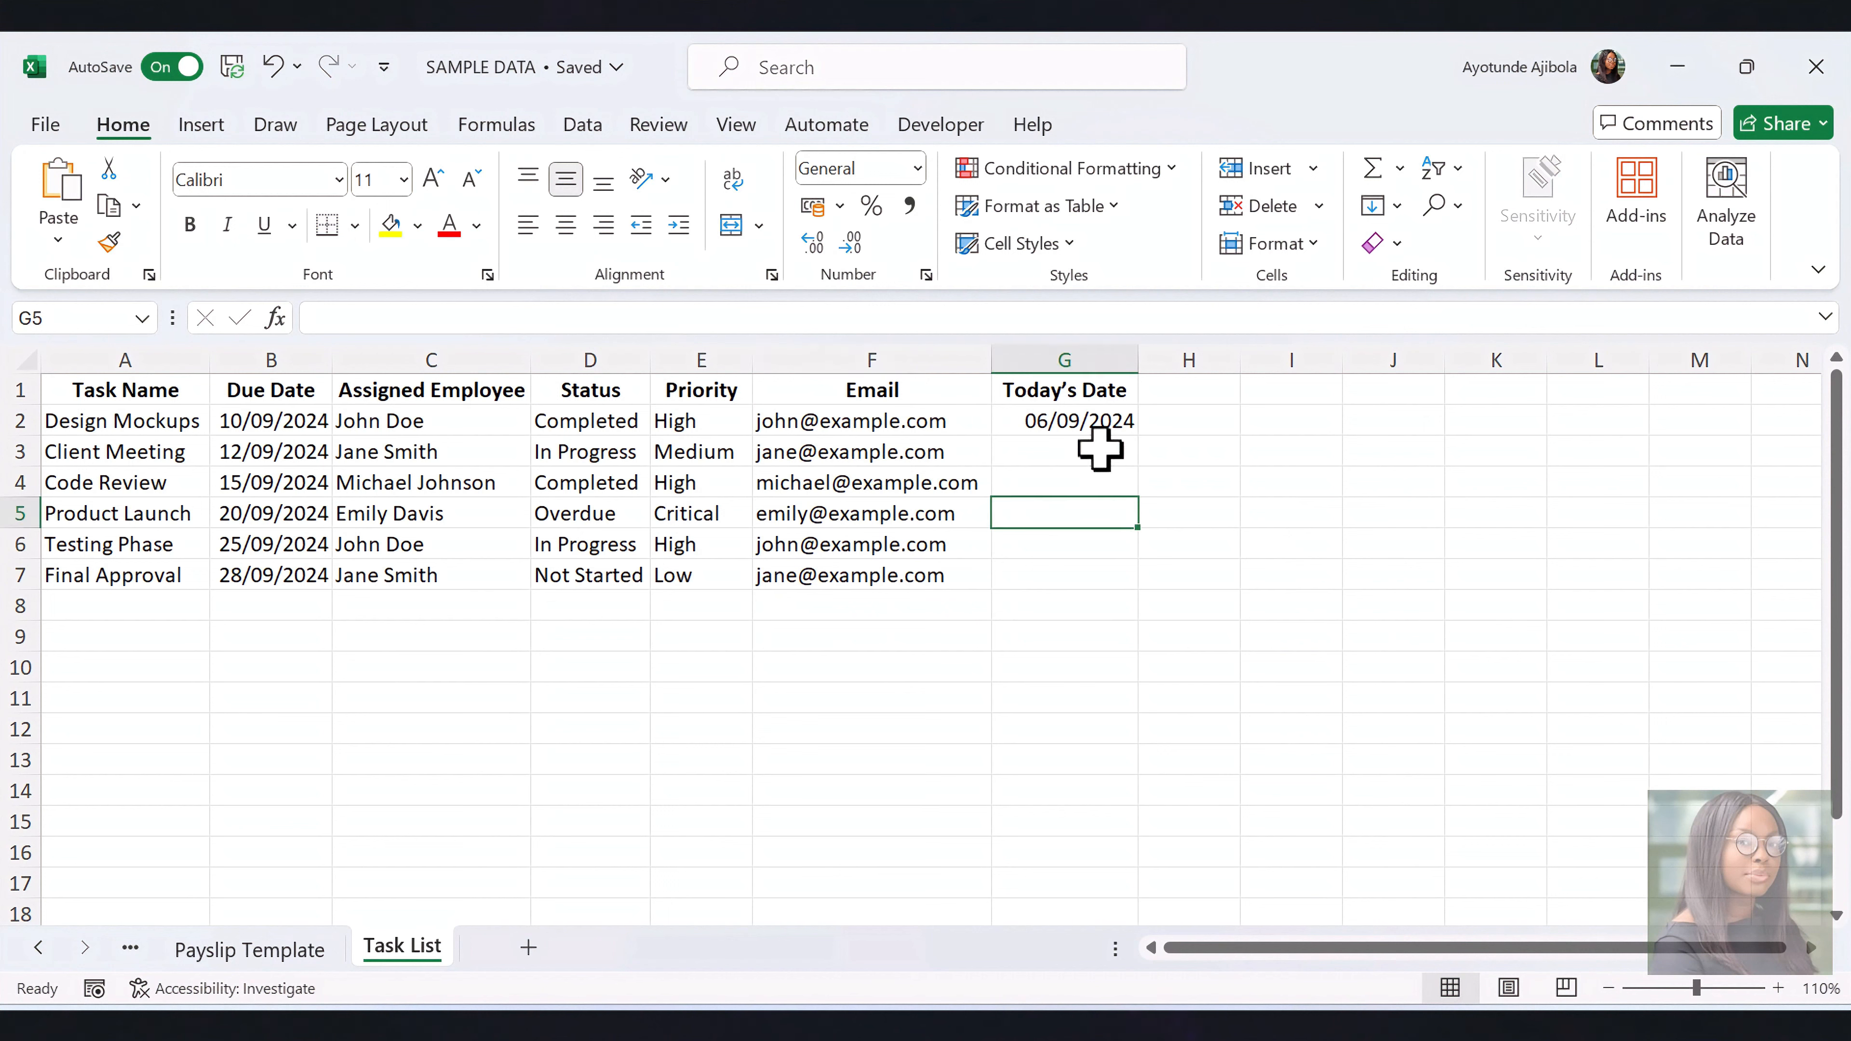
pyautogui.click(1107, 417)
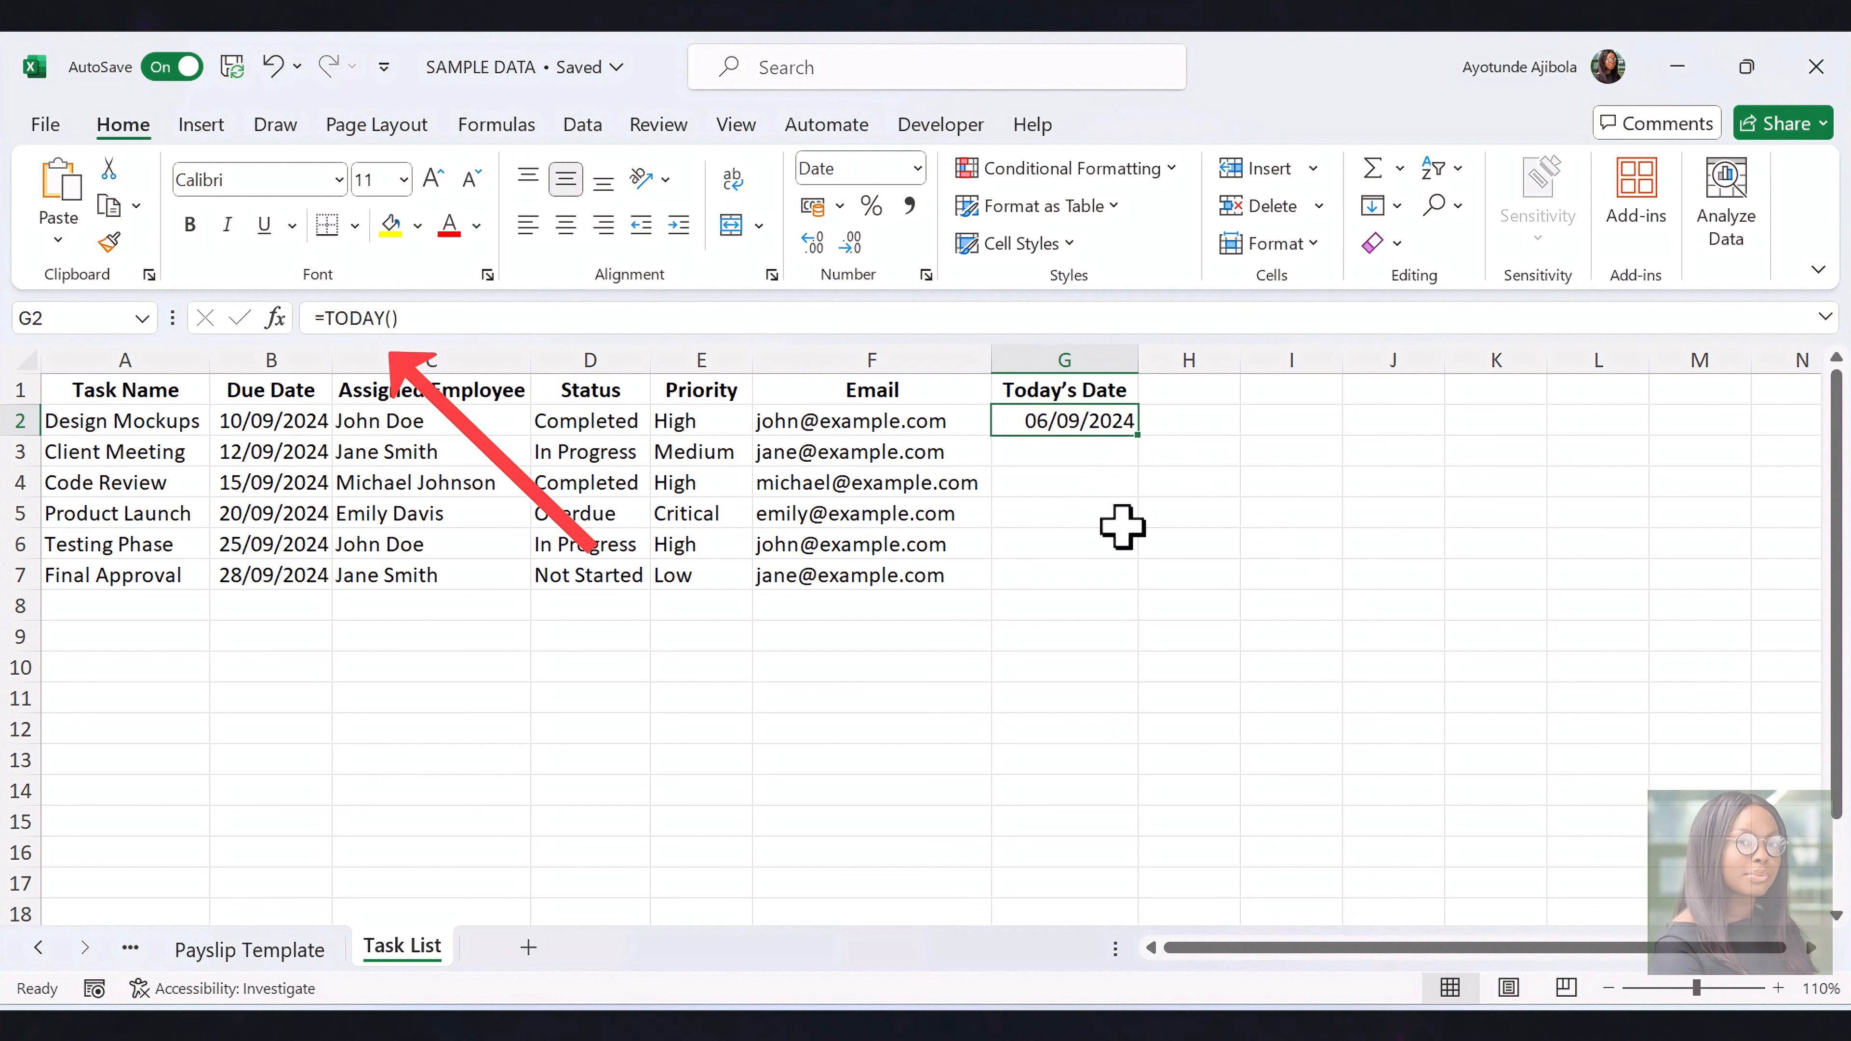
pyautogui.click(1106, 552)
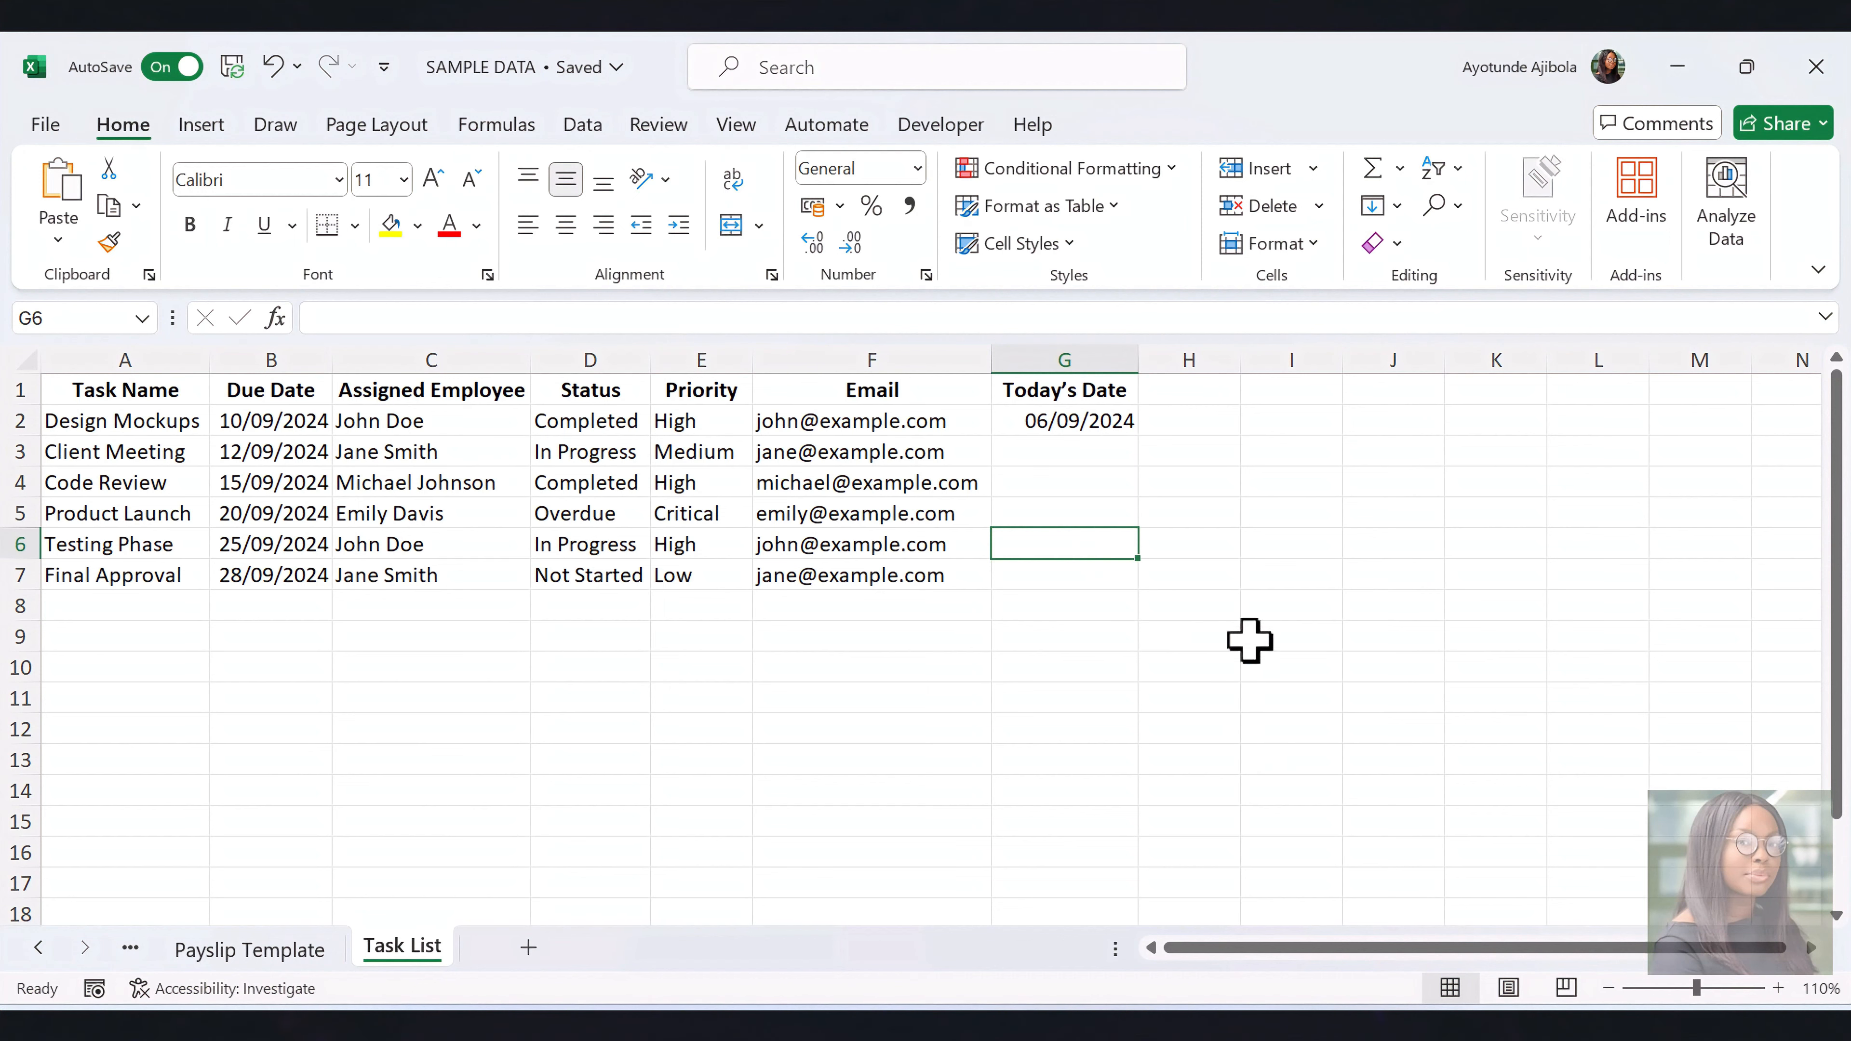
# Start recording a macro named TaskStatusUpdateWithAlerts, stored in this workbook
pyautogui.click(937, 125)
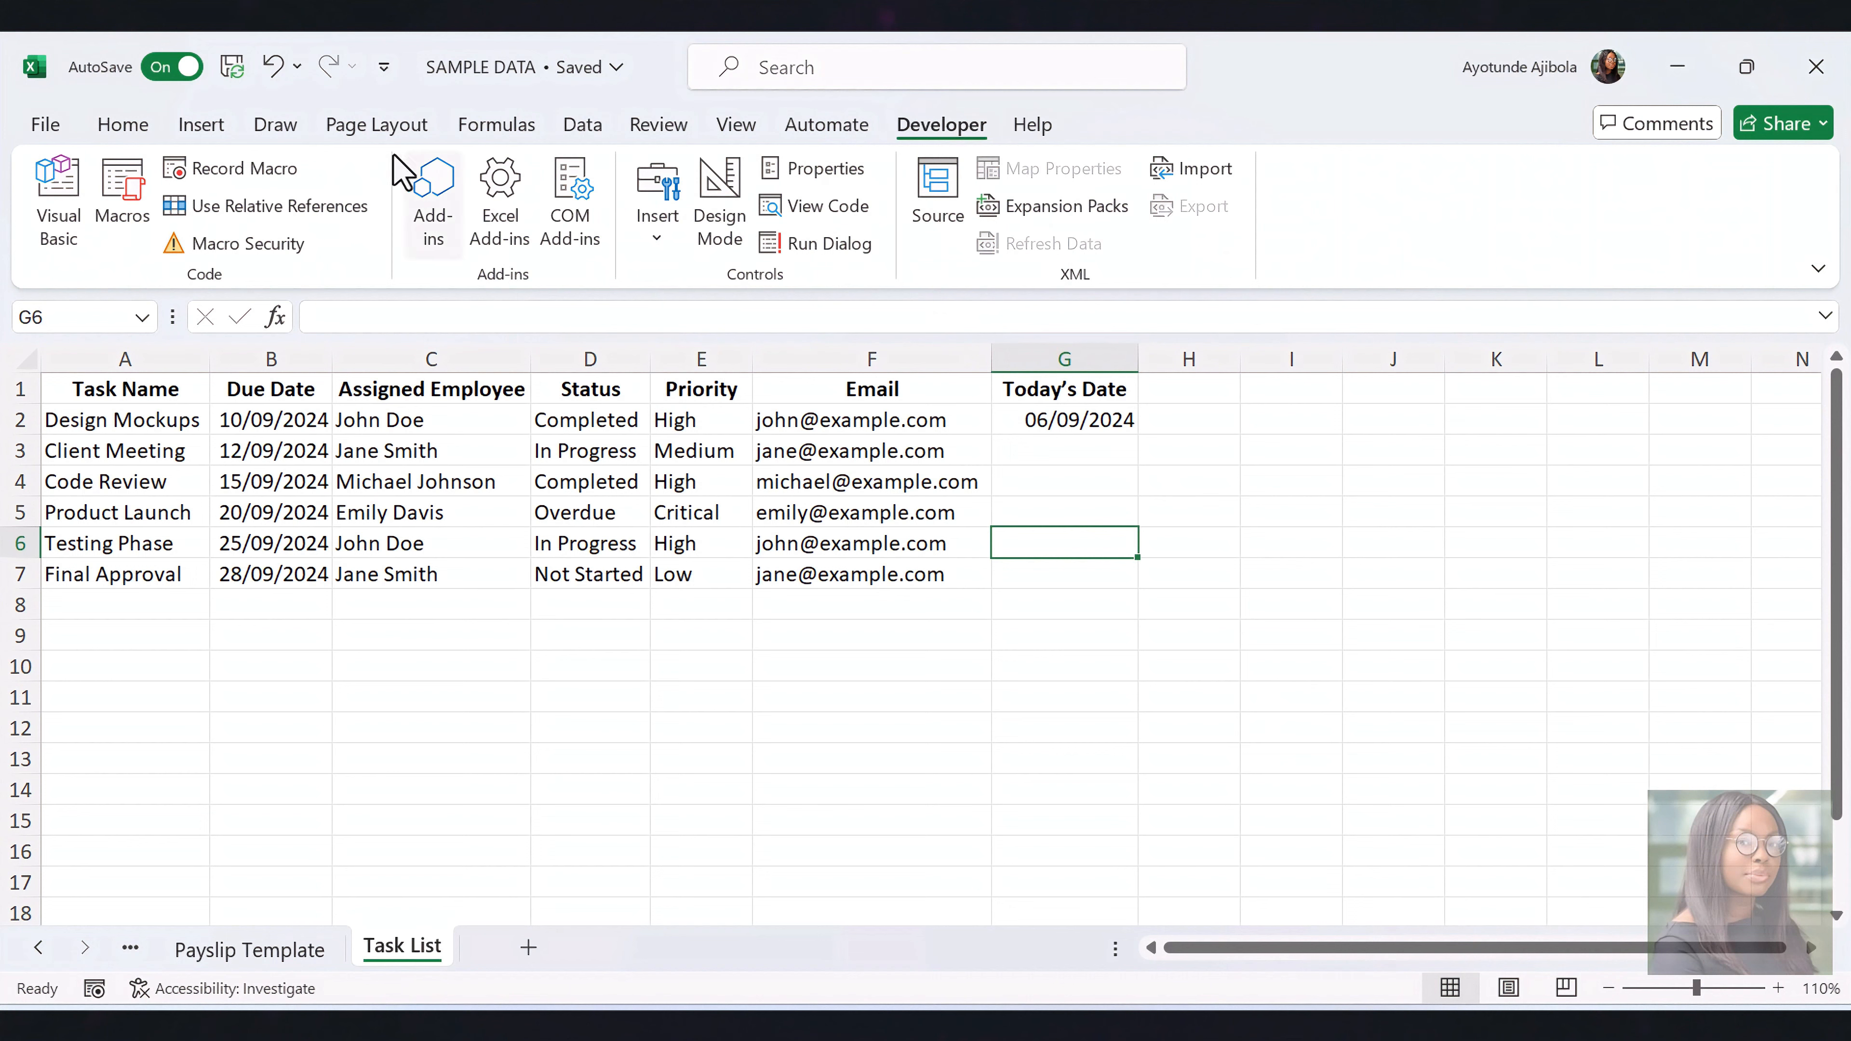
pyautogui.click(292, 169)
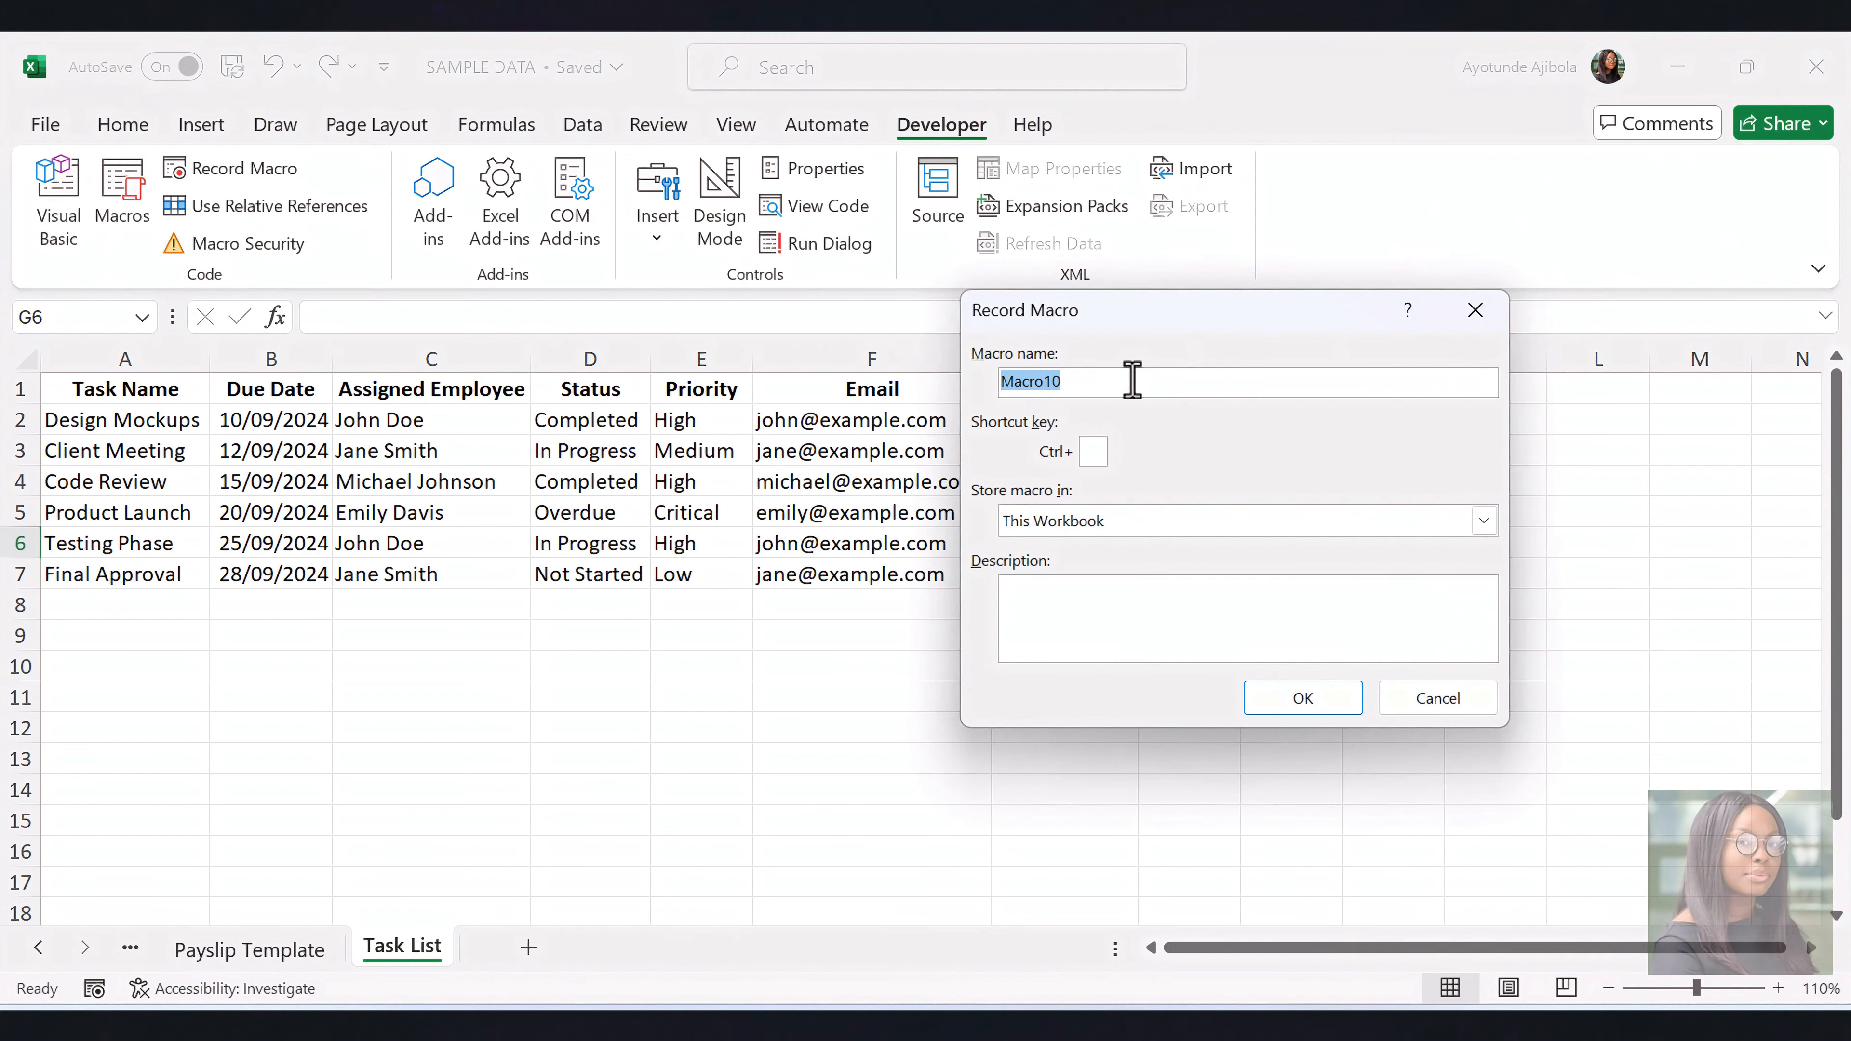
pyautogui.write('TaskStatusUpdateWithAlerts')
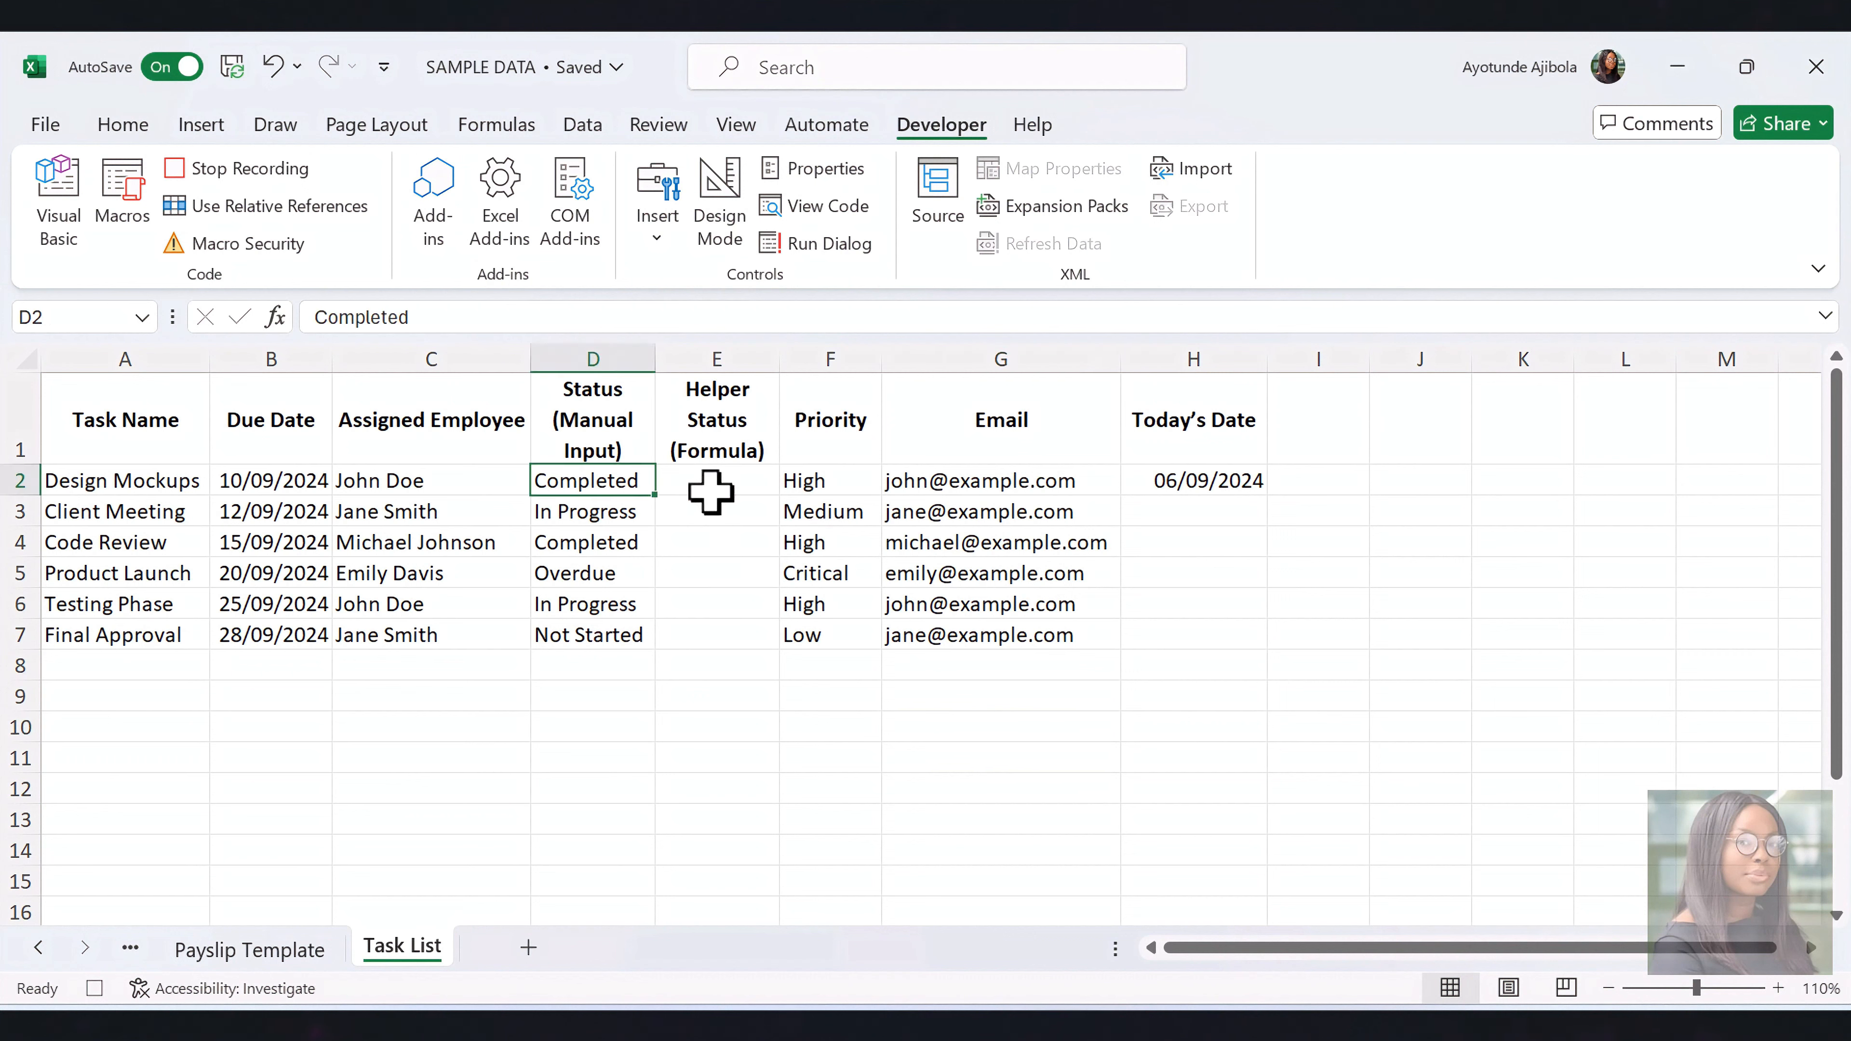
# Enter =IF(D2="Completed", "Completed", IF(B2<$H$1, "Overdue", D2)) in E2 and fill the Helper Status formula down to E7
pyautogui.click(708, 485)
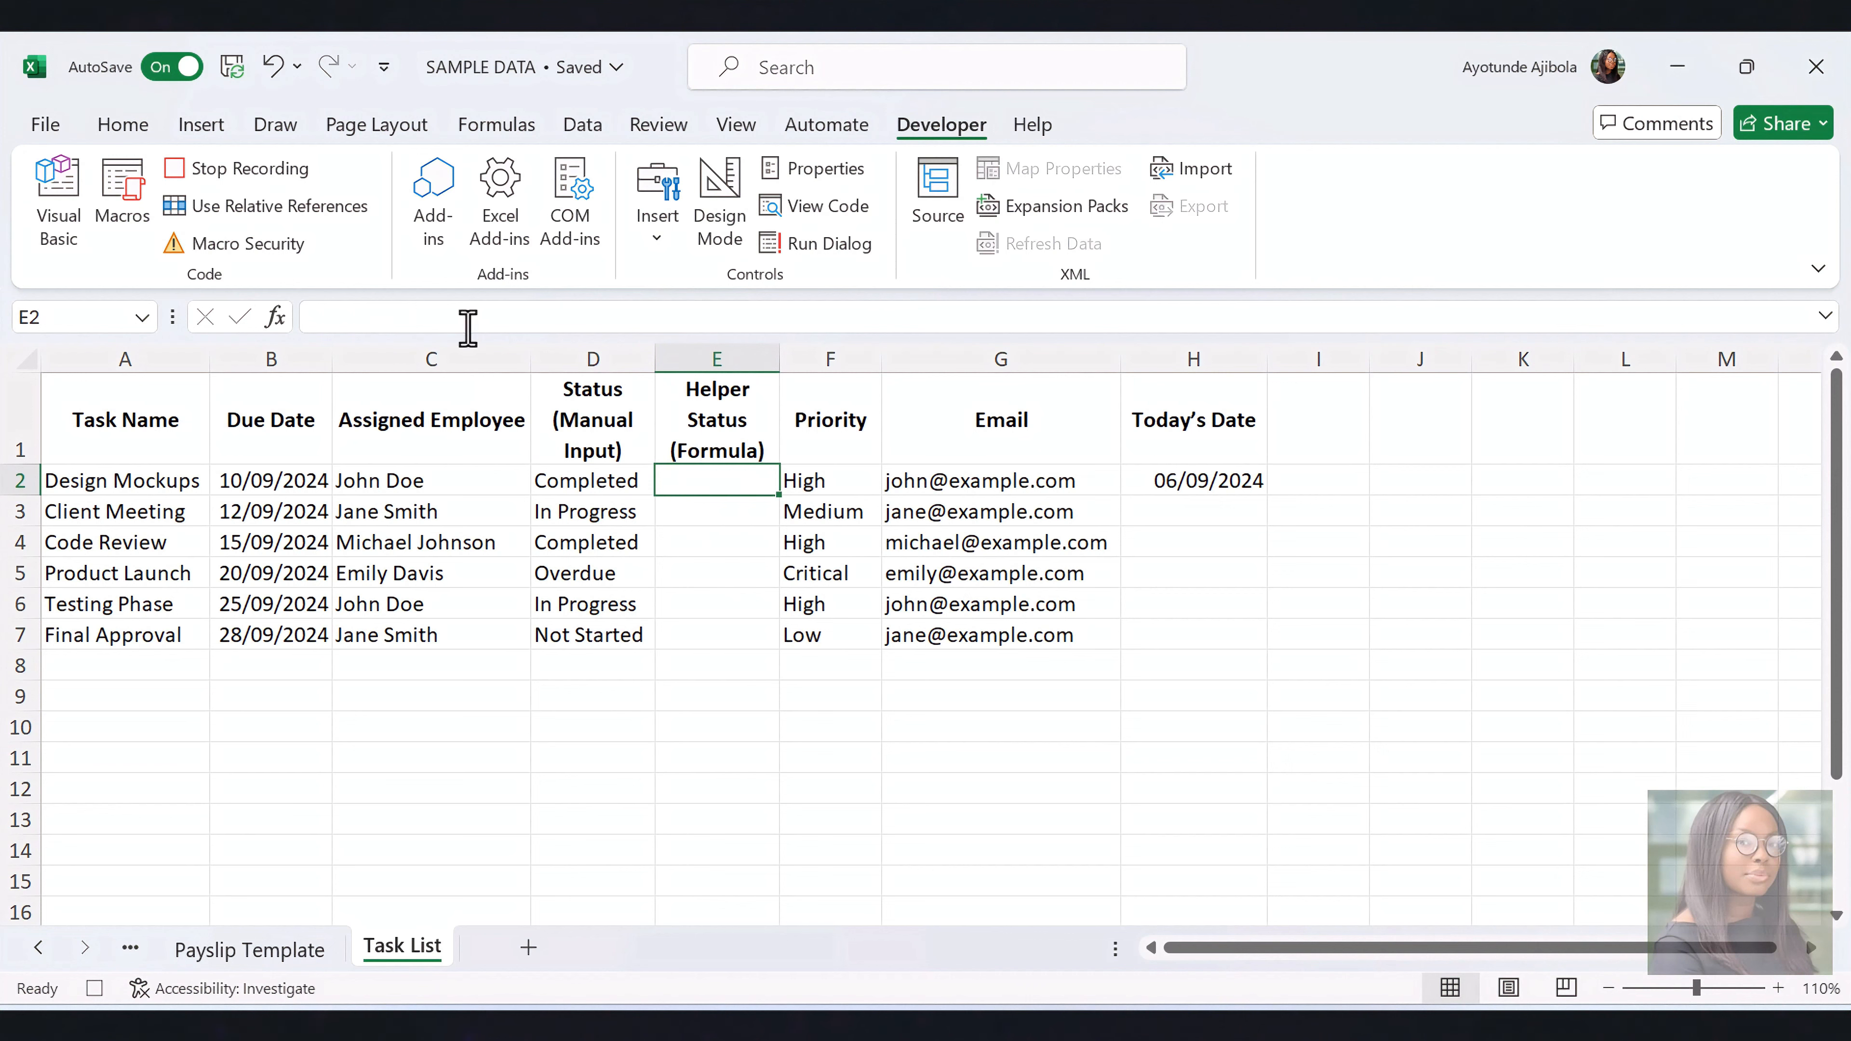
pyautogui.click(431, 319)
pyautogui.rightClick(432, 319)
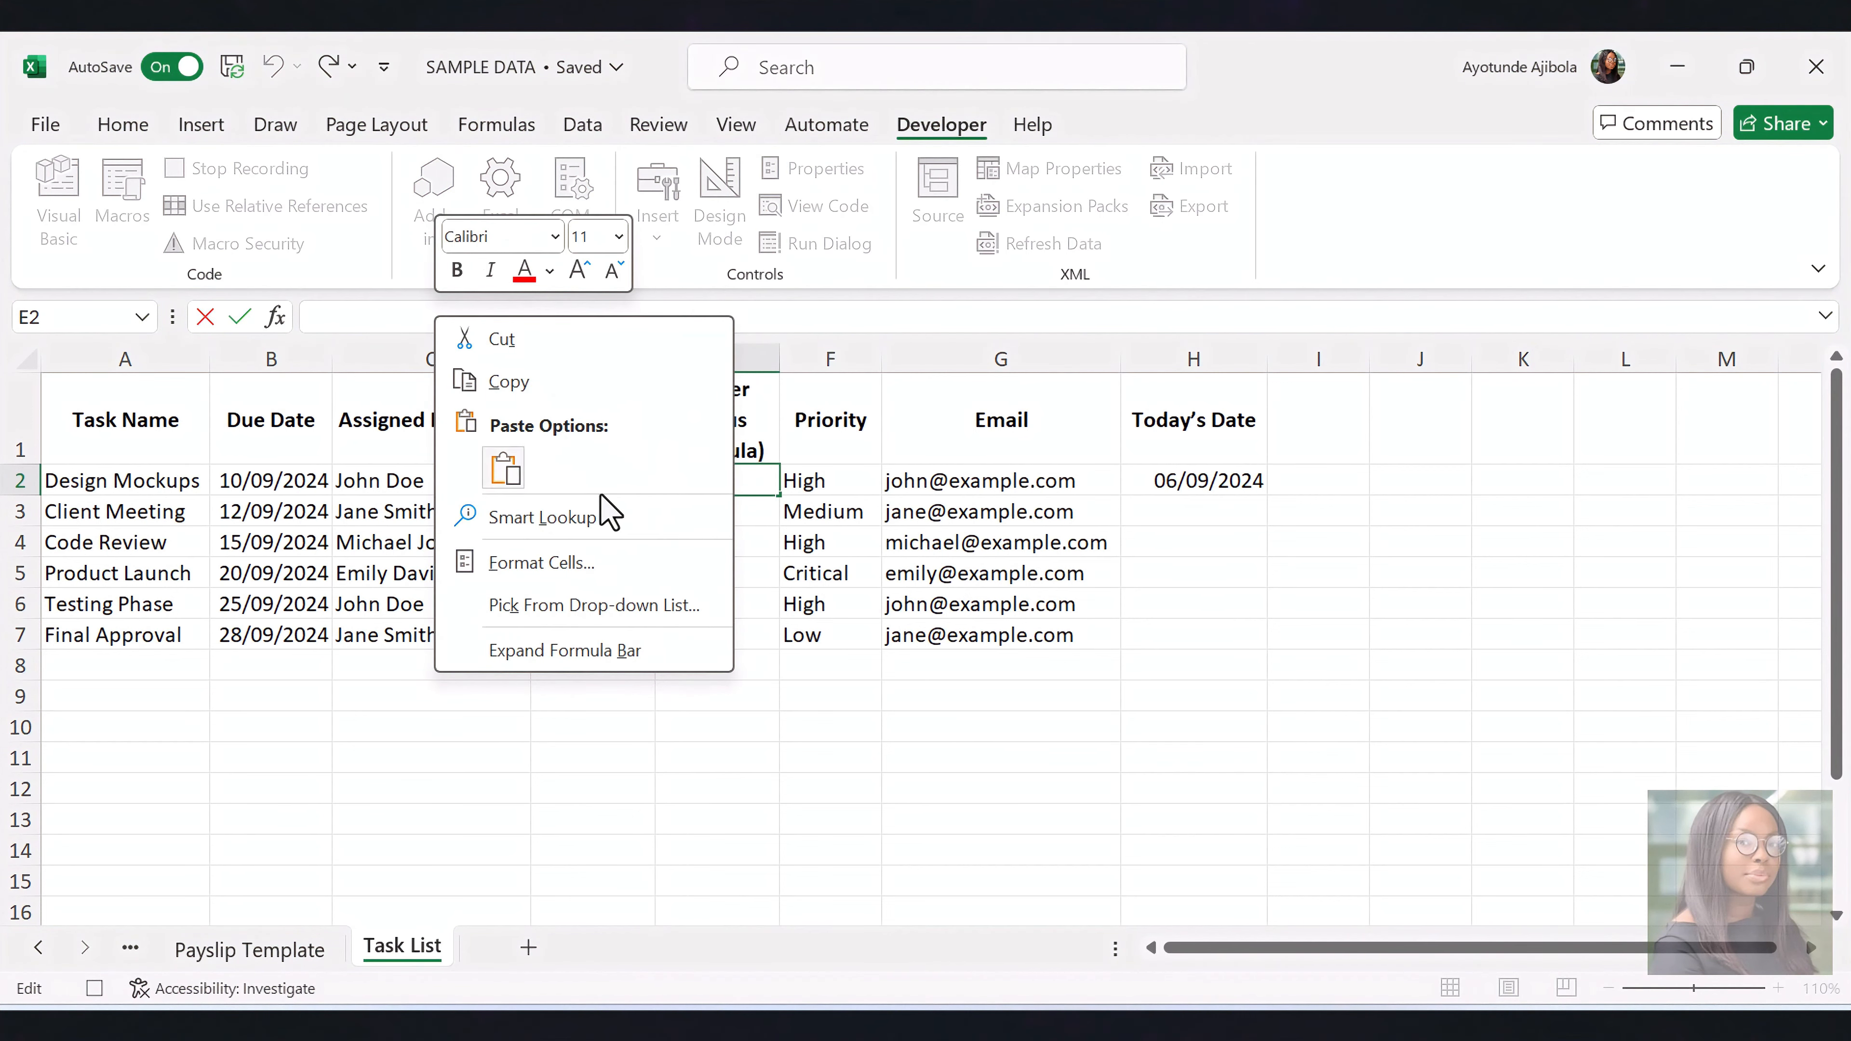
pyautogui.click(504, 469)
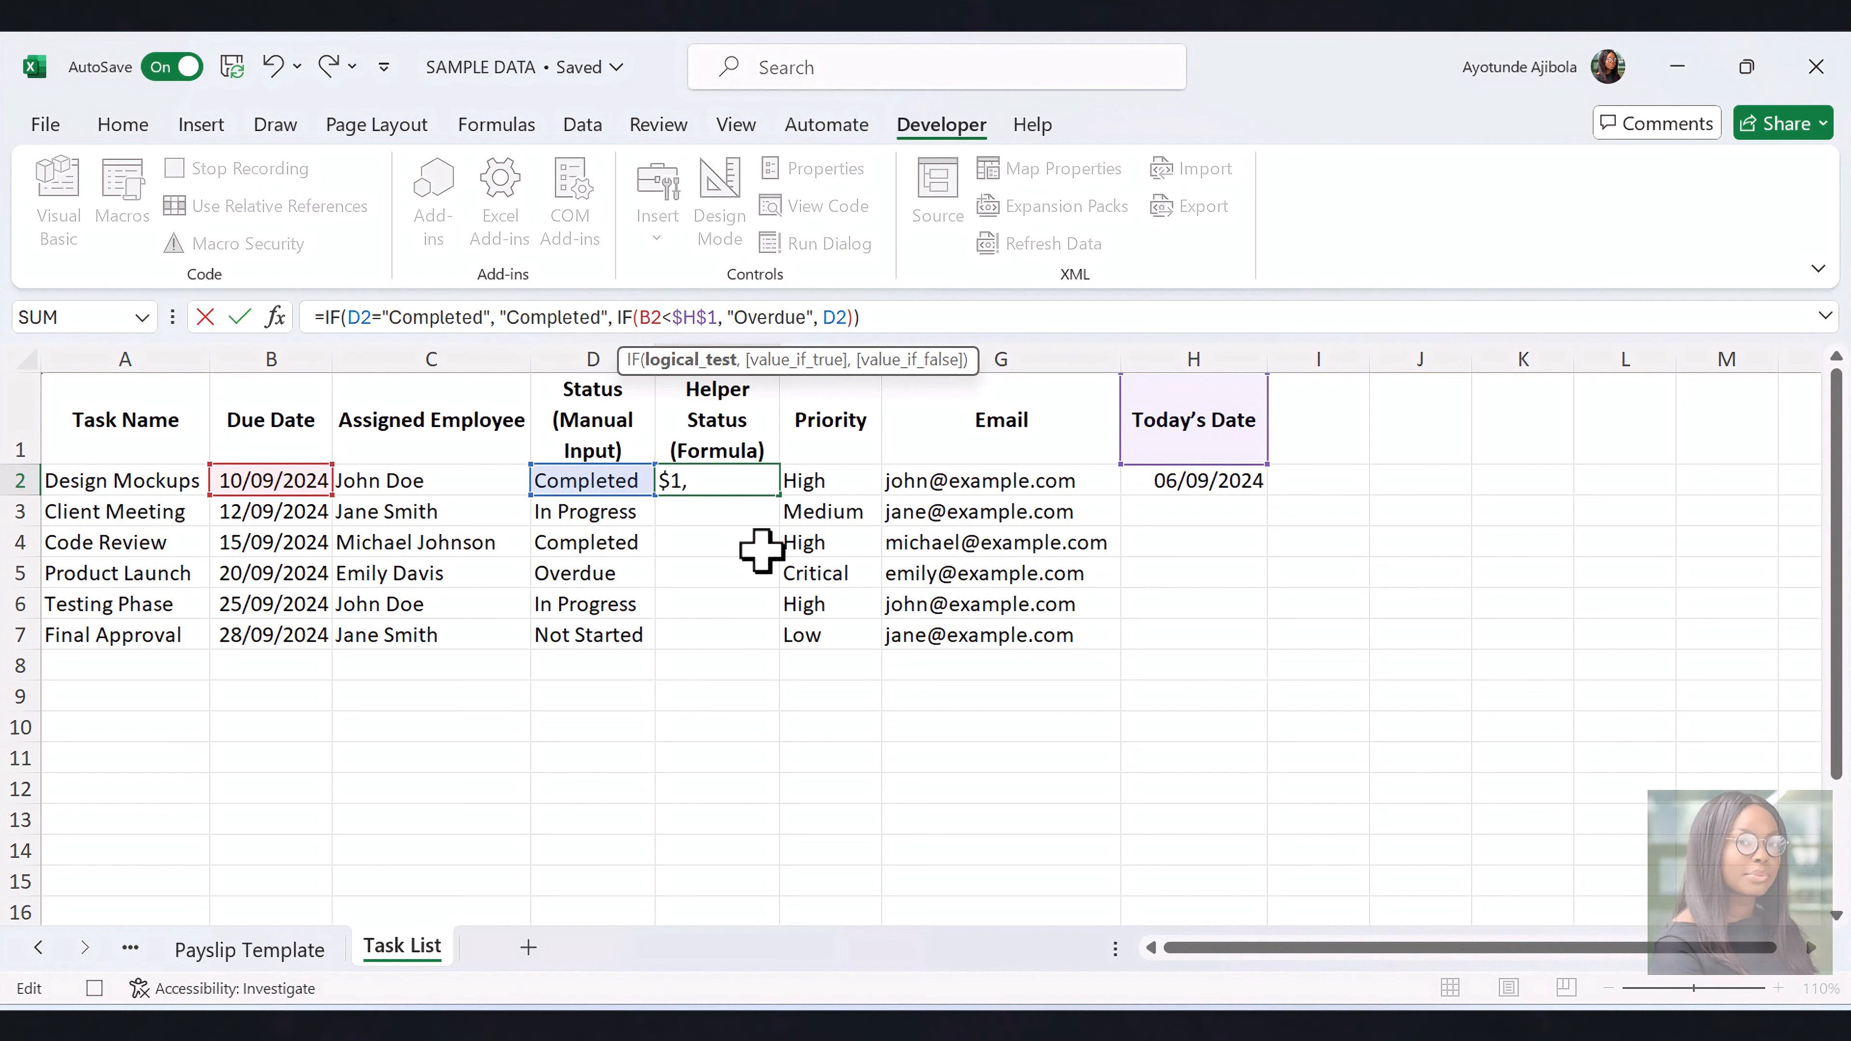
pyautogui.hotkey('ctrl', 'Return')
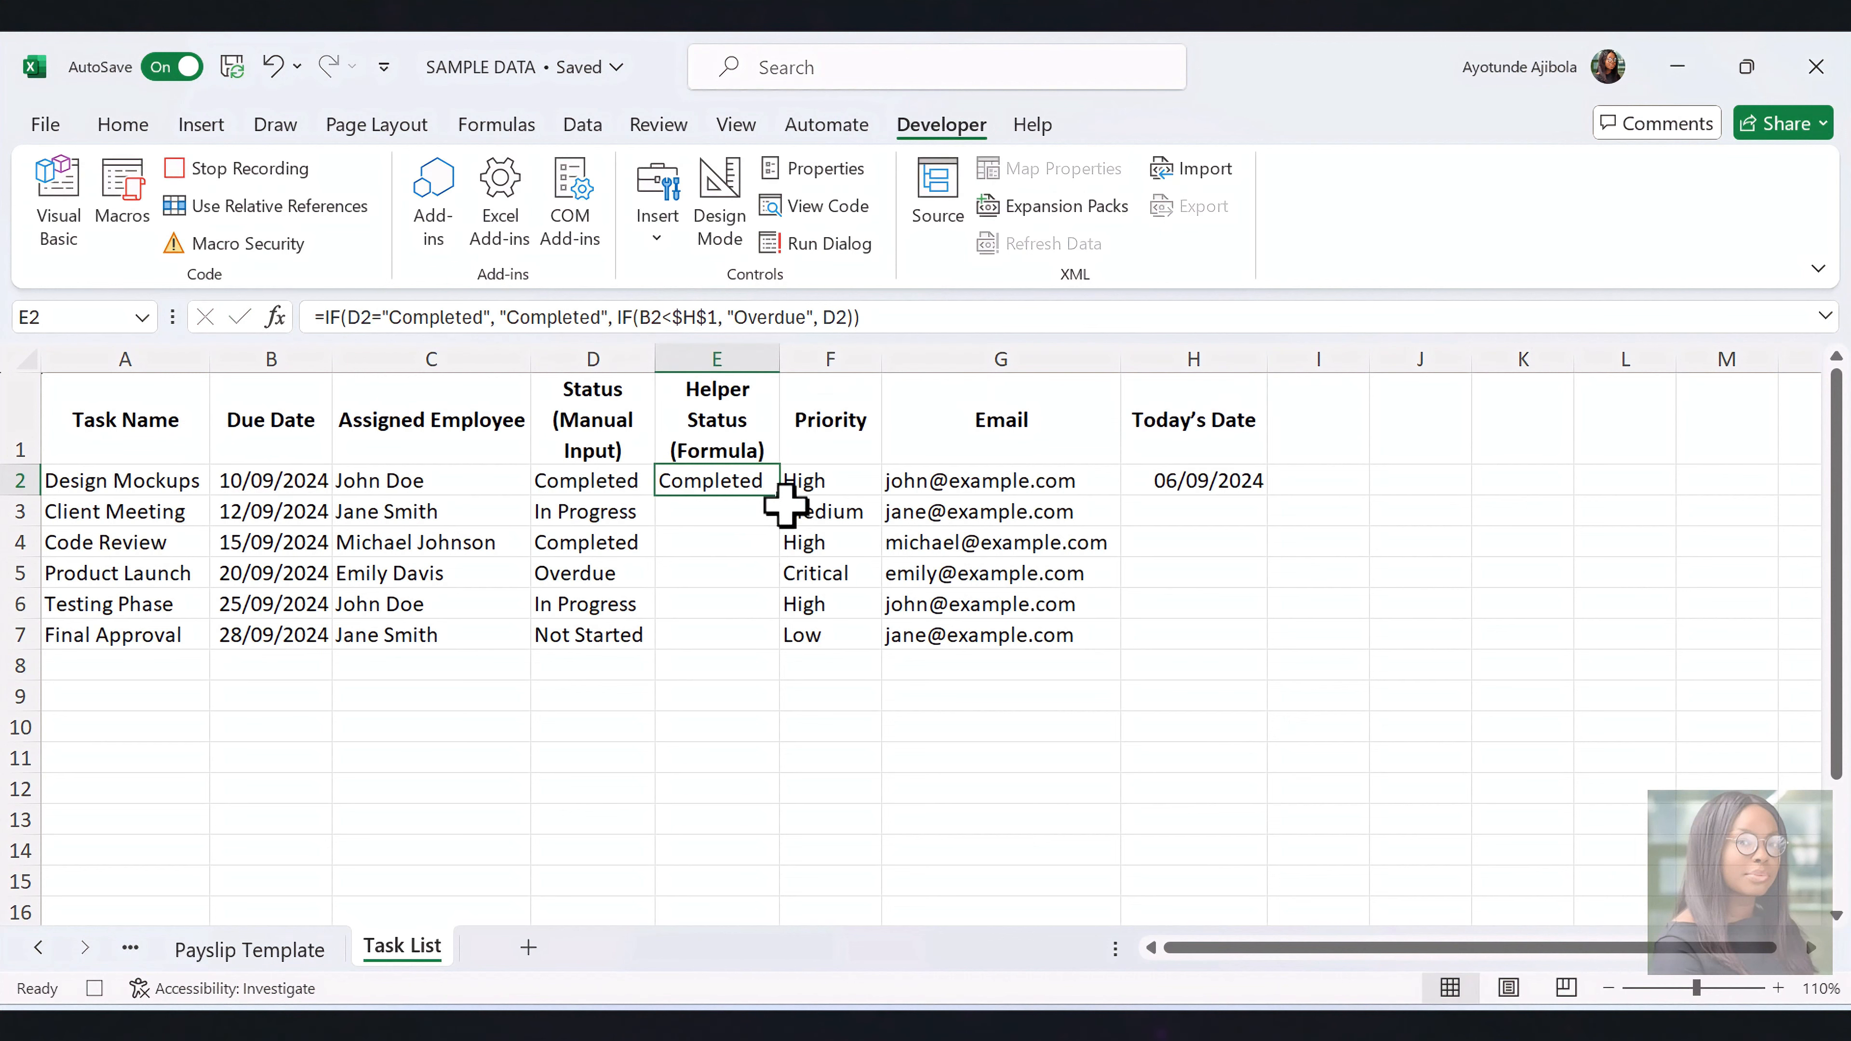
pyautogui.moveTo(786, 506); pyautogui.dragTo(765, 635)
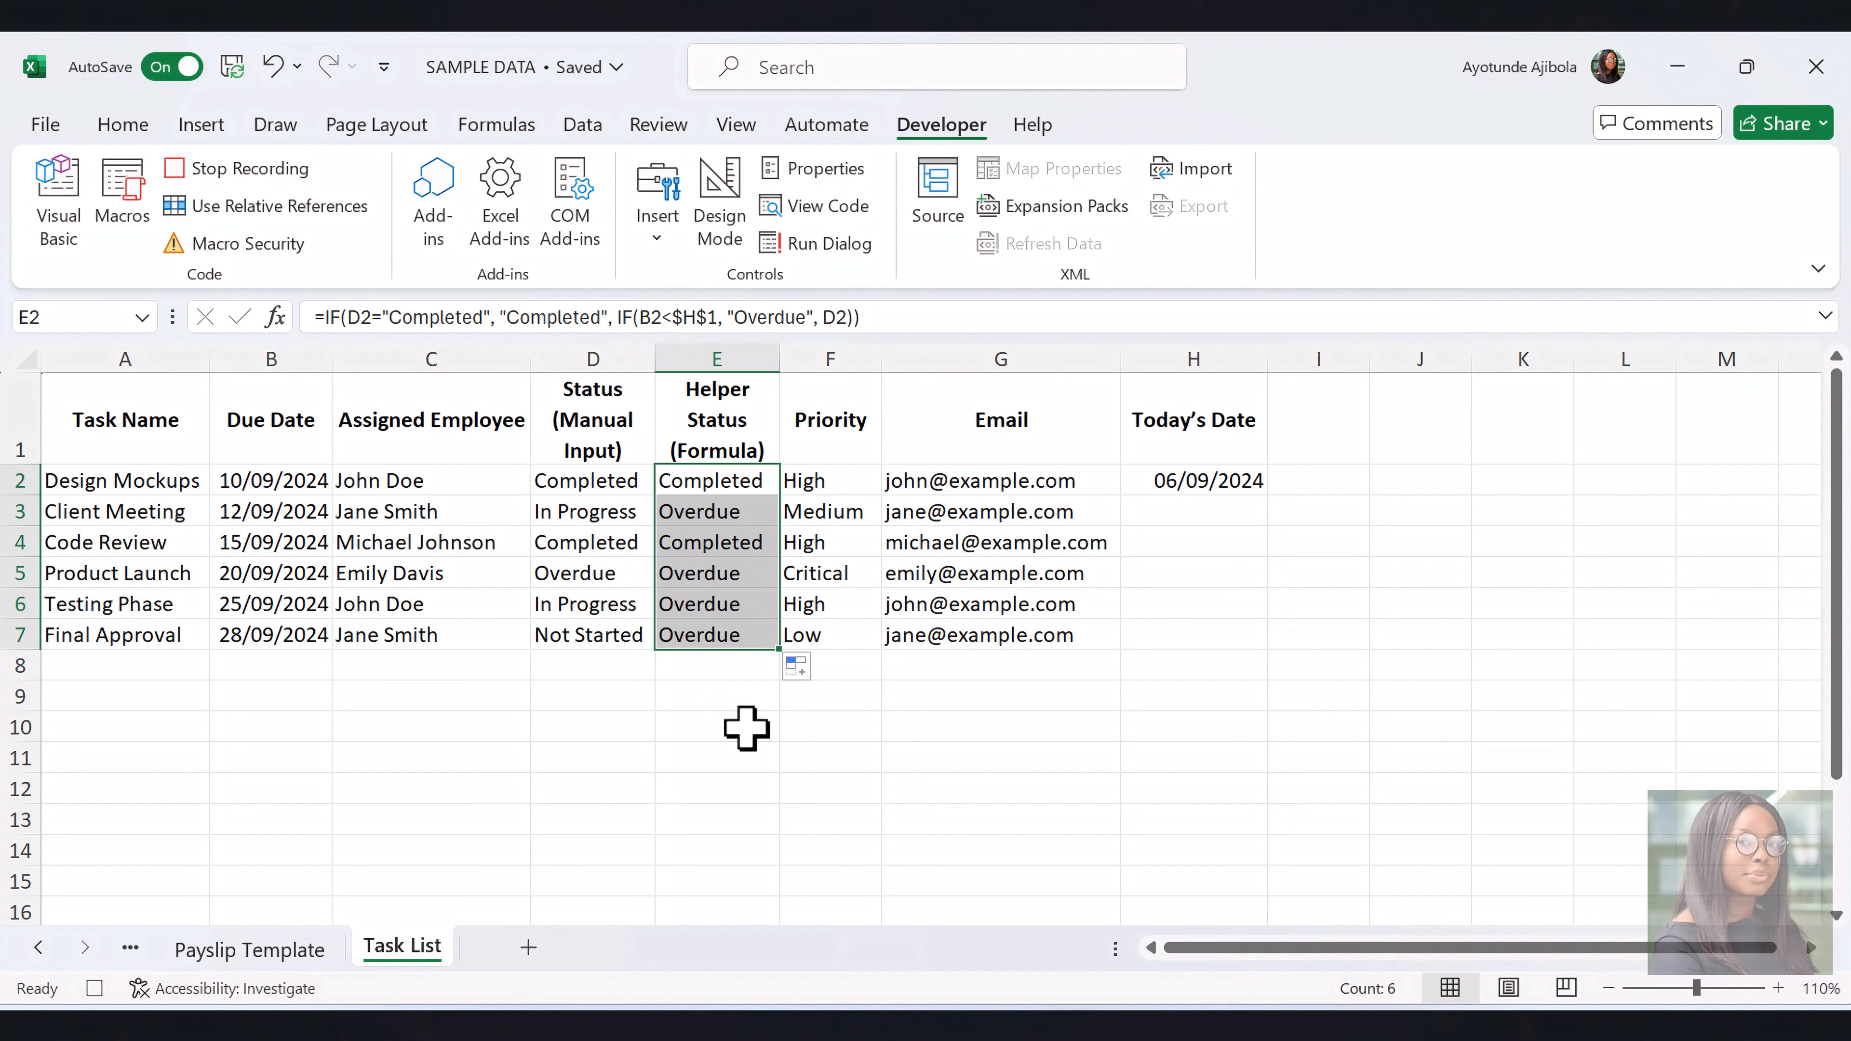
# Add a conditional formatting rule to E2:E7 that fills cells equal to Overdue with dark red
pyautogui.hotkey('alt', 'o')
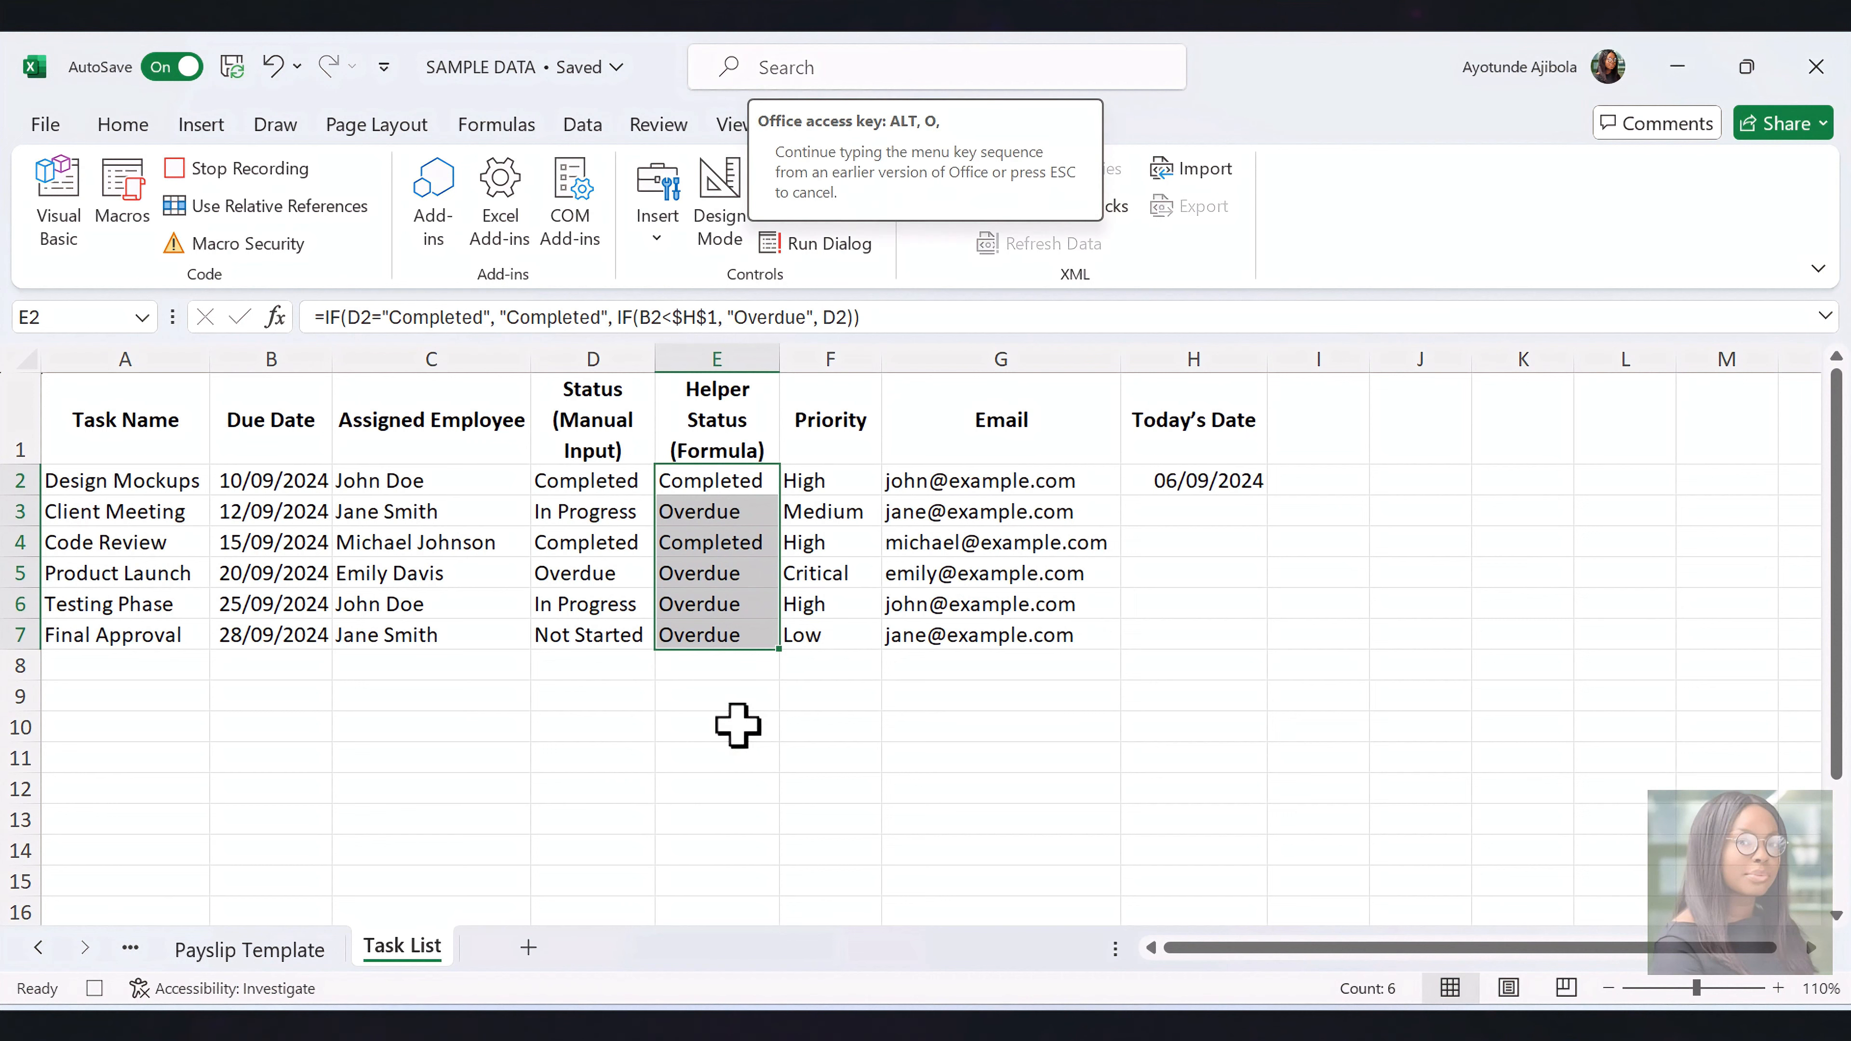
pyautogui.press('d')
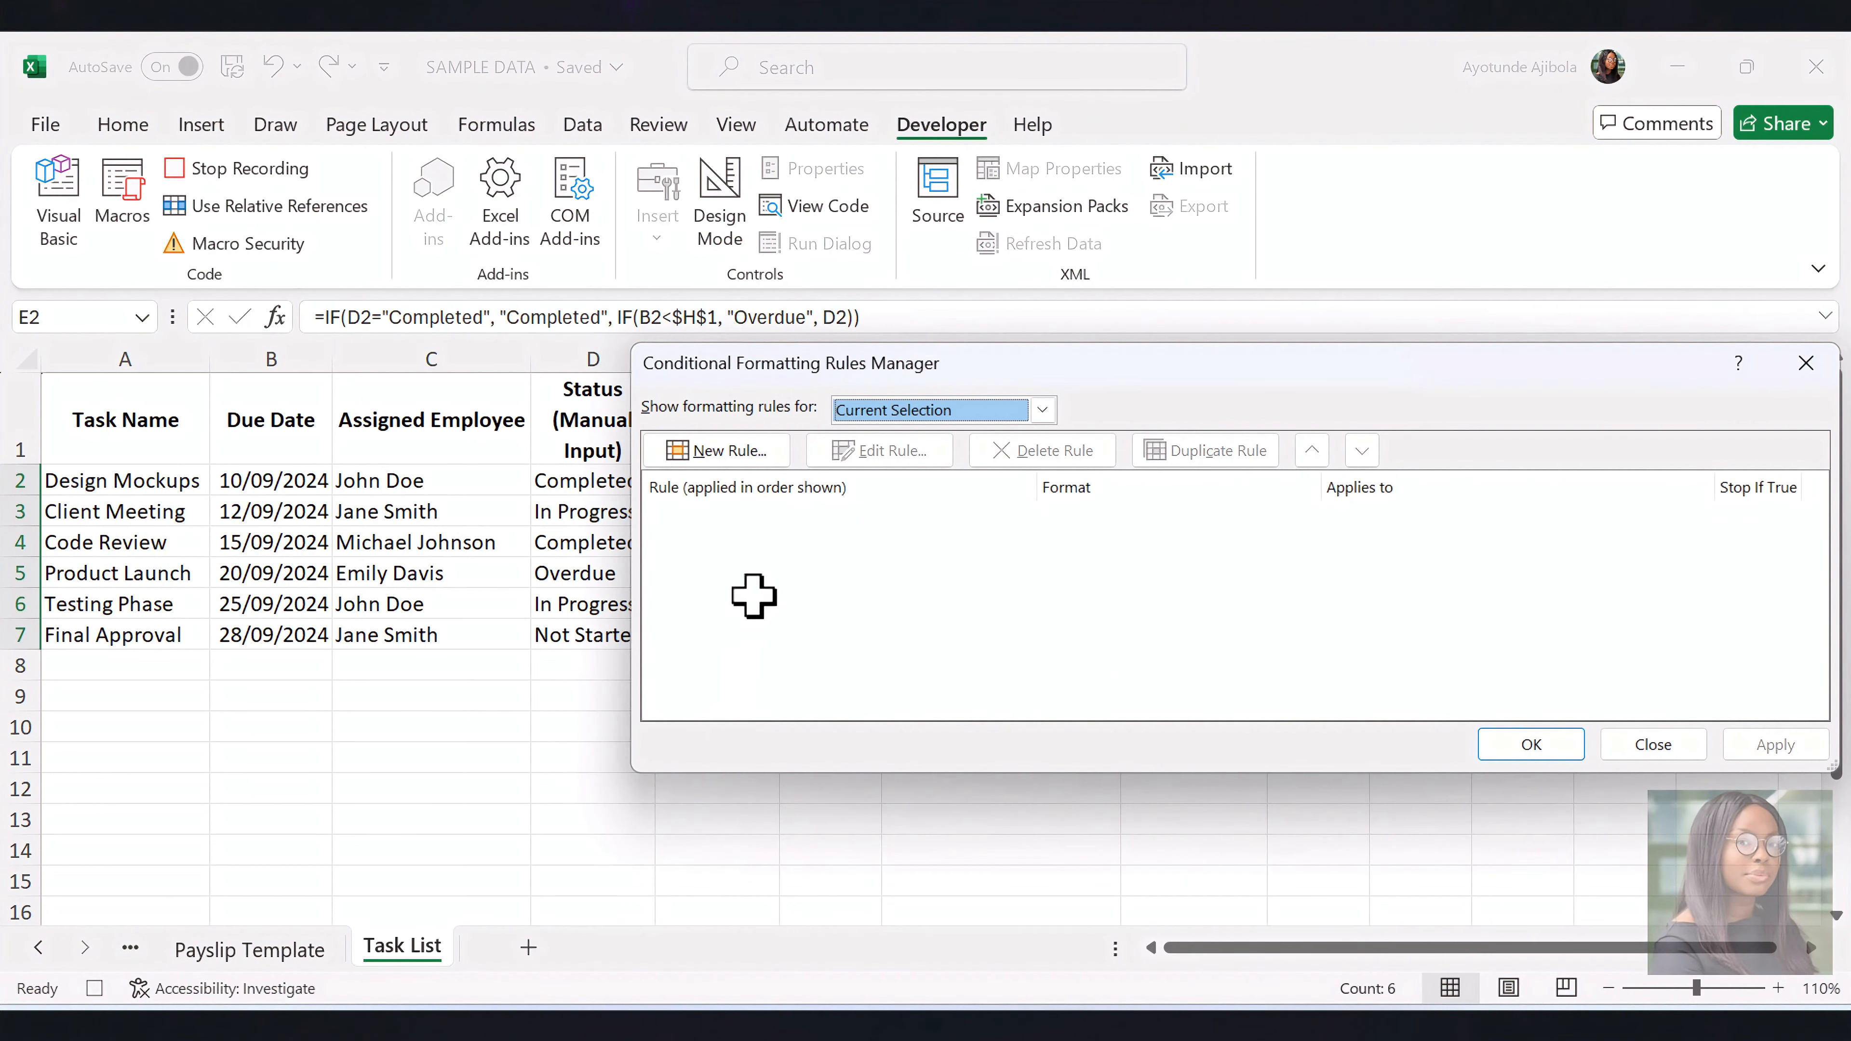
pyautogui.click(748, 453)
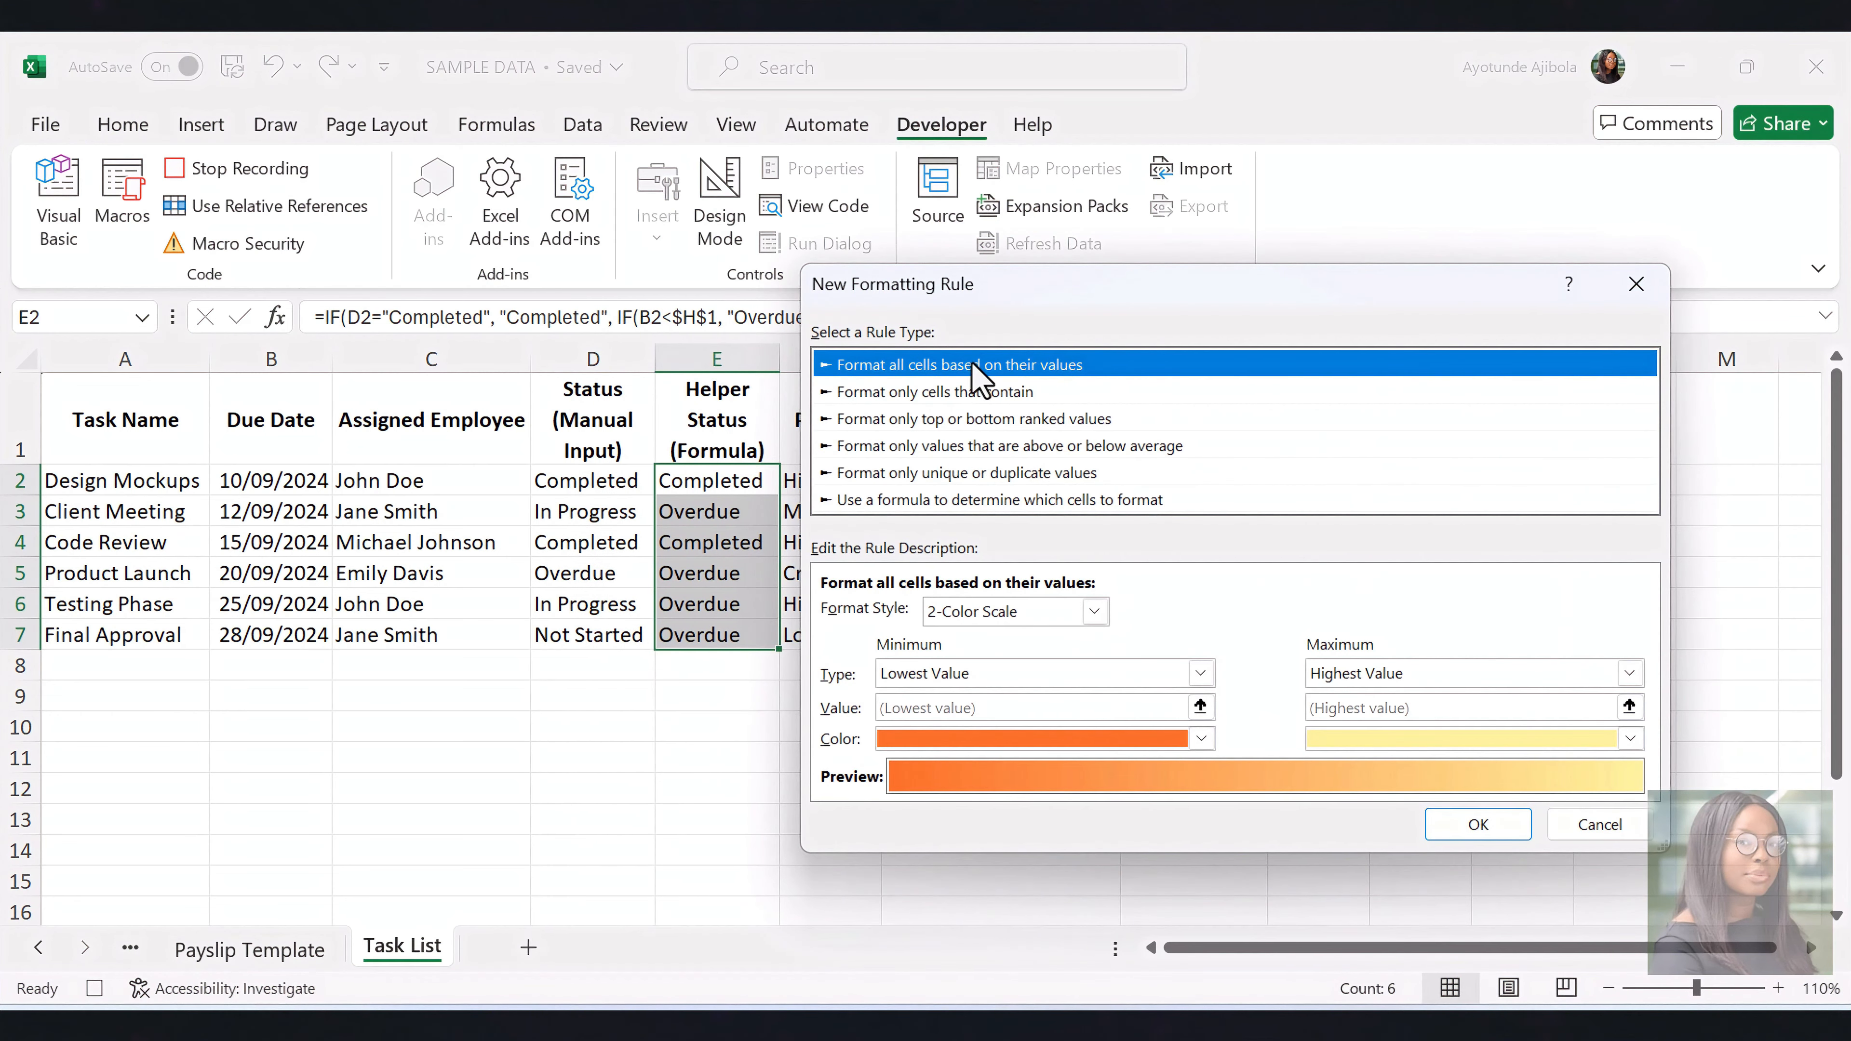
pyautogui.click(988, 394)
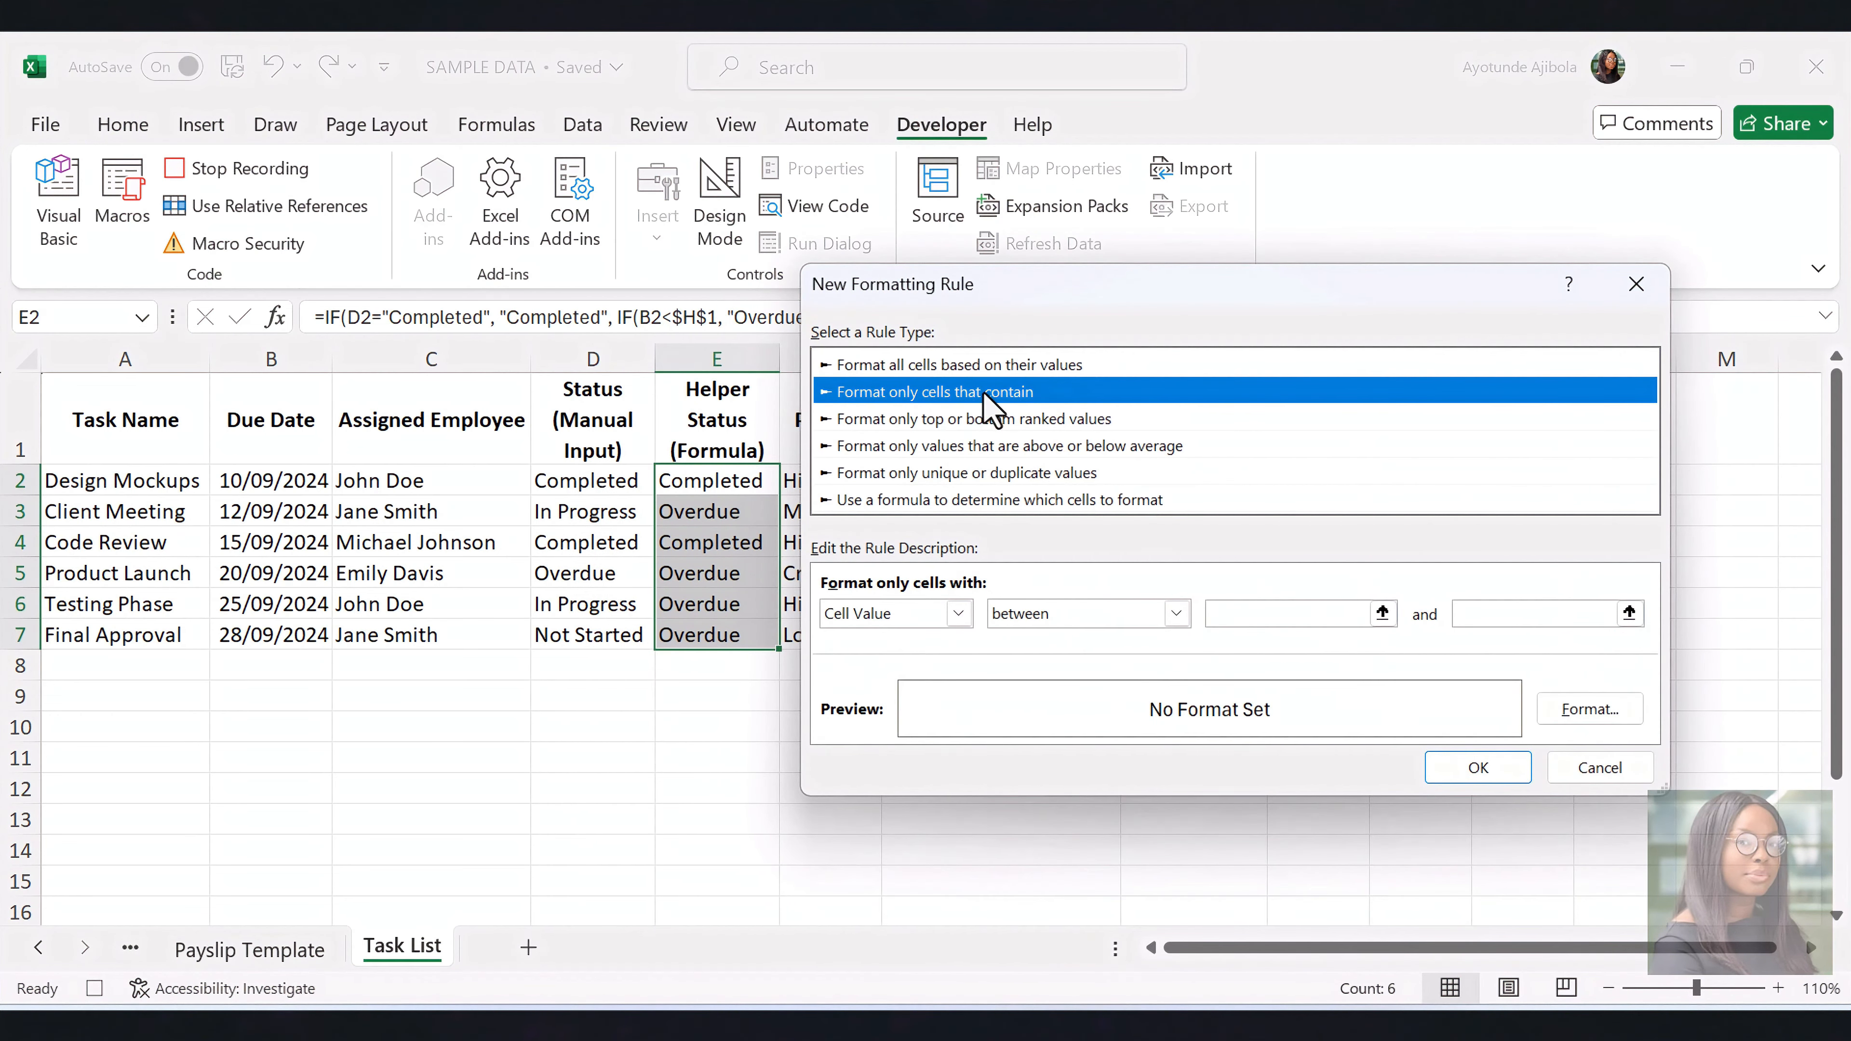
pyautogui.click(1176, 613)
pyautogui.click(1071, 682)
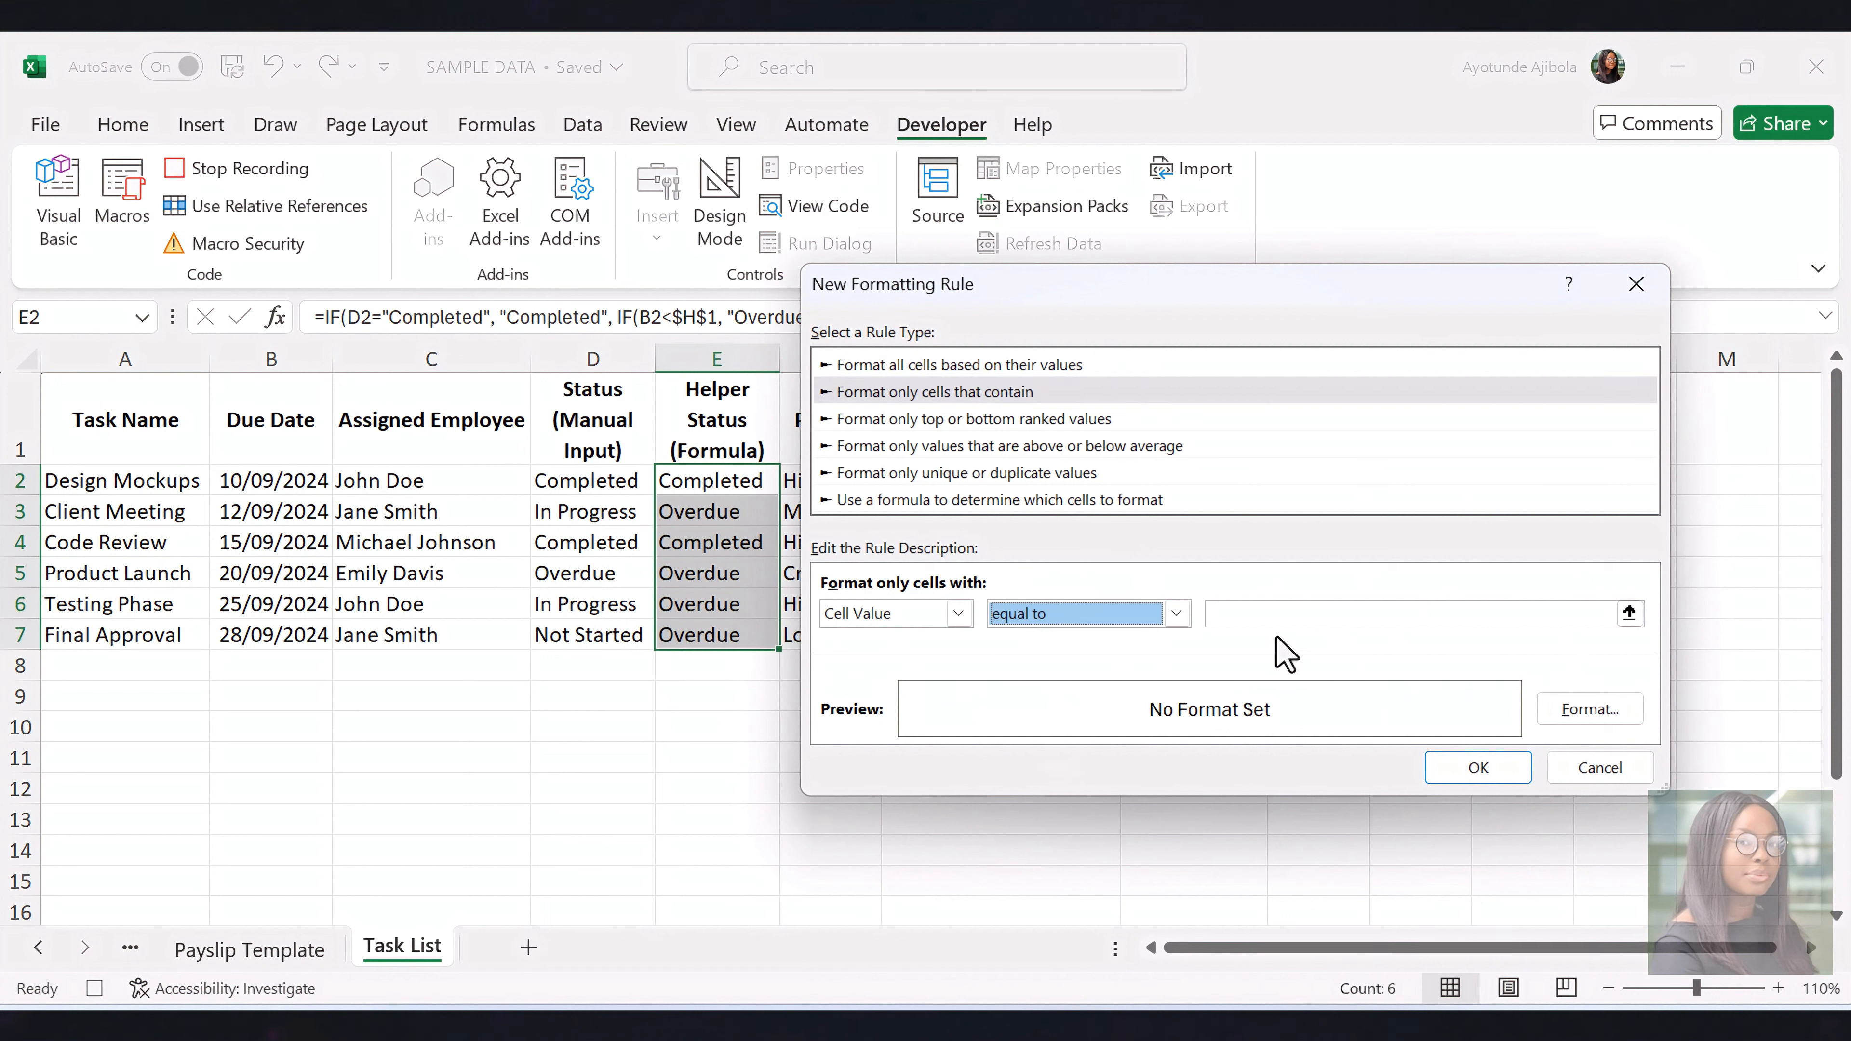
pyautogui.click(1288, 620)
pyautogui.write('Overdue')
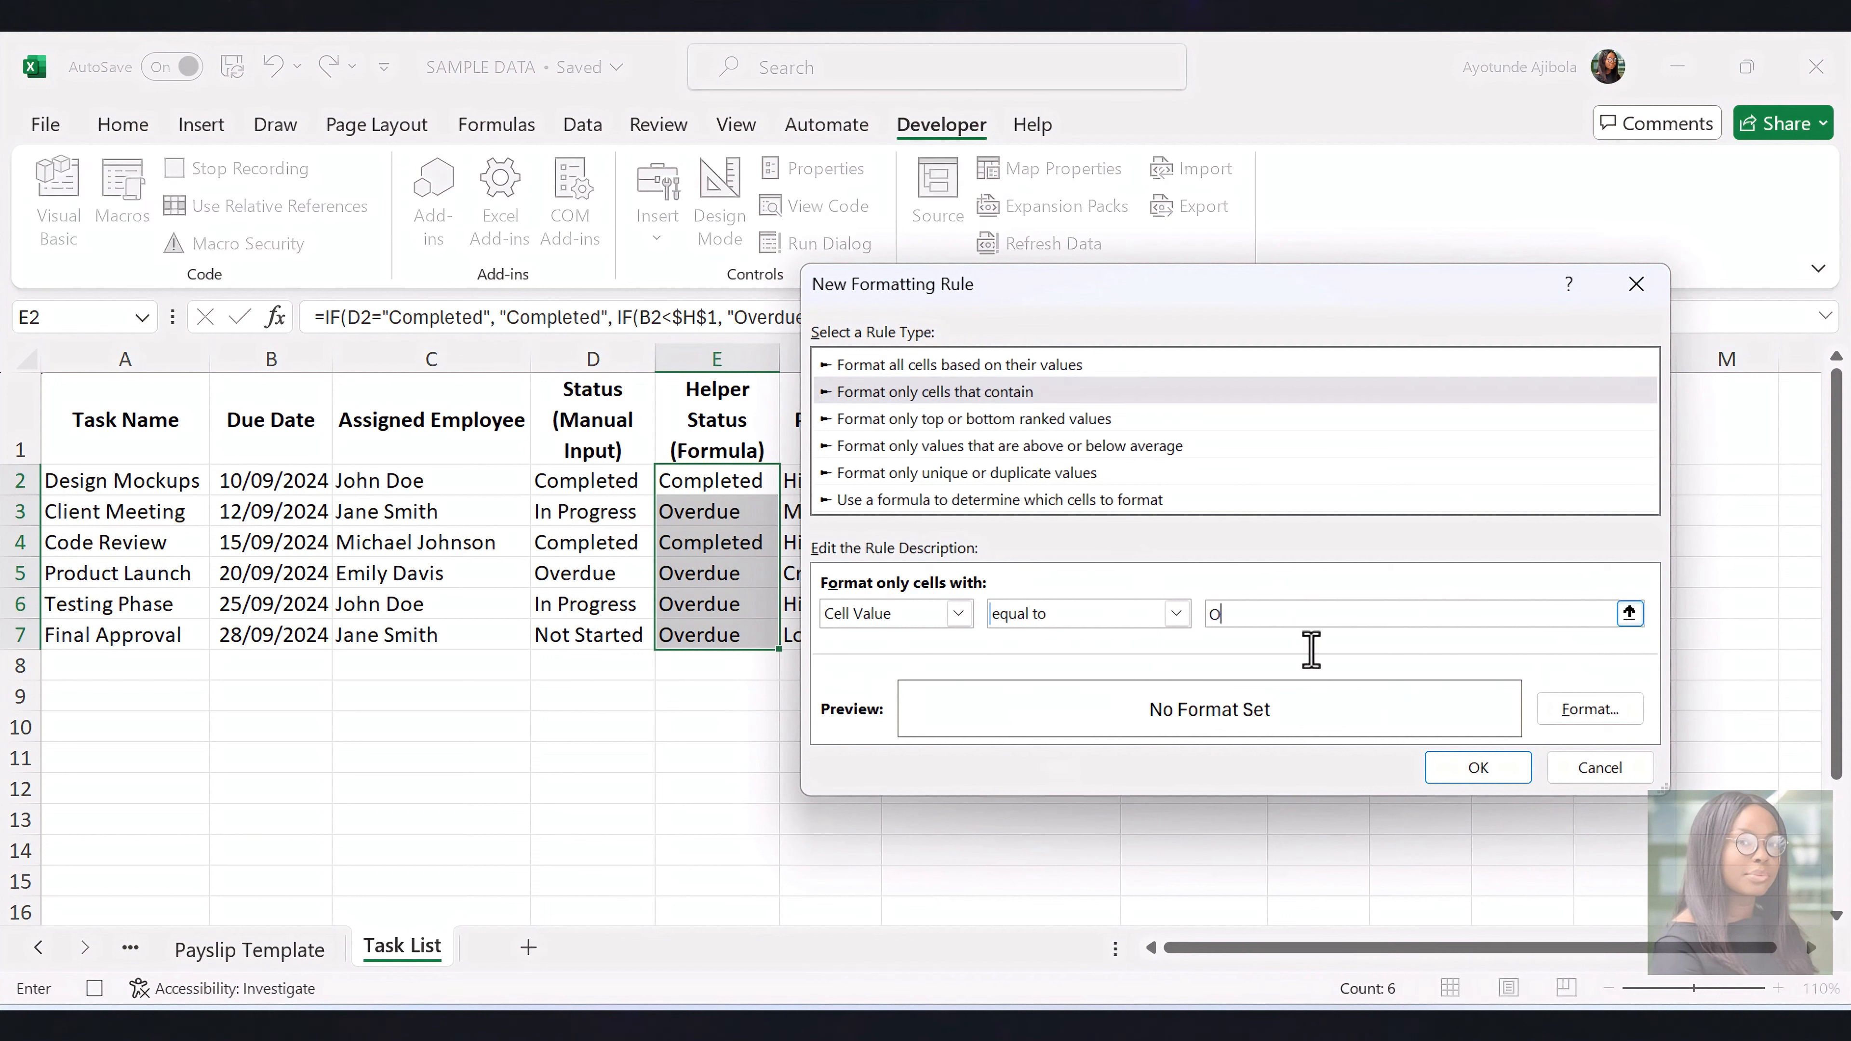
pyautogui.click(1560, 711)
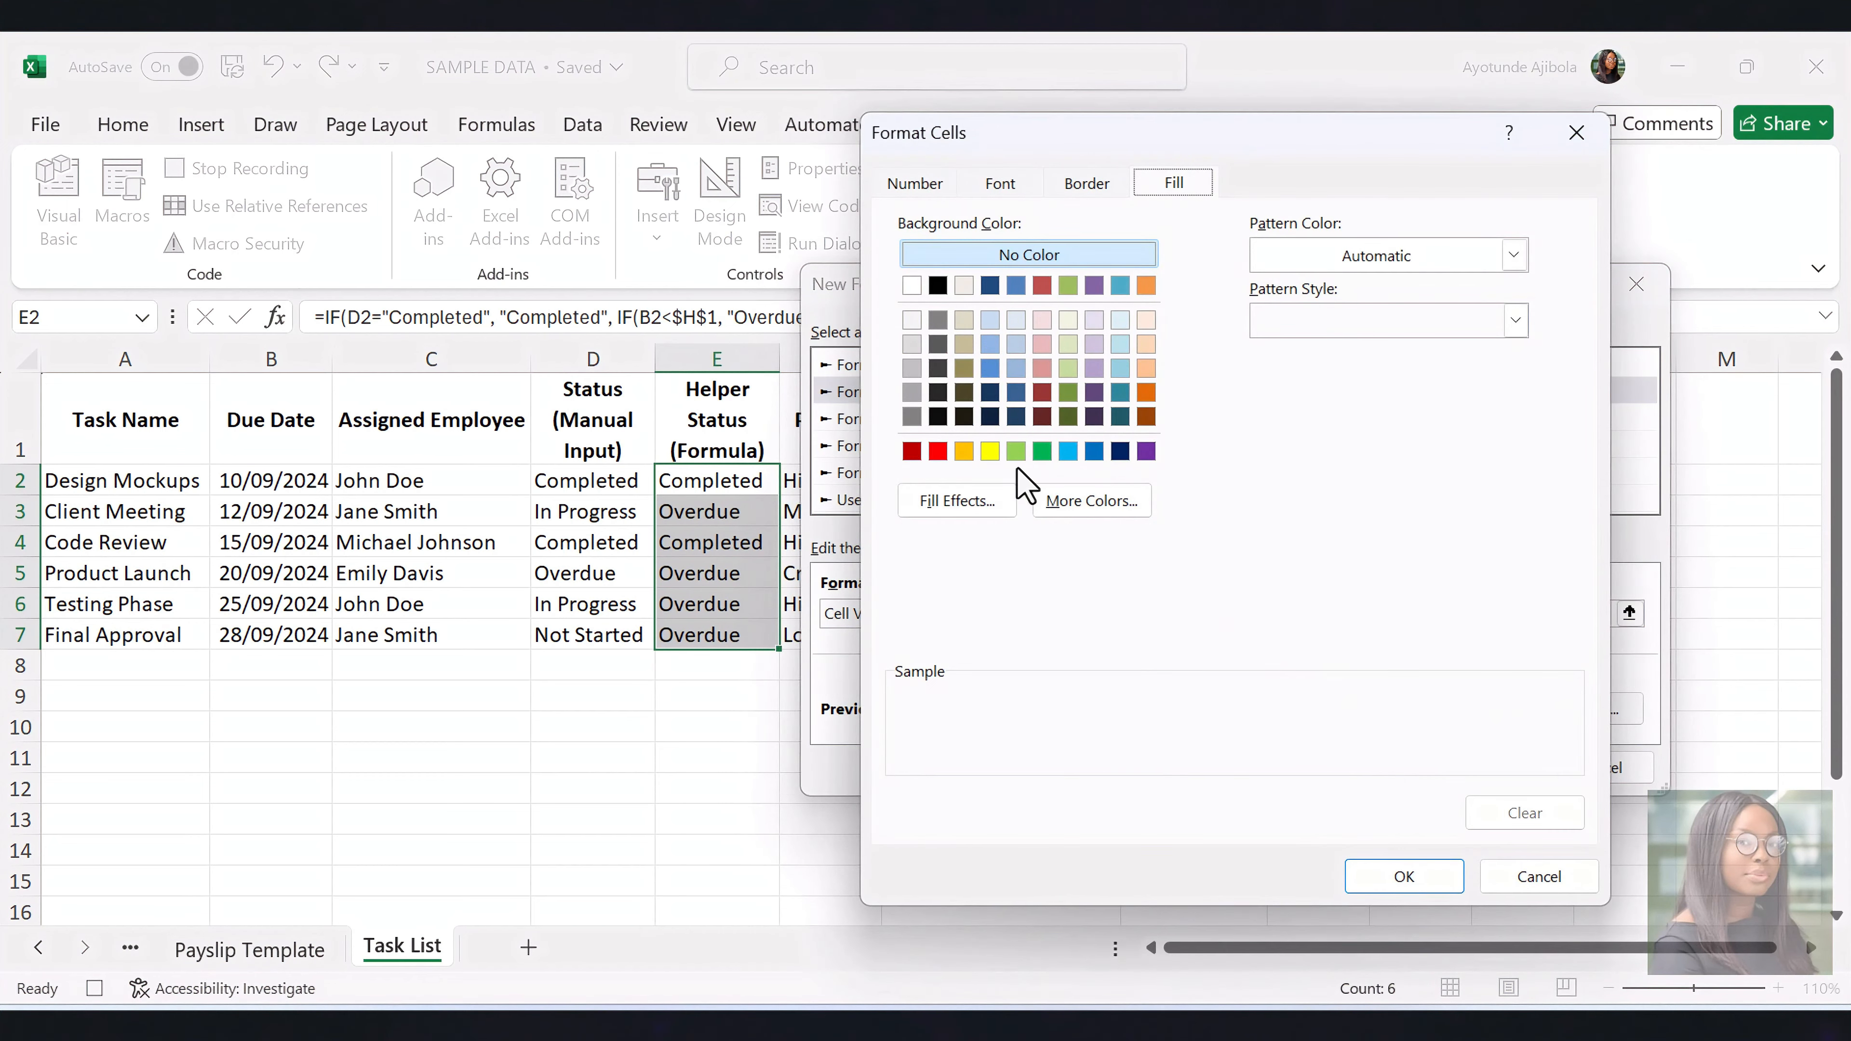
pyautogui.click(912, 450)
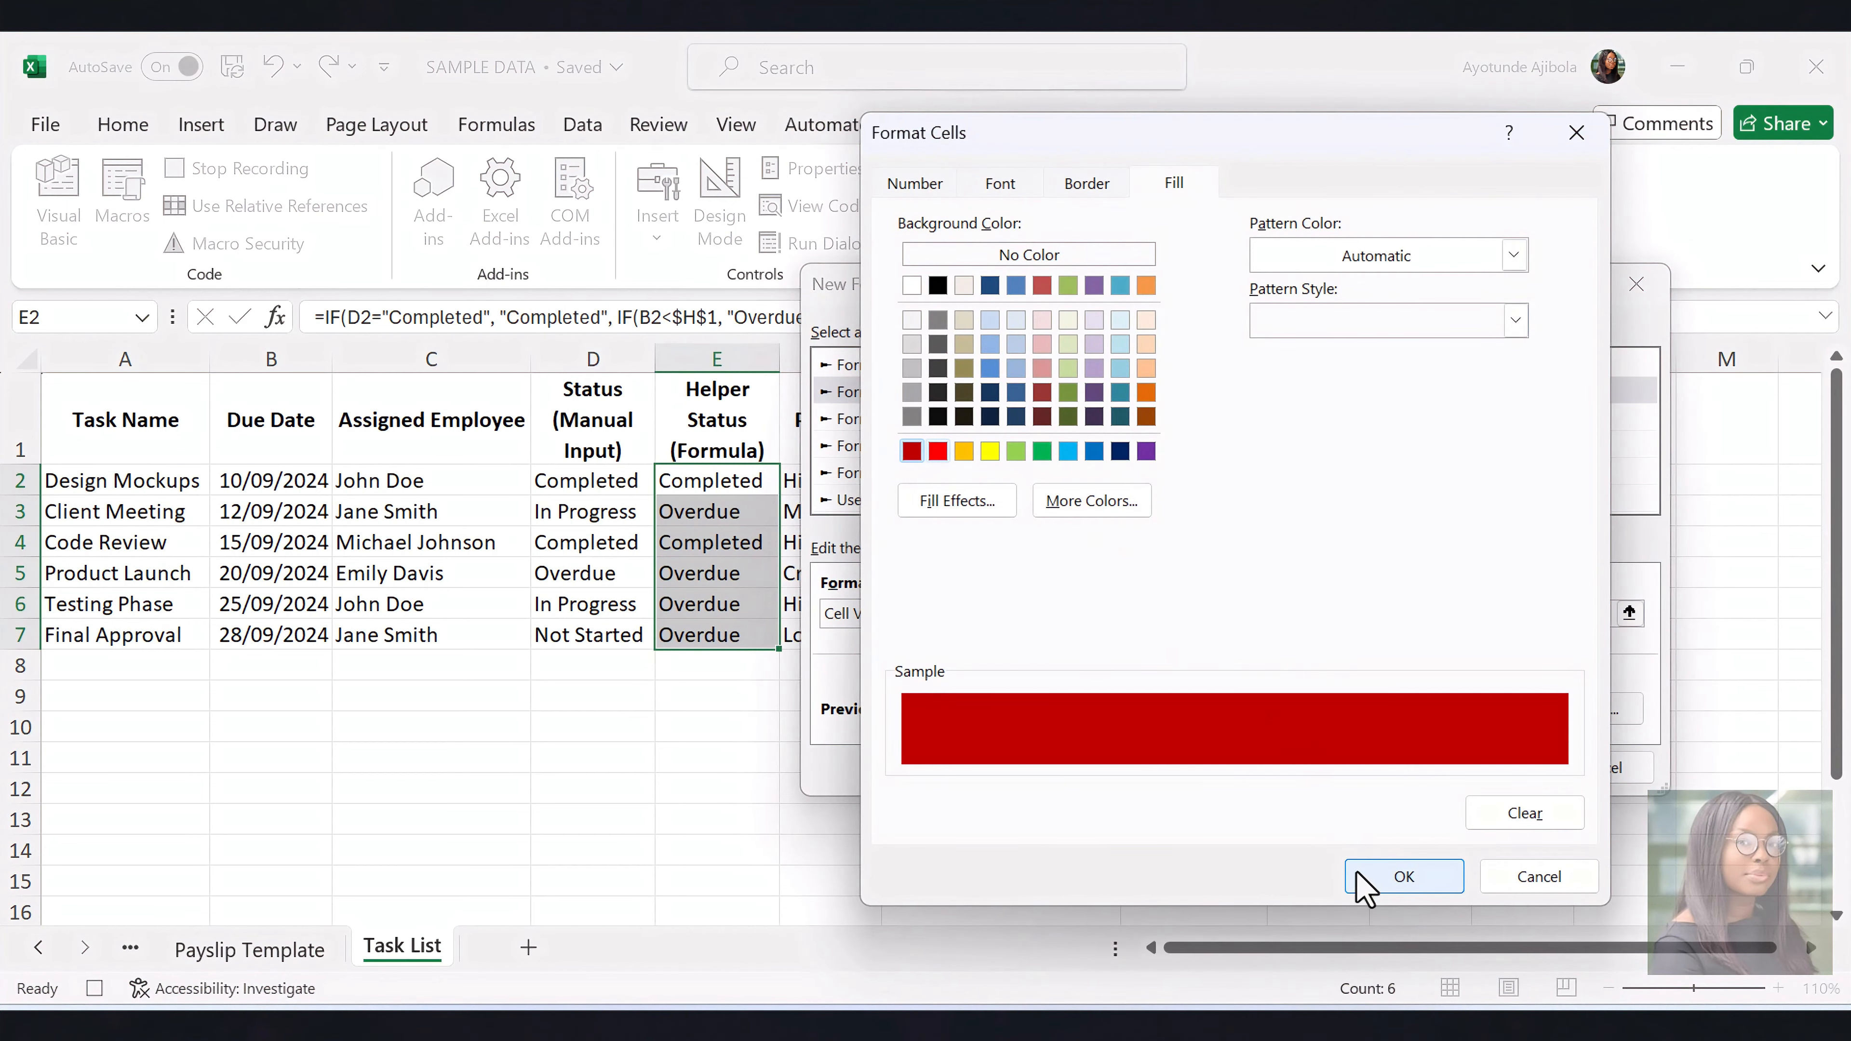
pyautogui.click(1371, 879)
pyautogui.click(1466, 767)
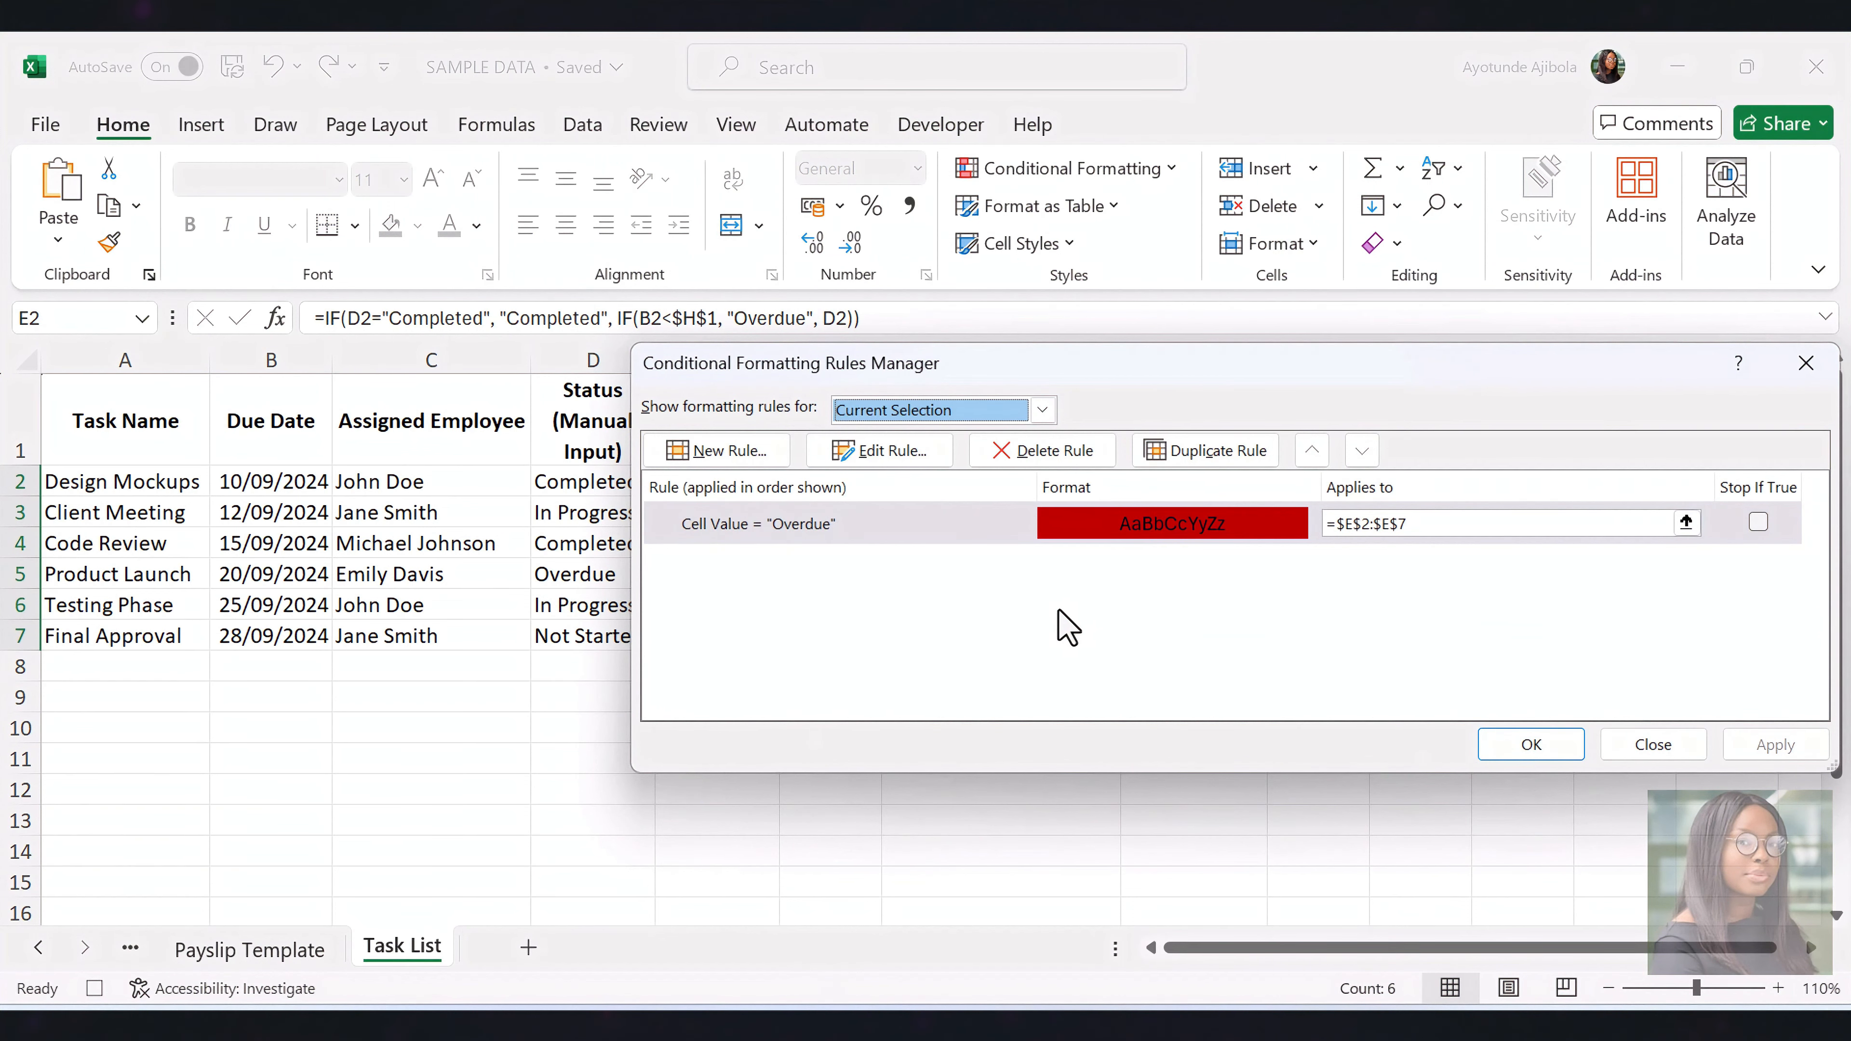
# Add a second conditional formatting rule that fills Helper Status cells equal to Completed with green, and apply both rules
pyautogui.click(753, 438)
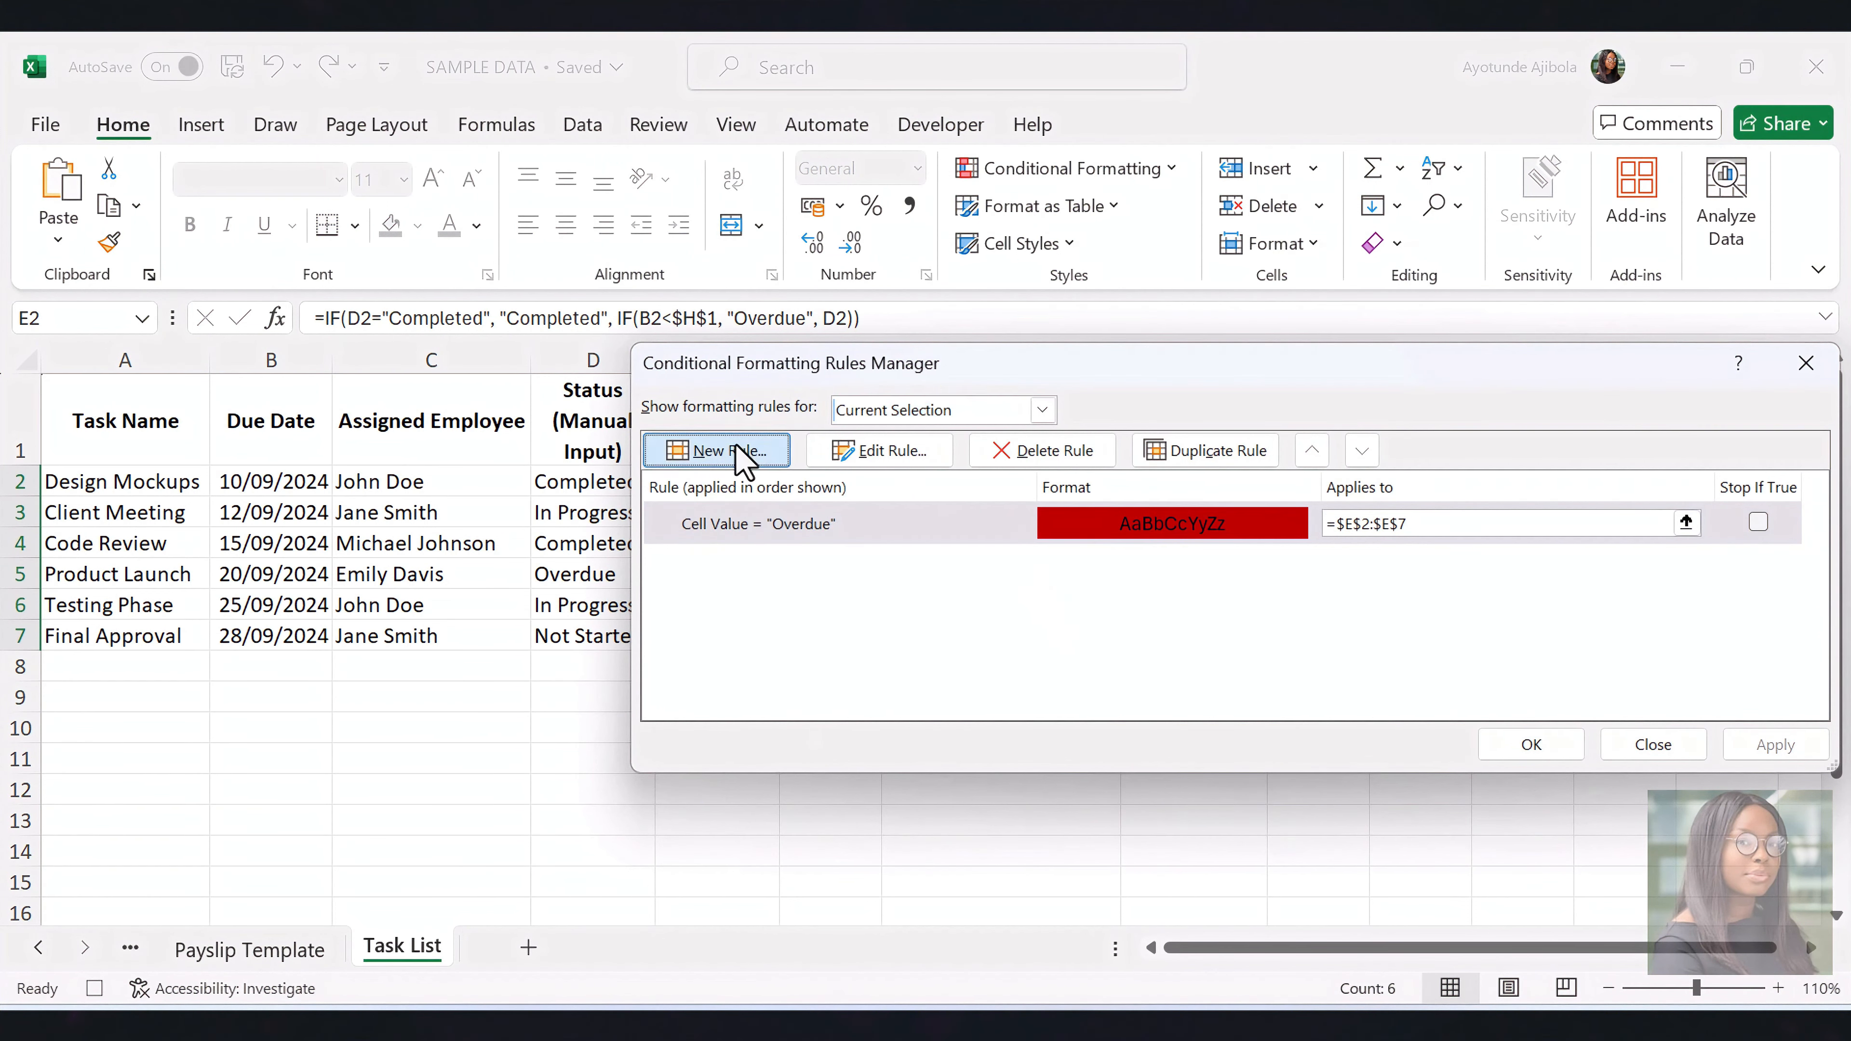
pyautogui.click(929, 397)
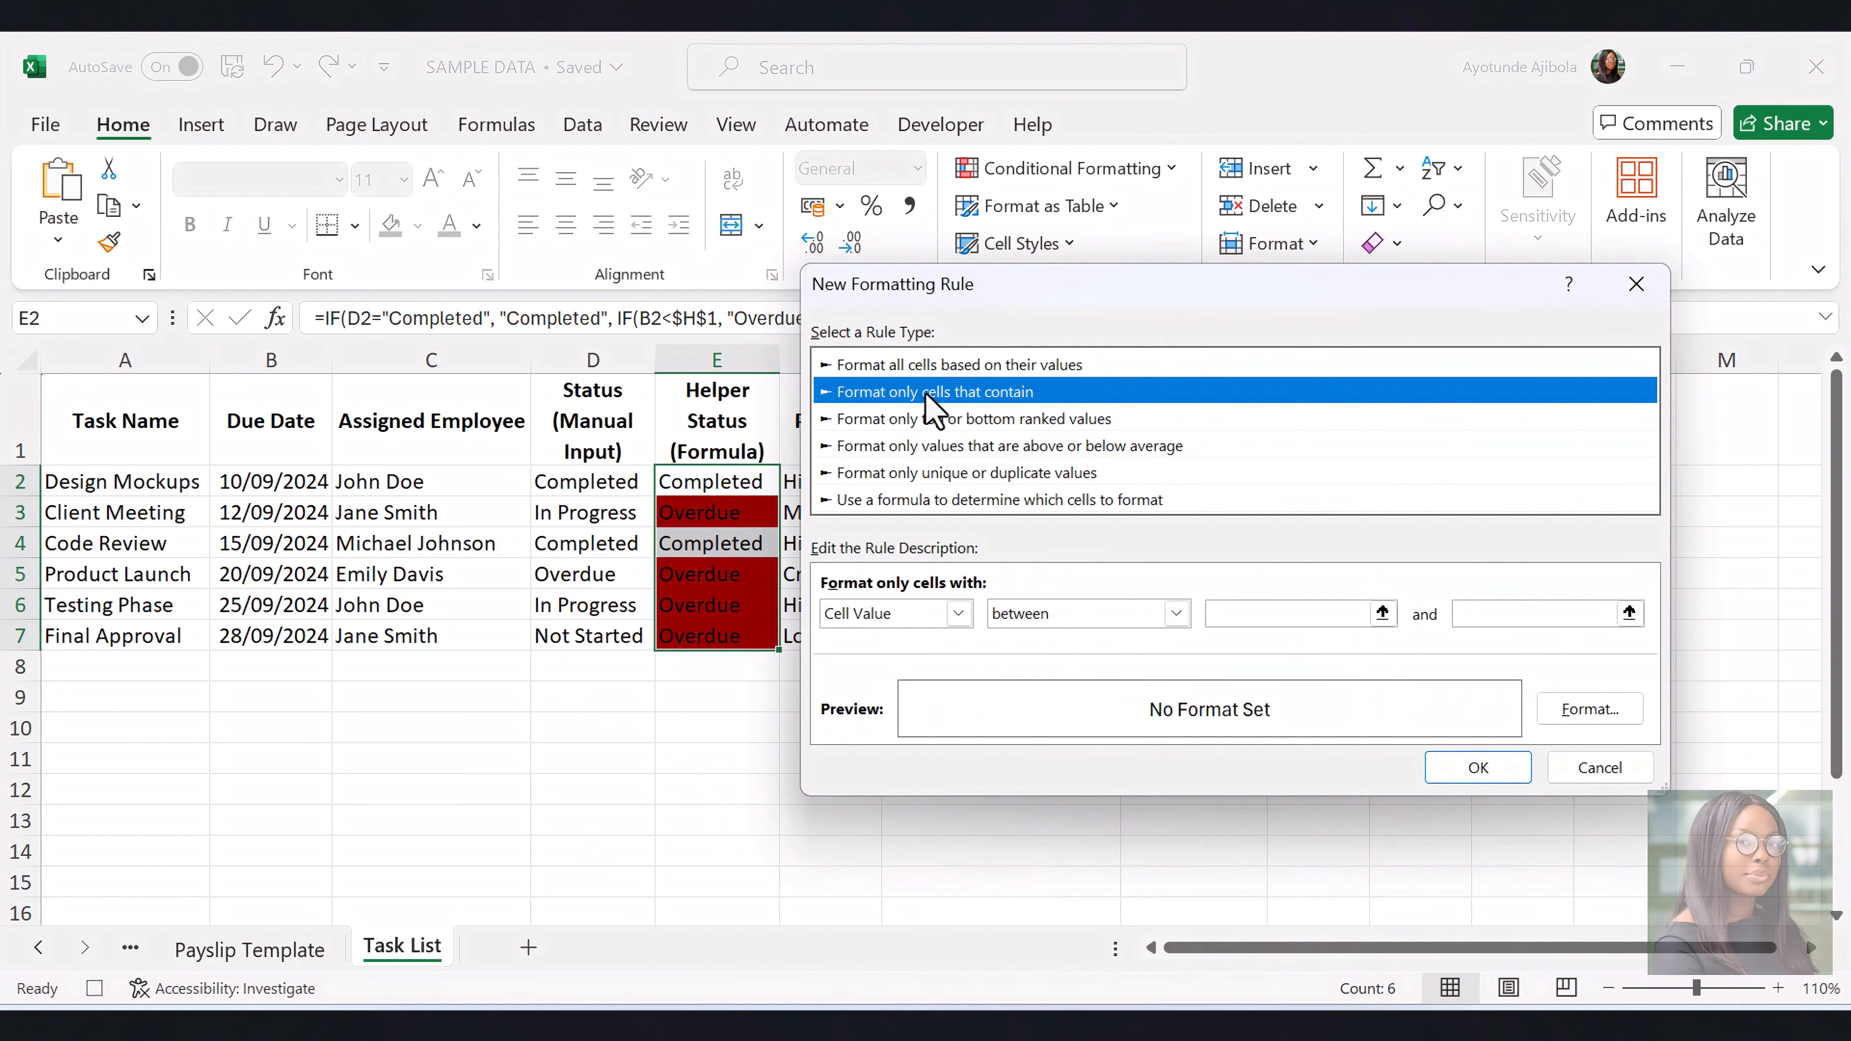
pyautogui.click(1177, 614)
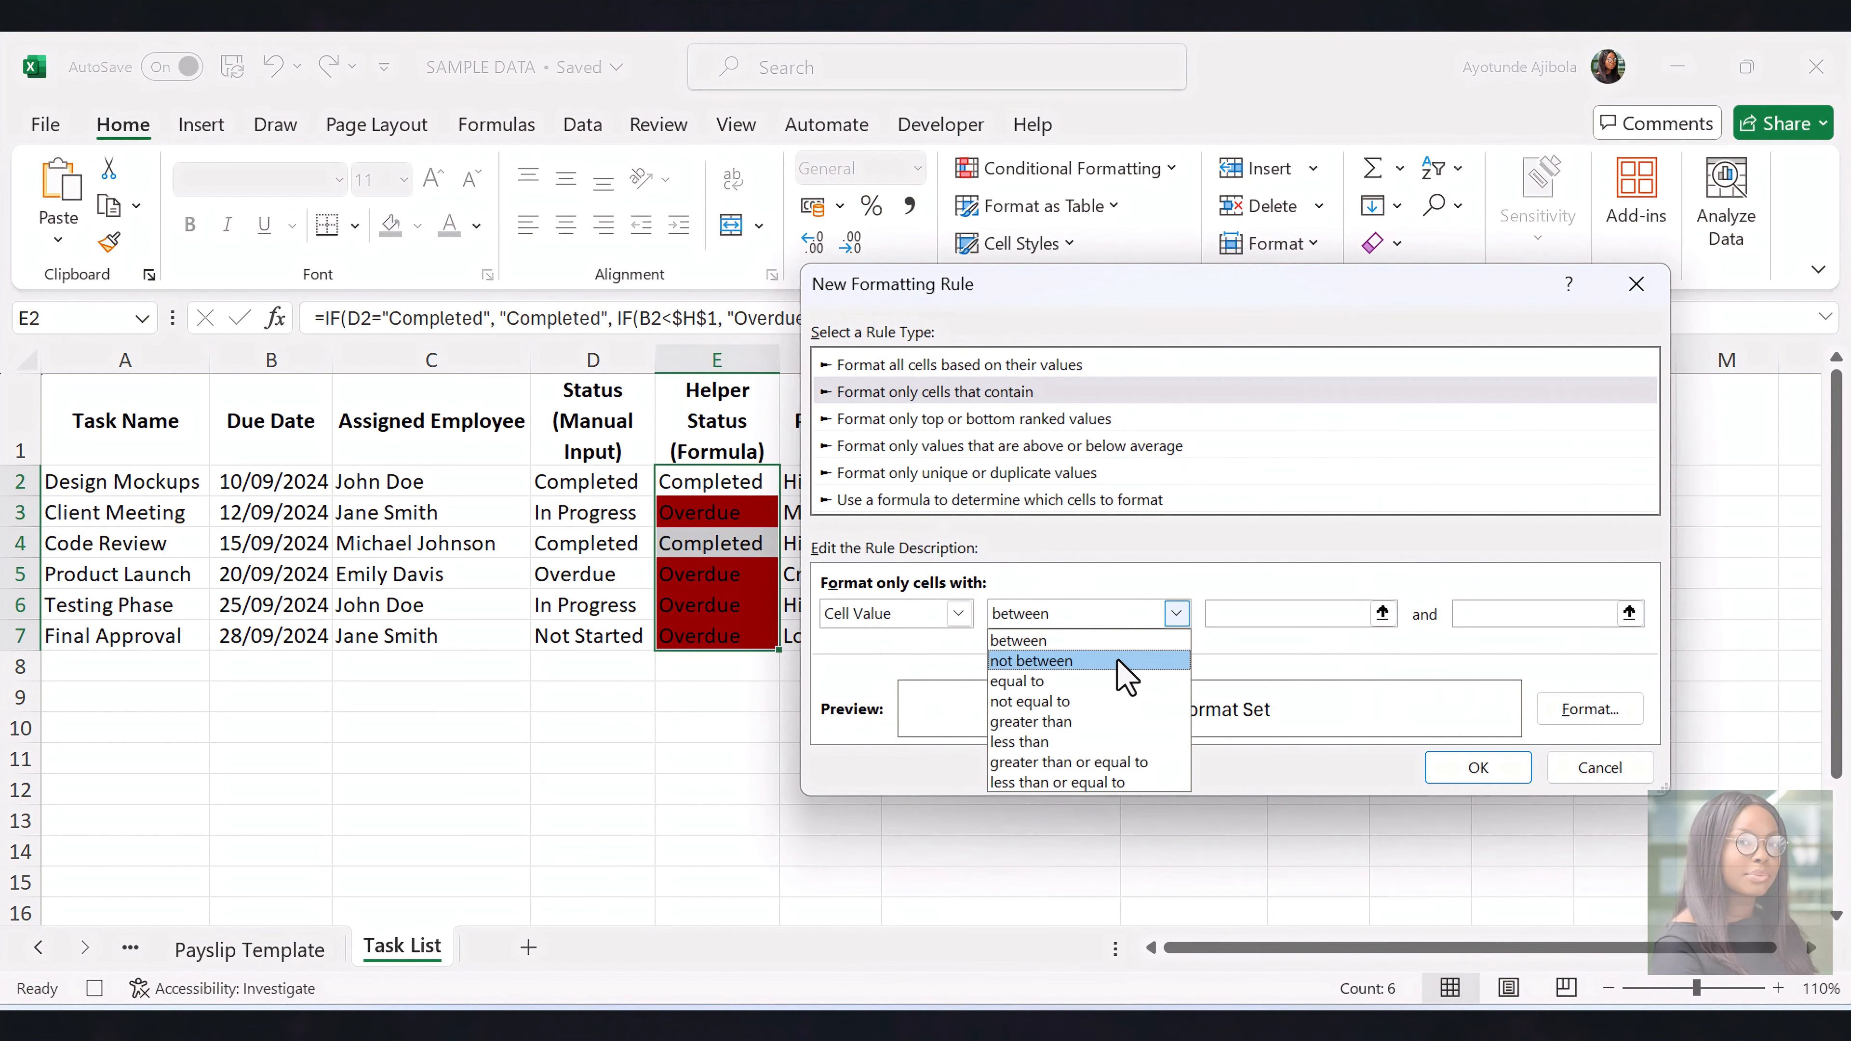
pyautogui.click(1109, 681)
pyautogui.click(1243, 615)
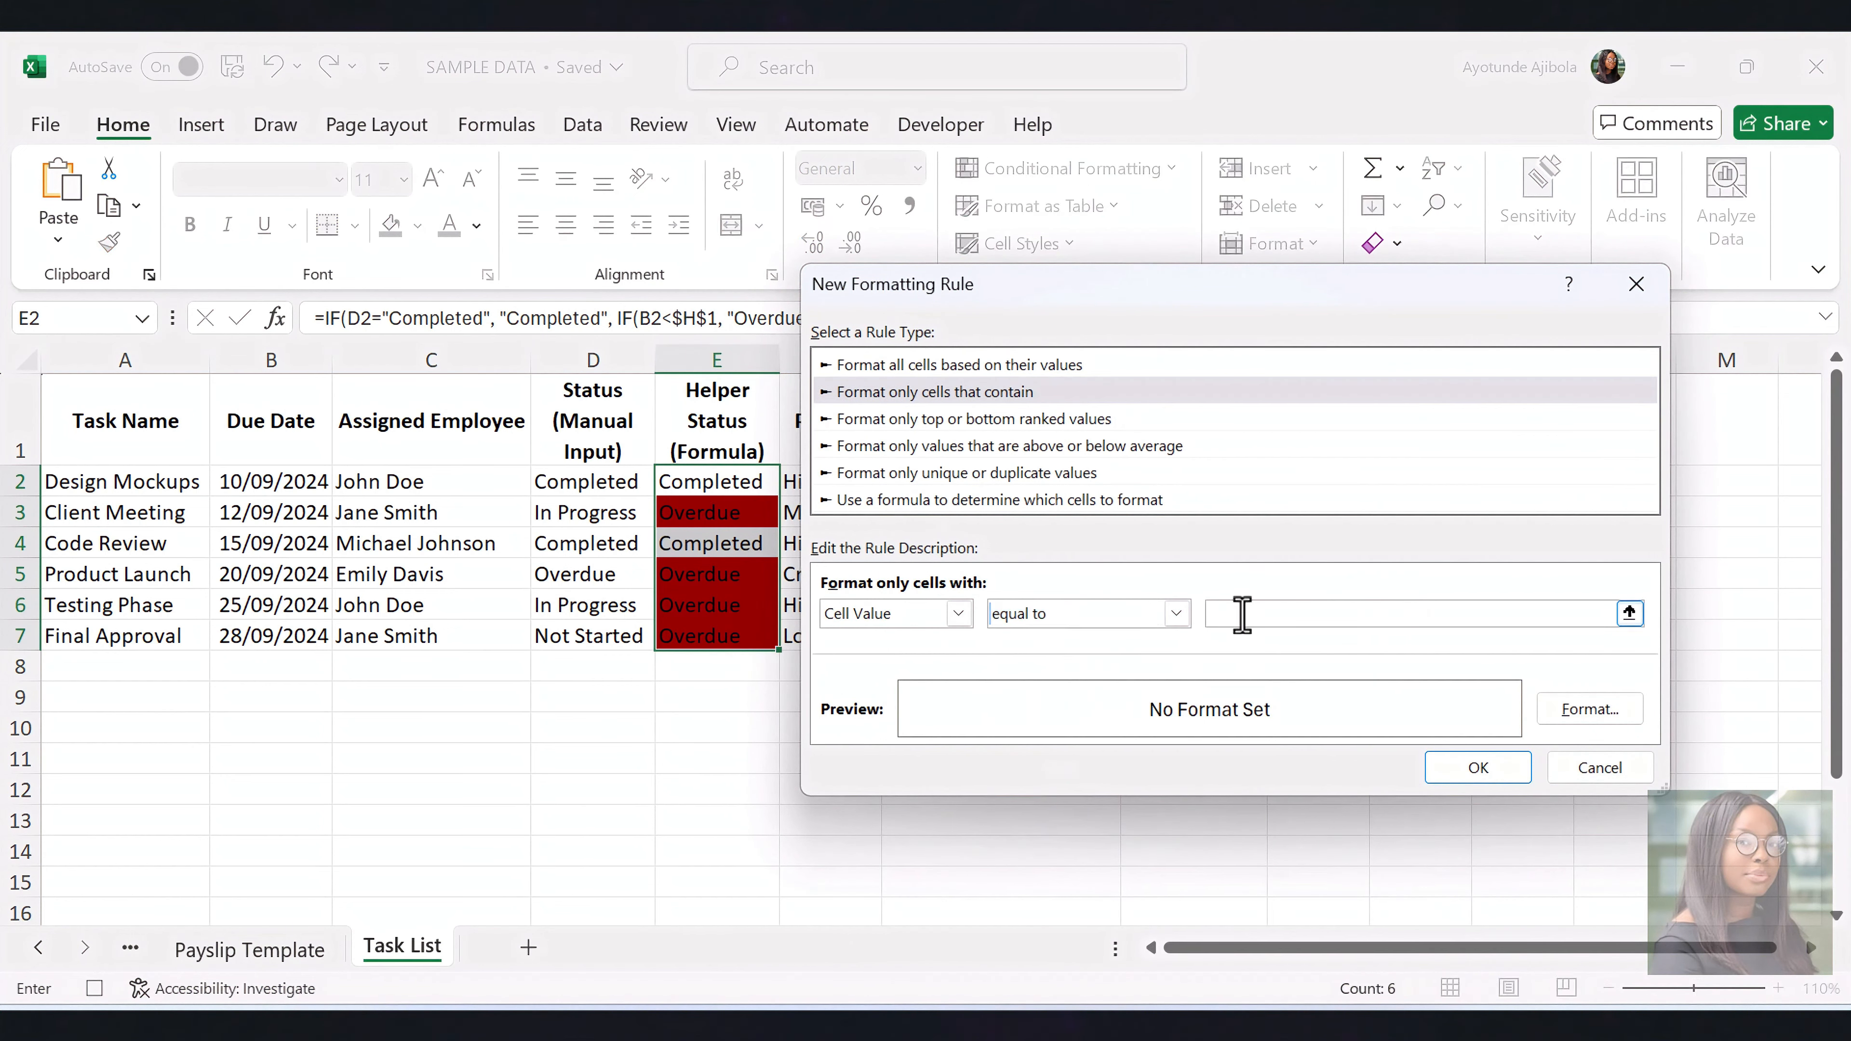
pyautogui.write('Completed')
pyautogui.click(1590, 711)
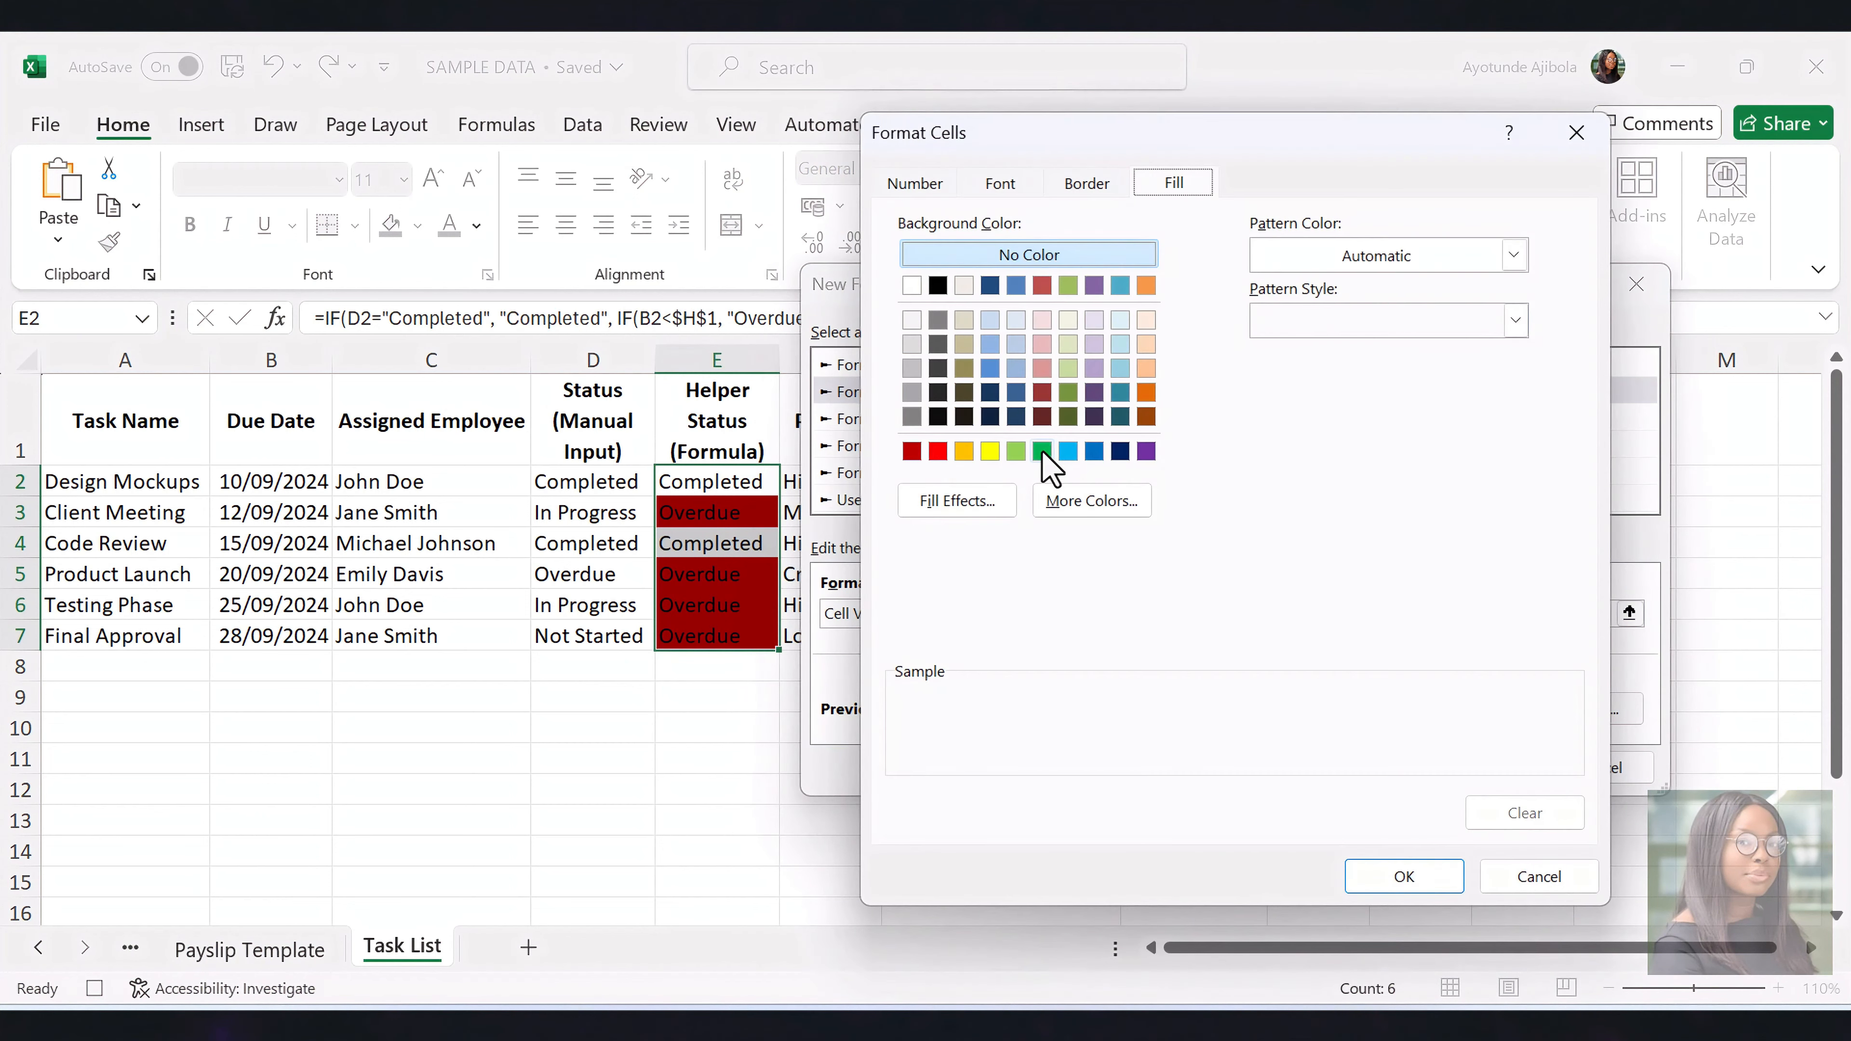
pyautogui.click(1043, 451)
pyautogui.click(1389, 883)
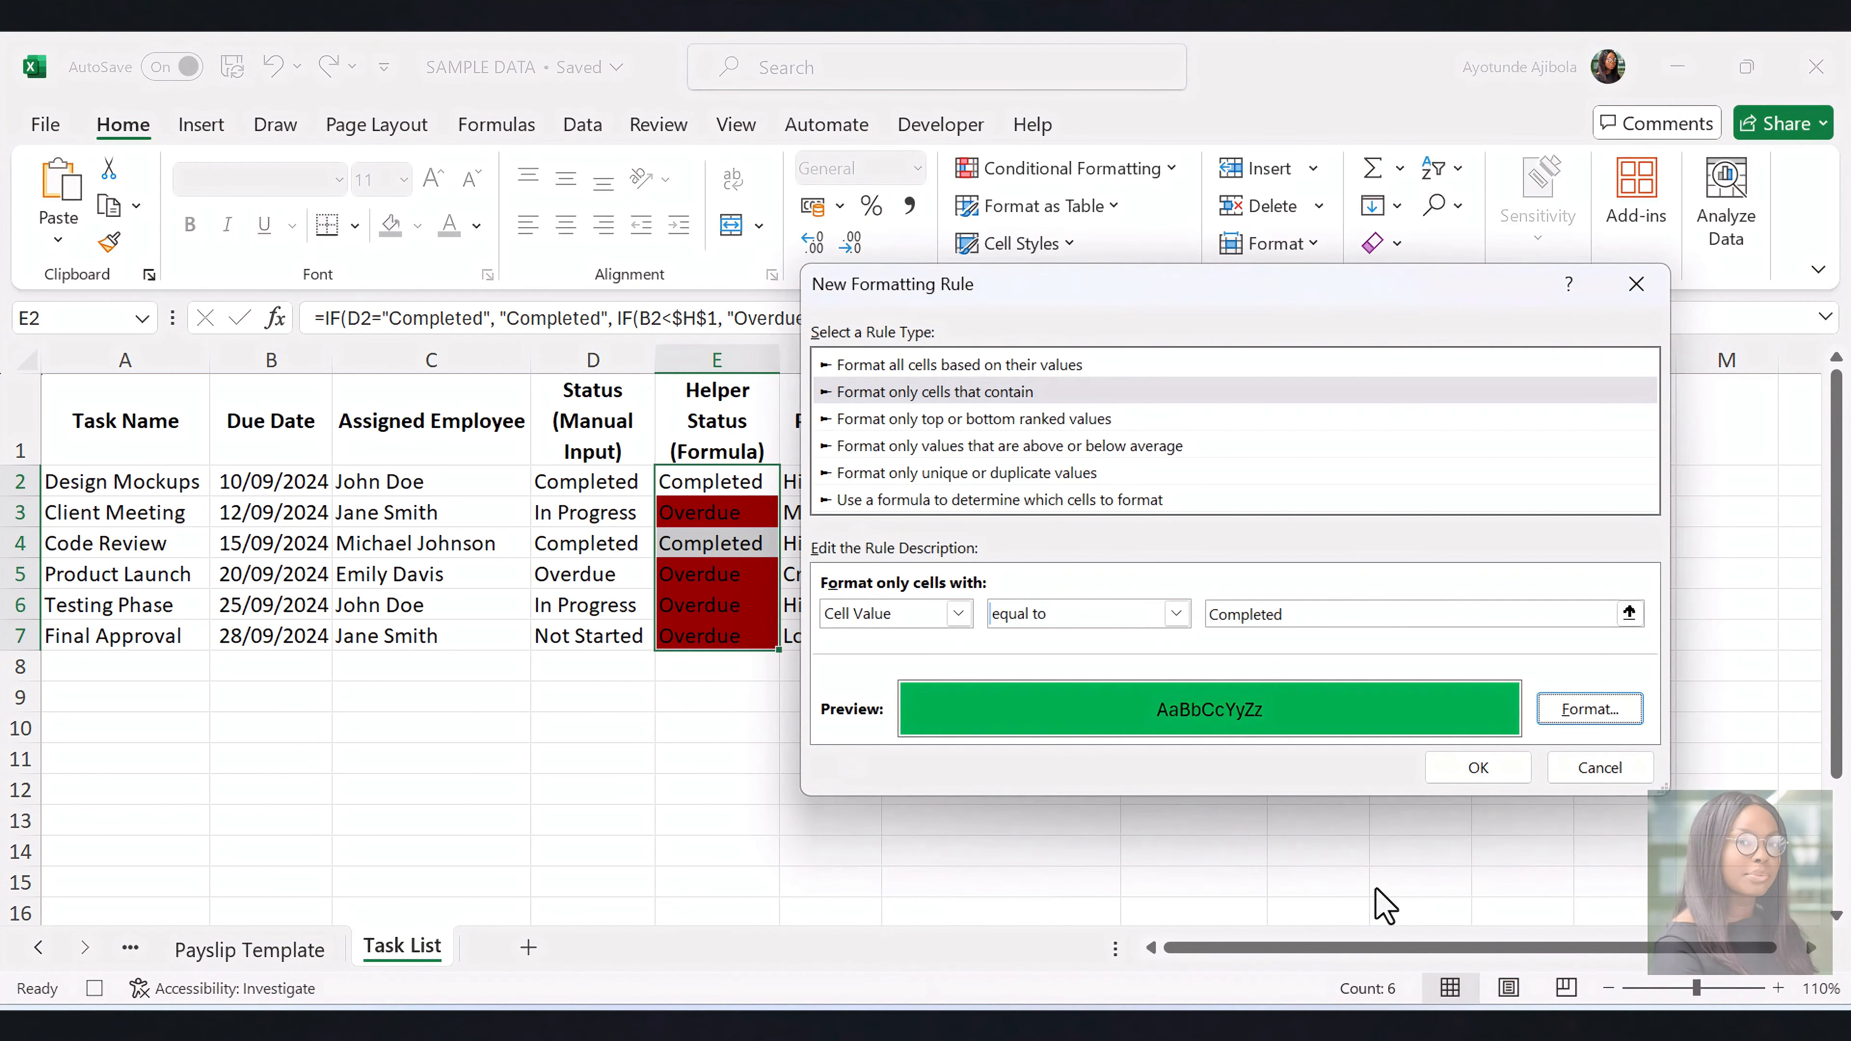
pyautogui.click(1476, 770)
pyautogui.click(1527, 747)
pyautogui.click(1531, 737)
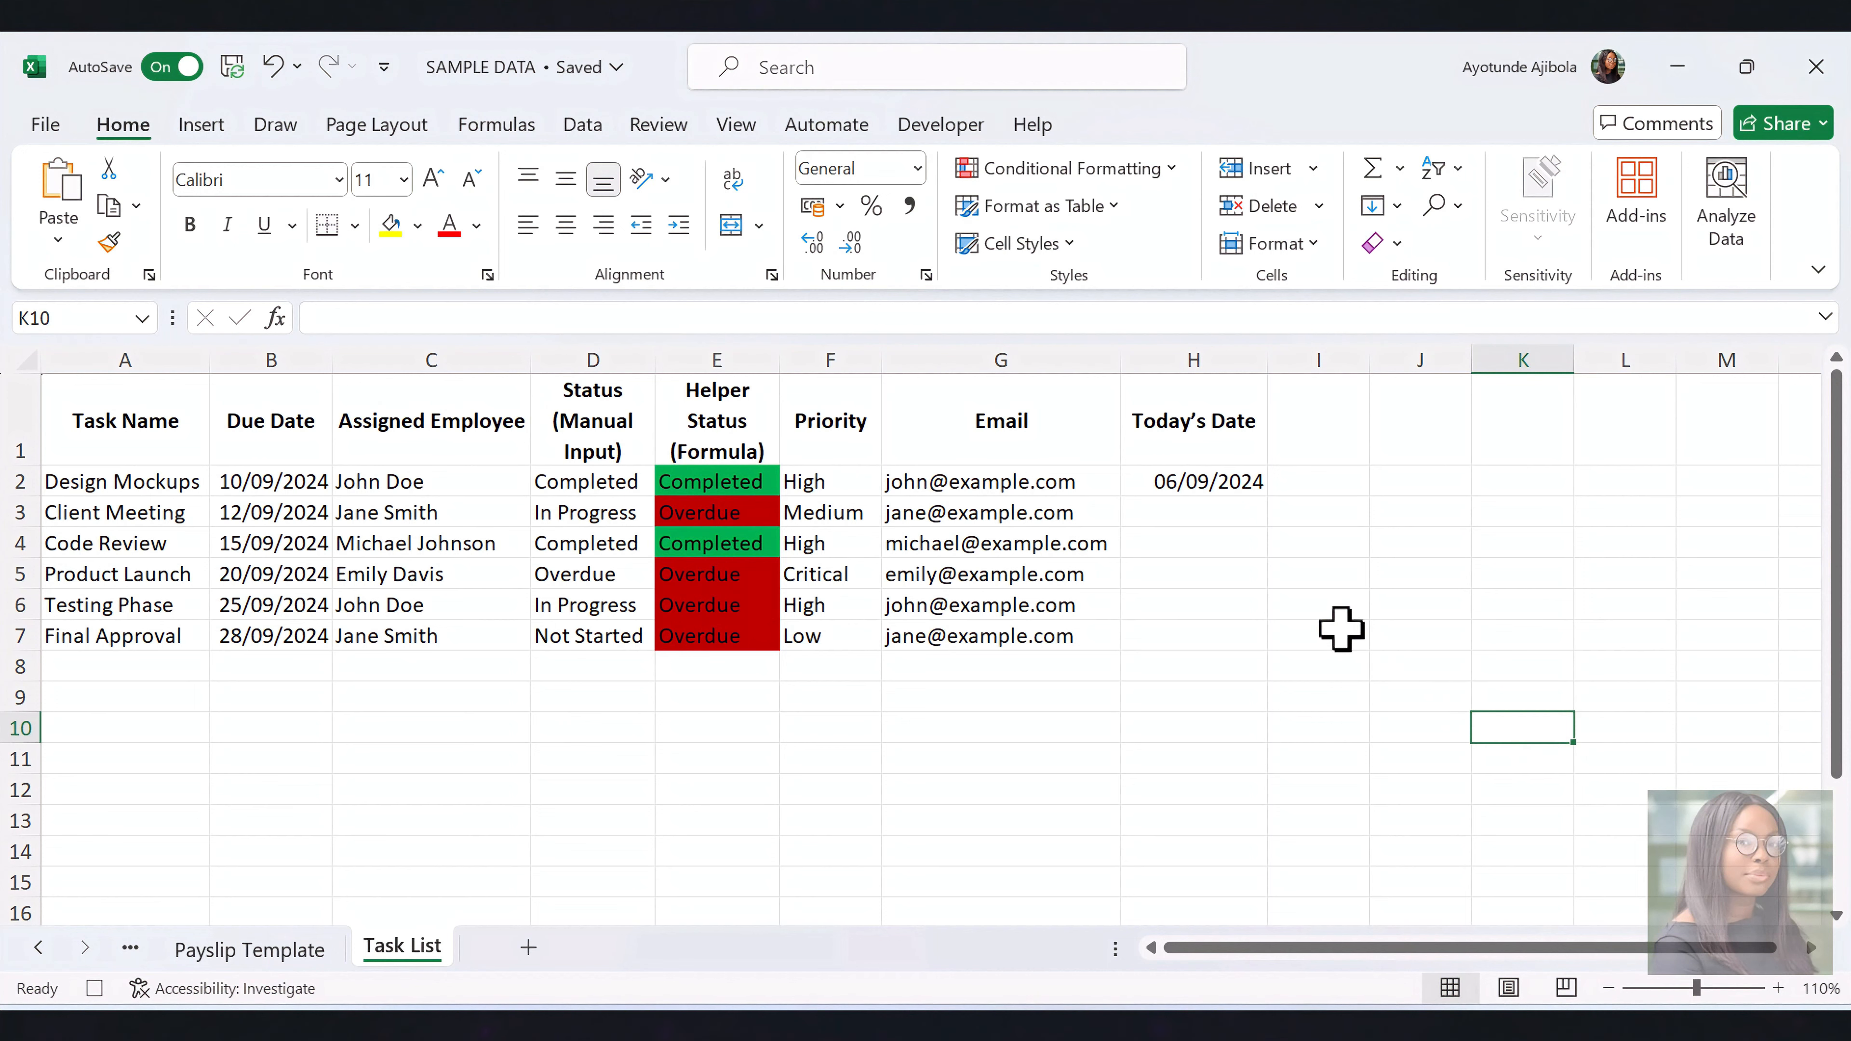
# Insert a new module in the Visual Basic editor and paste the copied SendOverdueEmail code into it
pyautogui.click(944, 125)
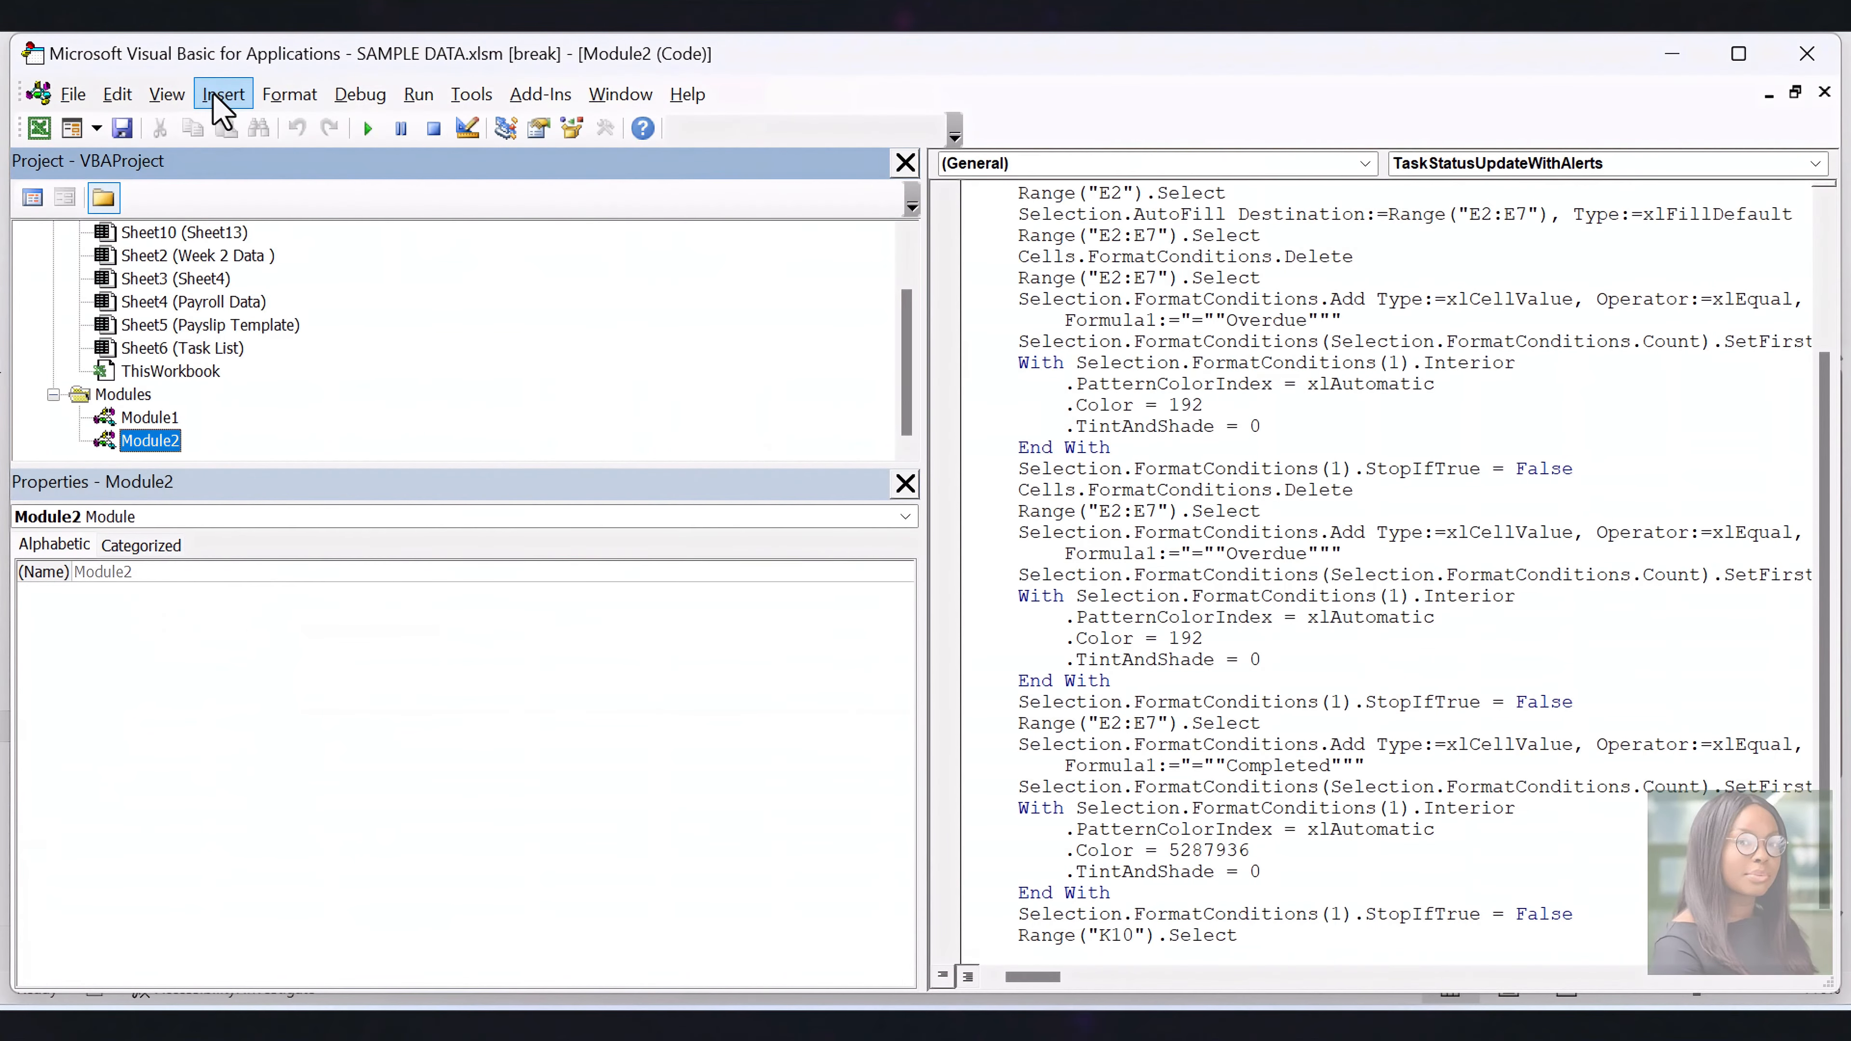
pyautogui.click(222, 95)
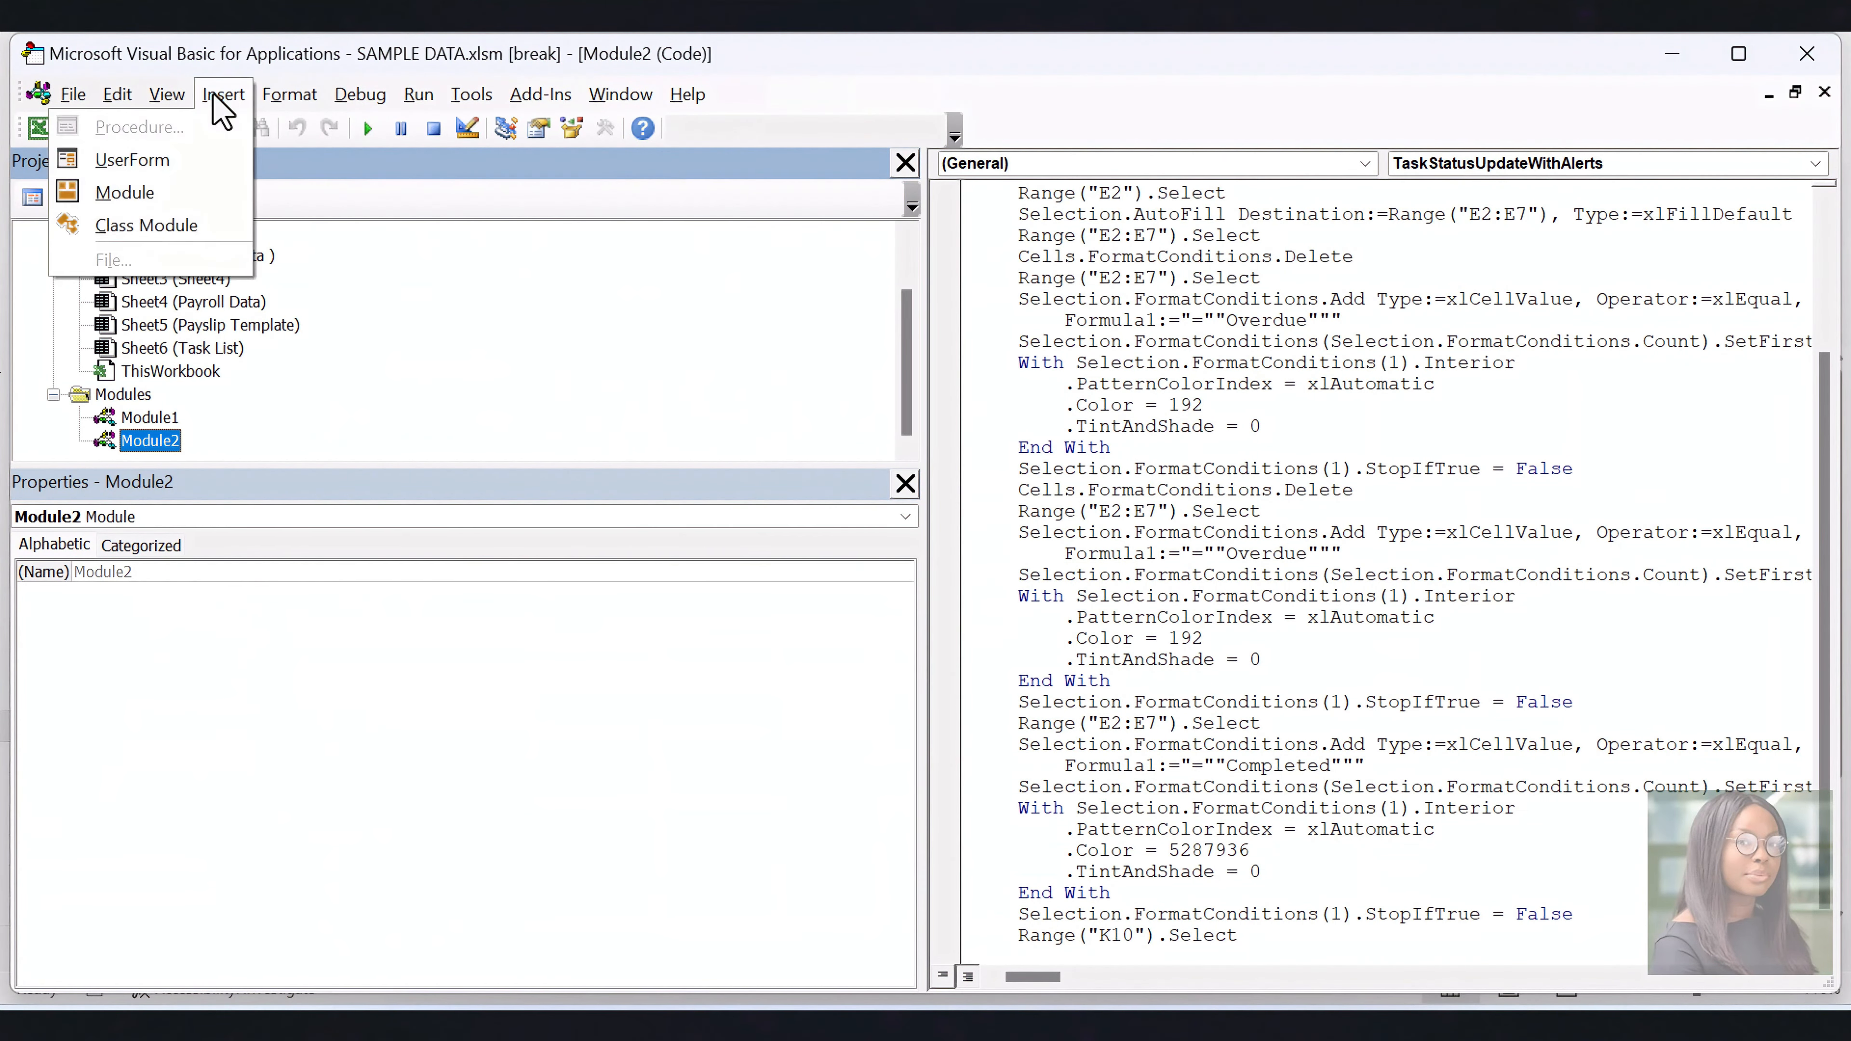
pyautogui.click(146, 194)
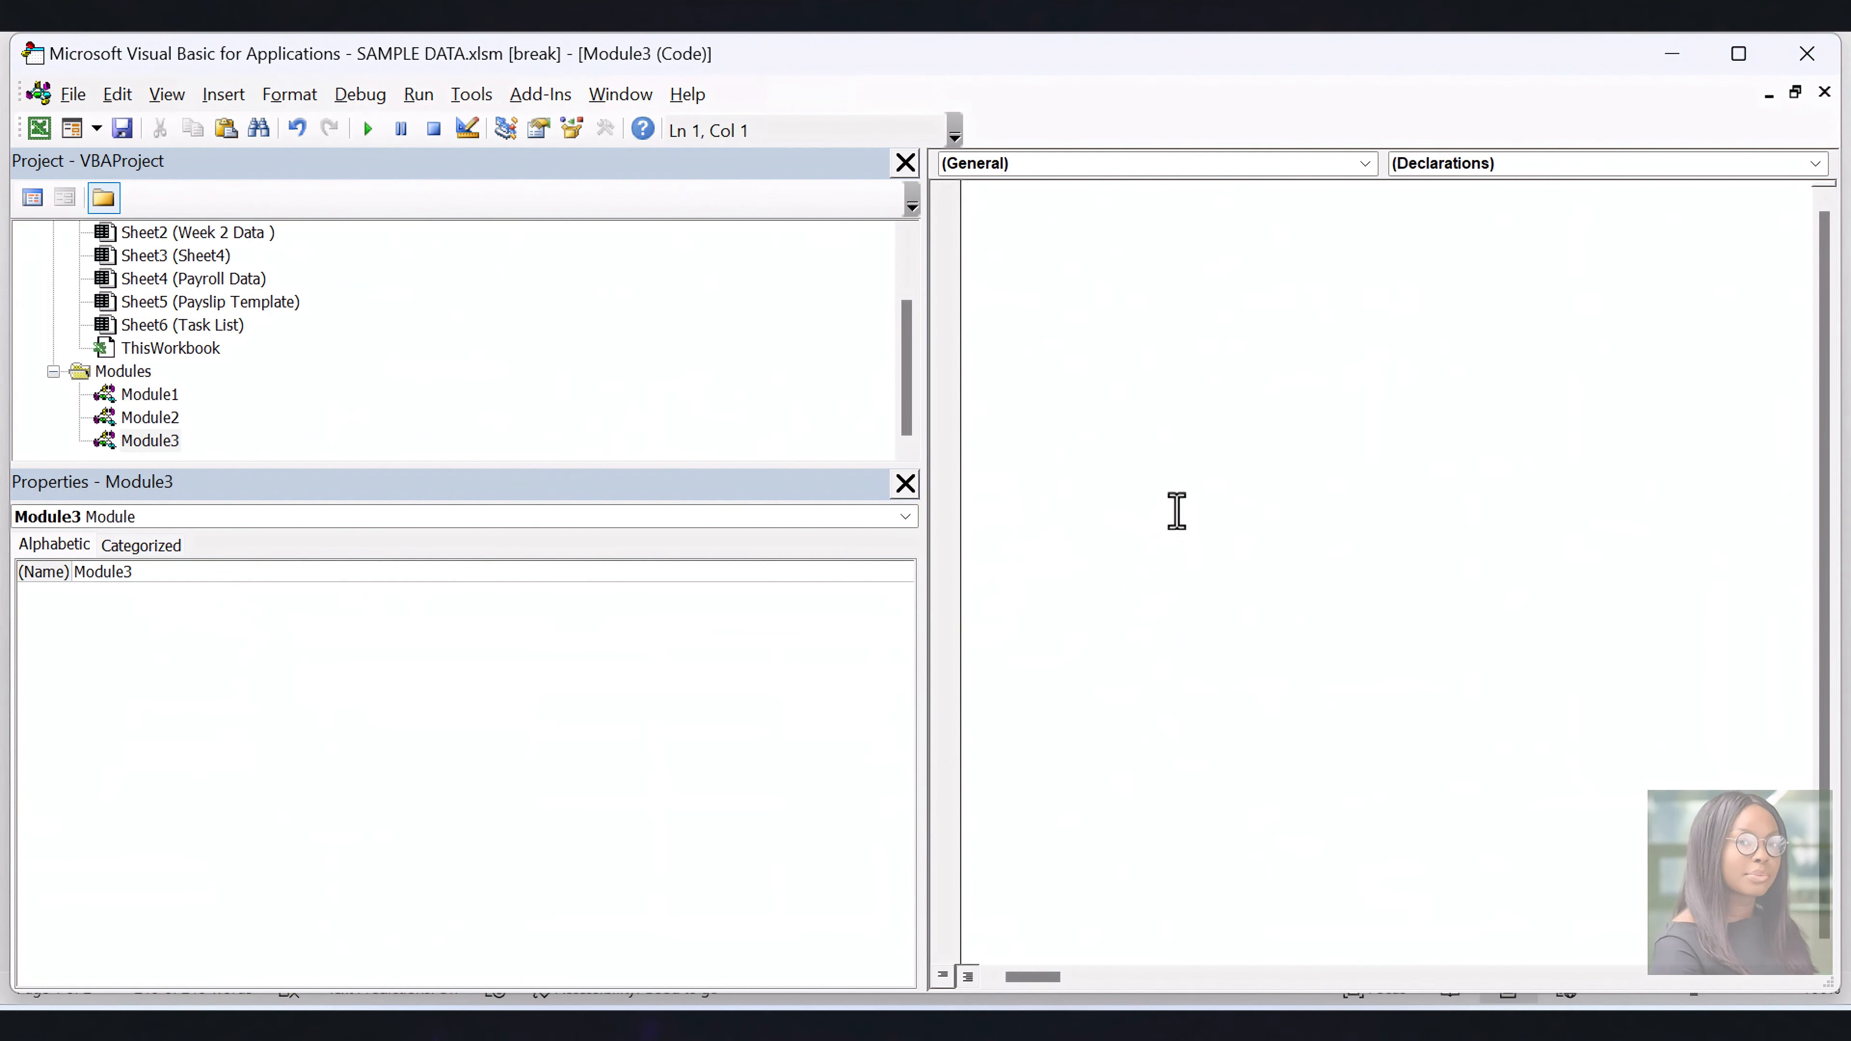
pyautogui.hotkey('ctrl', 'v')
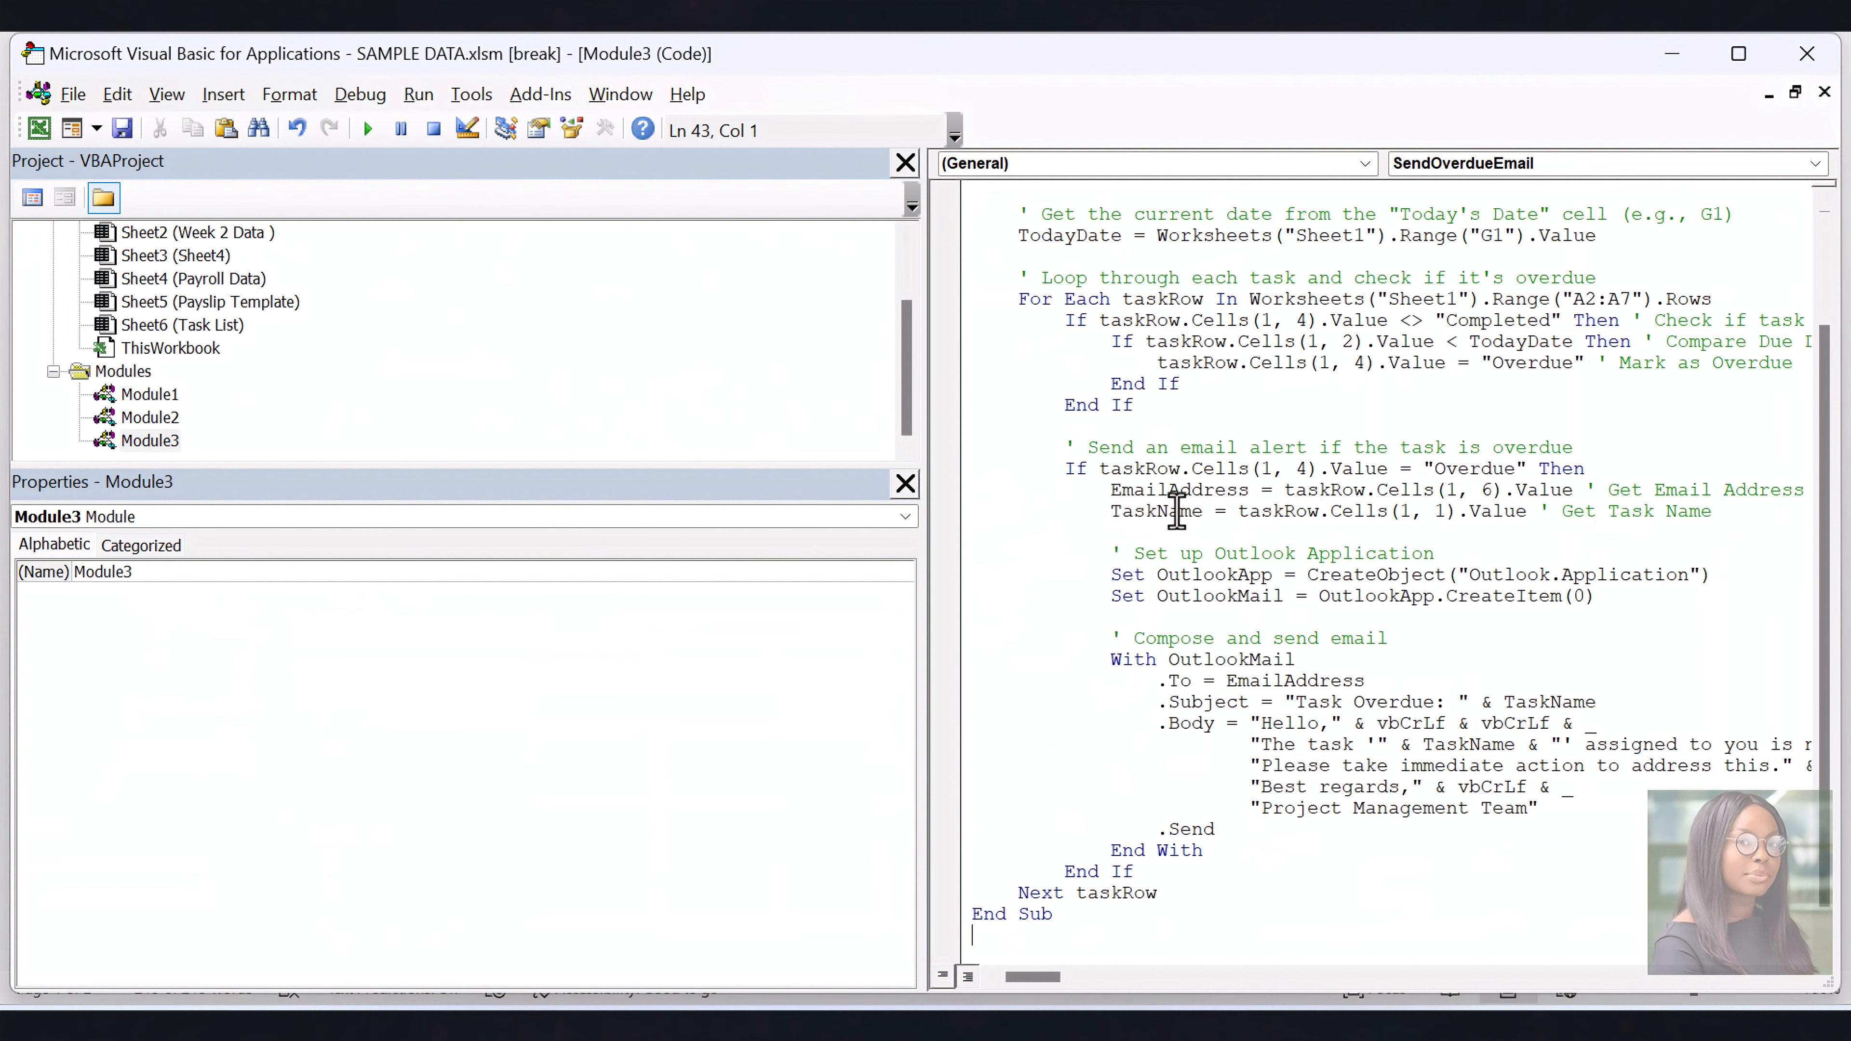
# Widen the code pane, examine the Outlook declarations and email composition lines in SendOverdueEmail, and close the Visual Basic editor
pyautogui.moveTo(925, 627); pyautogui.dragTo(310, 641)
pyautogui.scroll(3, 1026, 698)
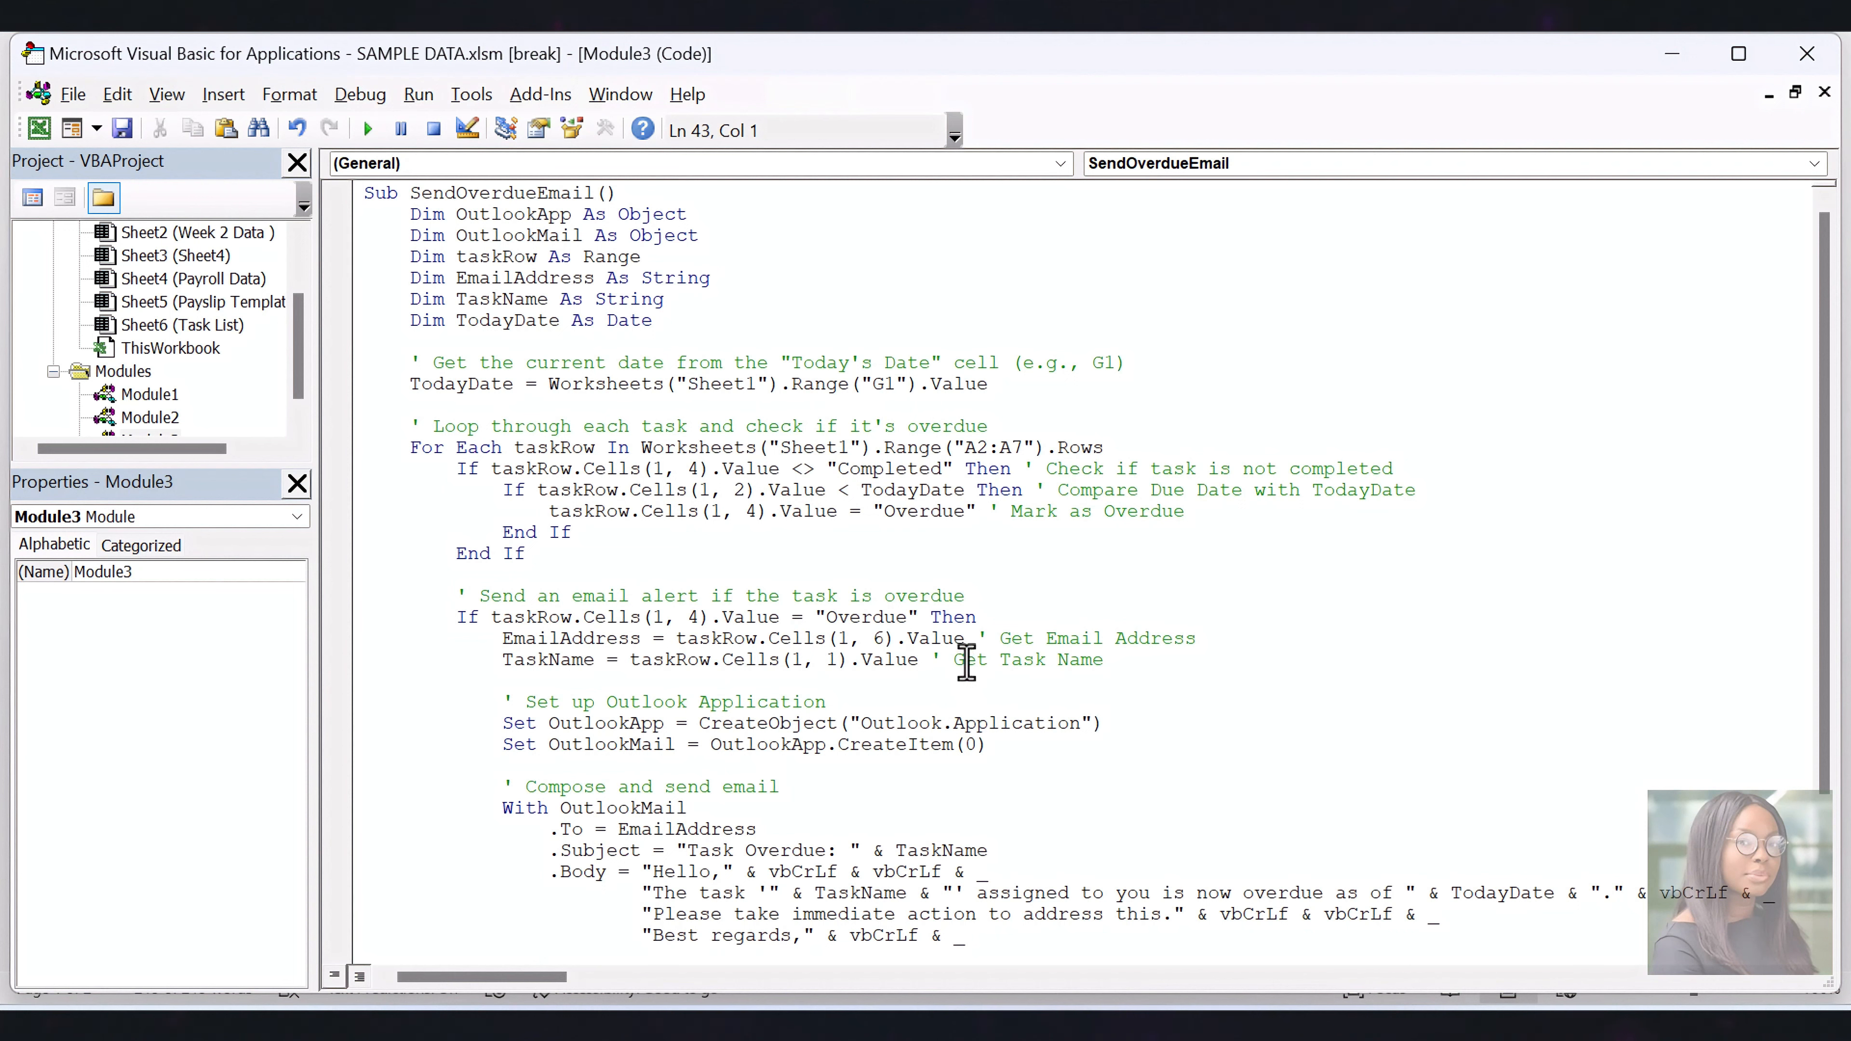
pyautogui.moveTo(733, 240); pyautogui.dragTo(457, 213)
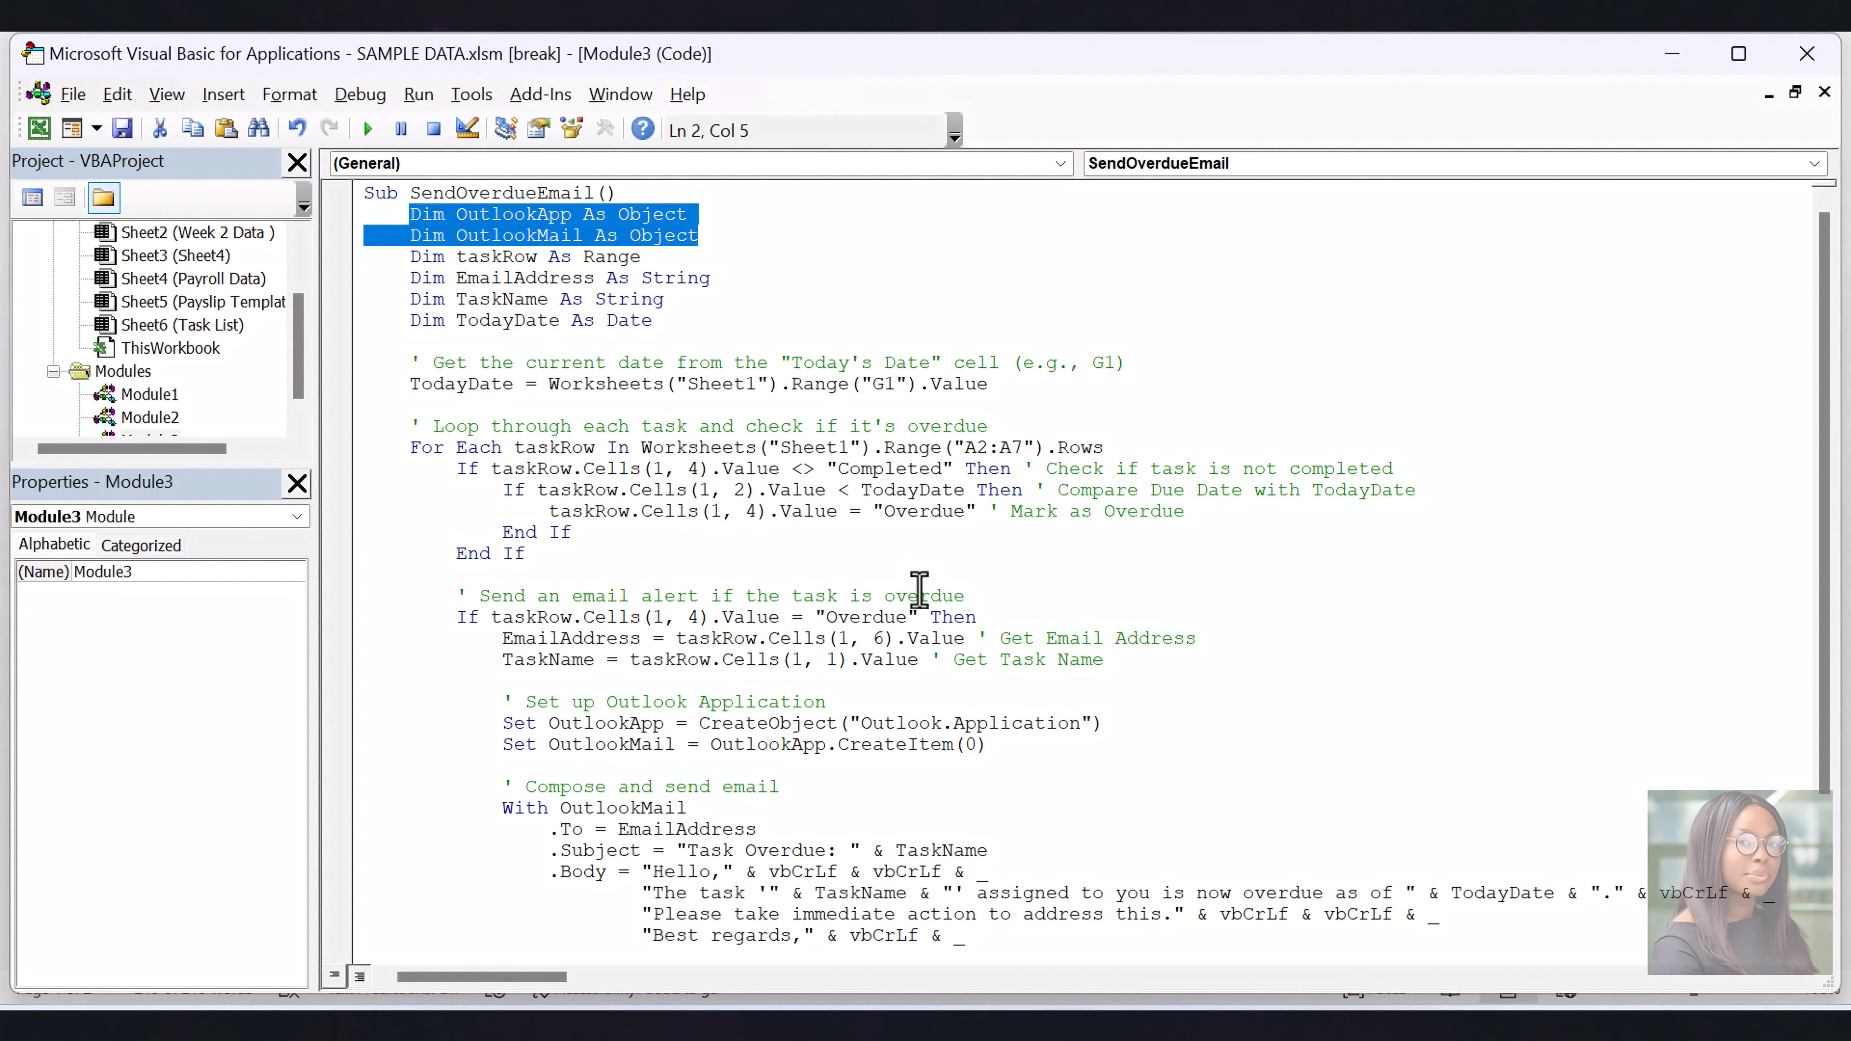
pyautogui.click(817, 807)
pyautogui.scroll(-1, 818, 806)
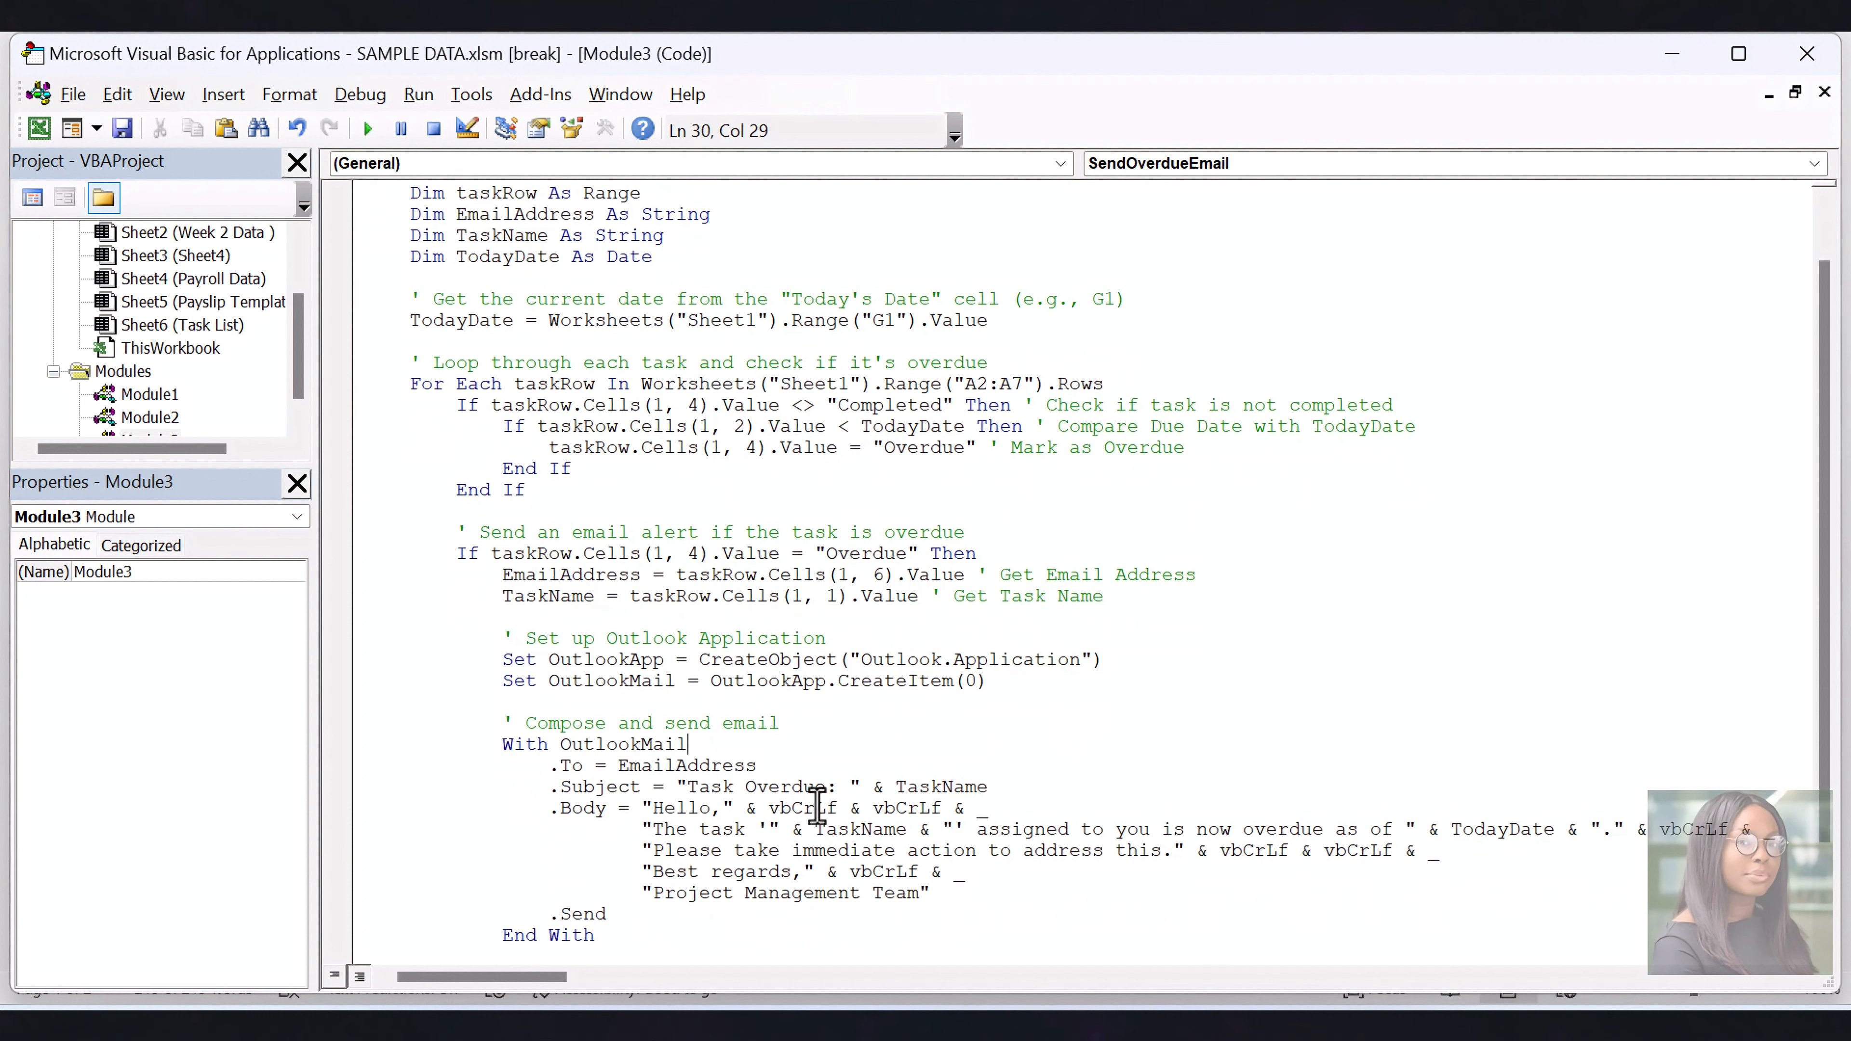
pyautogui.doubleClick(982, 788)
pyautogui.click(989, 908)
pyautogui.moveTo(990, 788); pyautogui.dragTo(689, 789)
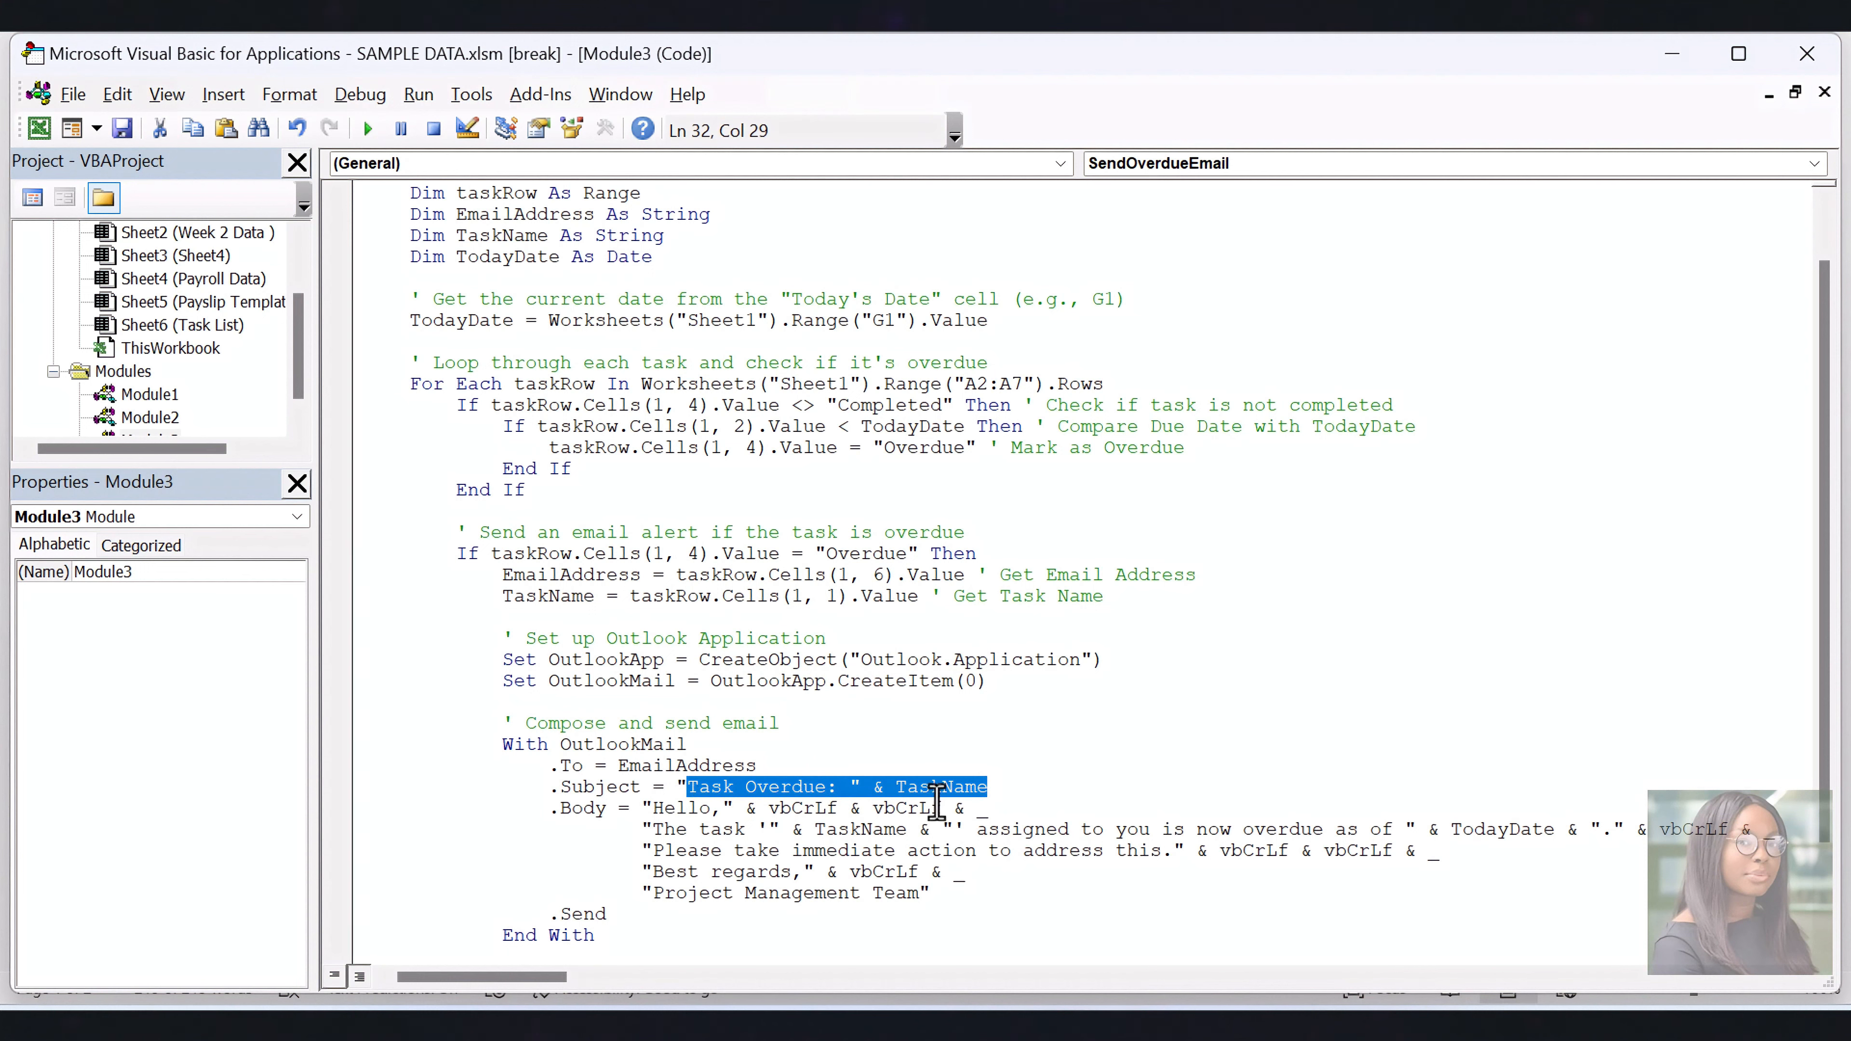
pyautogui.click(1072, 892)
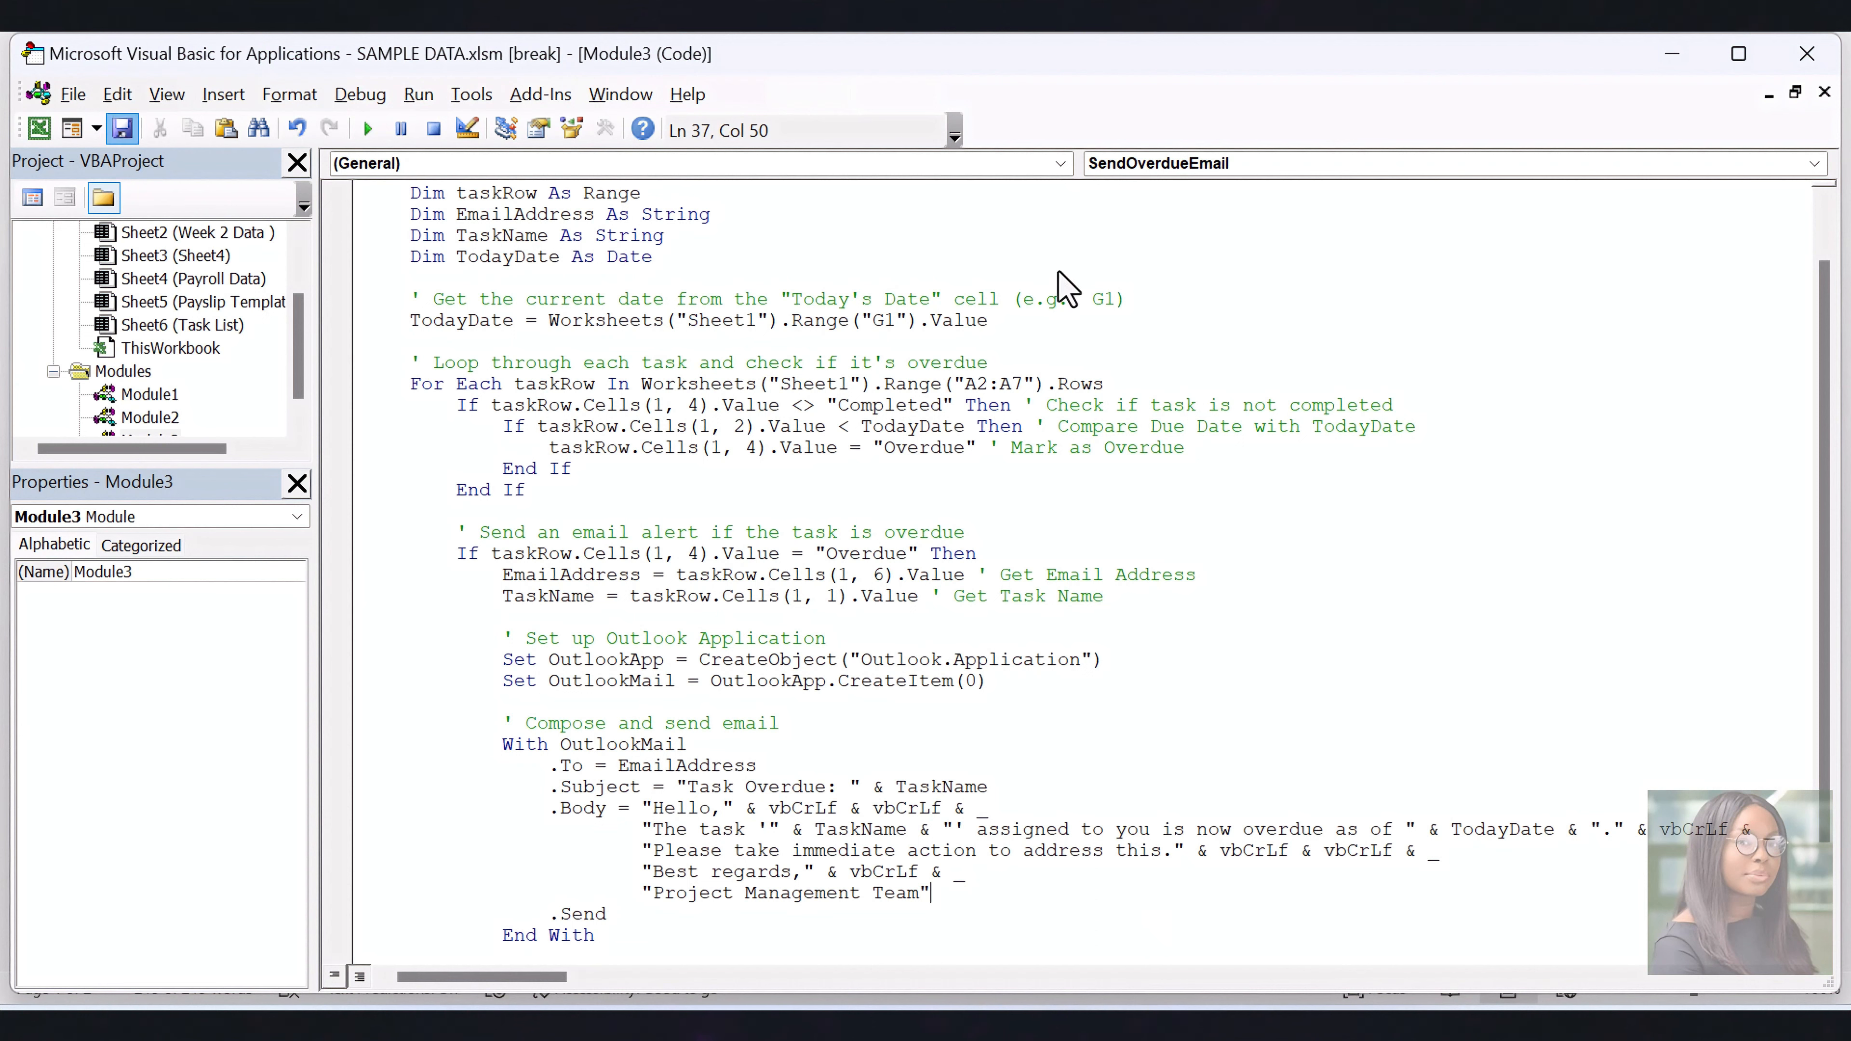
pyautogui.click(1807, 53)
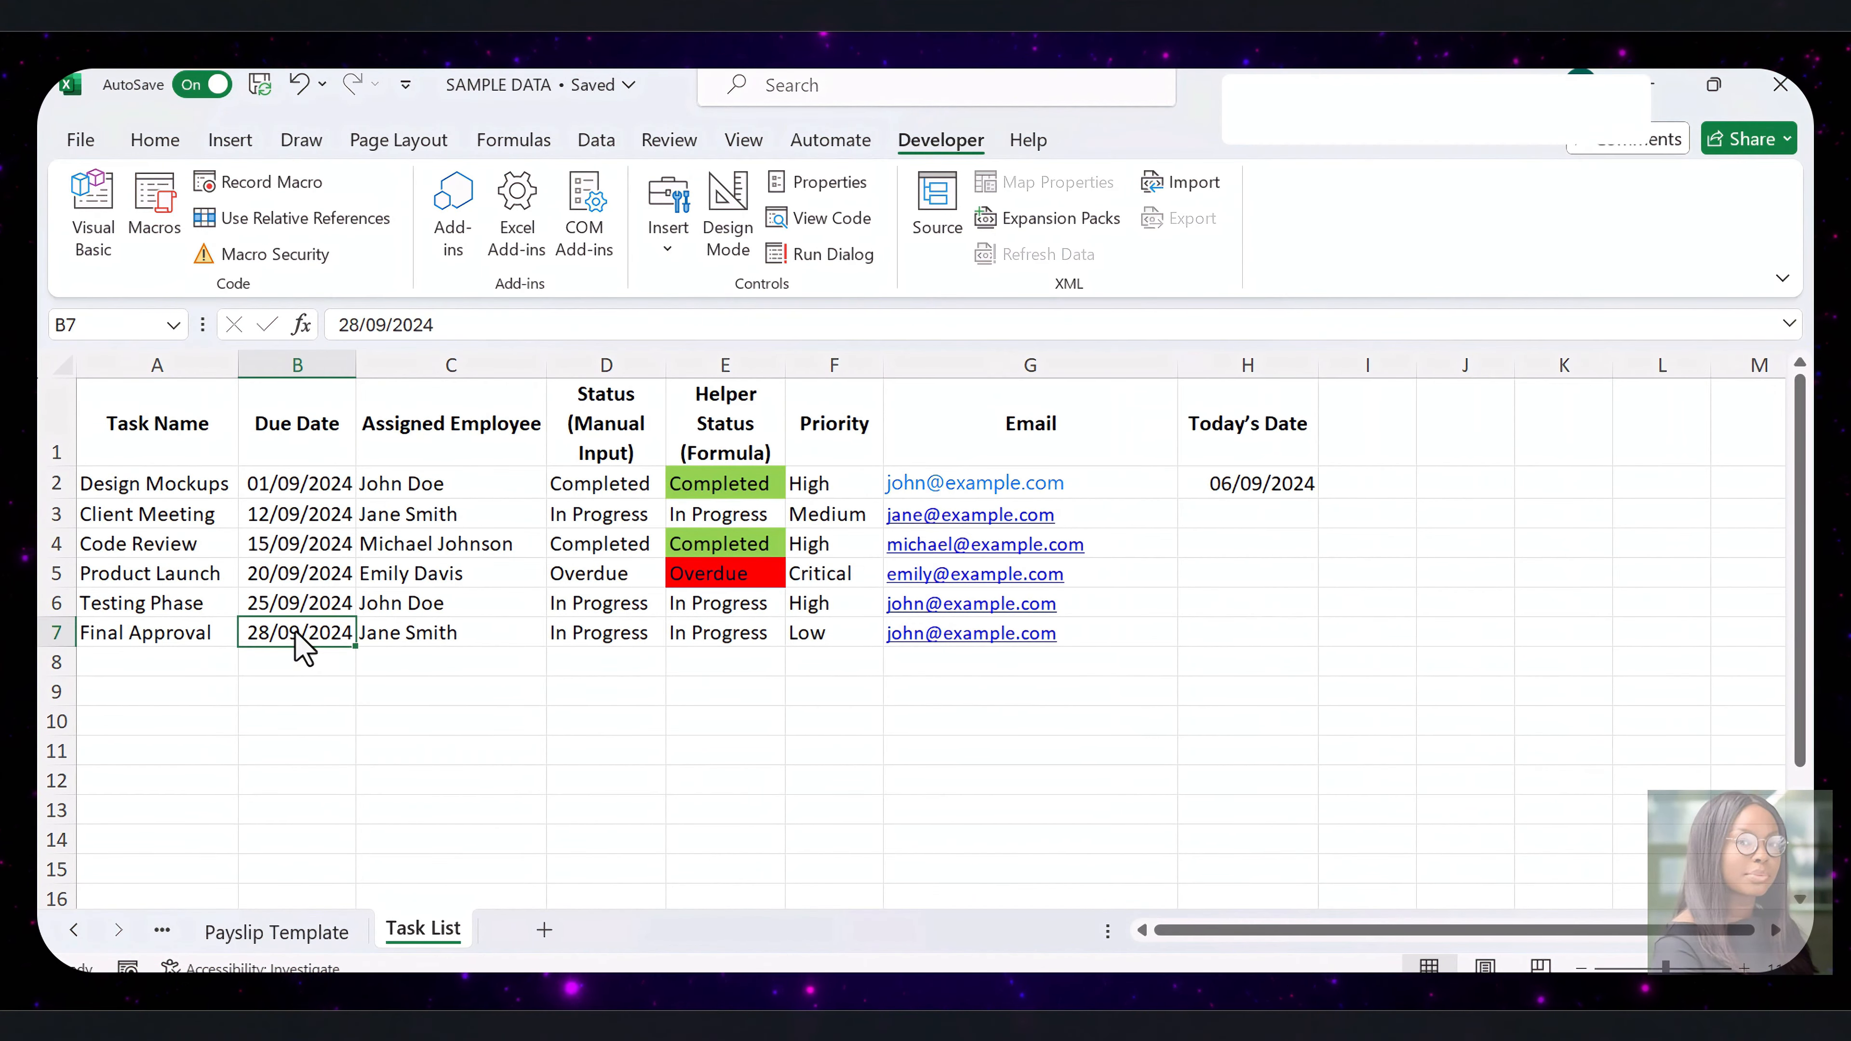
# Change the Final Approval task's due date in B7 to 01/09/2024
pyautogui.click(358, 323)
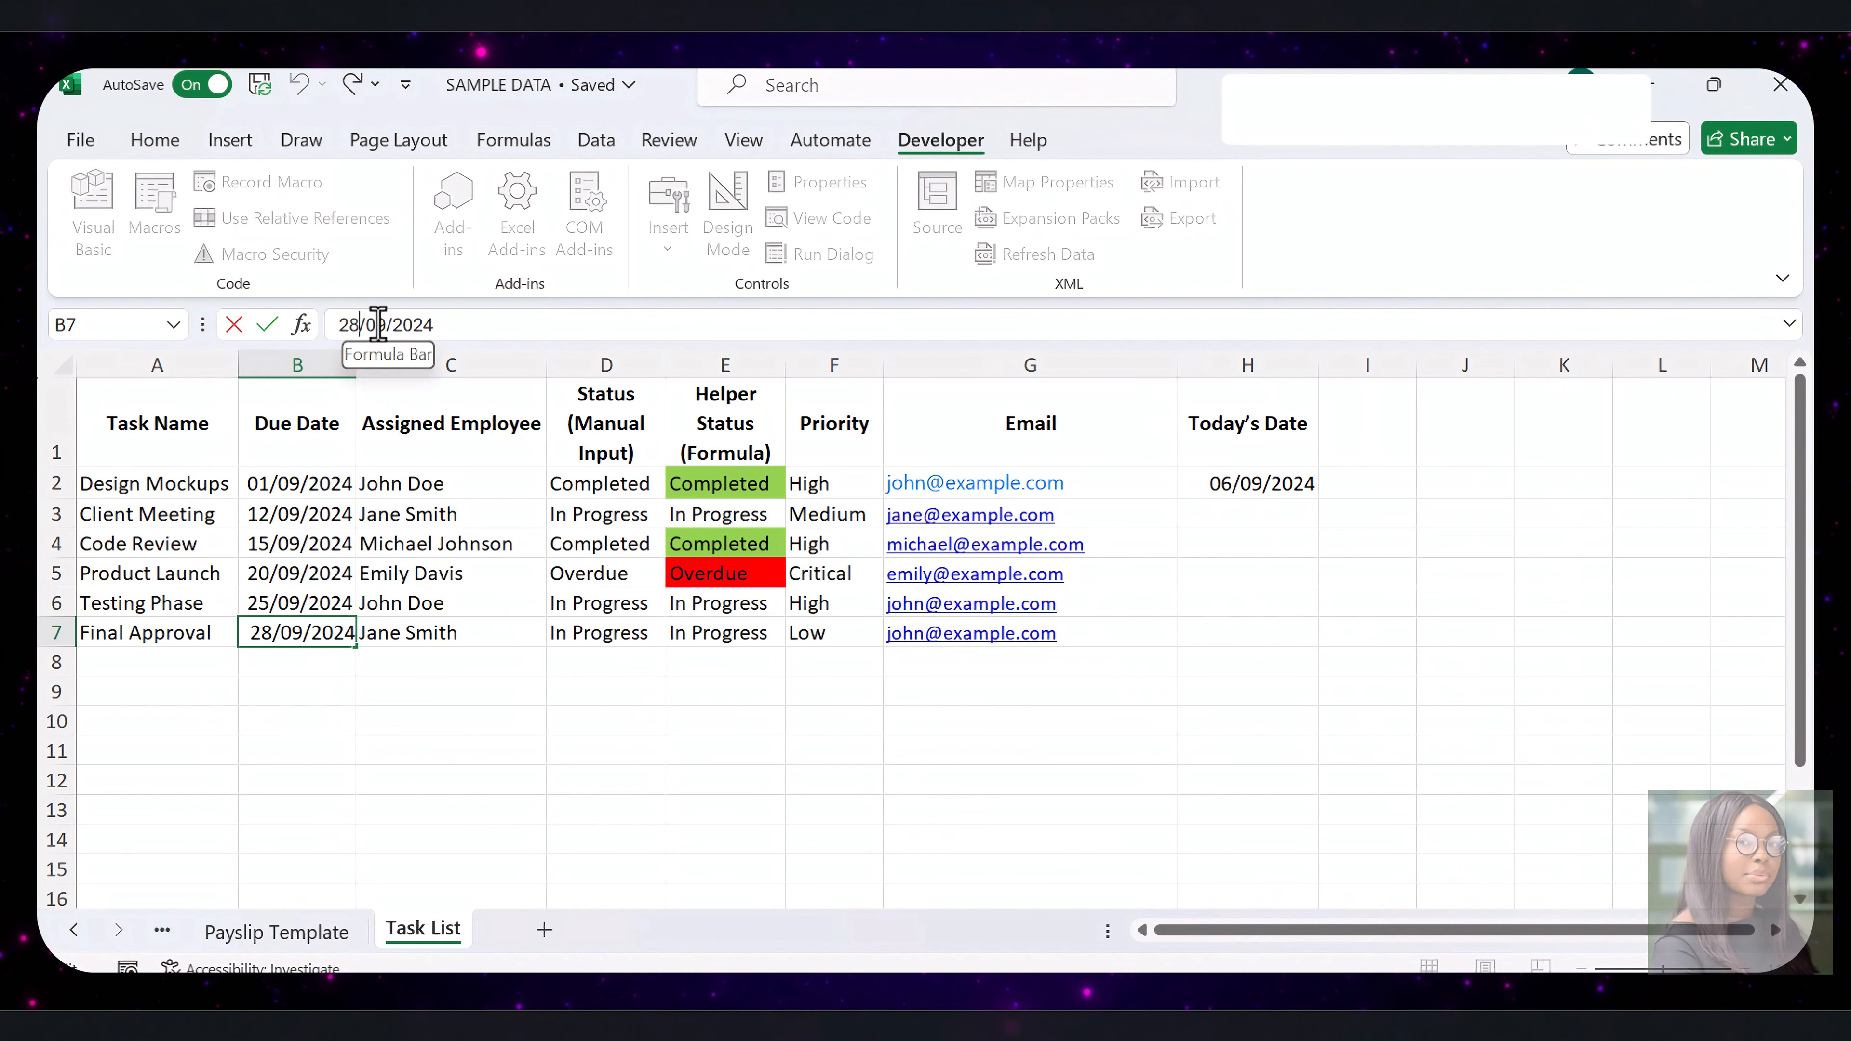
pyautogui.press('BackSpace')
pyautogui.press('BackSpace')
pyautogui.write('01')
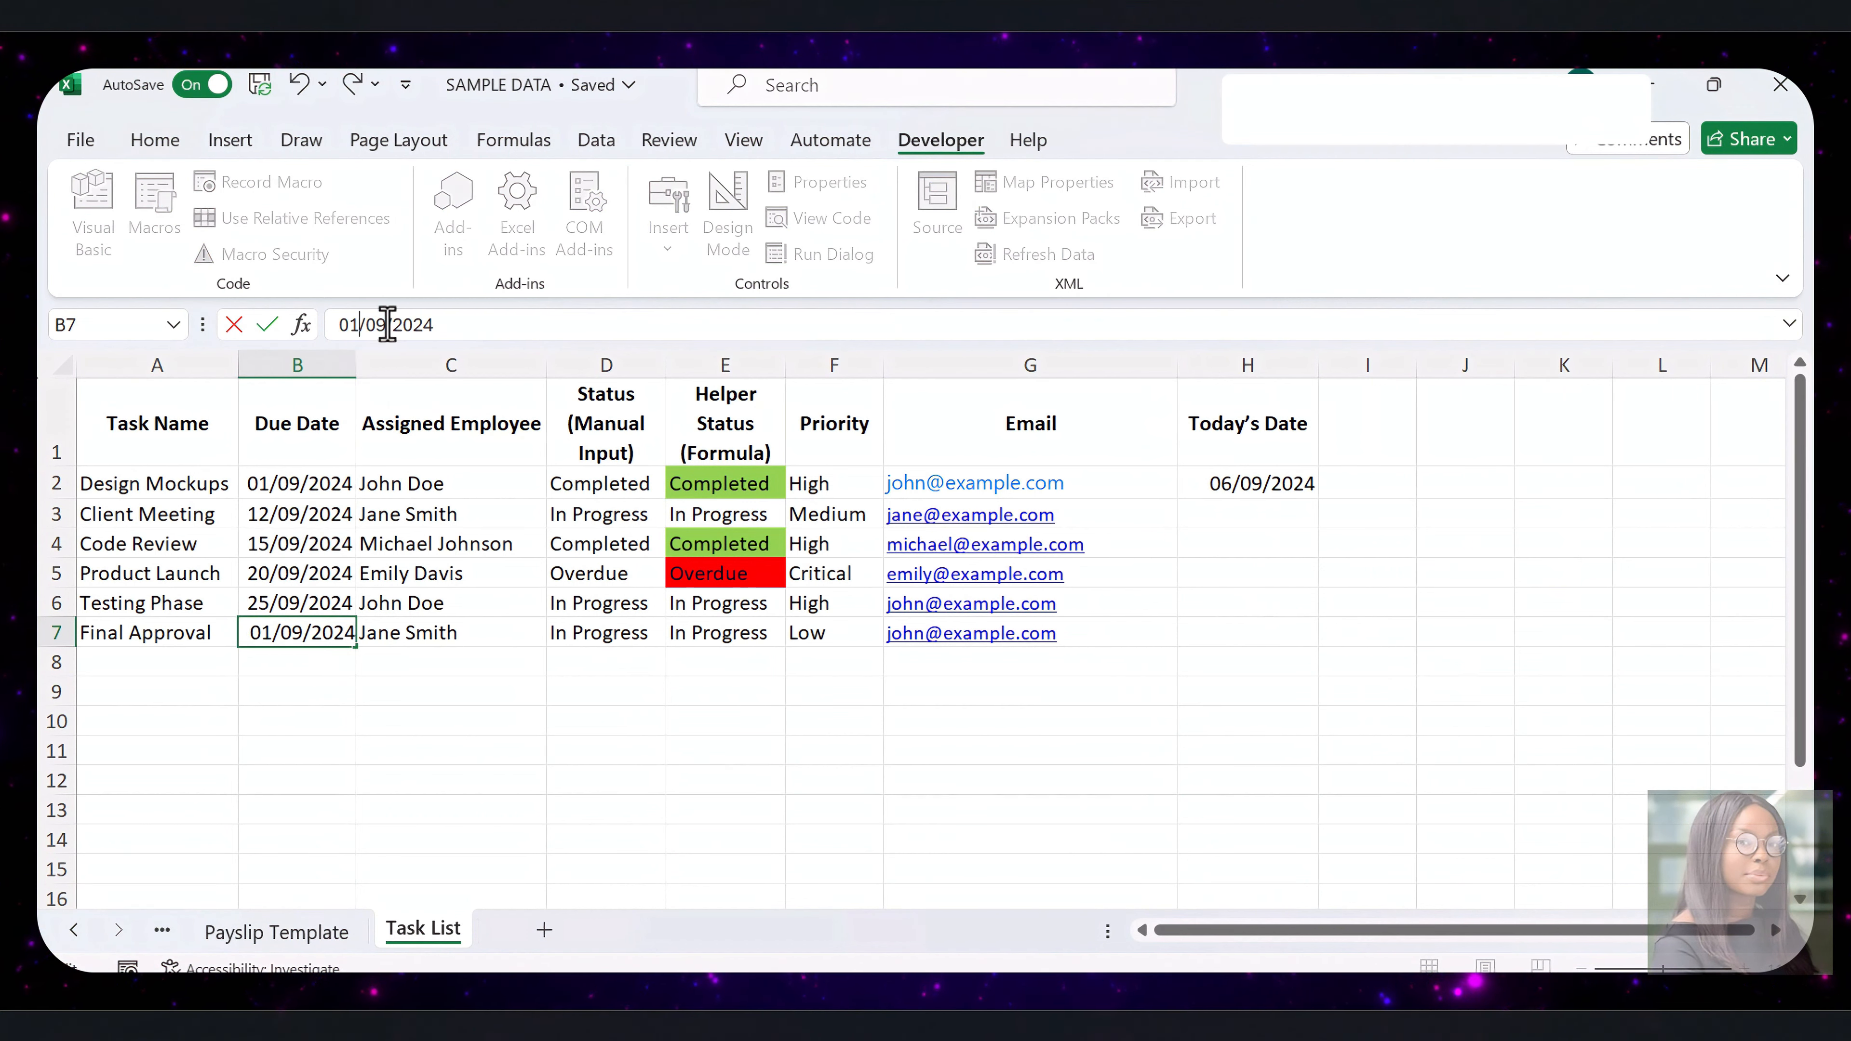
pyautogui.press('Return')
# Run the TaskStatusUpdateWithAlerts macro on the Task List sheet
pyautogui.click(175, 232)
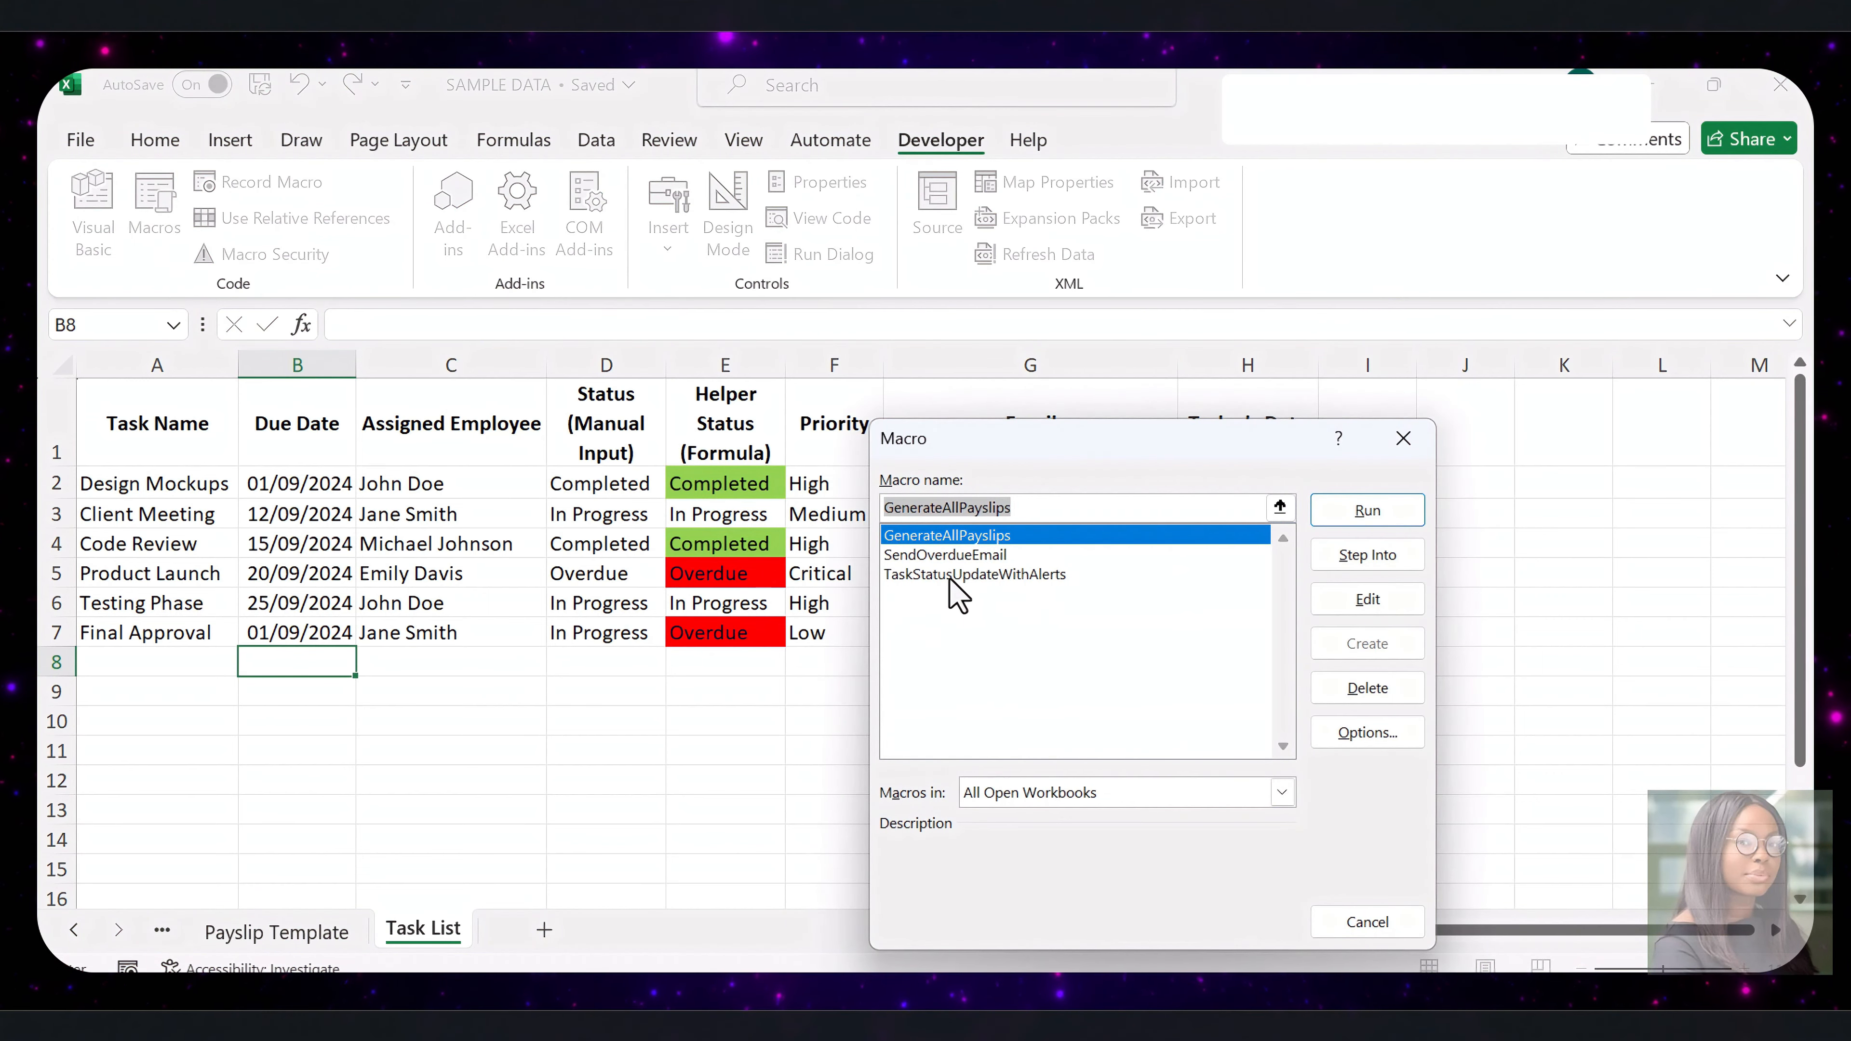
pyautogui.click(958, 576)
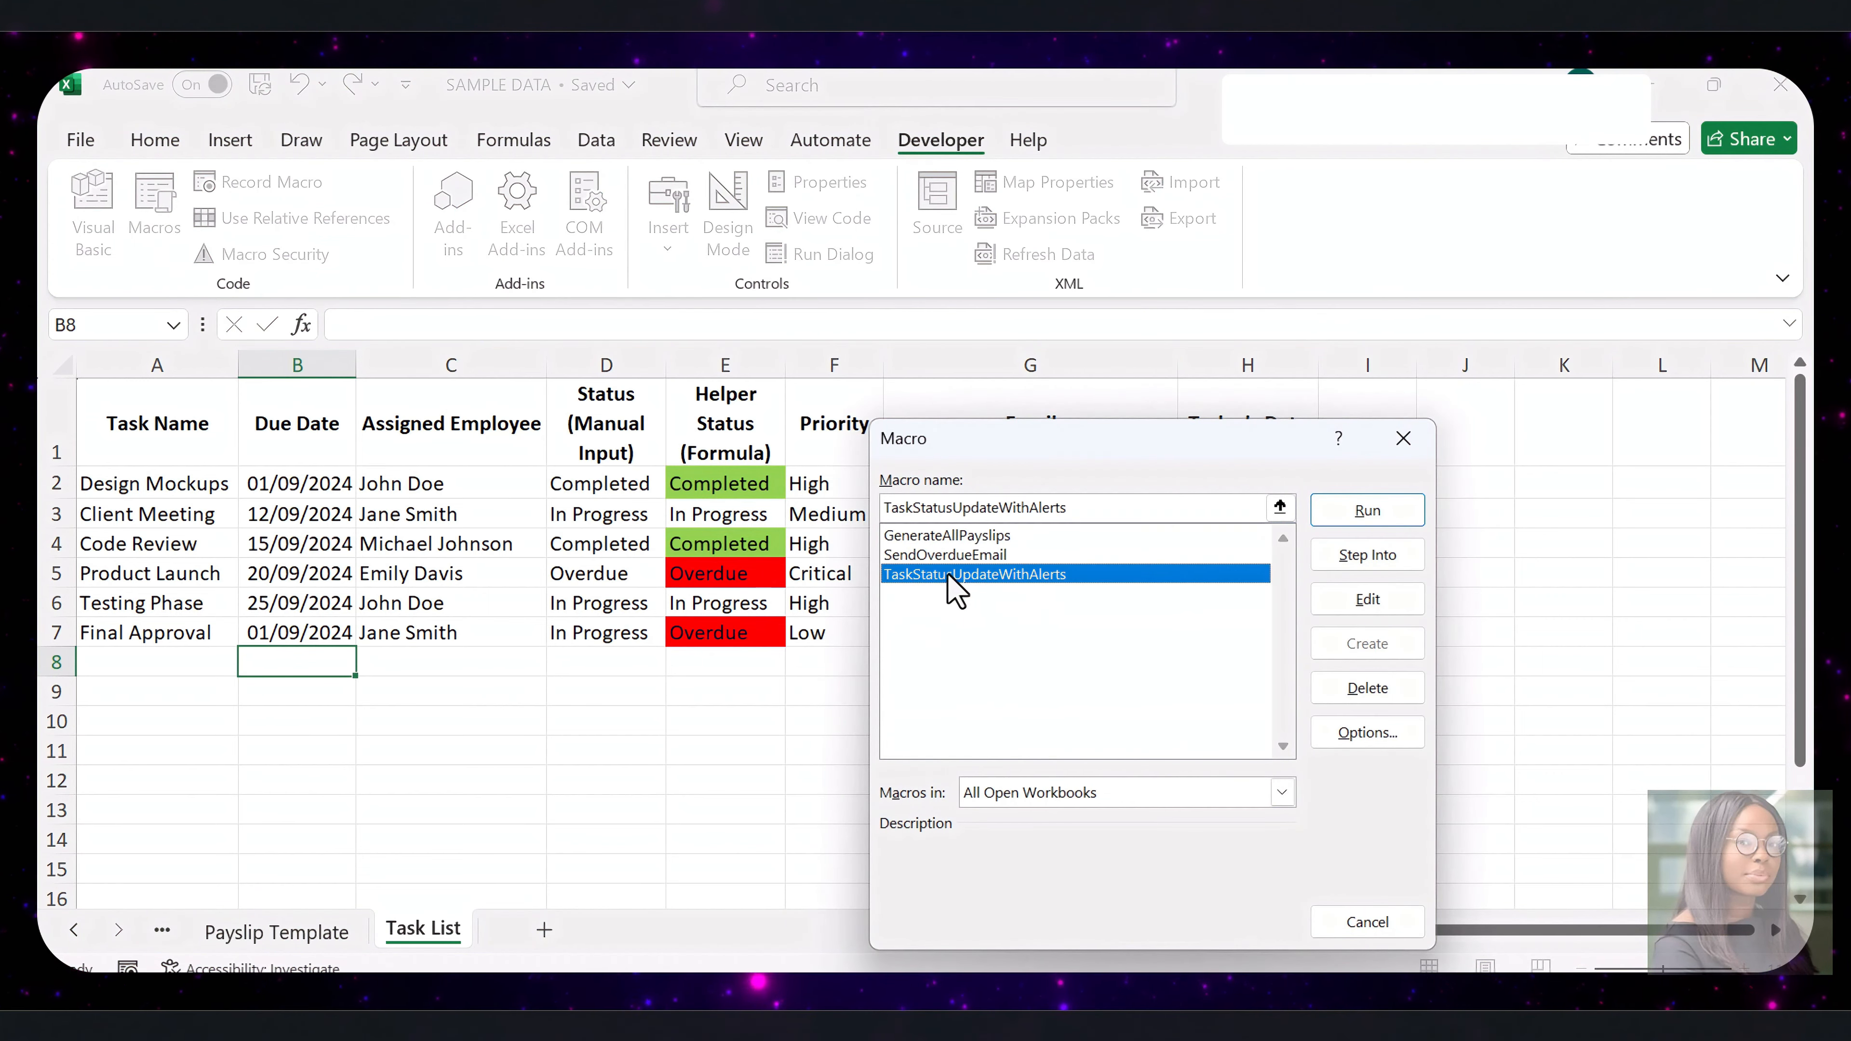
pyautogui.click(1368, 510)
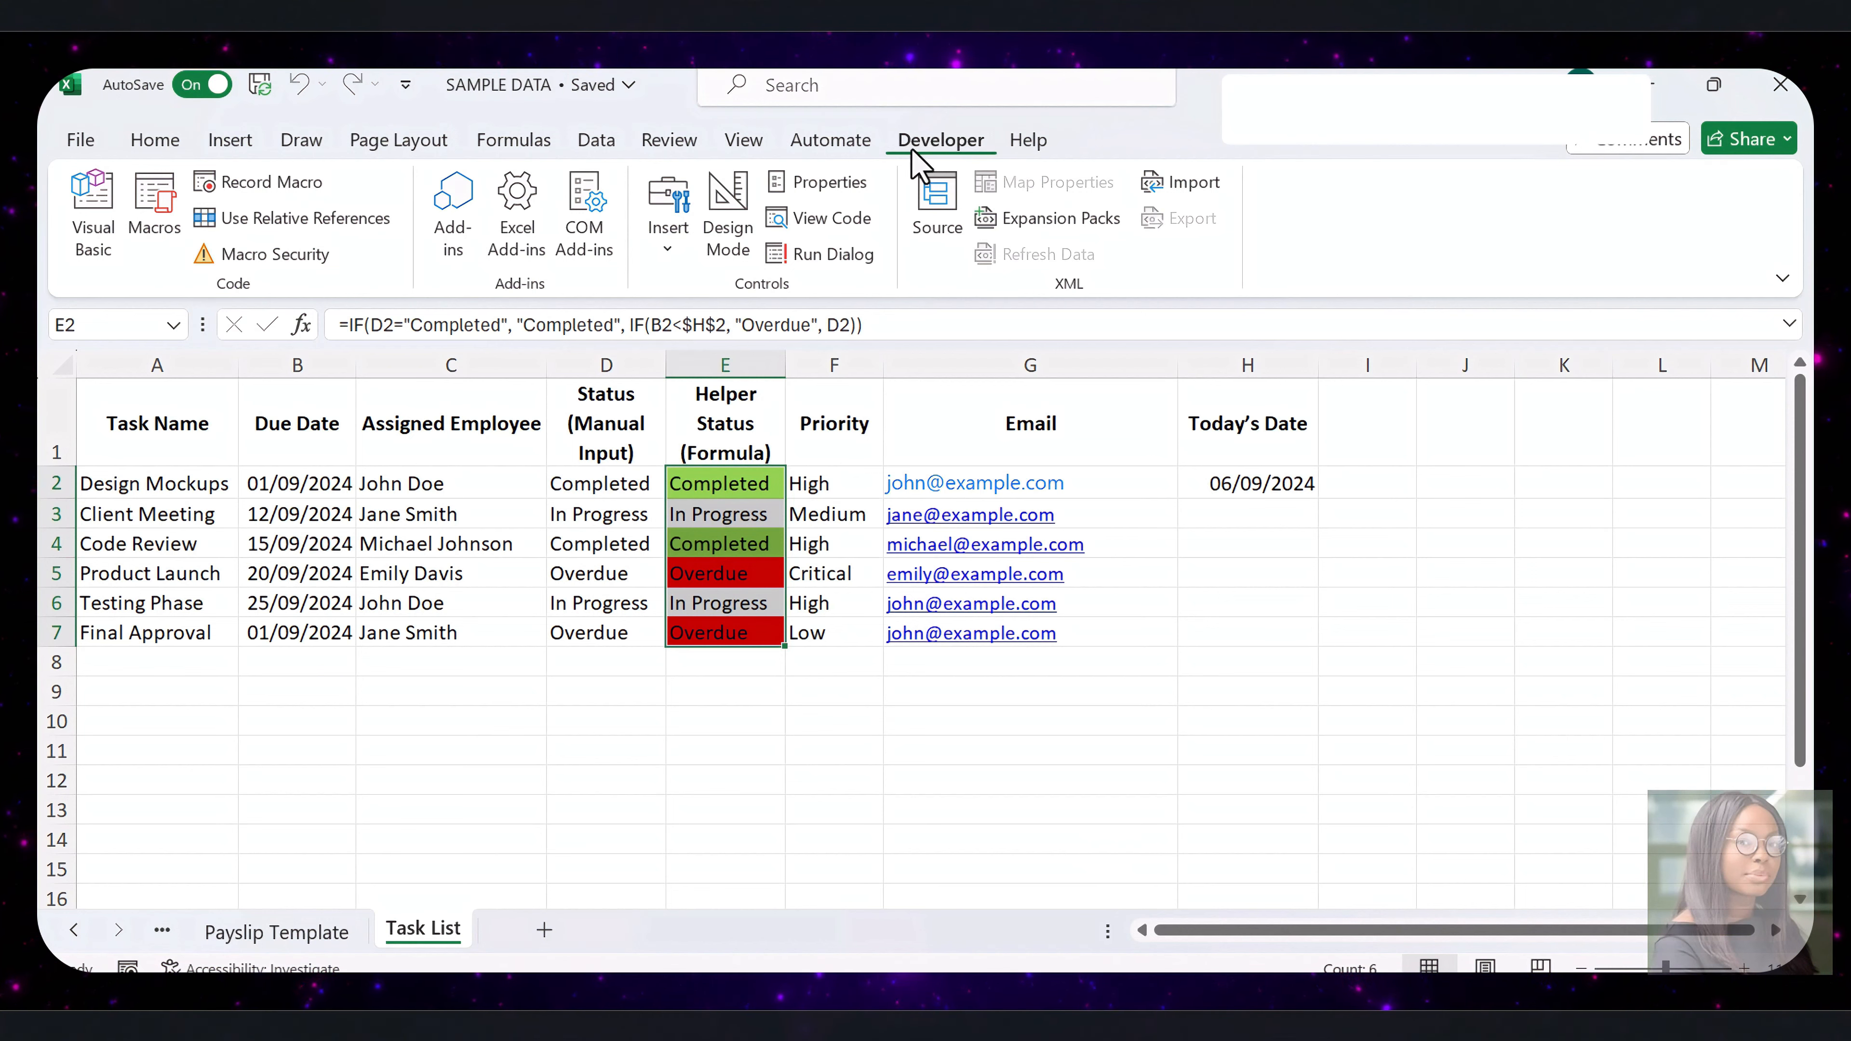
# Insert a form control button across columns I to L in row 1 and assign the TaskStatusUpdateWithAlerts macro to it
pyautogui.click(668, 240)
pyautogui.click(655, 325)
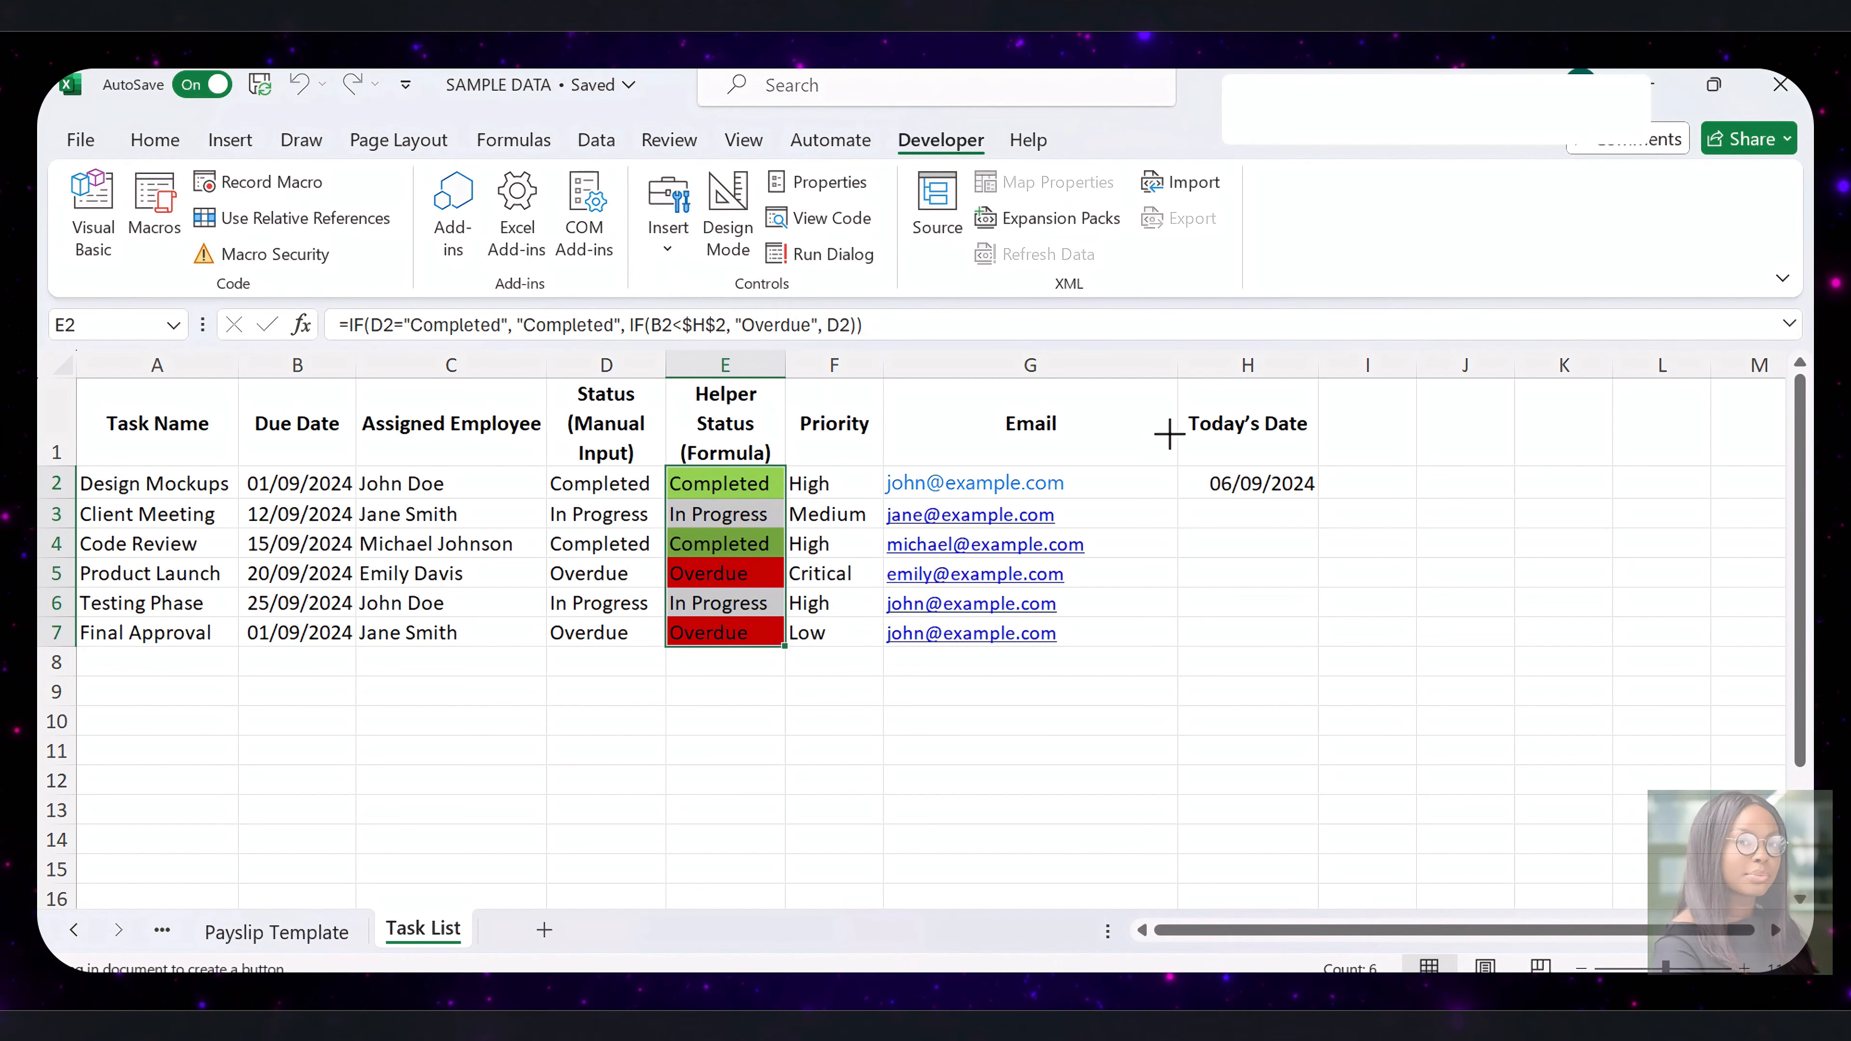
pyautogui.moveTo(1386, 397); pyautogui.dragTo(1633, 438)
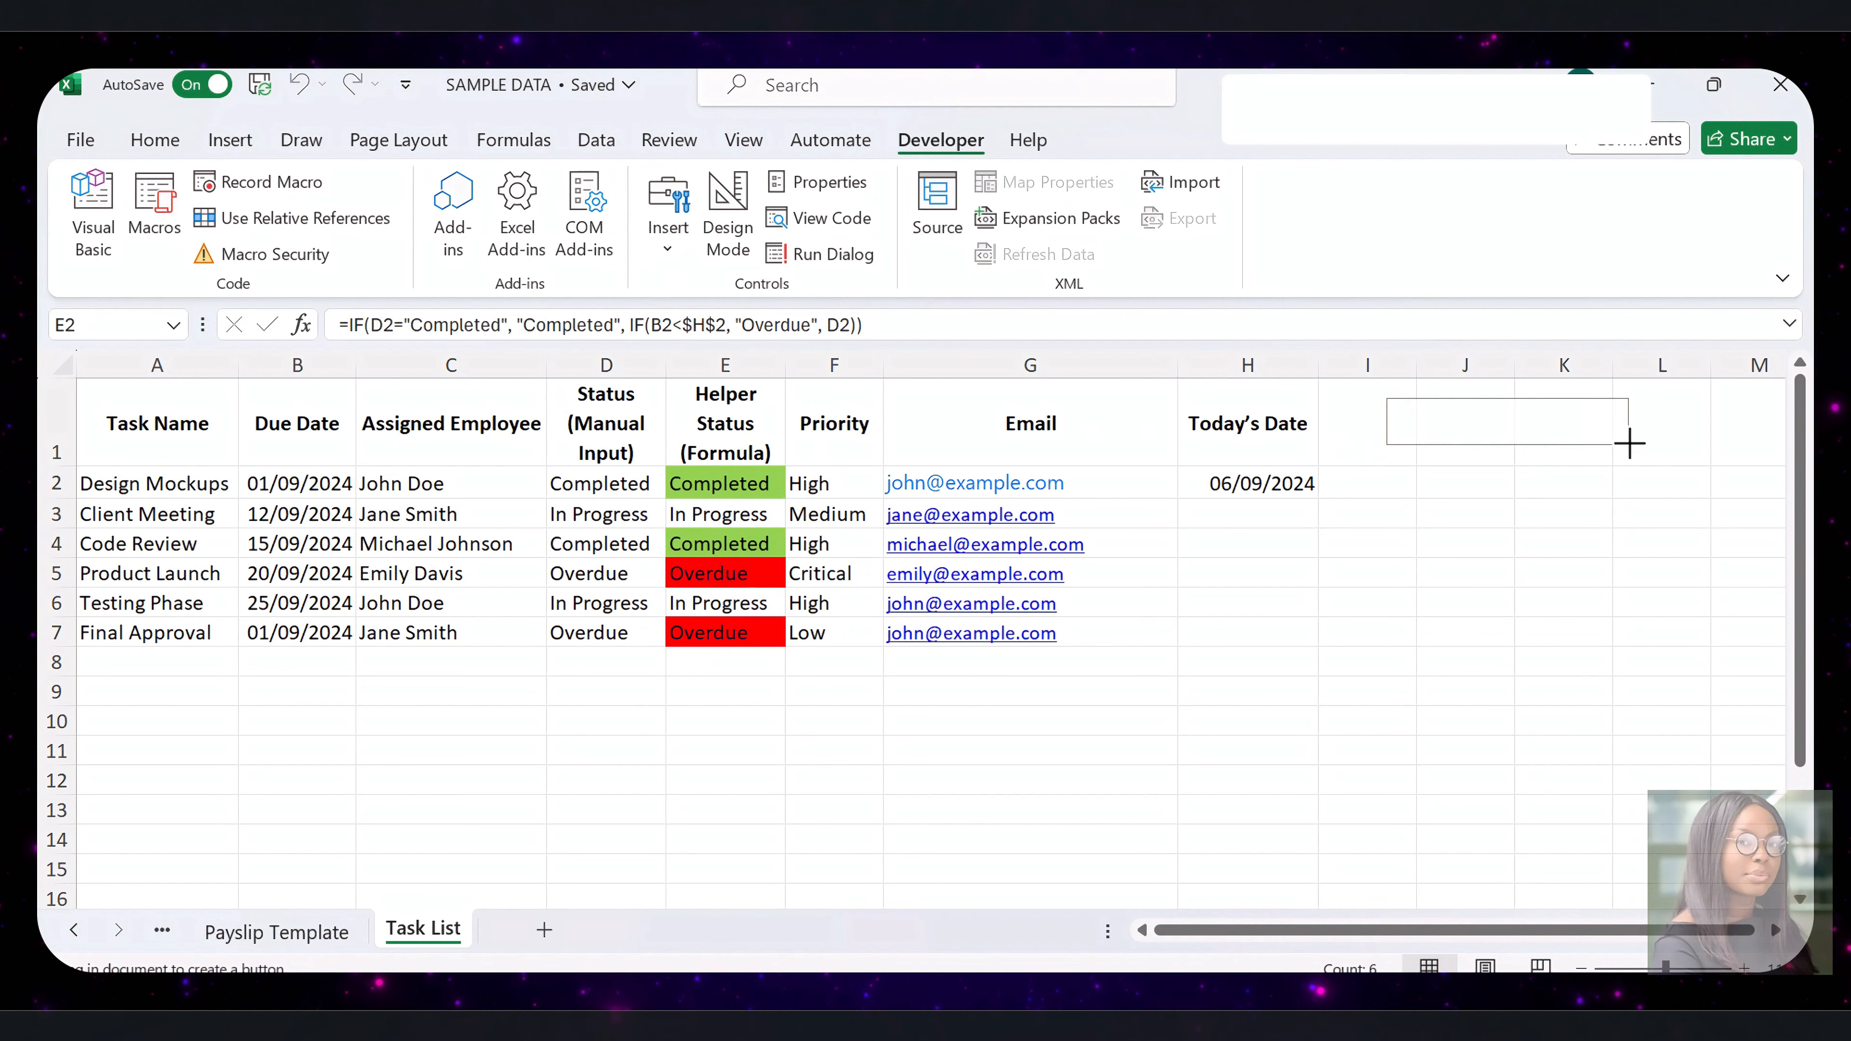
pyautogui.click(1013, 576)
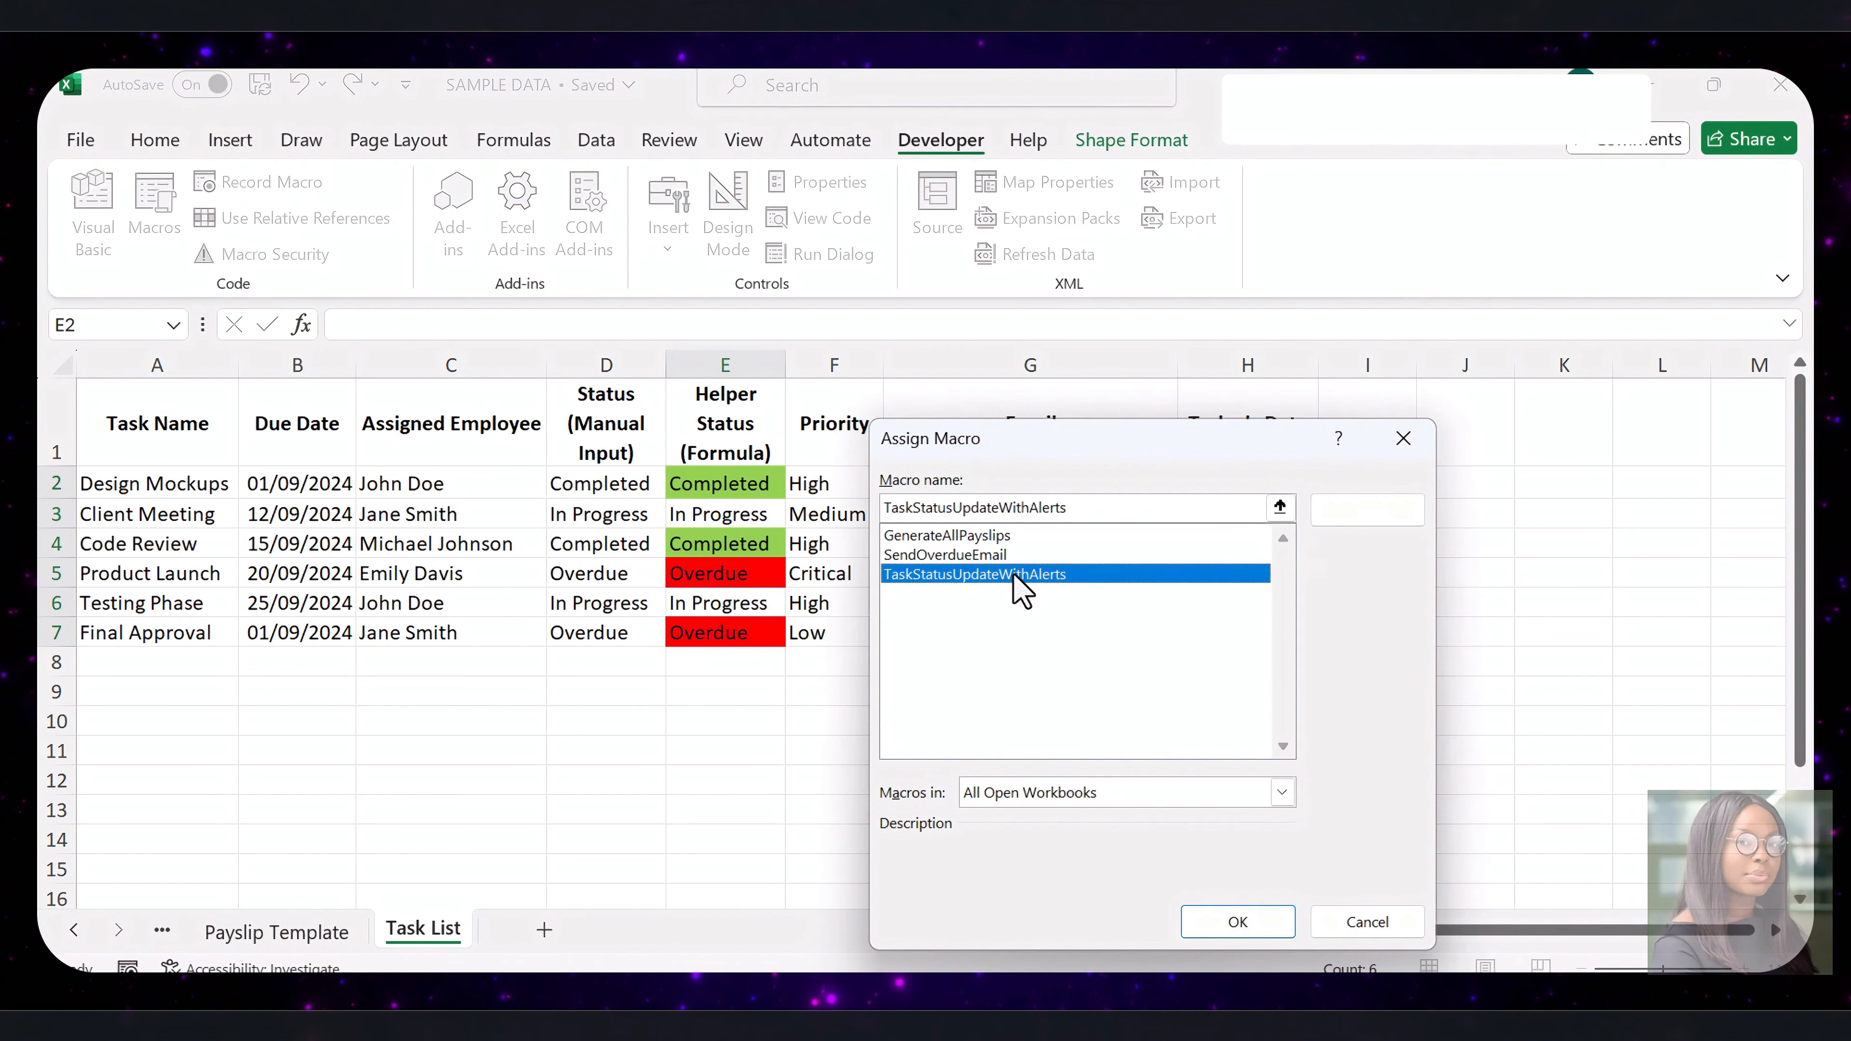
pyautogui.click(1227, 924)
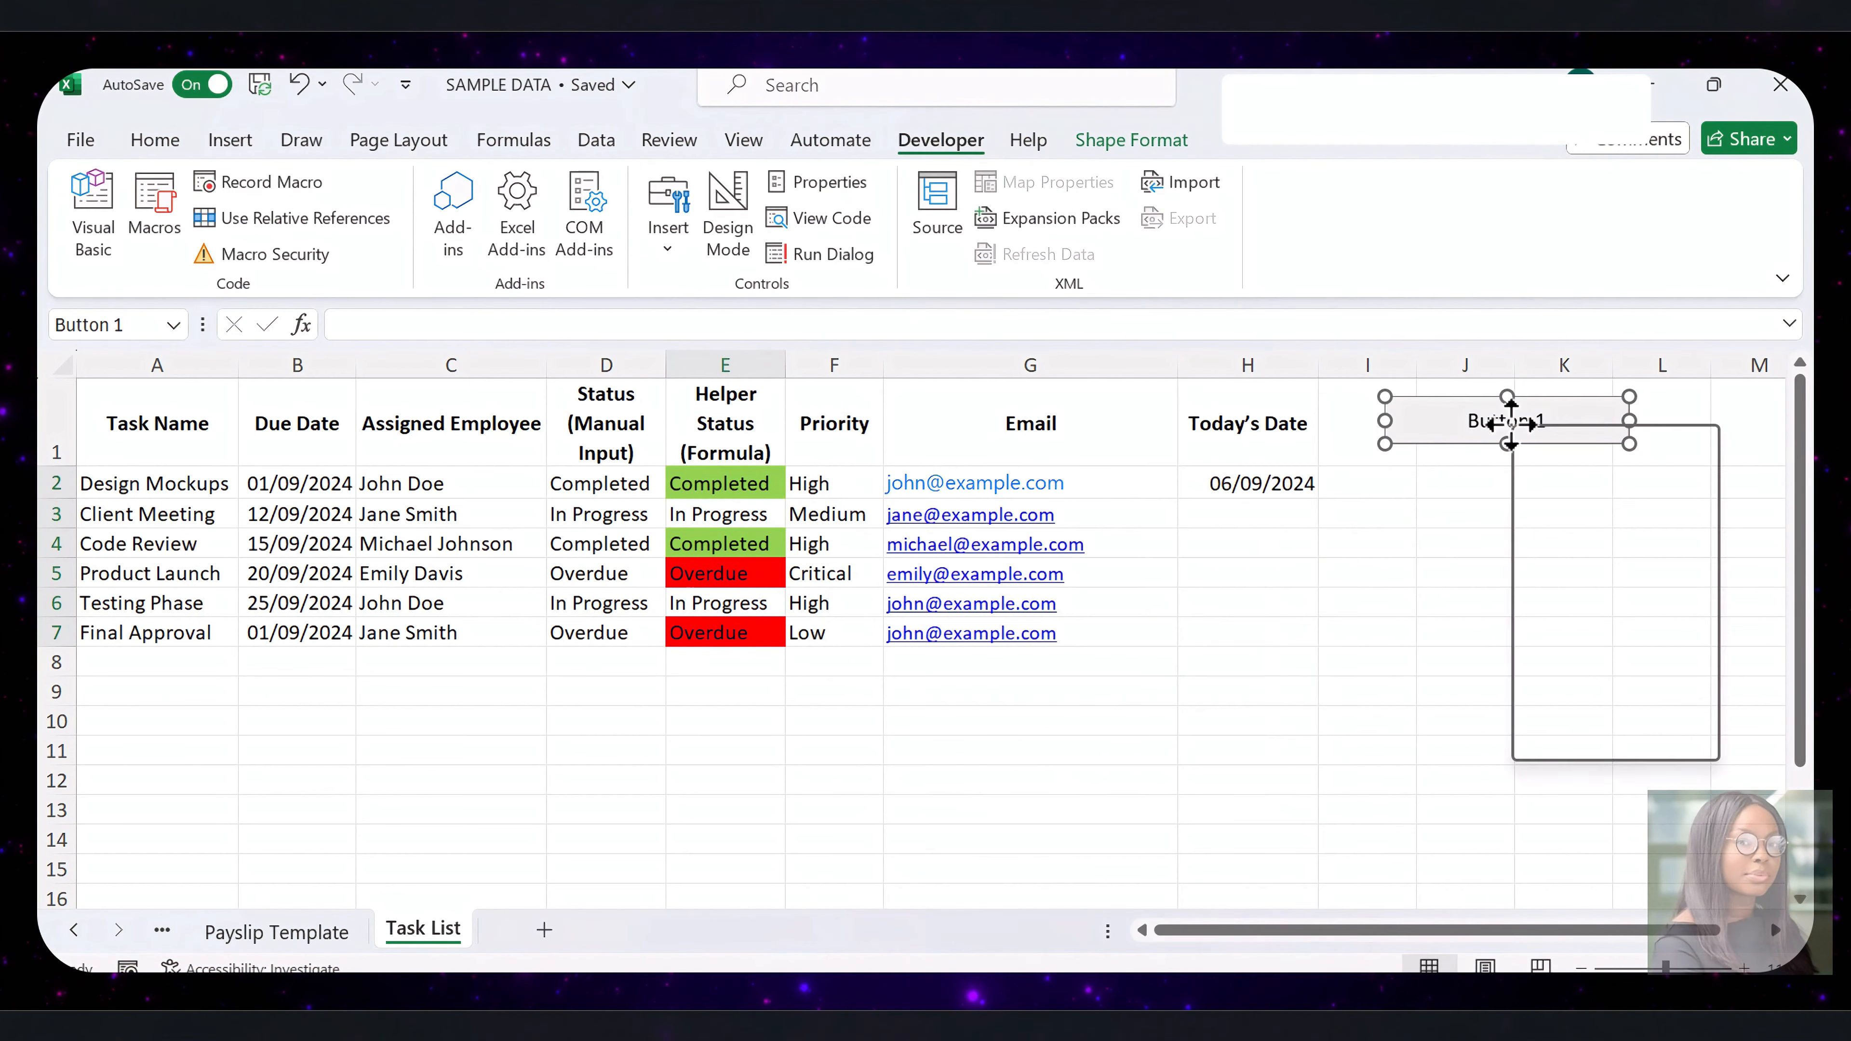
# Label the button "Update Task Status and Send Alerts" and widen it to fit the text on one line
pyautogui.rightClick(1514, 426)
pyautogui.click(1593, 571)
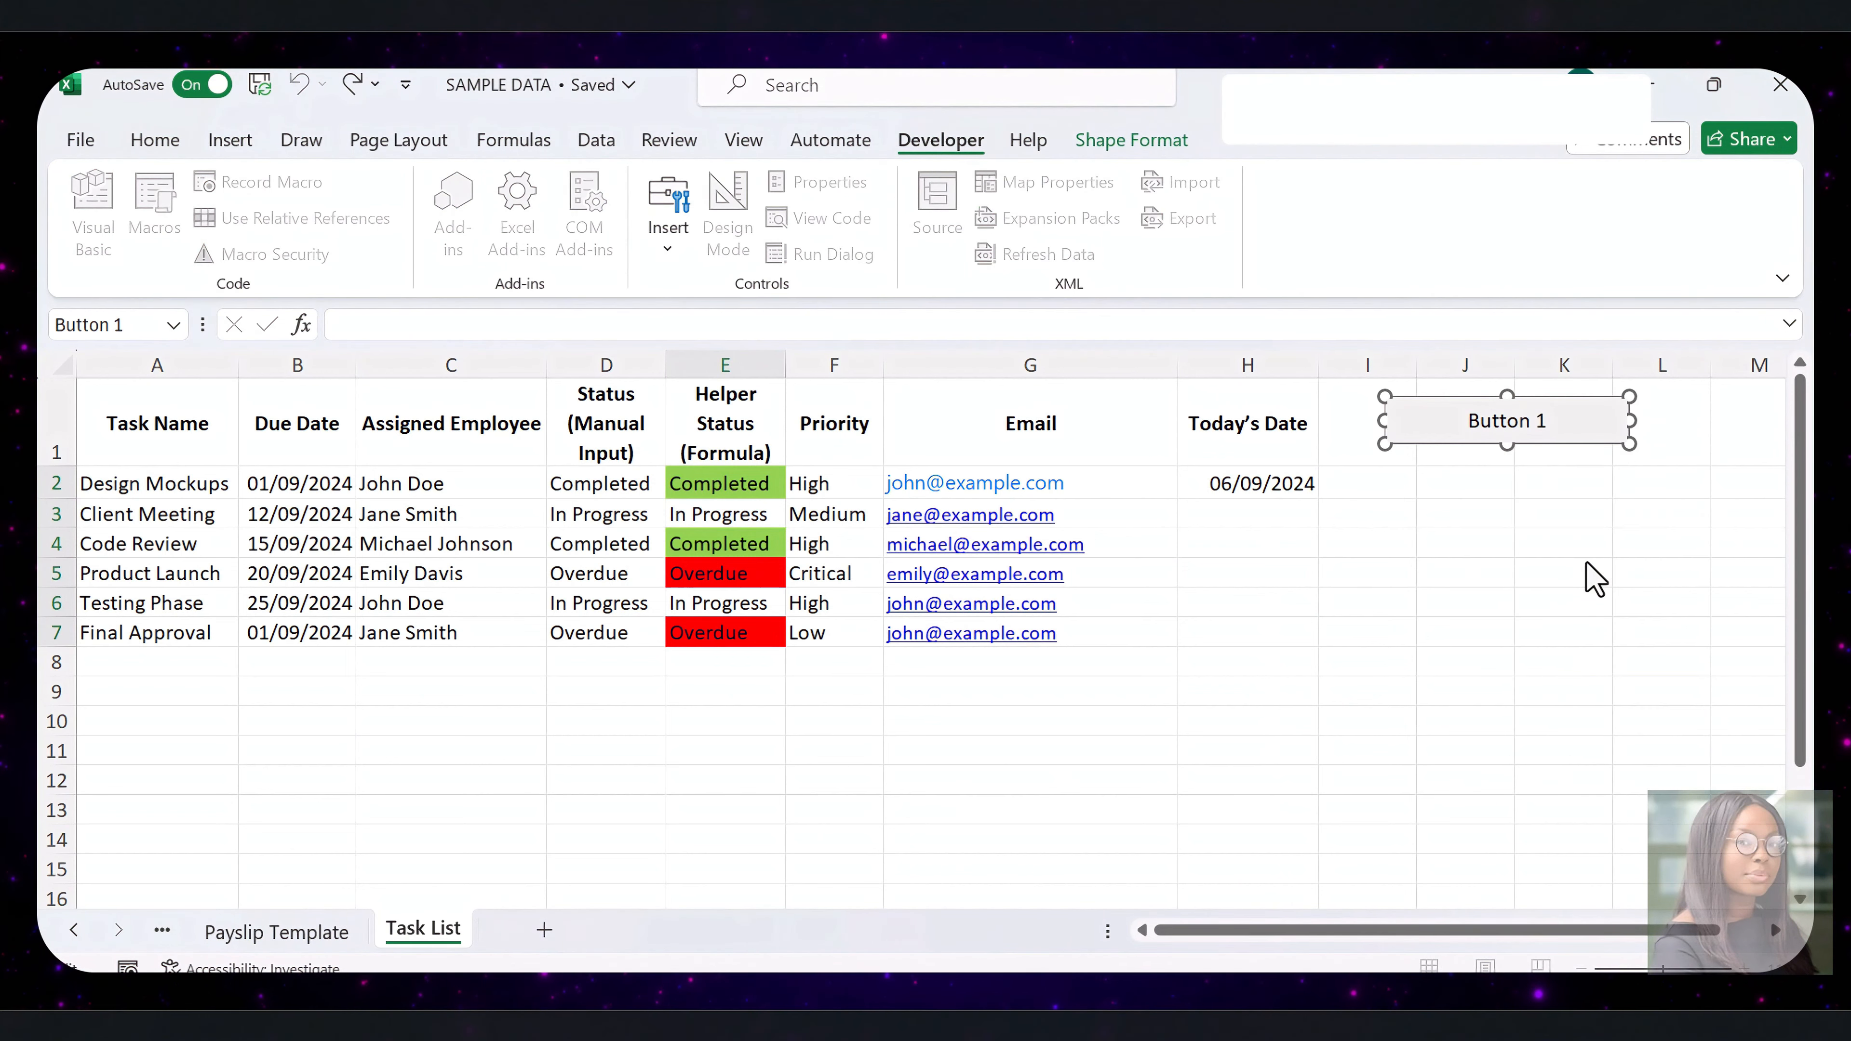
pyautogui.hotkey('ctrl', 'a')
pyautogui.press('BackSpace')
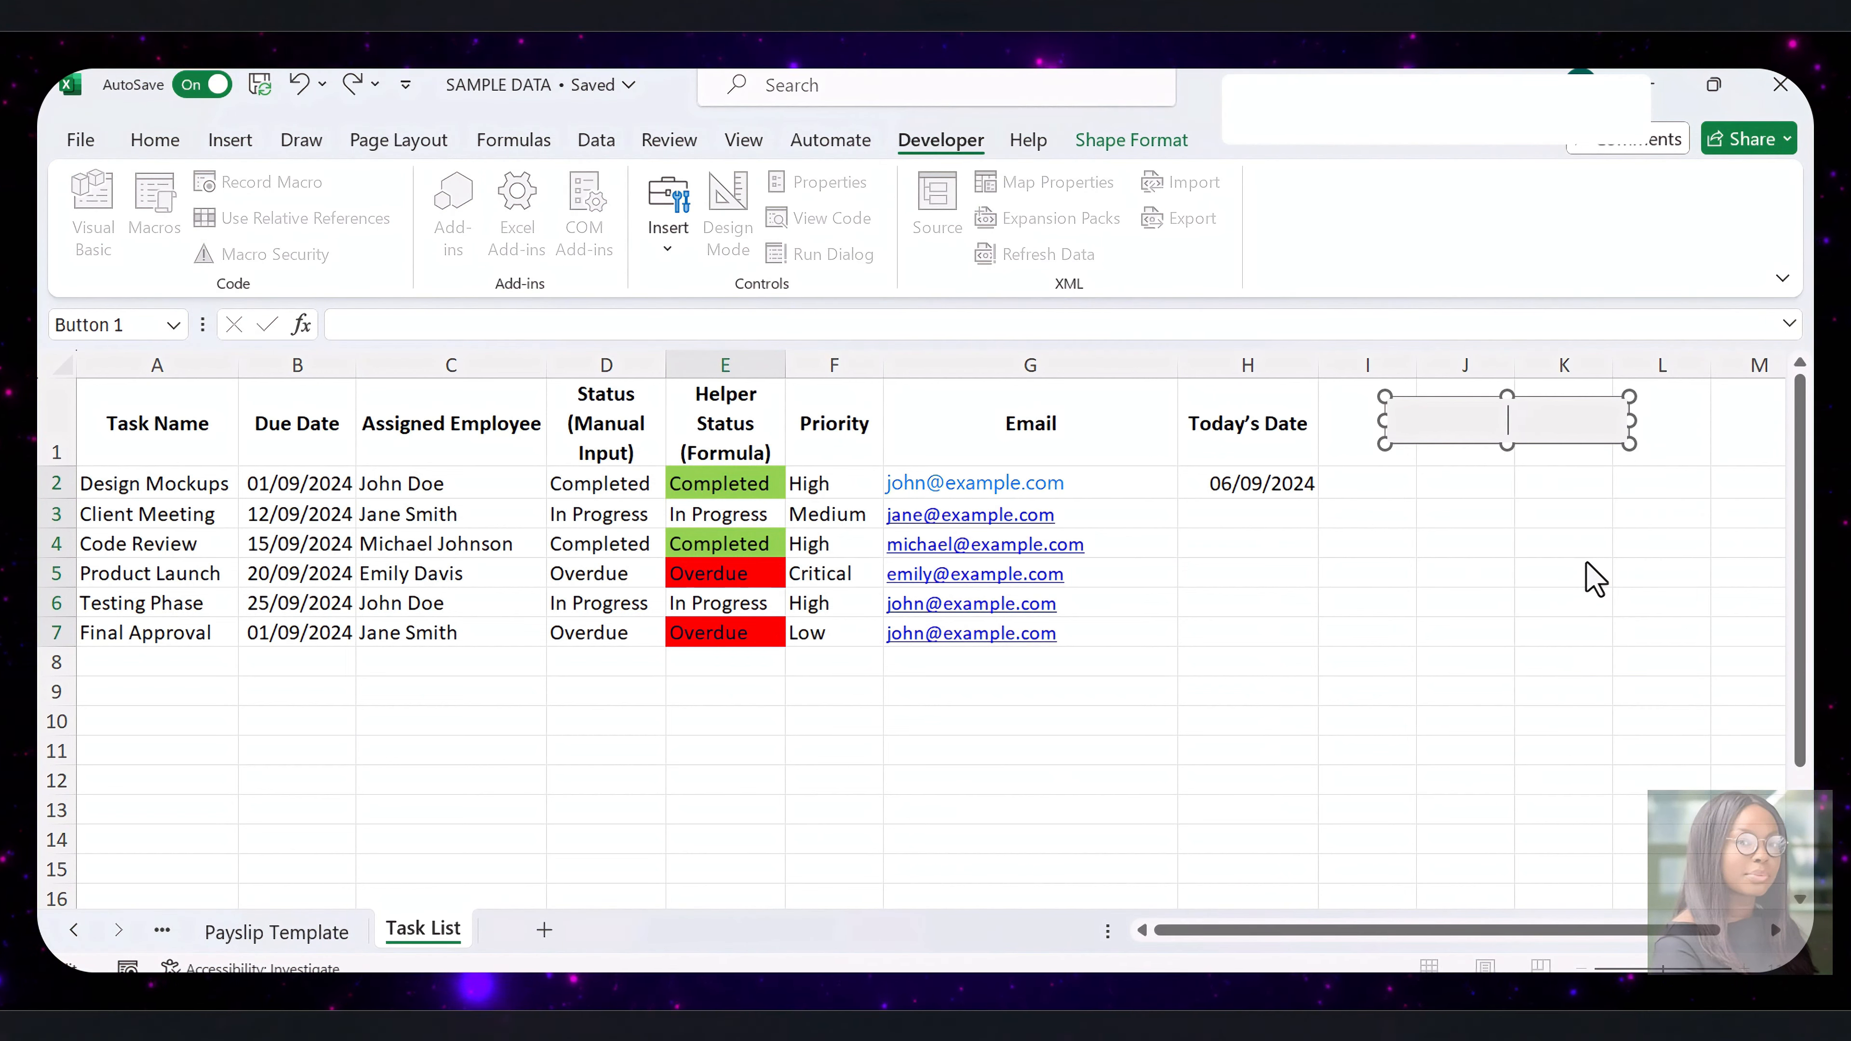
pyautogui.write('Update Task Status and Send')
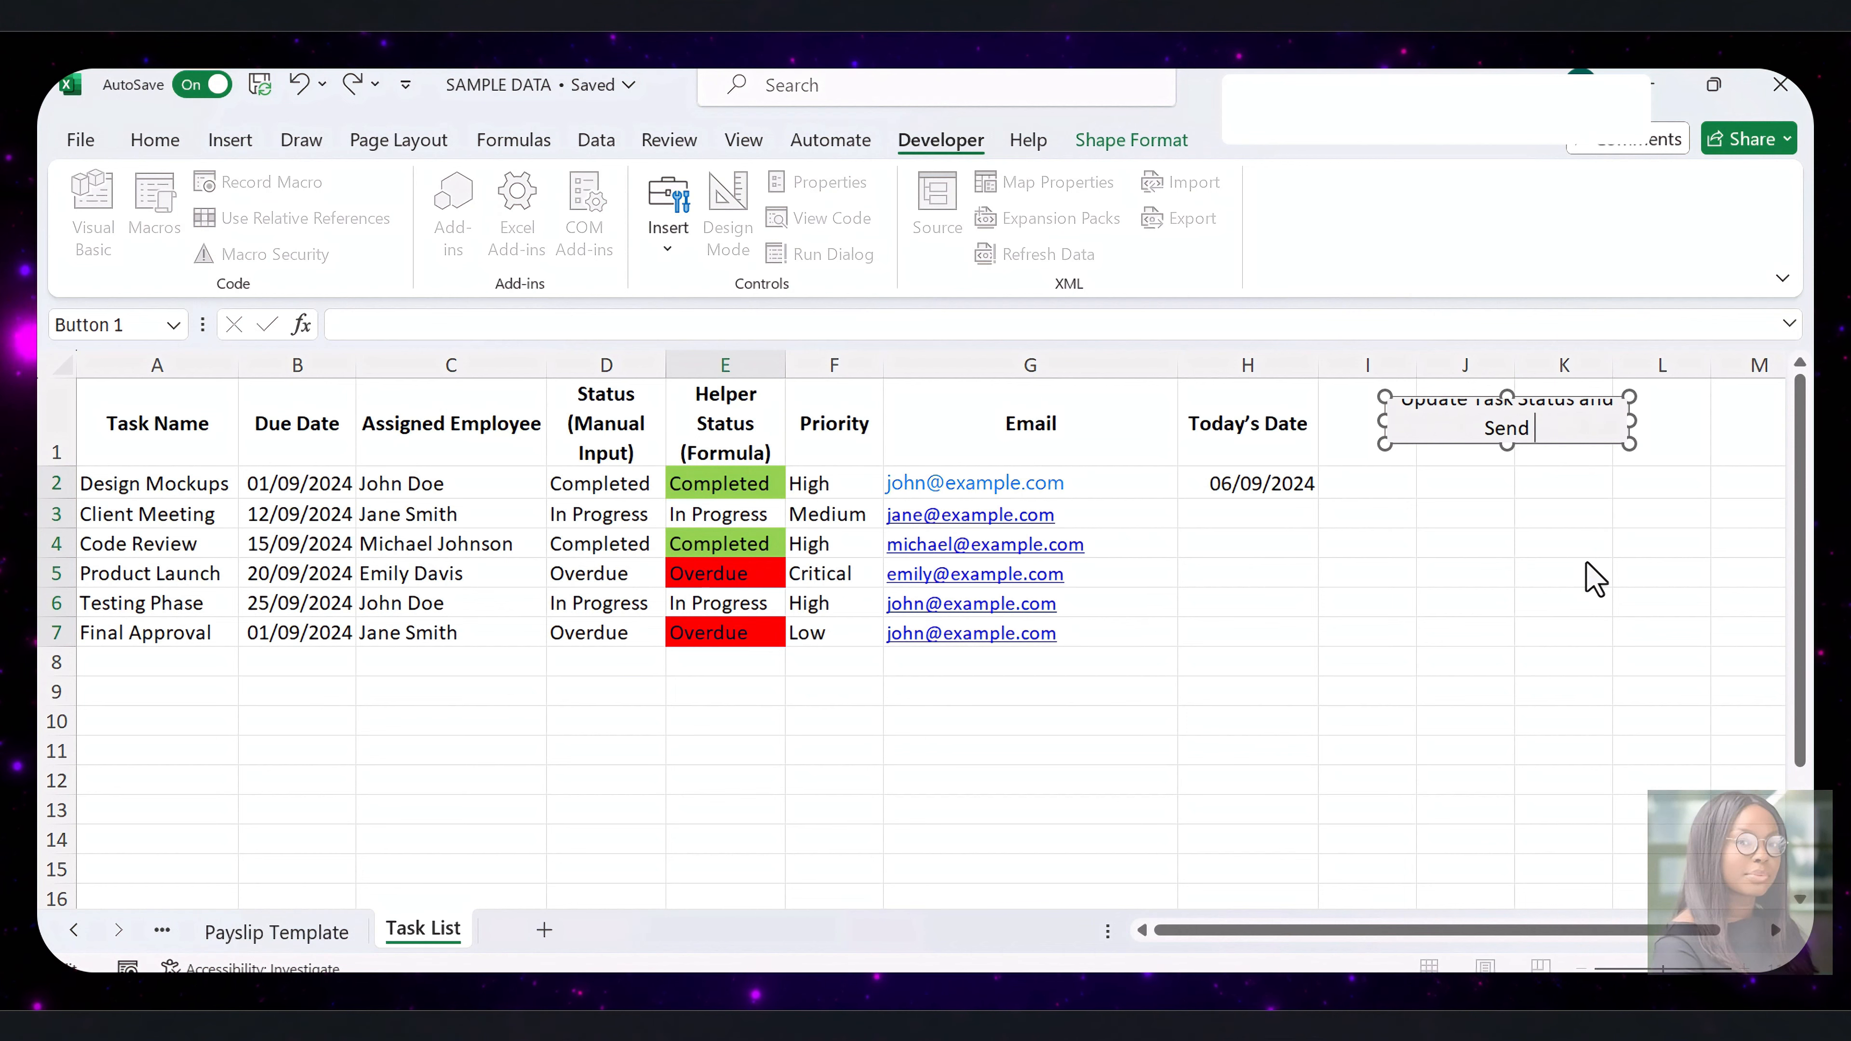
pyautogui.click(1630, 423)
pyautogui.moveTo(1630, 422); pyautogui.dragTo(1759, 422)
# Deselect the button and use it to run the assigned task status macro
pyautogui.click(1465, 482)
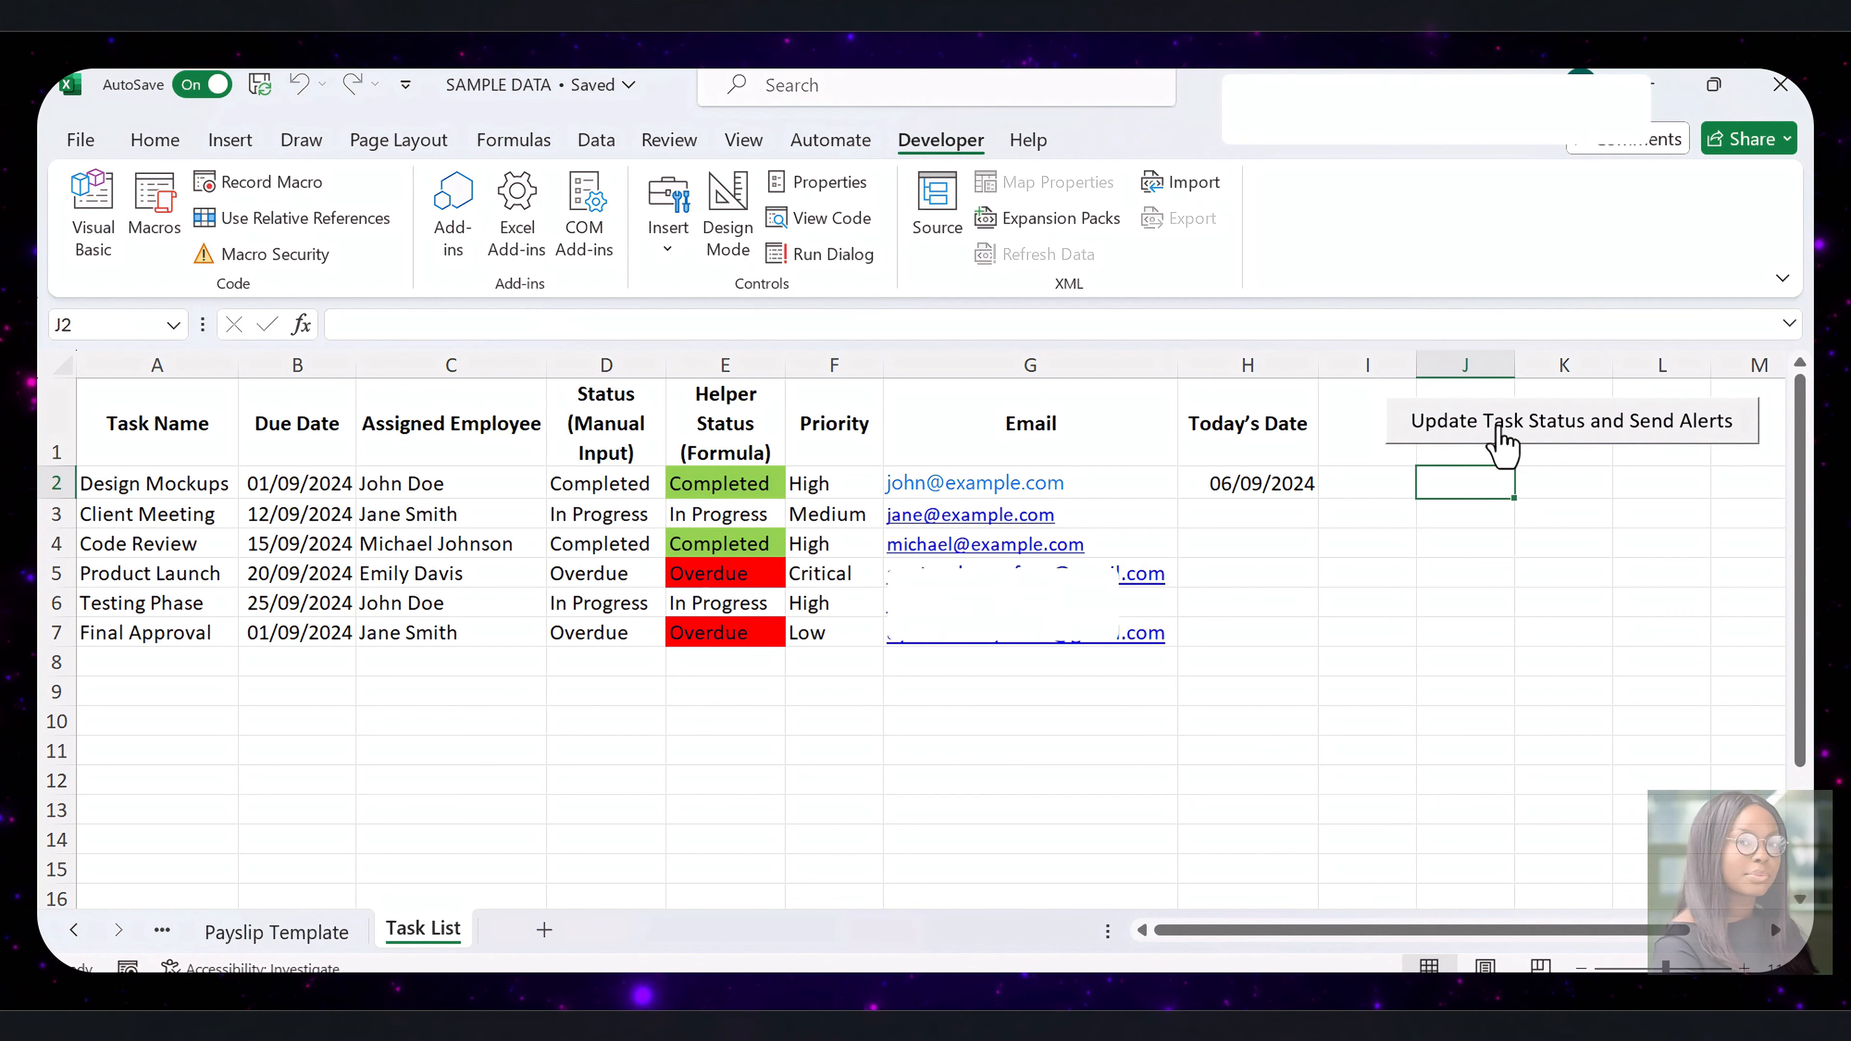
pyautogui.click(1498, 432)
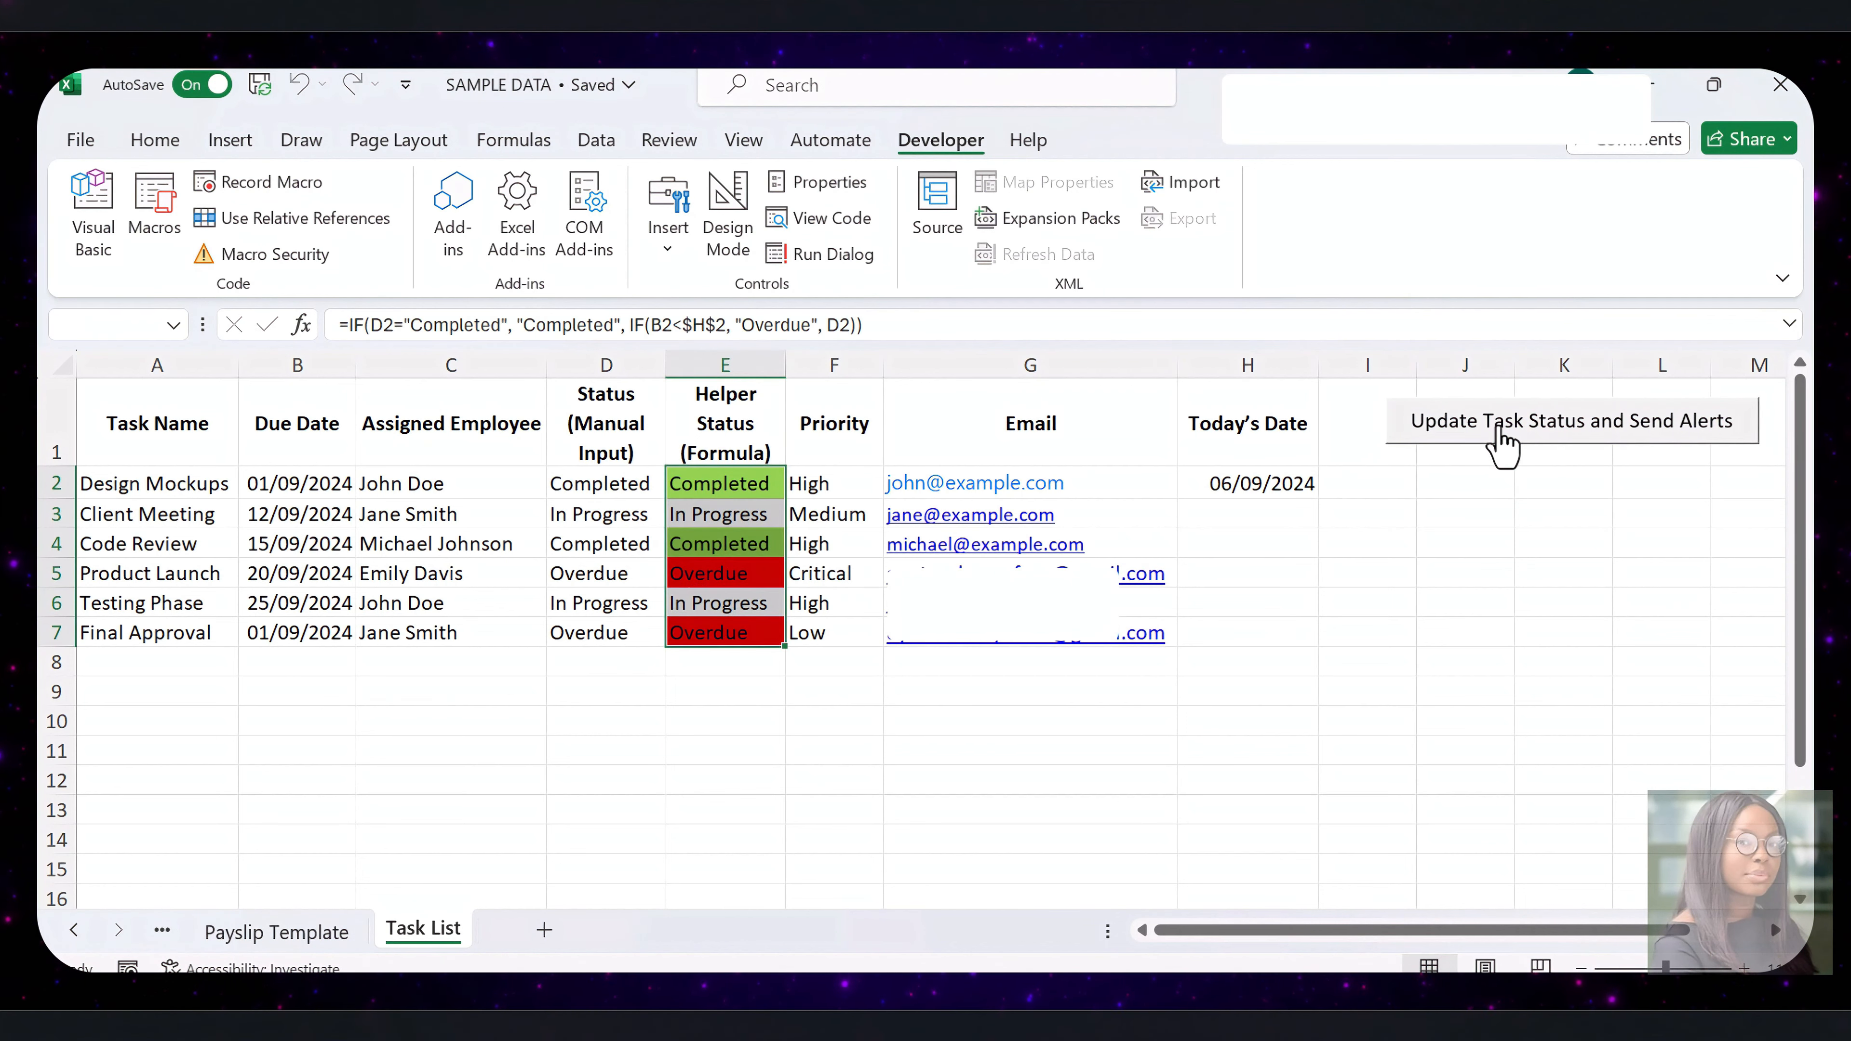